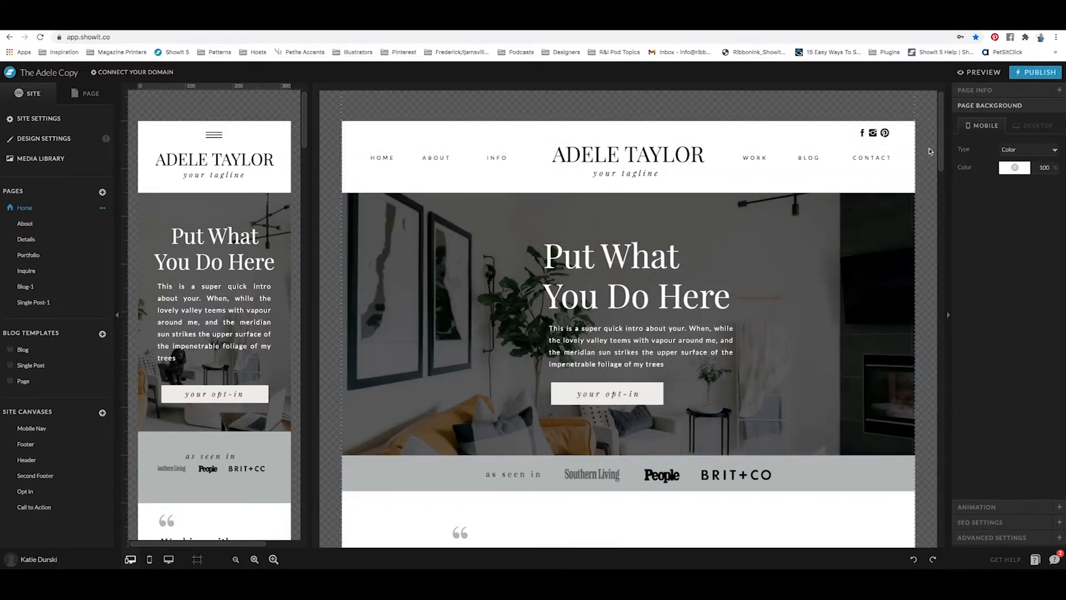
# Step: Open the client quote in the desktop Testimonial canvas for text editing, and exit the editing mode
pyautogui.scroll(-4, 683, 293)
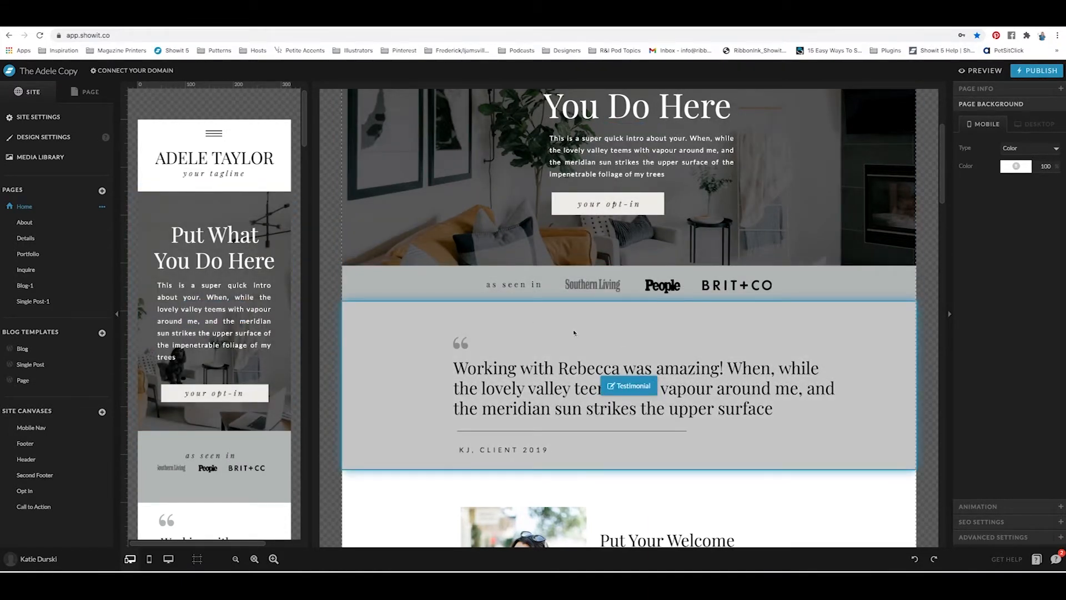
pyautogui.click(632, 388)
pyautogui.click(633, 381)
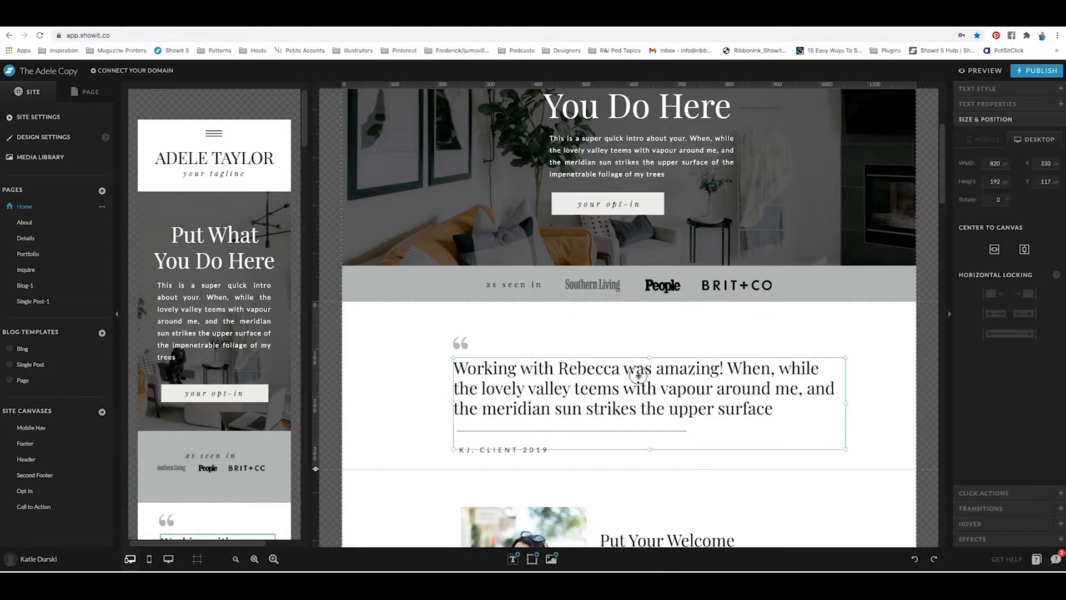
pyautogui.click(534, 382)
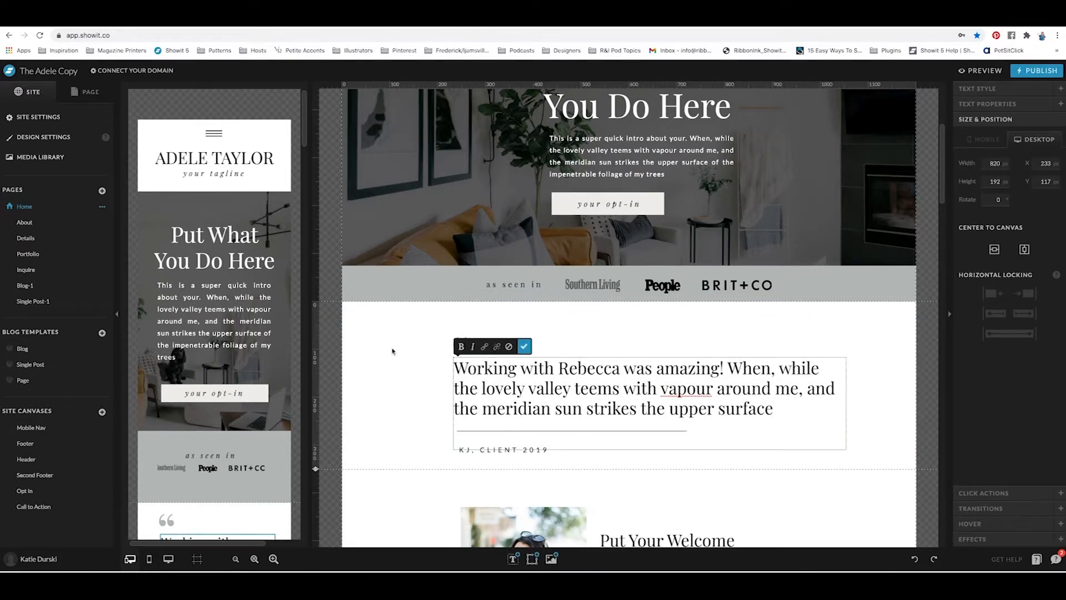
pyautogui.press('Escape')
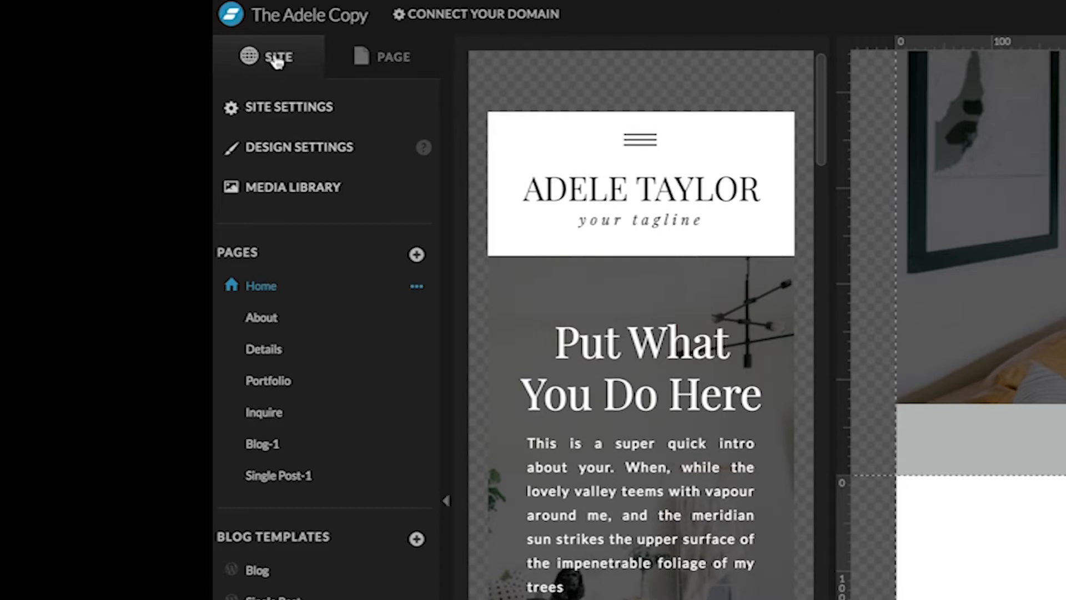
# Step: List the Home page's canvases and examine the individual elements inside the Testimonial canvas
pyautogui.click(388, 60)
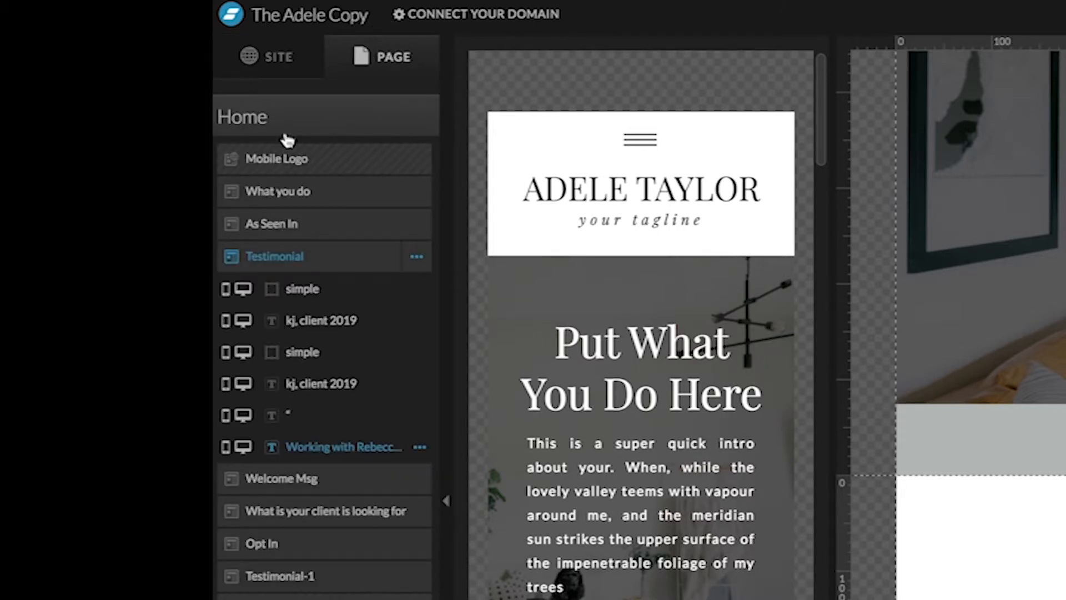
pyautogui.click(291, 129)
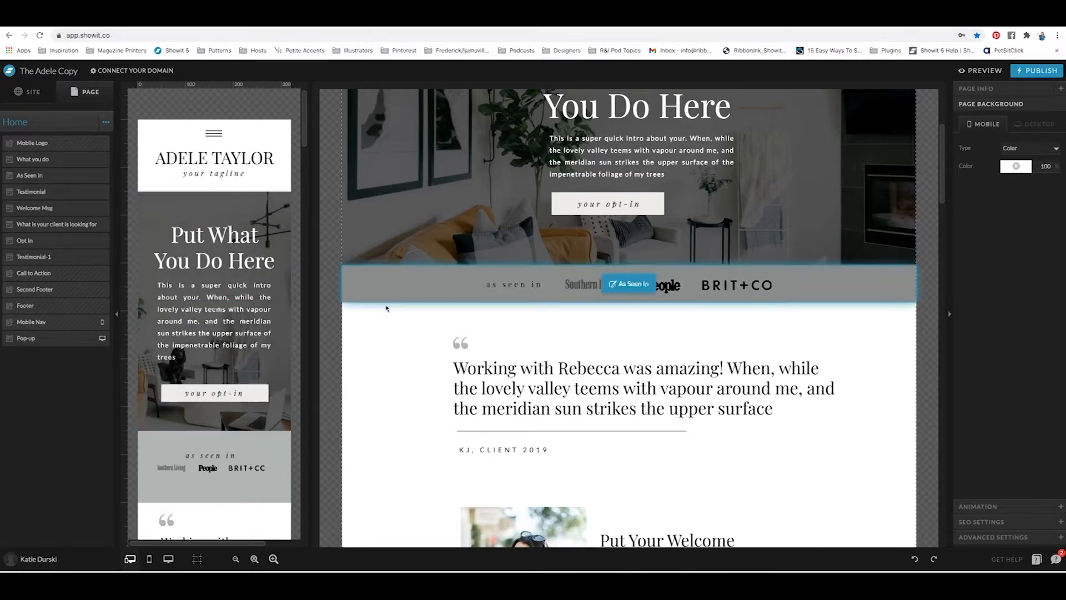
pyautogui.click(479, 369)
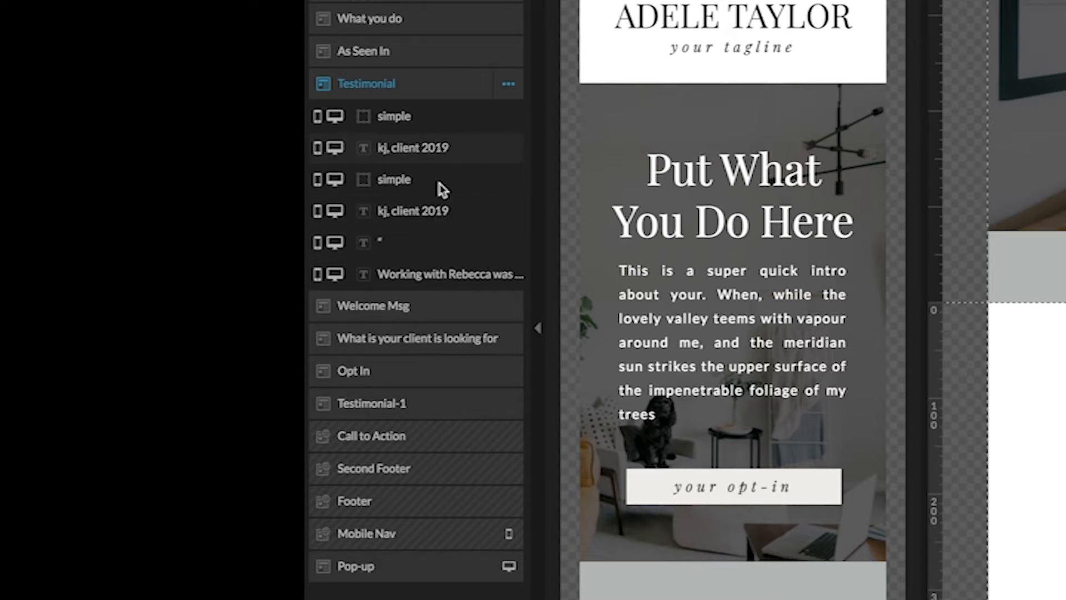
pyautogui.click(412, 120)
pyautogui.click(408, 156)
pyautogui.click(407, 178)
pyautogui.click(418, 209)
pyautogui.click(419, 242)
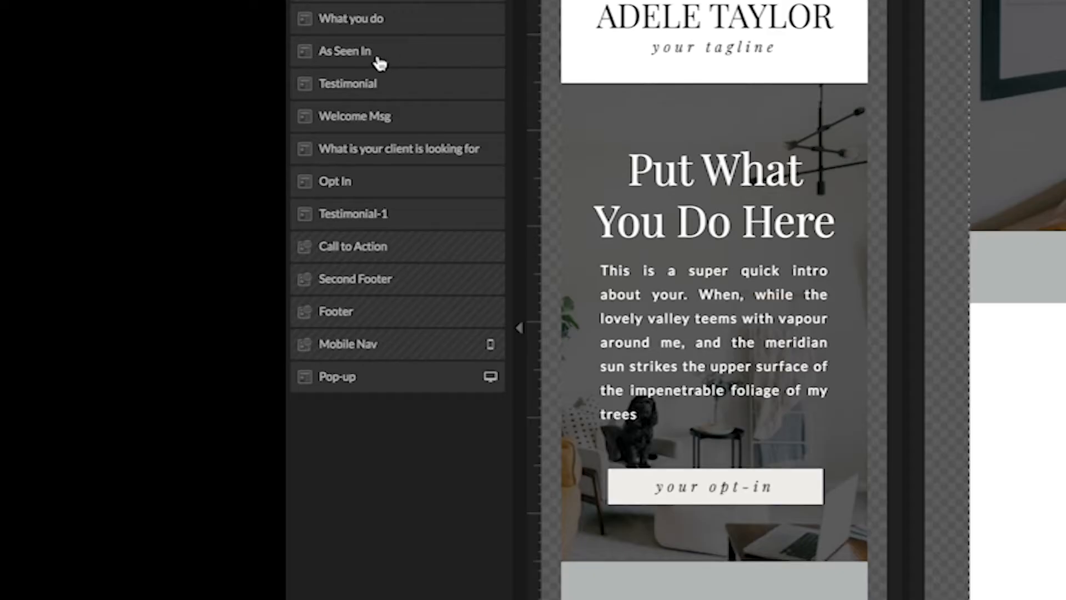
# Step: Duplicate the As Seen In canvas on the Home page
pyautogui.click(53, 181)
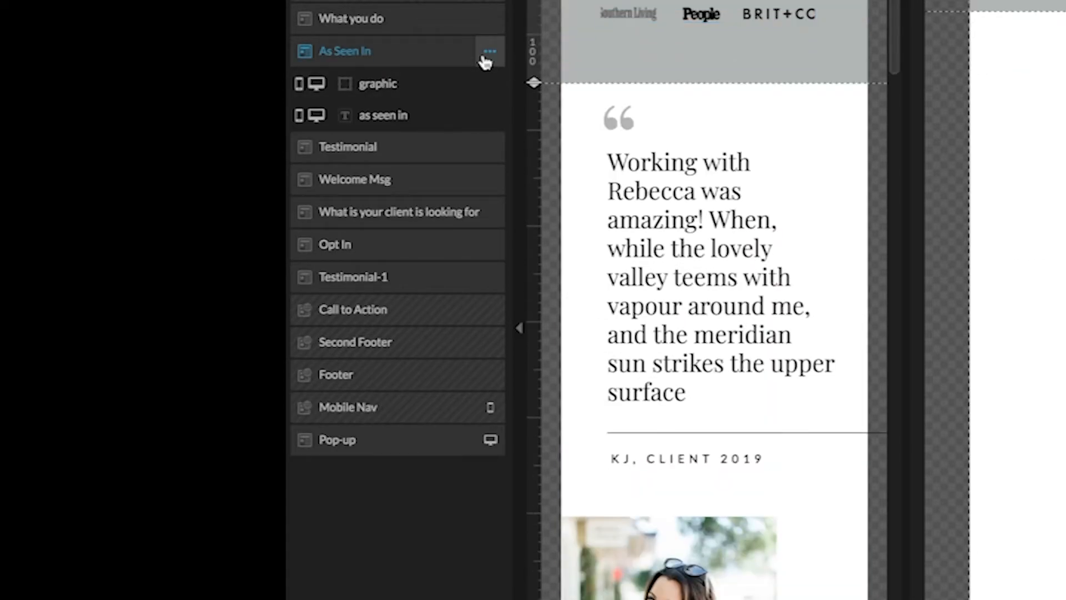
pyautogui.click(488, 58)
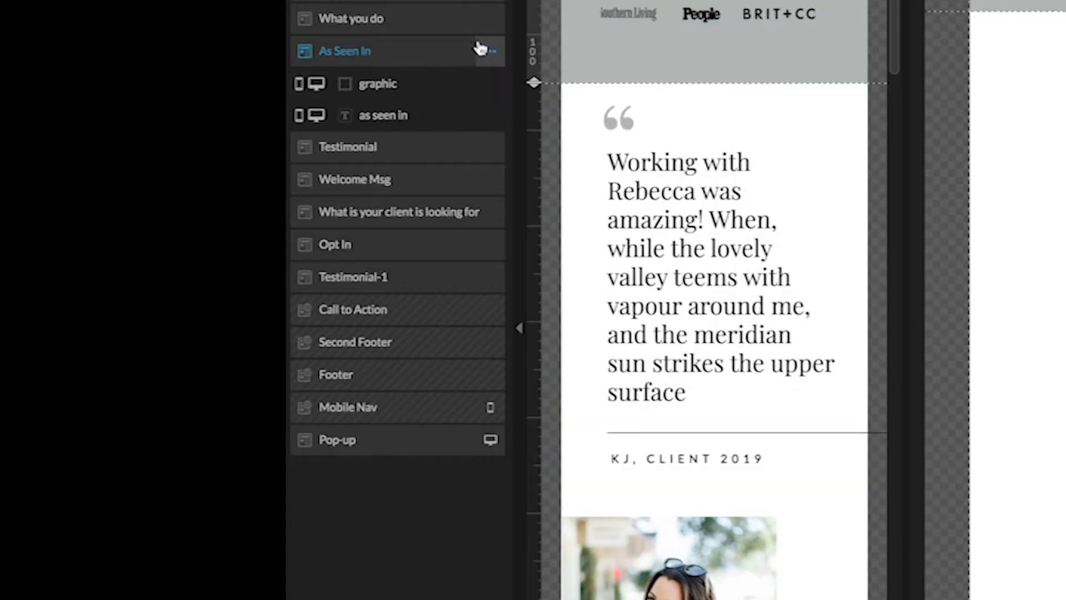
pyautogui.click(490, 51)
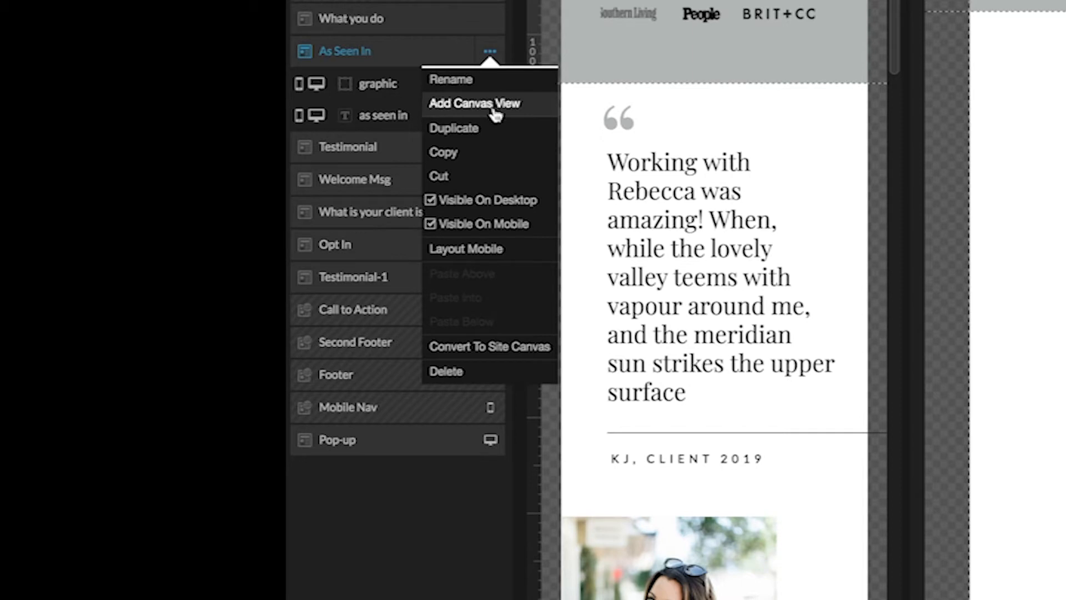
pyautogui.click(478, 130)
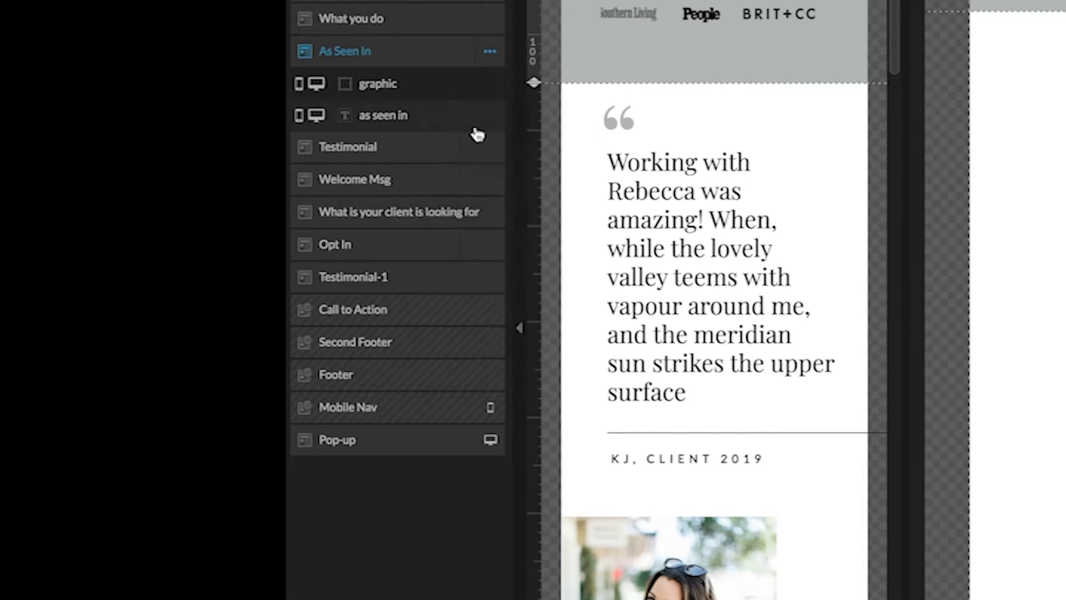
pyautogui.click(392, 156)
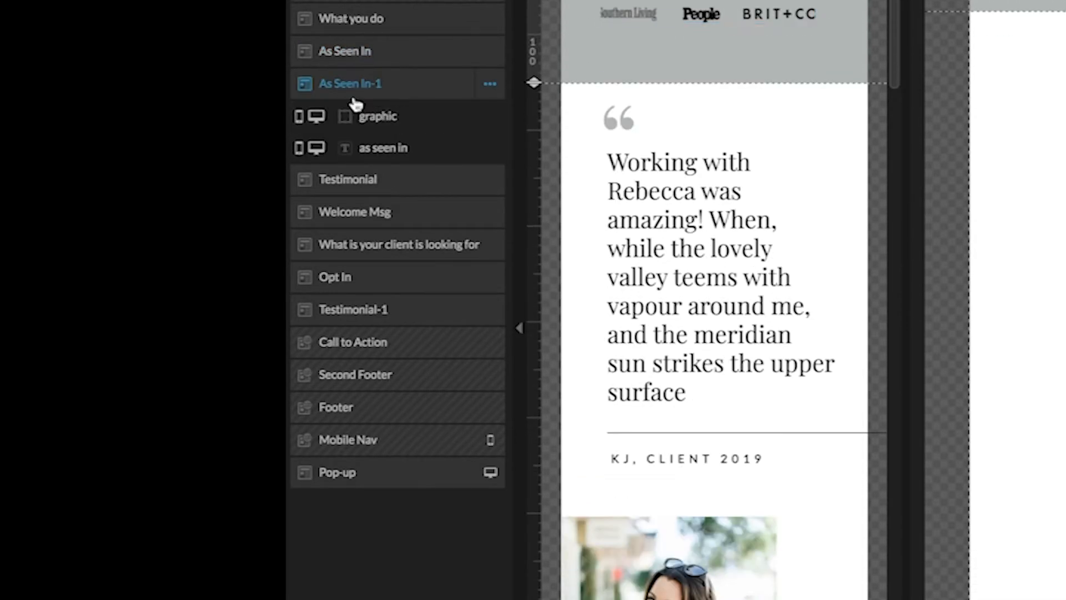
# Step: Delete the duplicated As Seen In-1 canvas and reselect the original As Seen In canvas
pyautogui.click(489, 83)
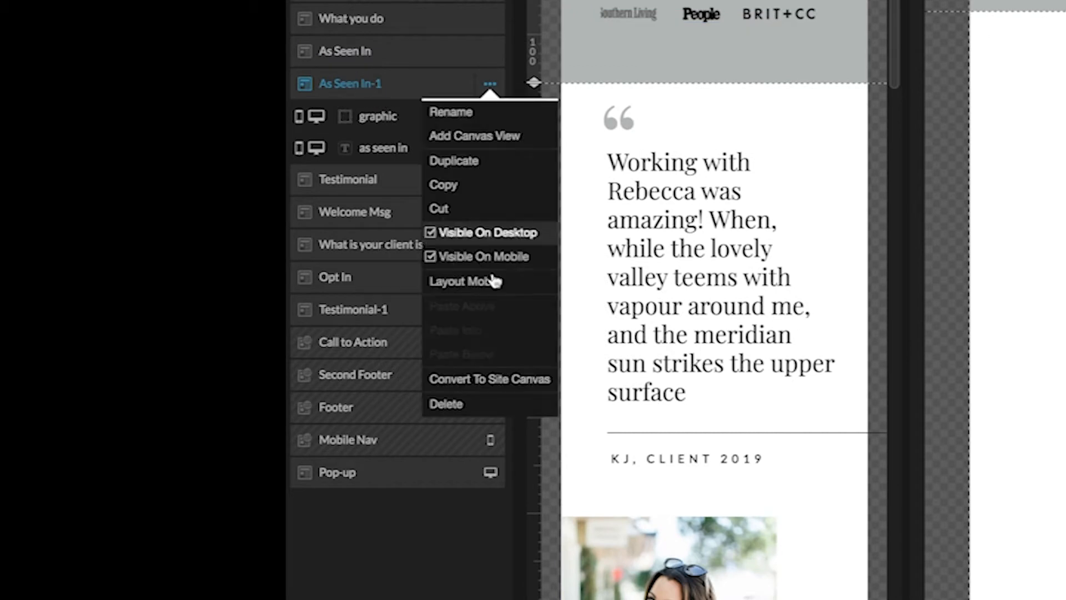
pyautogui.click(491, 403)
pyautogui.click(414, 54)
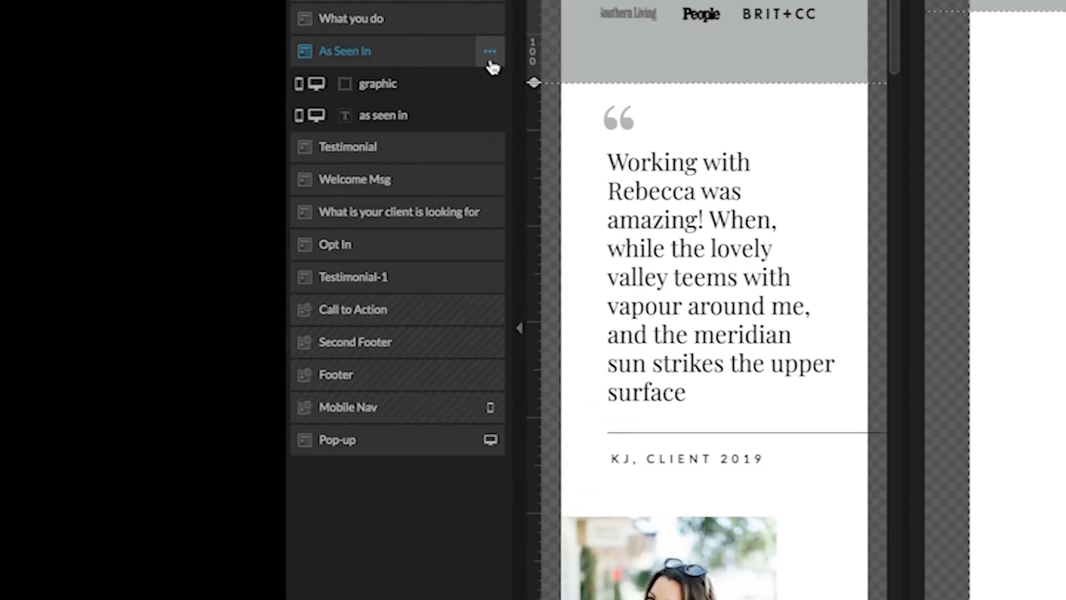
# Step: Turn desktop visibility of the As Seen In canvas off and back on
pyautogui.click(492, 60)
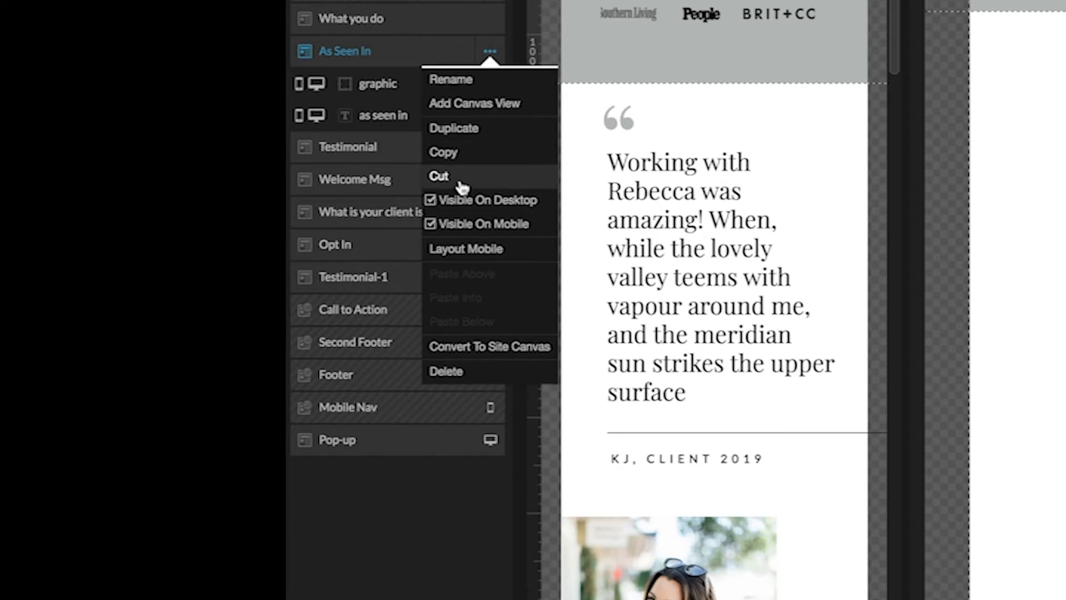
pyautogui.click(432, 201)
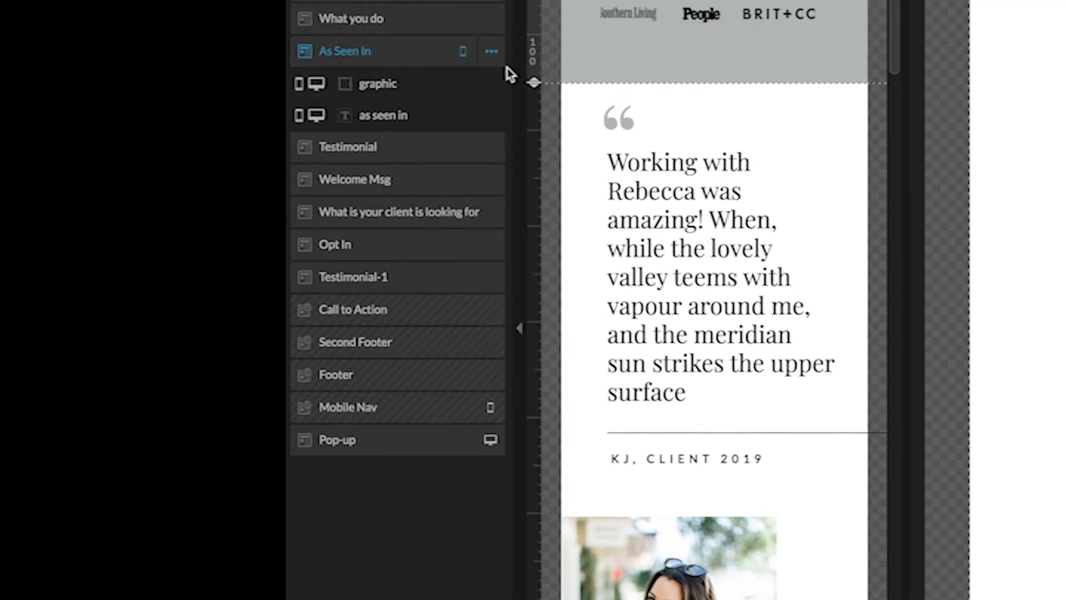
pyautogui.click(492, 51)
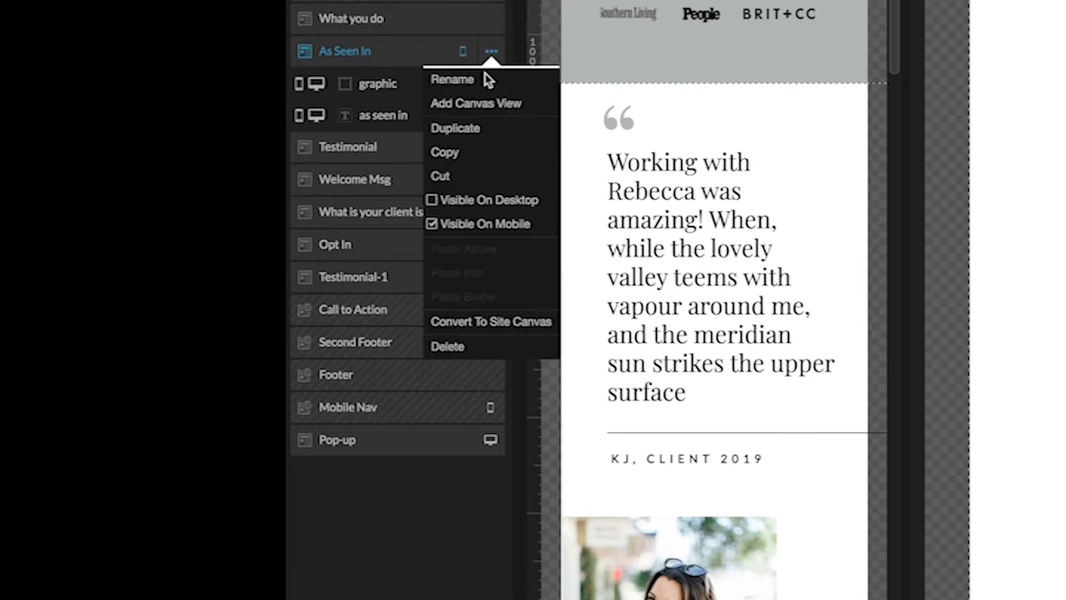
pyautogui.click(431, 200)
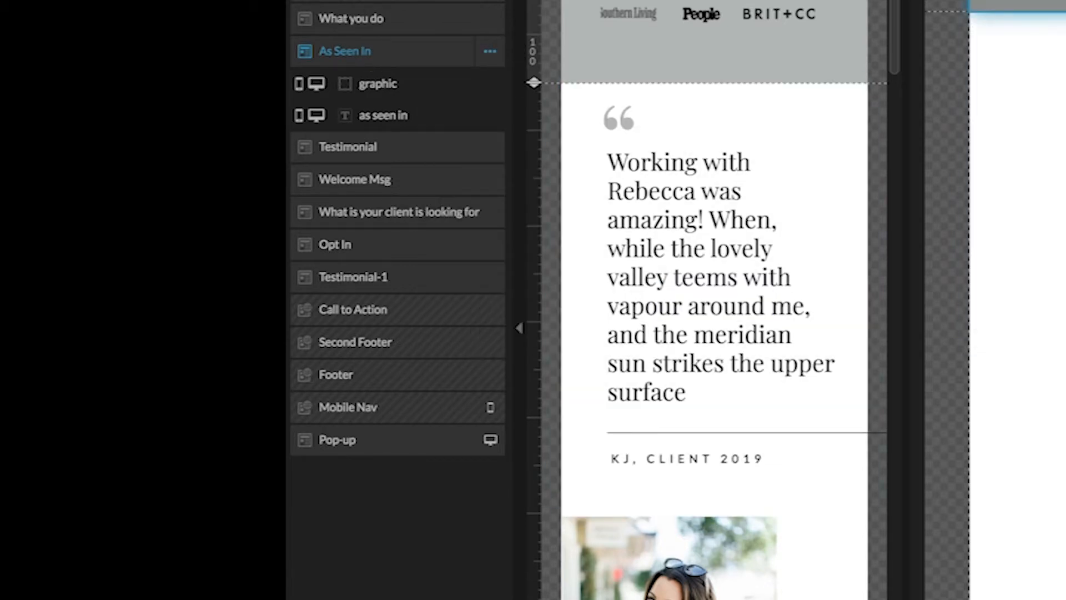
pyautogui.click(486, 63)
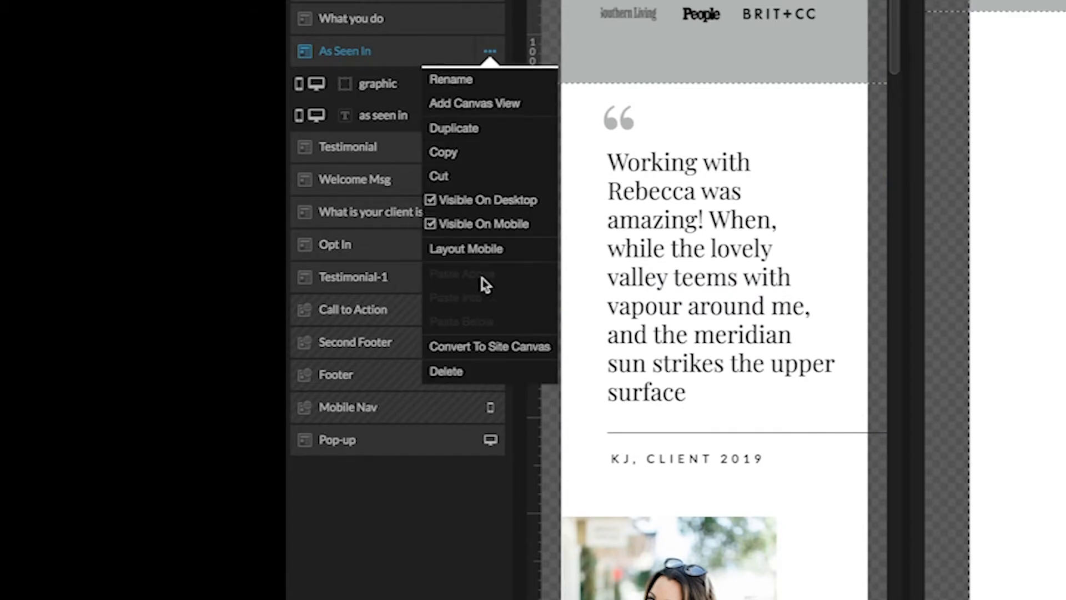
pyautogui.click(478, 253)
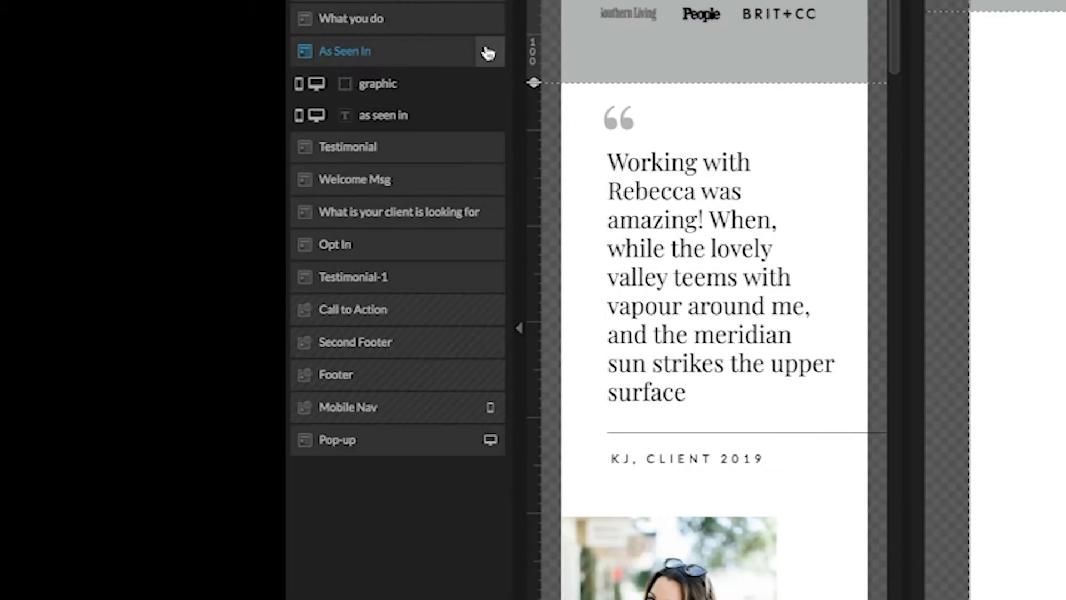
pyautogui.click(489, 51)
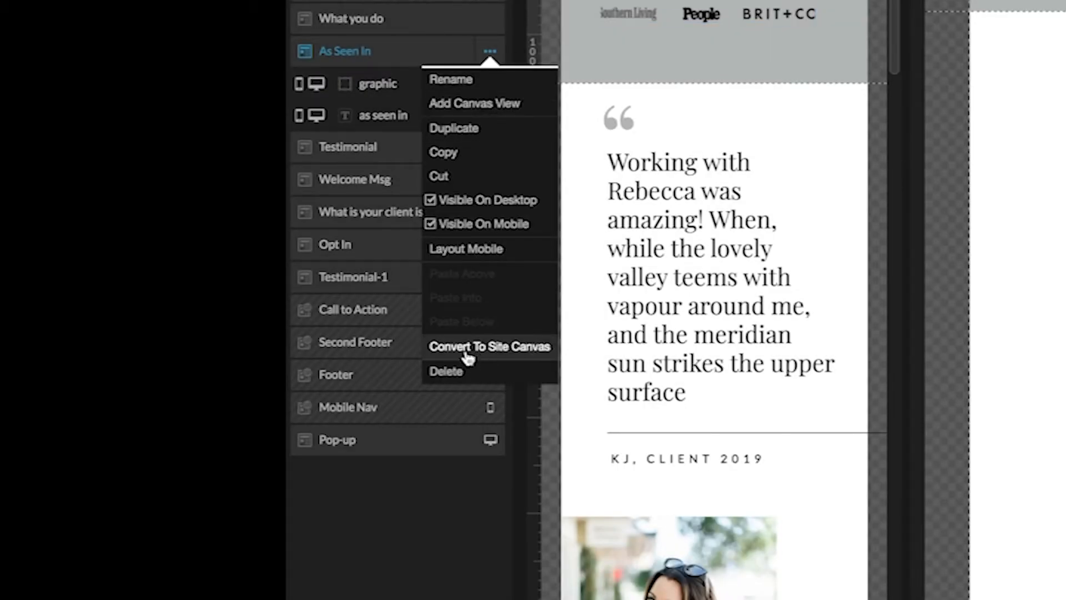
pyautogui.click(430, 533)
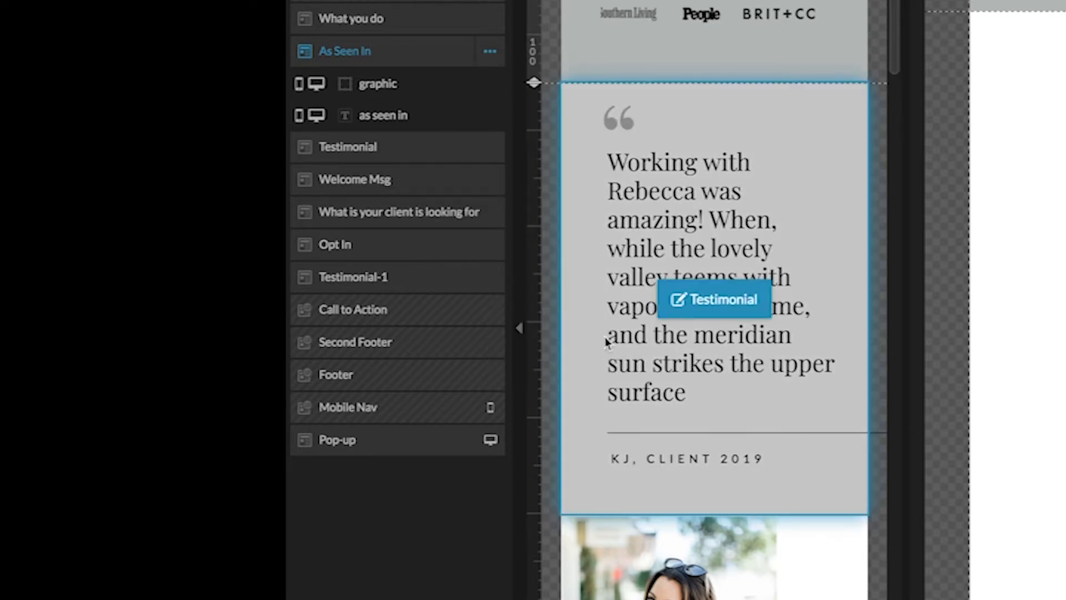
# Step: Try moving the As Seen In canvas below the "What is your client is looking for" canvas, and undo the reordering
pyautogui.click(380, 54)
pyautogui.moveTo(380, 55); pyautogui.dragTo(454, 220)
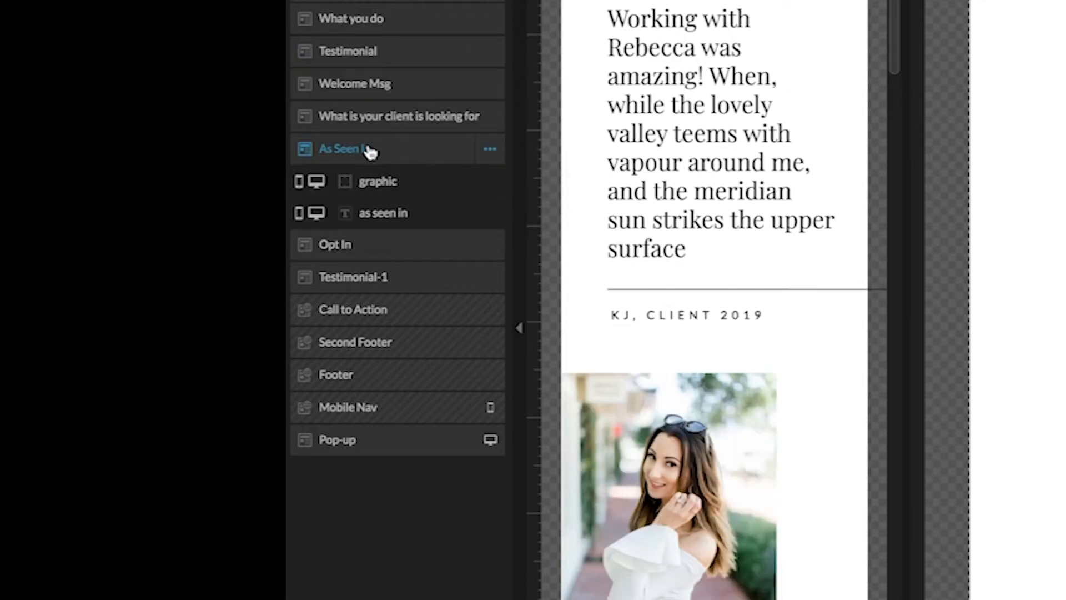
pyautogui.hotkey('ctrl', 'z')
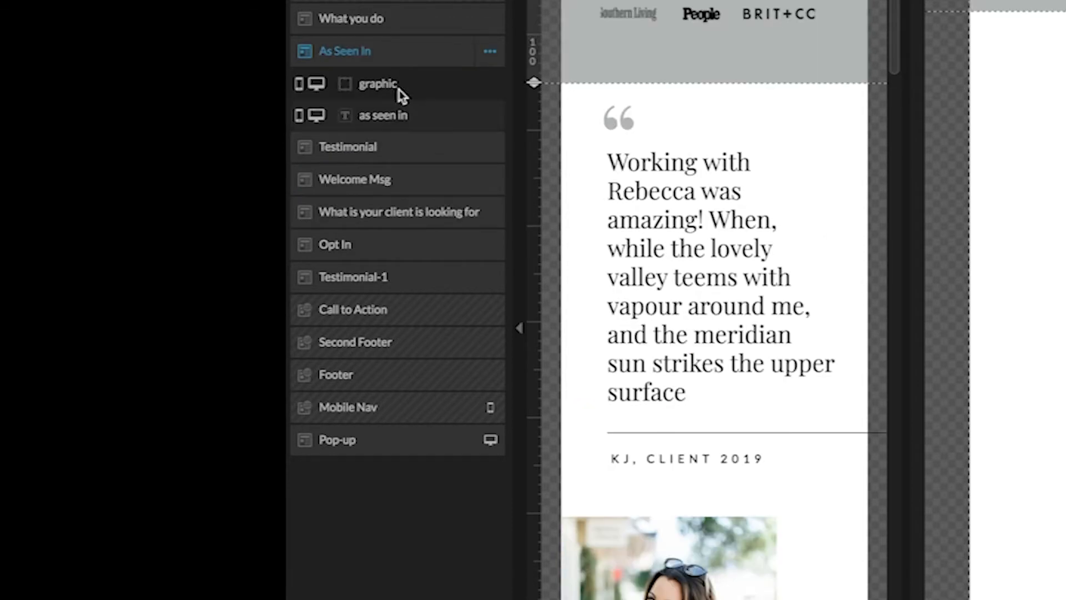
pyautogui.moveTo(388, 62); pyautogui.dragTo(409, 141)
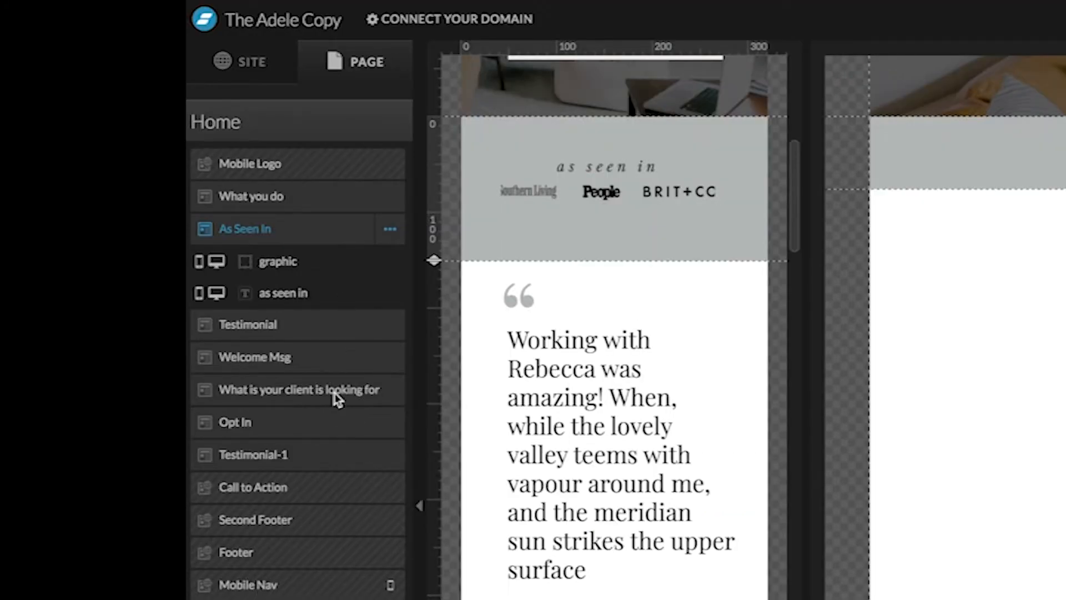
# Step: Start adding a new canvas to the Home page from the existing canvas designs
pyautogui.click(250, 127)
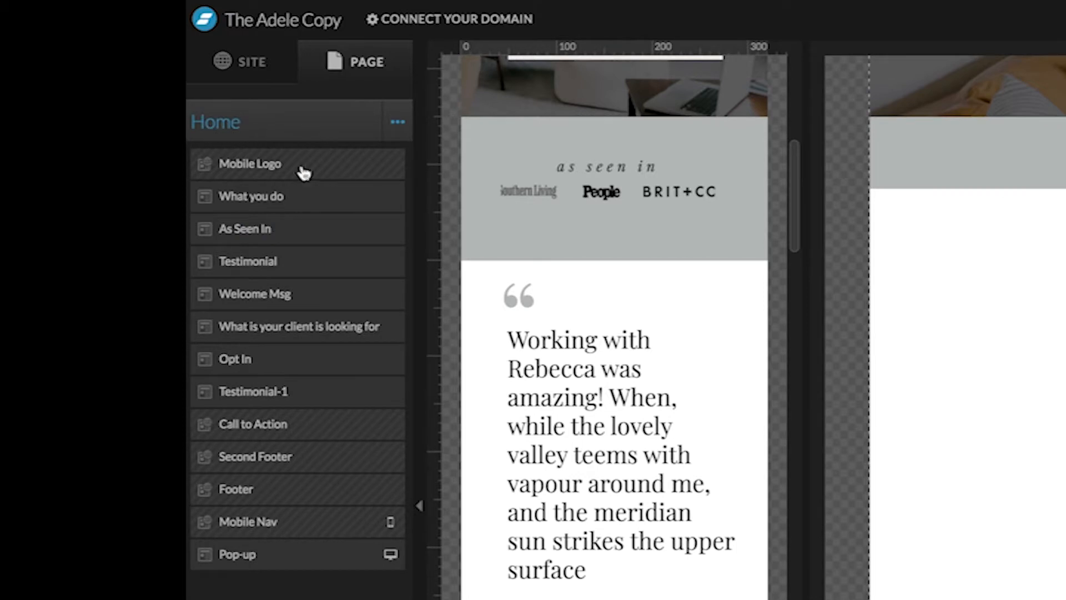
pyautogui.click(397, 125)
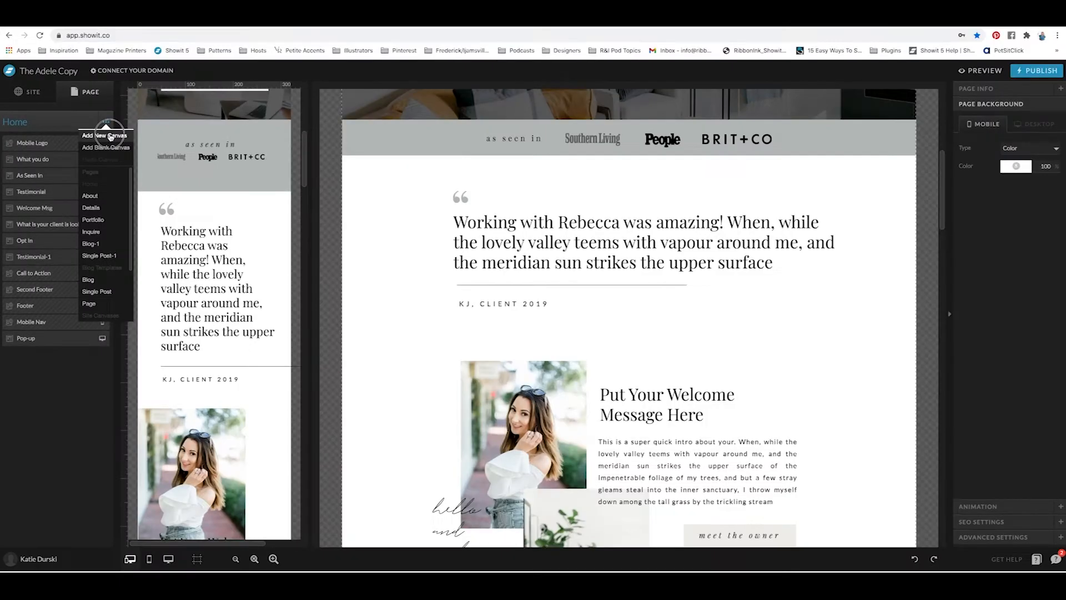
pyautogui.click(404, 151)
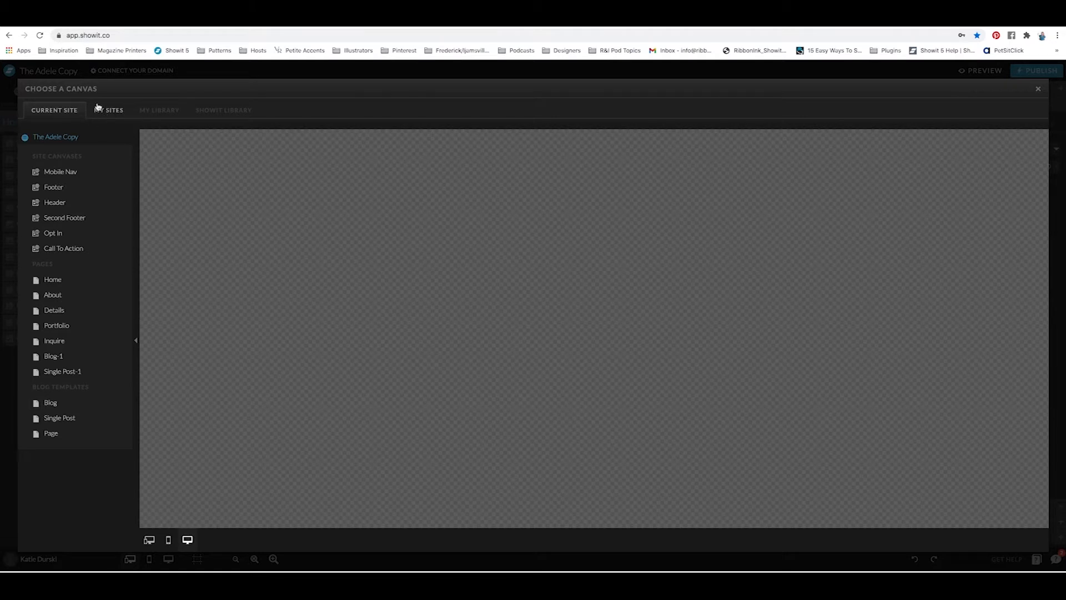
# Step: Browse The Clarissa template in the Showit Library, previewing its Footer site canvas, Home page and Instagram site canvas
pyautogui.click(210, 113)
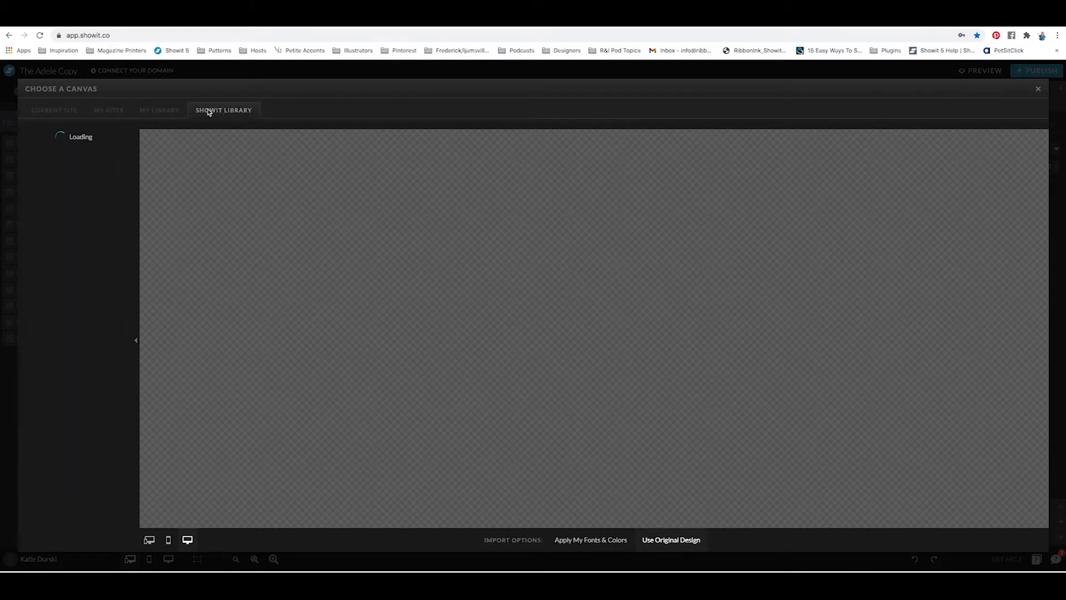
pyautogui.moveTo(129, 153)
pyautogui.mouseDown()
pyautogui.moveTo(135, 332)
pyautogui.moveTo(129, 146)
pyautogui.mouseUp()
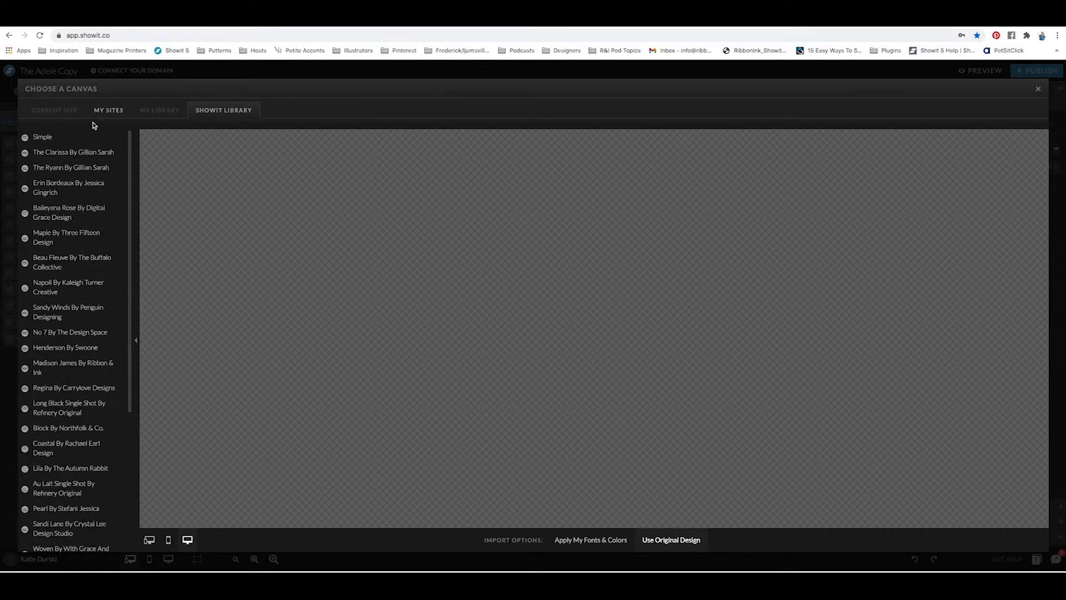
pyautogui.click(66, 152)
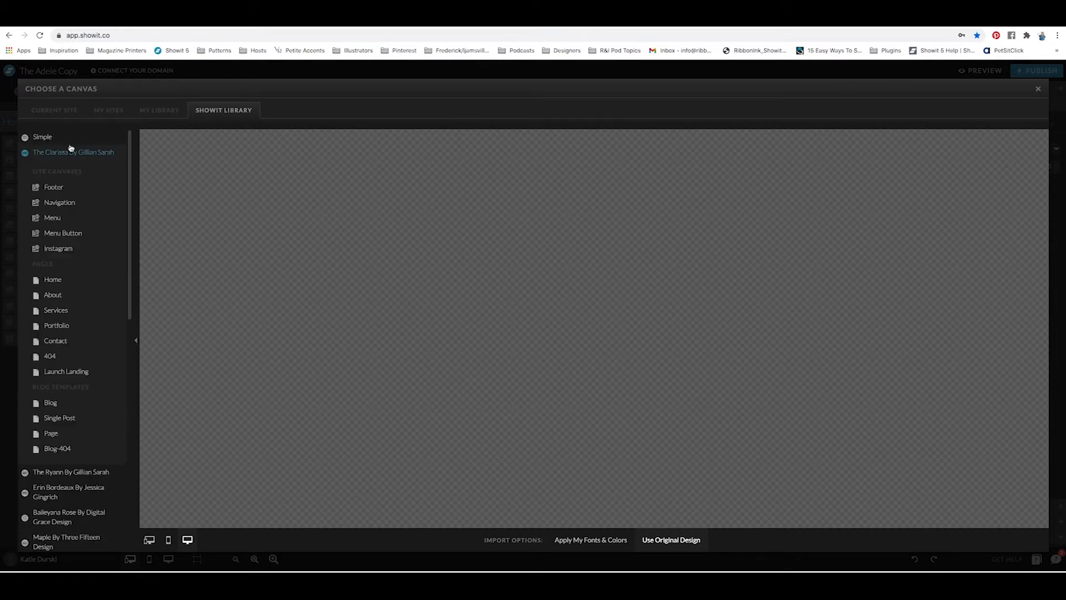
pyautogui.click(69, 191)
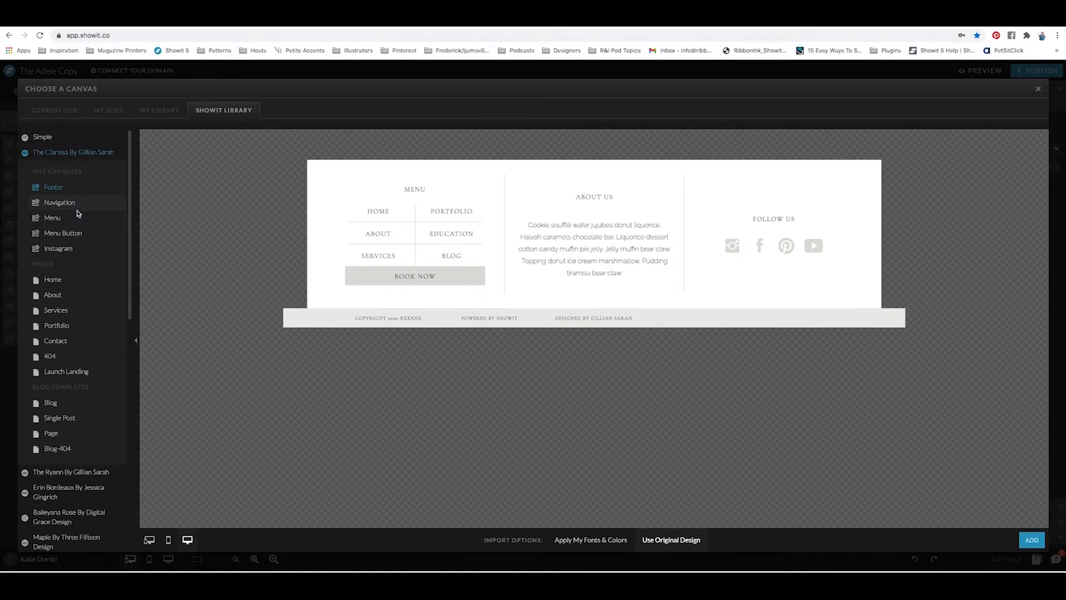
pyautogui.click(71, 211)
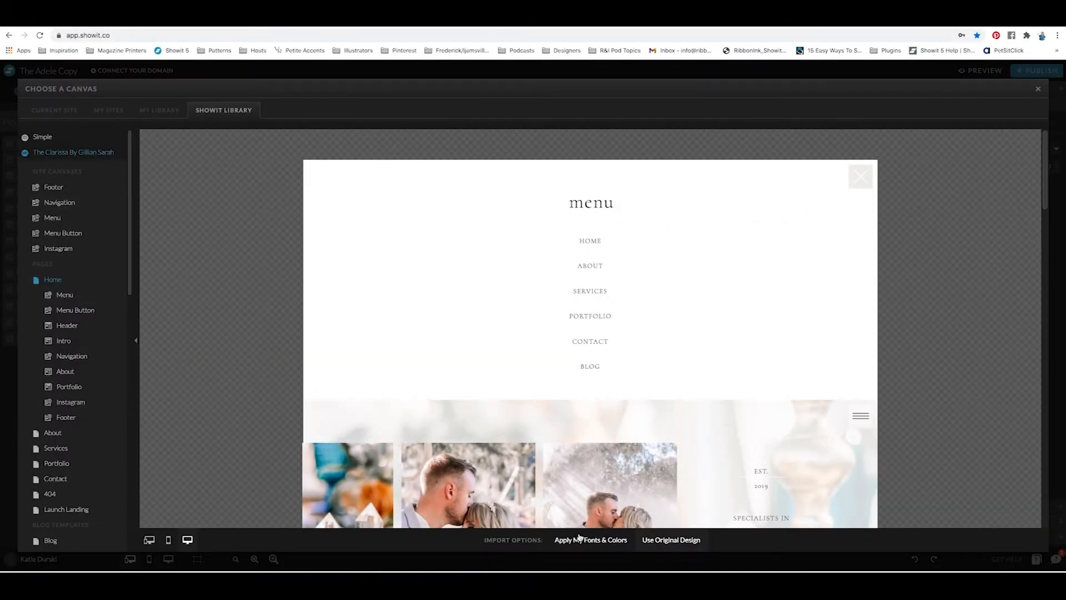
pyautogui.click(68, 251)
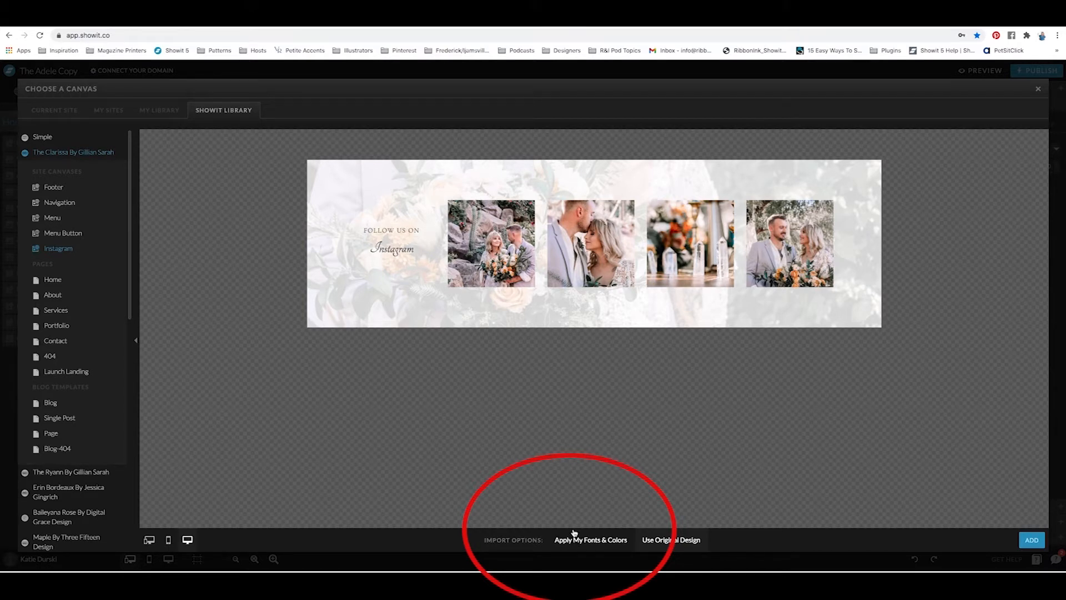
# Step: Add The Clarissa's Instagram canvas to the Home page with the site's own fonts and colors applied, and delete it again
pyautogui.click(590, 544)
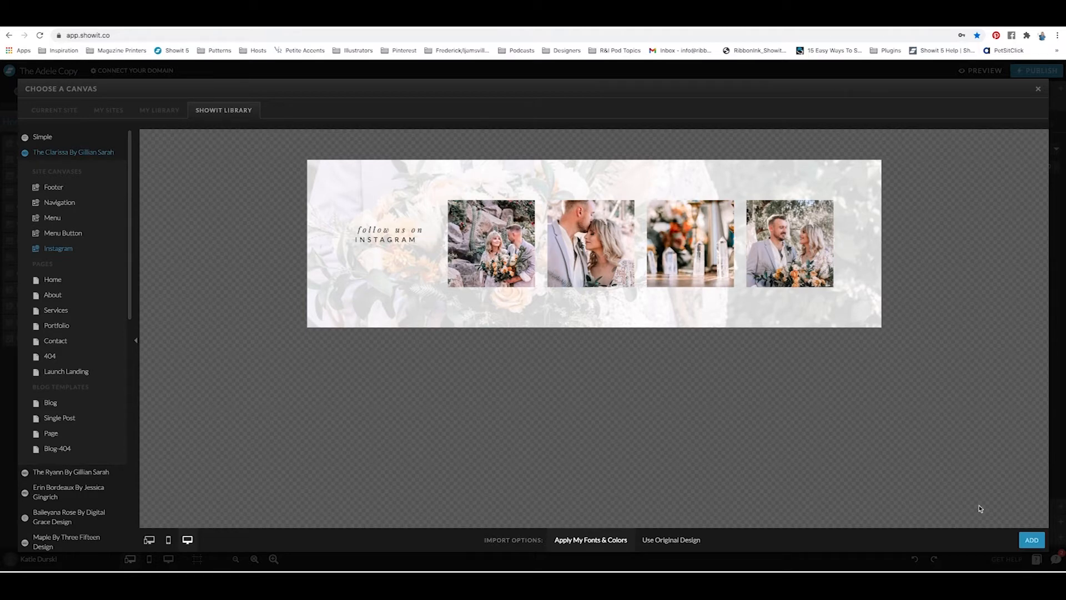
pyautogui.click(1031, 540)
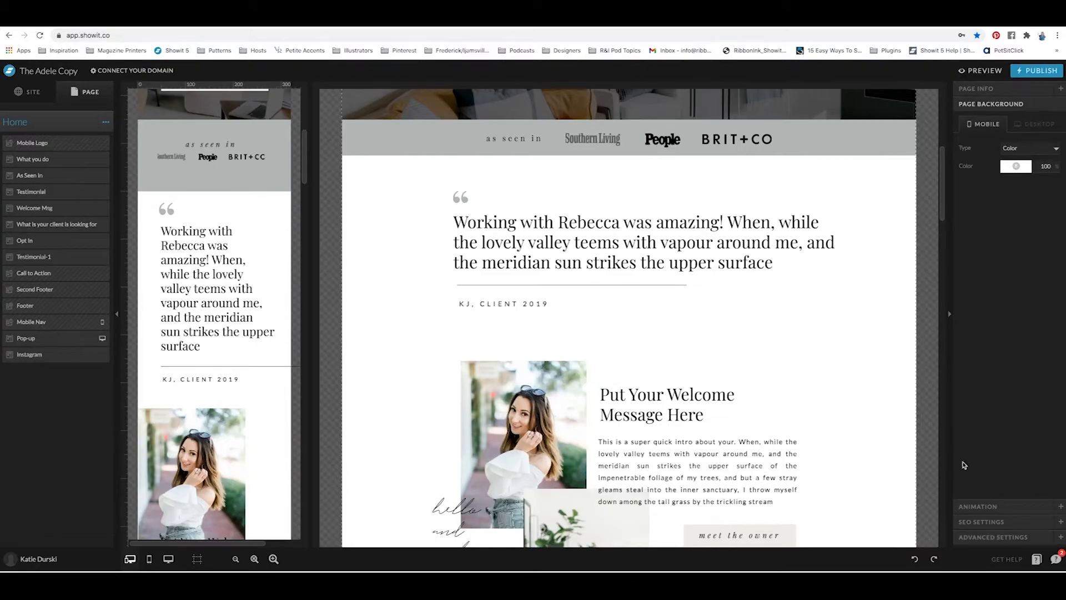
pyautogui.click(40, 355)
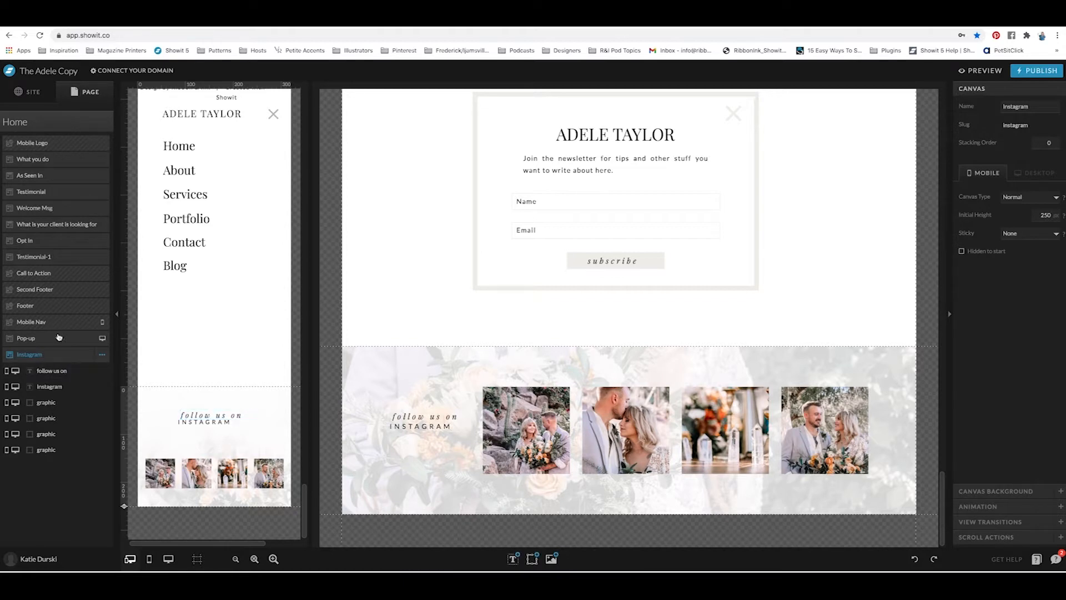
pyautogui.click(101, 355)
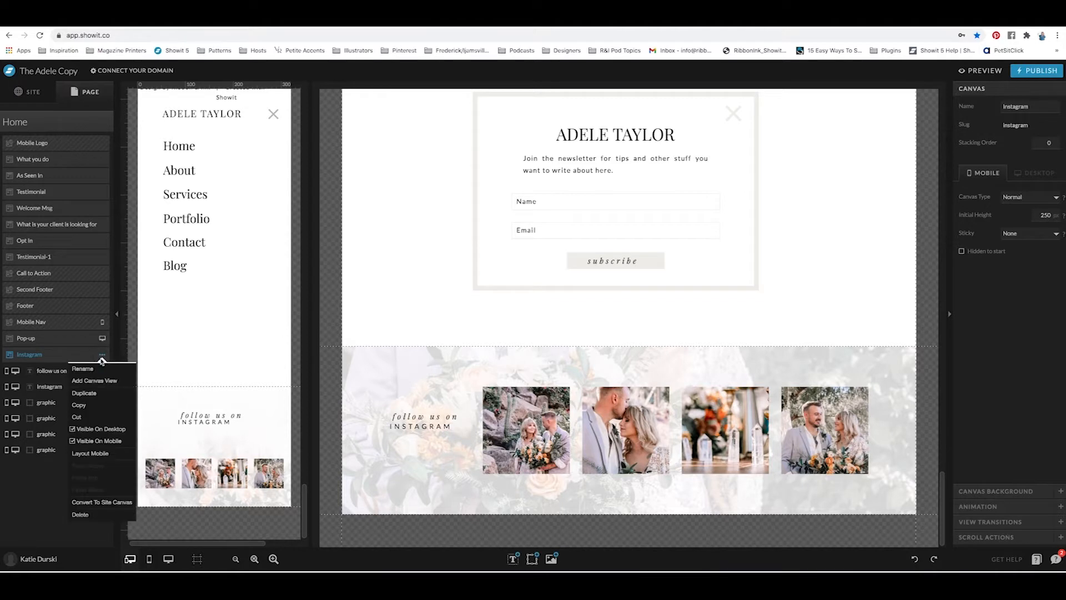
pyautogui.click(113, 512)
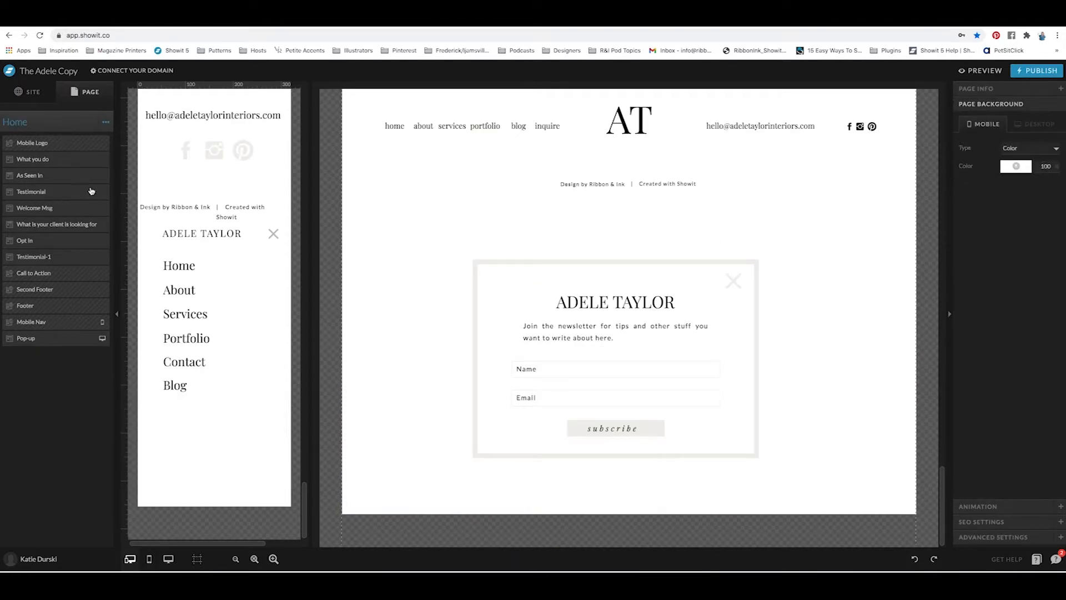
# Step: Add a blank canvas to the Home page and move it between the Opt In and Testimonial-1 canvases
pyautogui.click(102, 121)
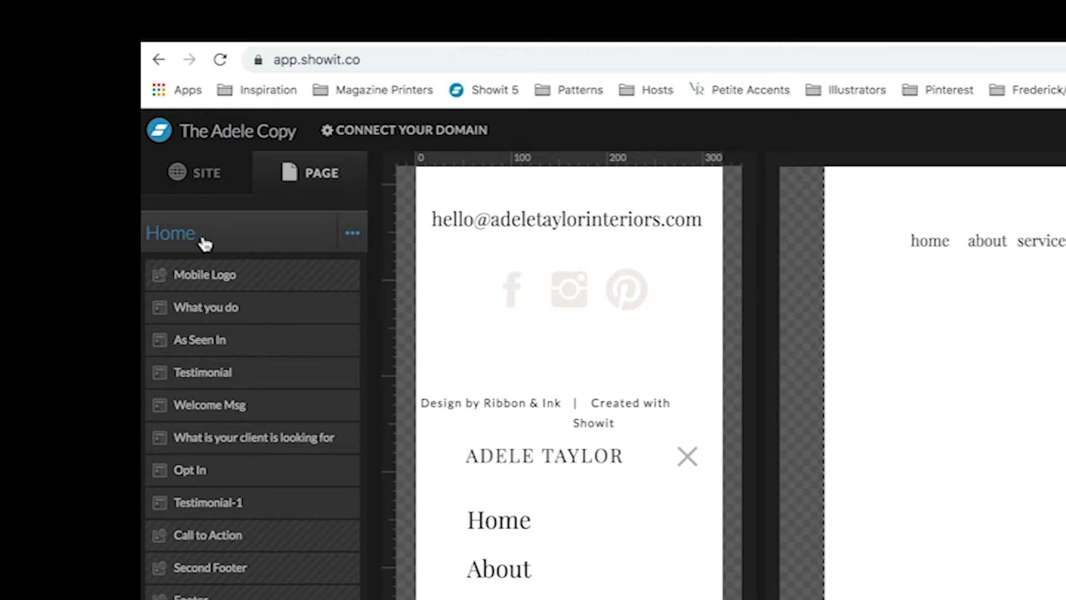
pyautogui.click(353, 233)
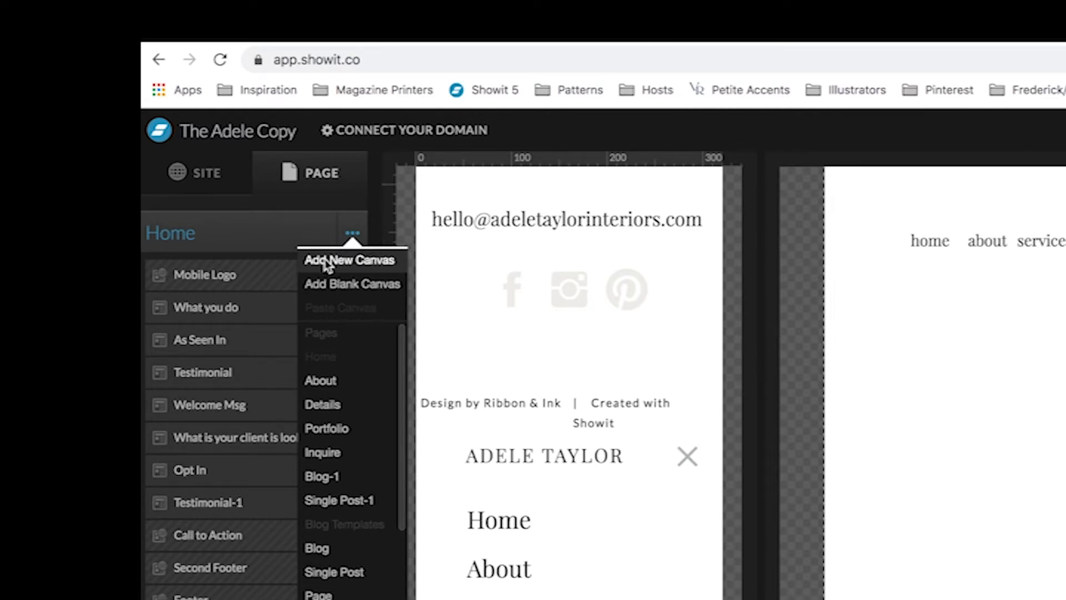
pyautogui.click(352, 286)
pyautogui.click(209, 580)
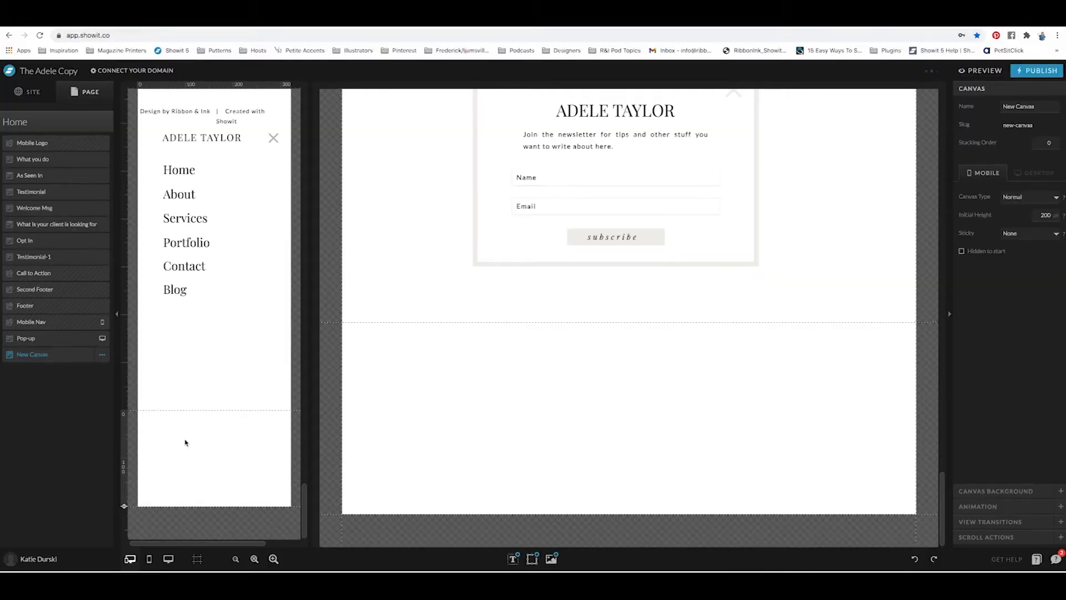
pyautogui.click(98, 355)
pyautogui.moveTo(31, 361); pyautogui.dragTo(36, 259)
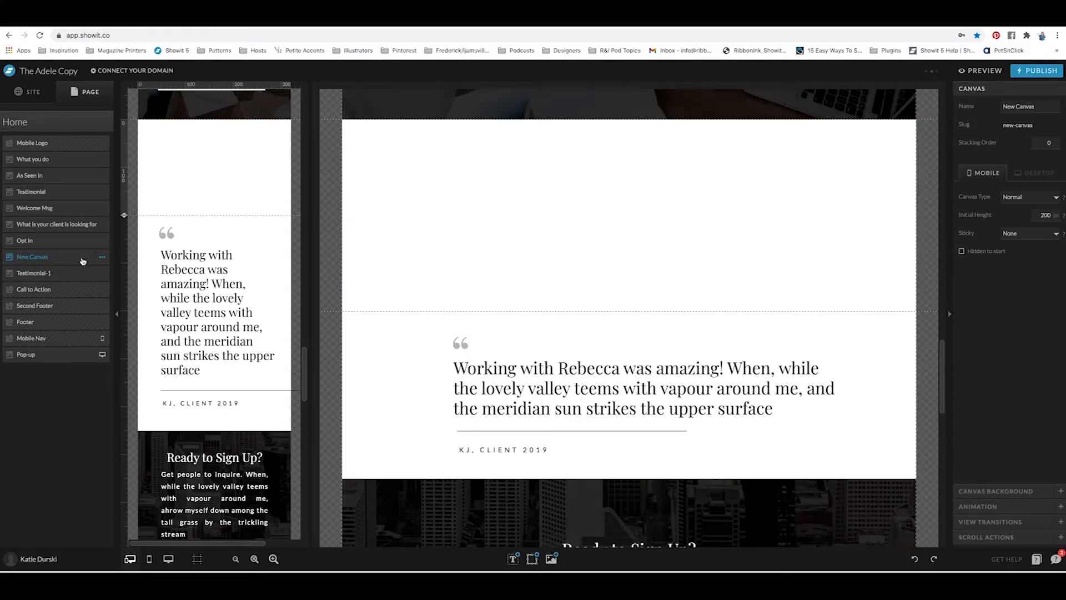
# Step: Delete the blank New Canvas from the Home page and return to the page-level settings
pyautogui.click(102, 257)
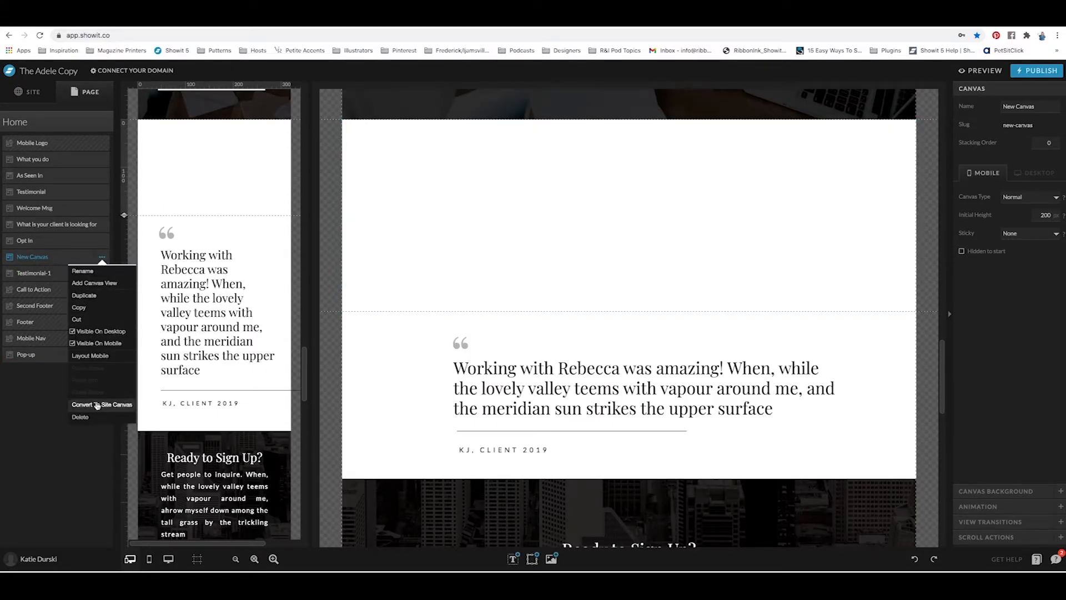
pyautogui.click(82, 417)
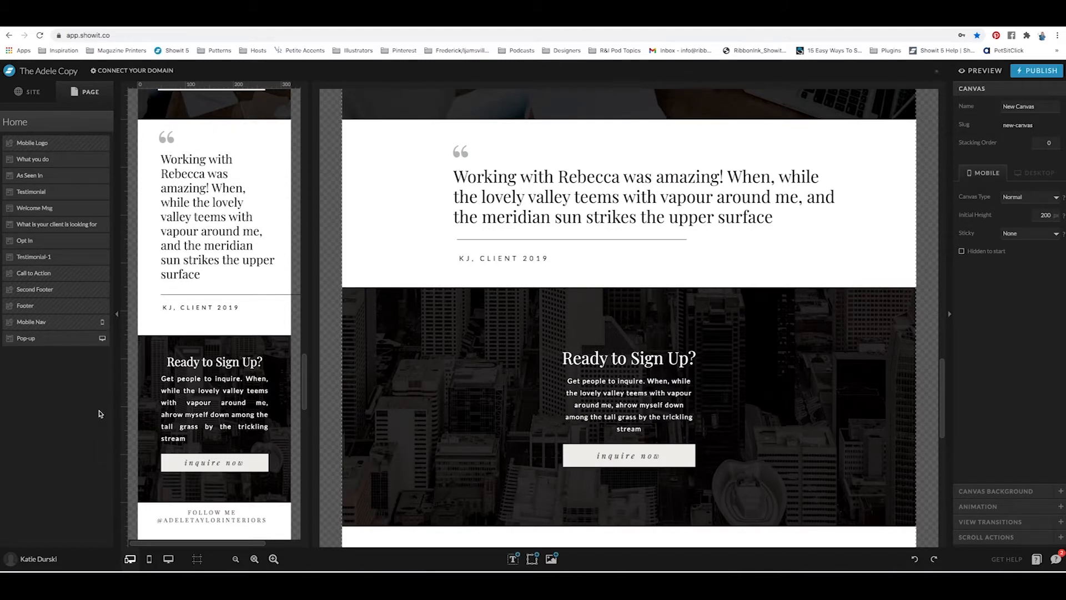
pyautogui.click(43, 127)
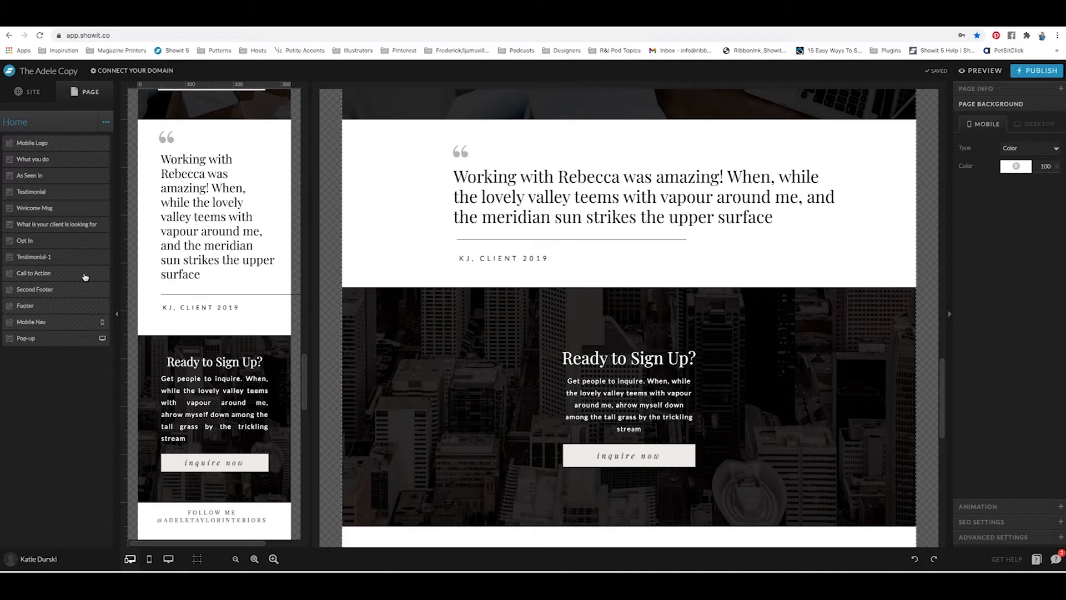
# Step: Examine the What you do canvas's desktop settings, including its name and stacking order
pyautogui.click(38, 163)
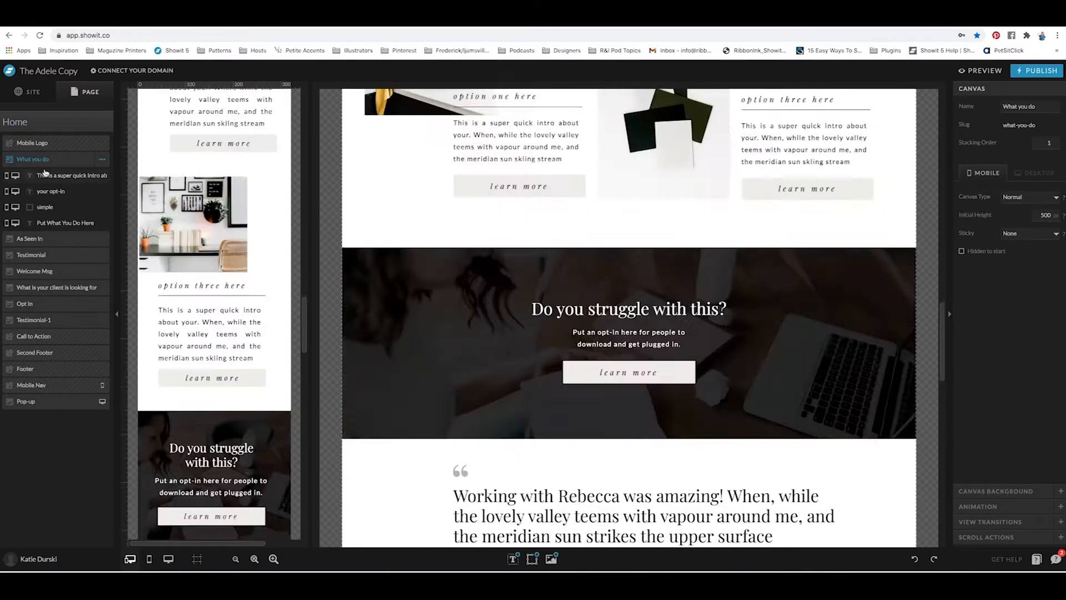
pyautogui.click(476, 220)
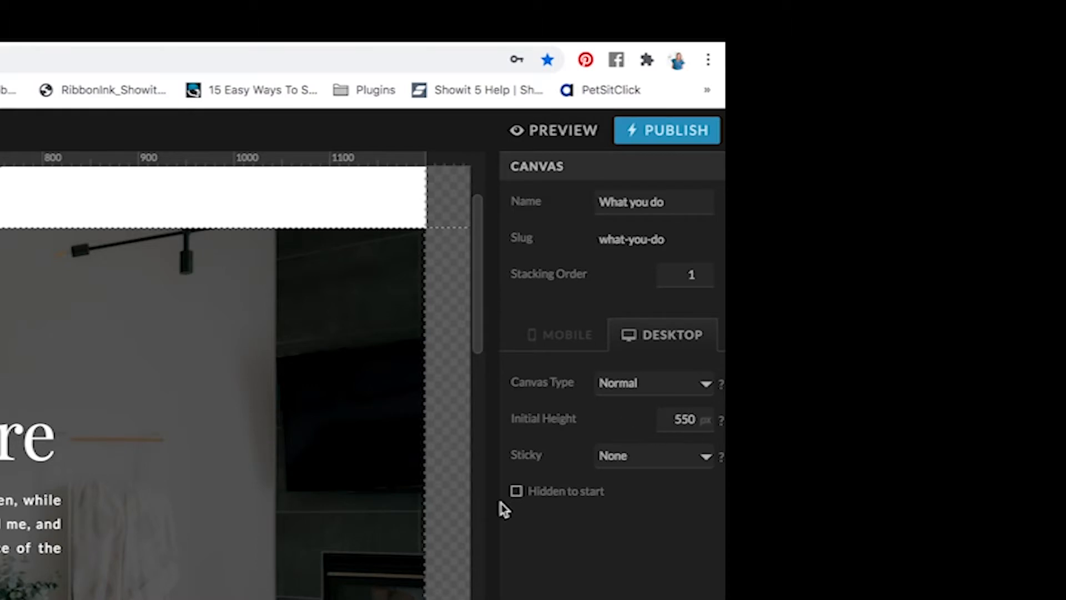
pyautogui.tripleClick(663, 196)
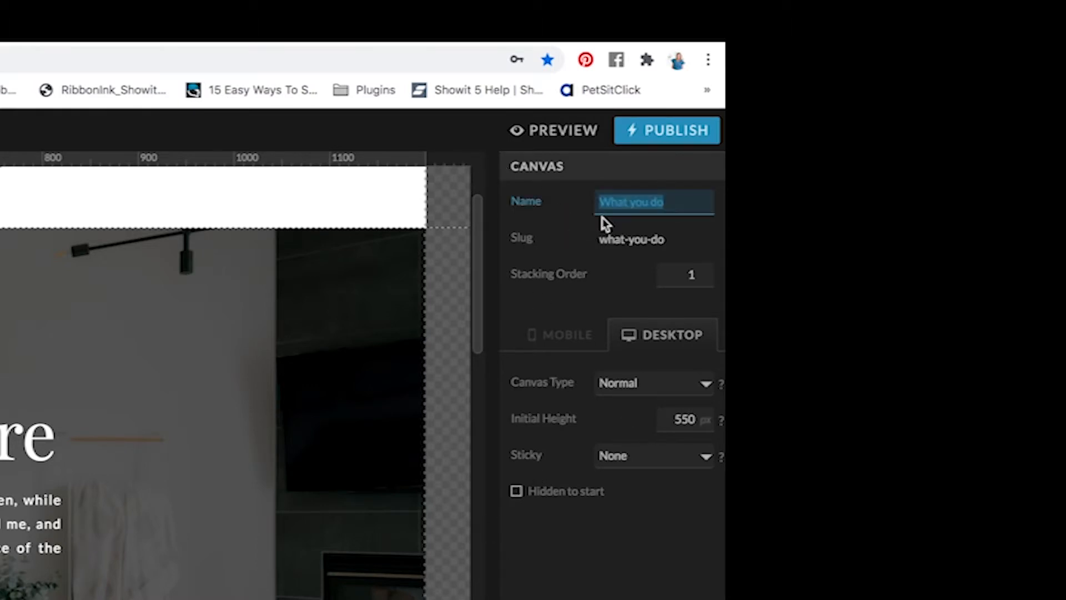
pyautogui.click(703, 270)
pyautogui.click(703, 271)
pyautogui.click(703, 272)
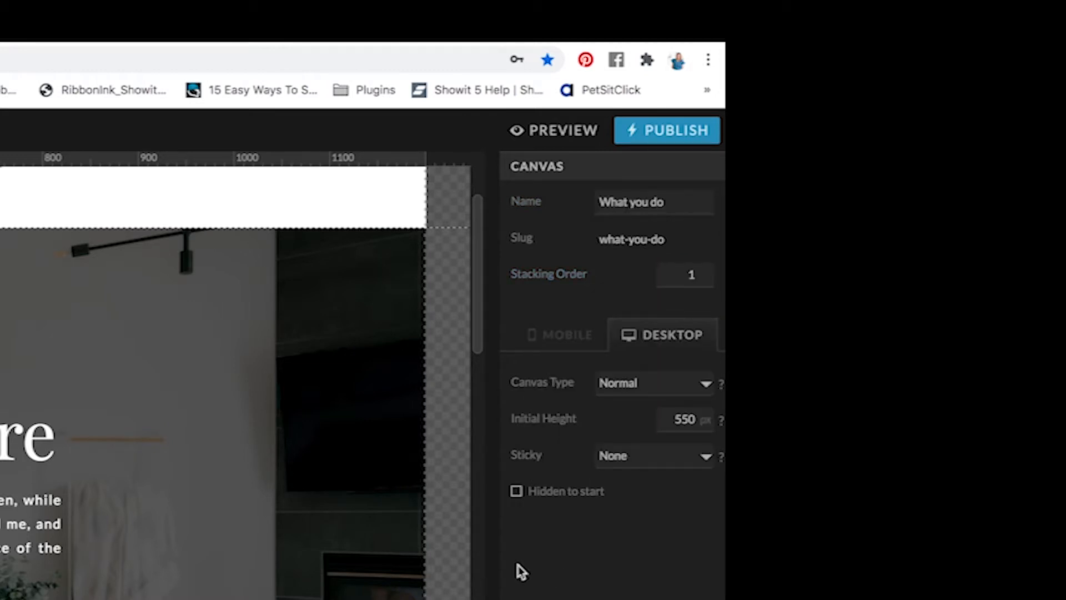
pyautogui.moveTo(476, 339); pyautogui.dragTo(473, 293)
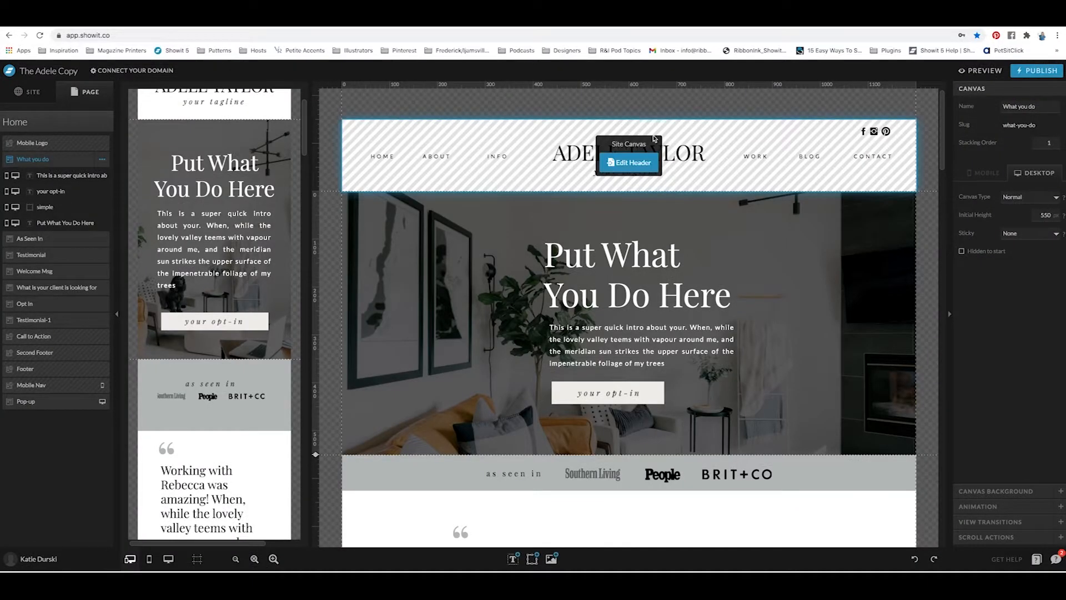
# Step: Set the header canvas's stacking order to 0 and publish the site
pyautogui.click(707, 151)
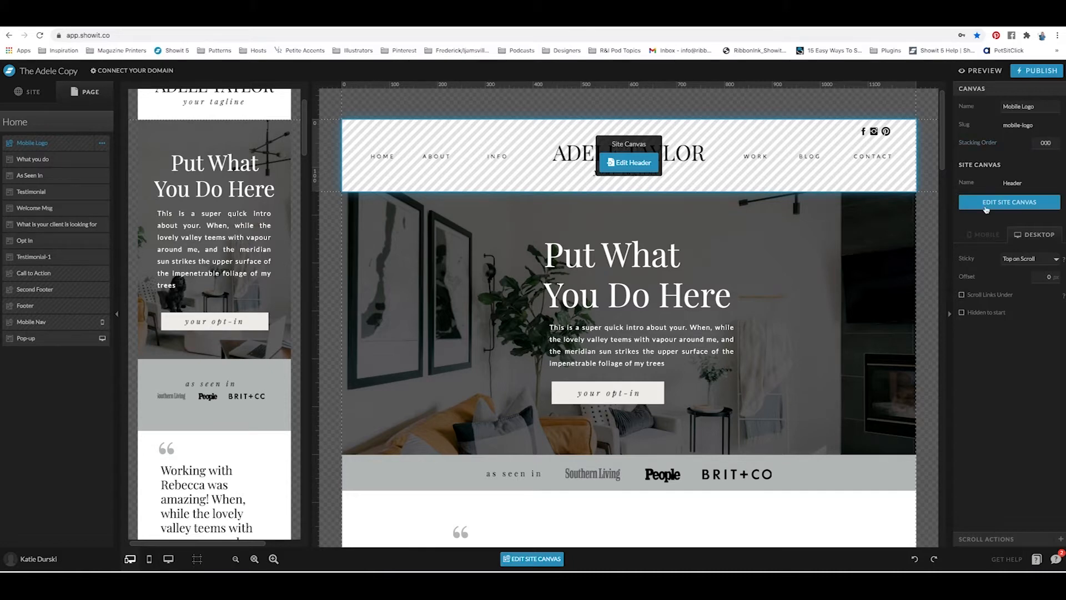
pyautogui.click(847, 251)
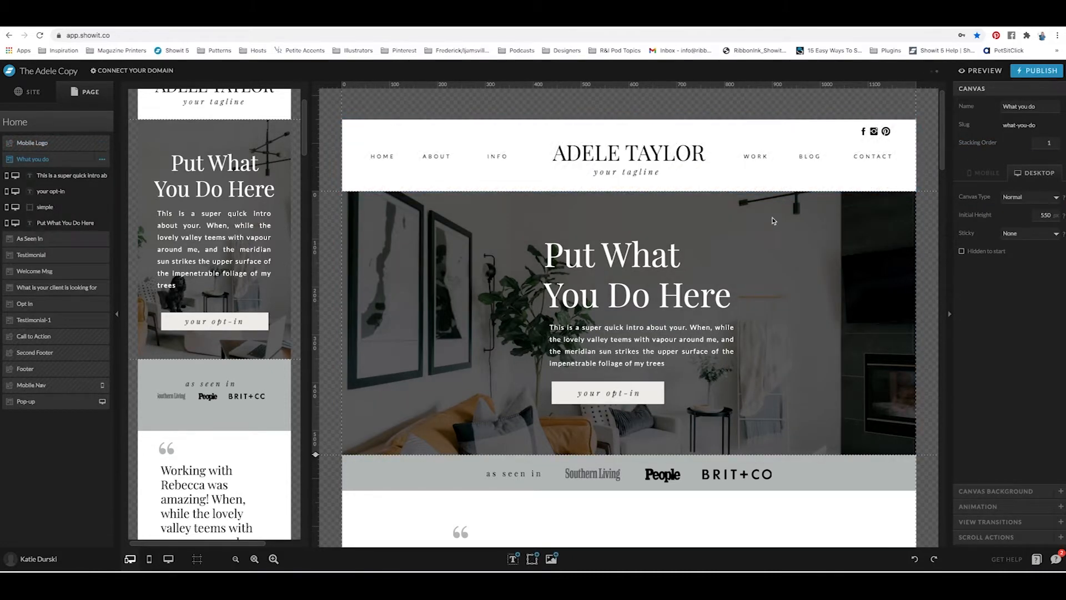
pyautogui.click(1034, 71)
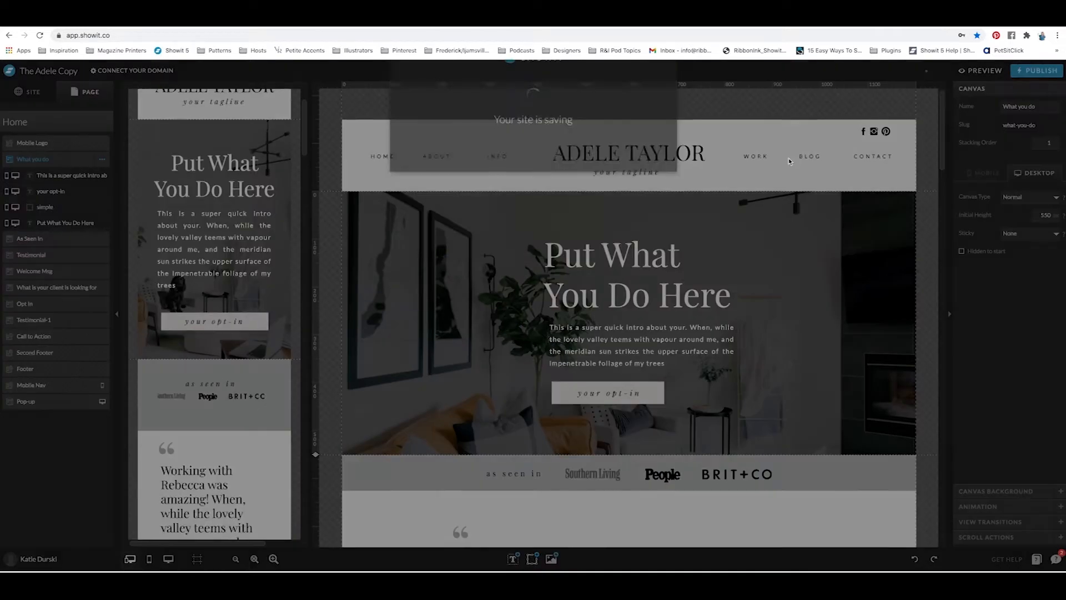
pyautogui.click(638, 240)
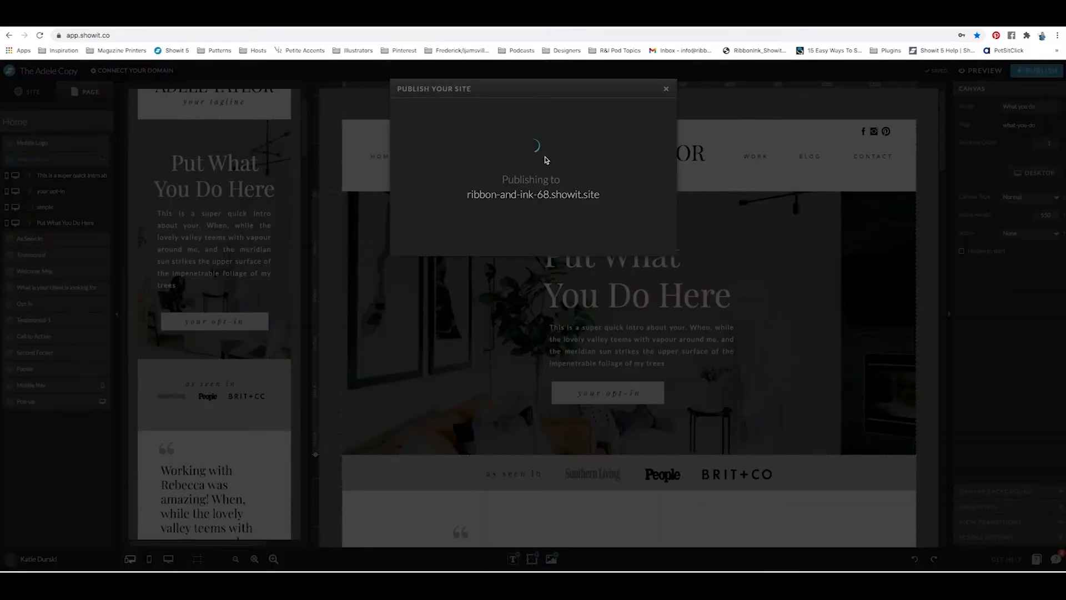
# Step: Open the published site, dismiss the newsletter pop-up and check how the header behaves while scrolling, returning to the Showit editor
pyautogui.click(545, 199)
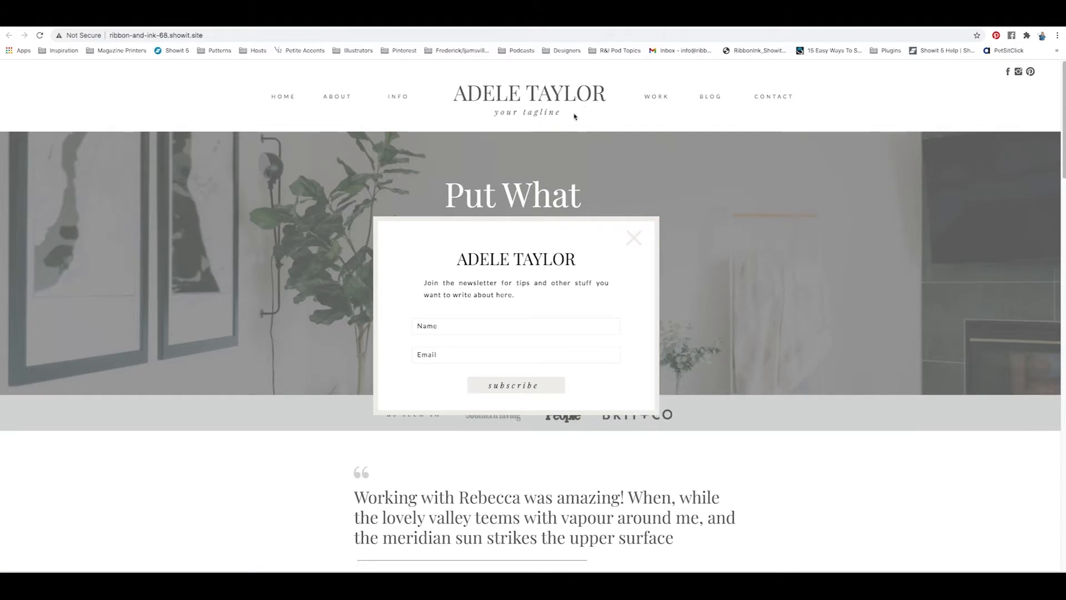
pyautogui.scroll(-3, 1057, 168)
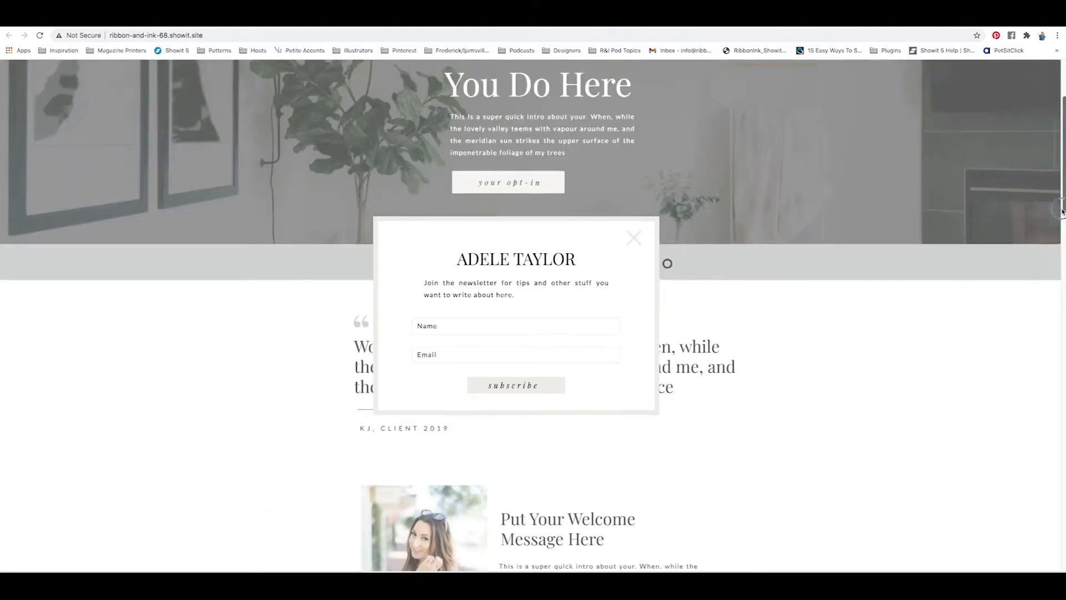
pyautogui.click(628, 240)
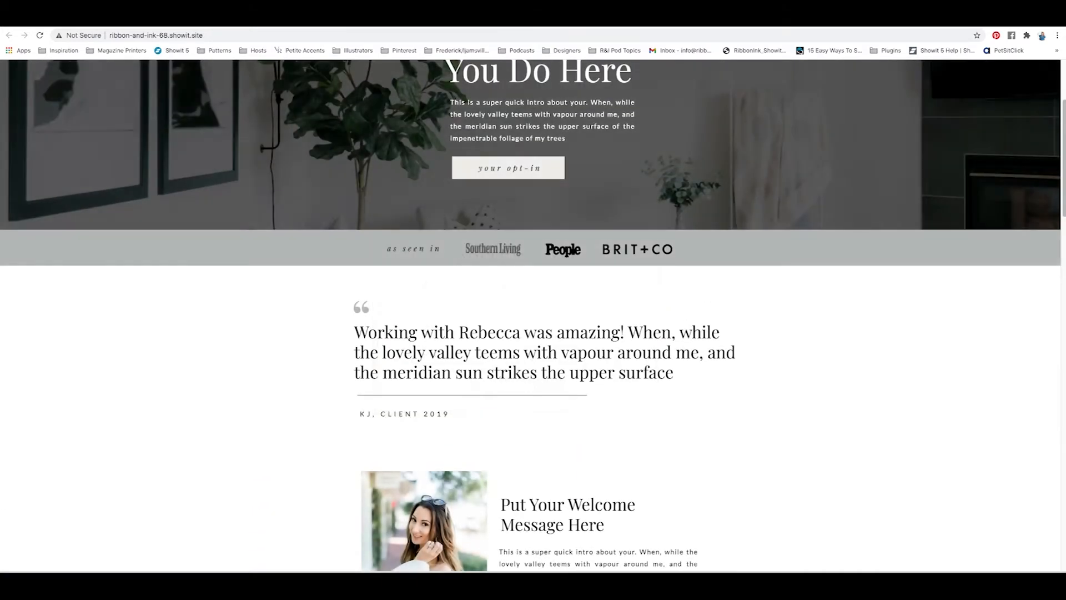
pyautogui.scroll(3, 1056, 178)
pyautogui.moveTo(1056, 178); pyautogui.dragTo(1044, 121)
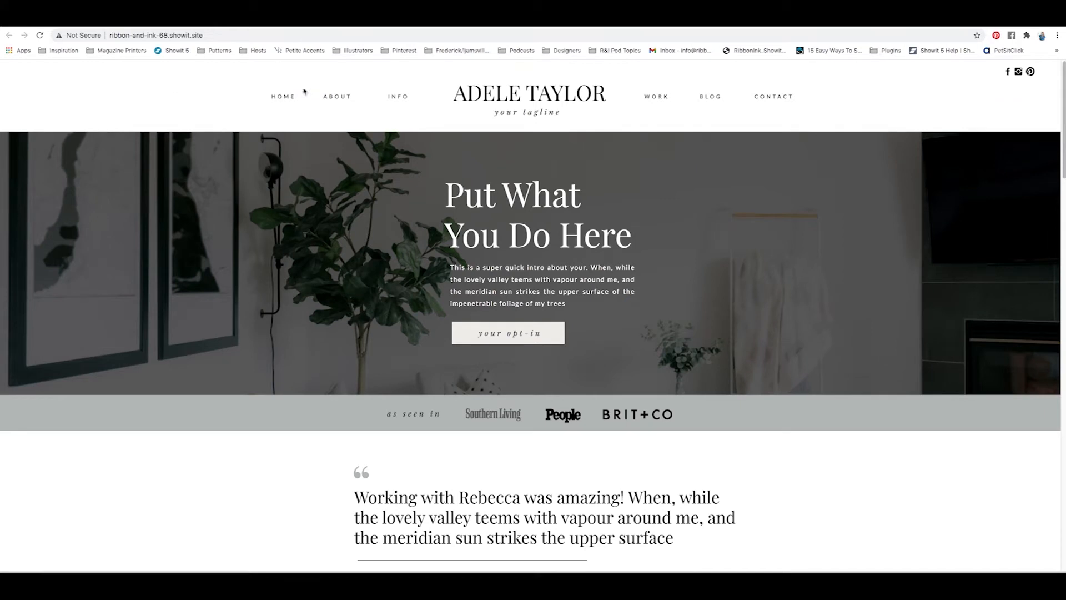
pyautogui.click(850, 16)
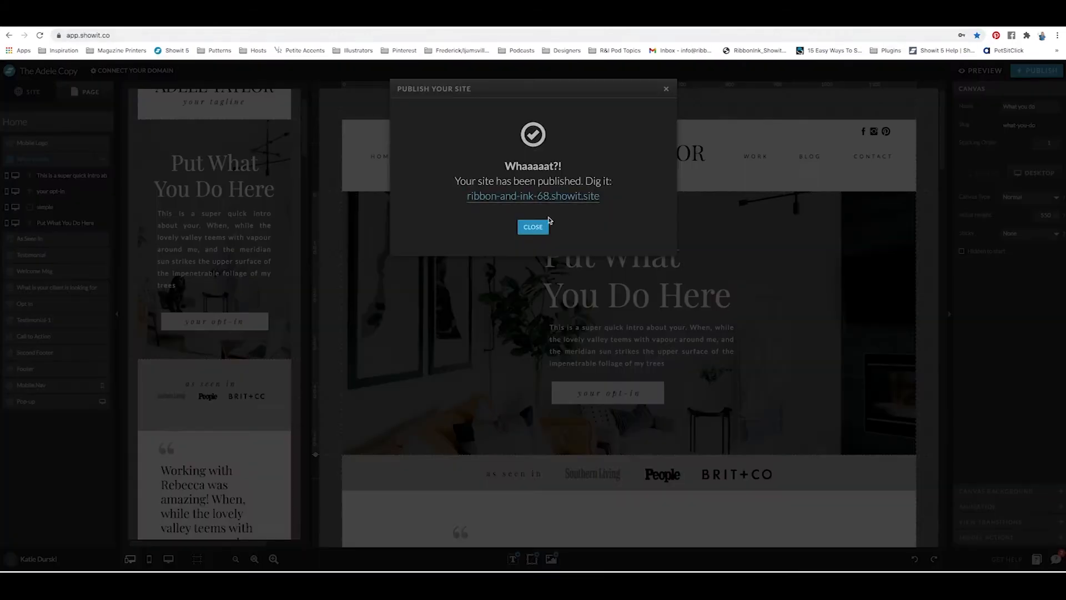
pyautogui.click(533, 229)
# Step: Set the header canvas's stacking order to 5 and check the header's scrolling on the republished site
pyautogui.click(633, 149)
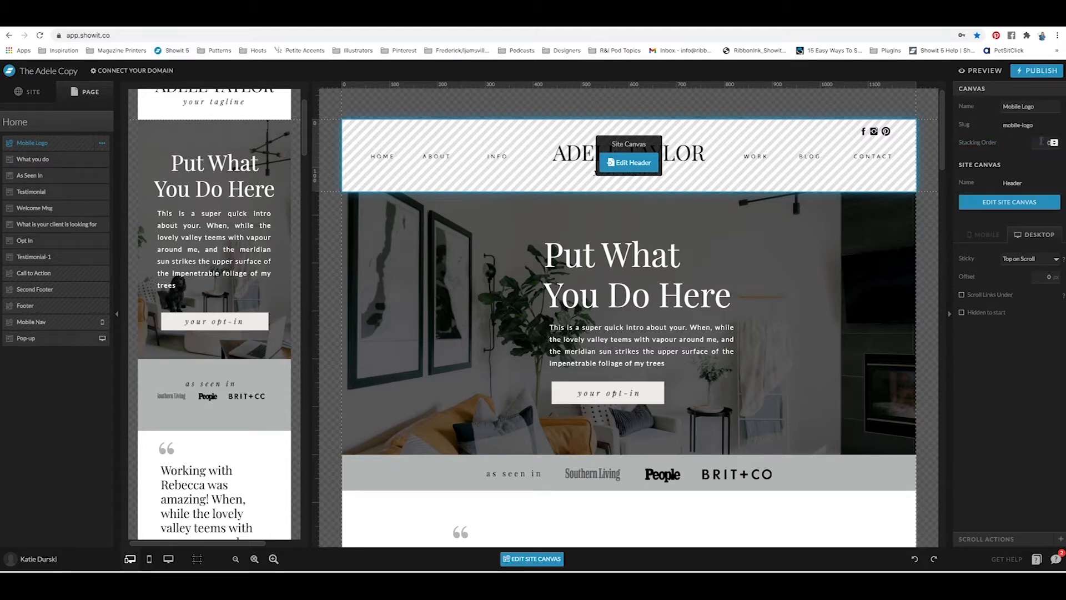
pyautogui.click(1026, 76)
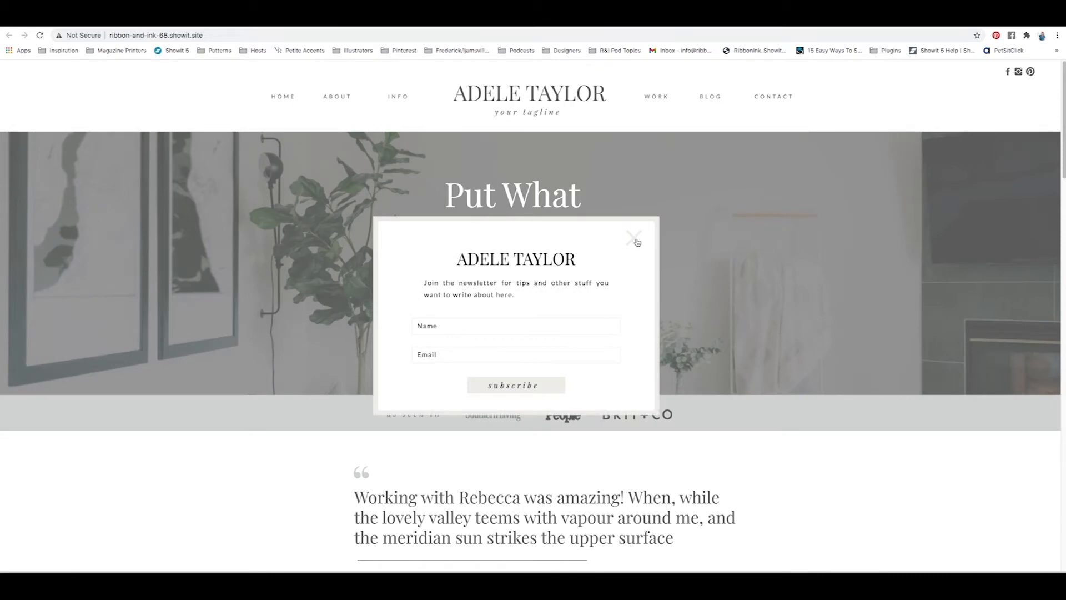
pyautogui.click(636, 240)
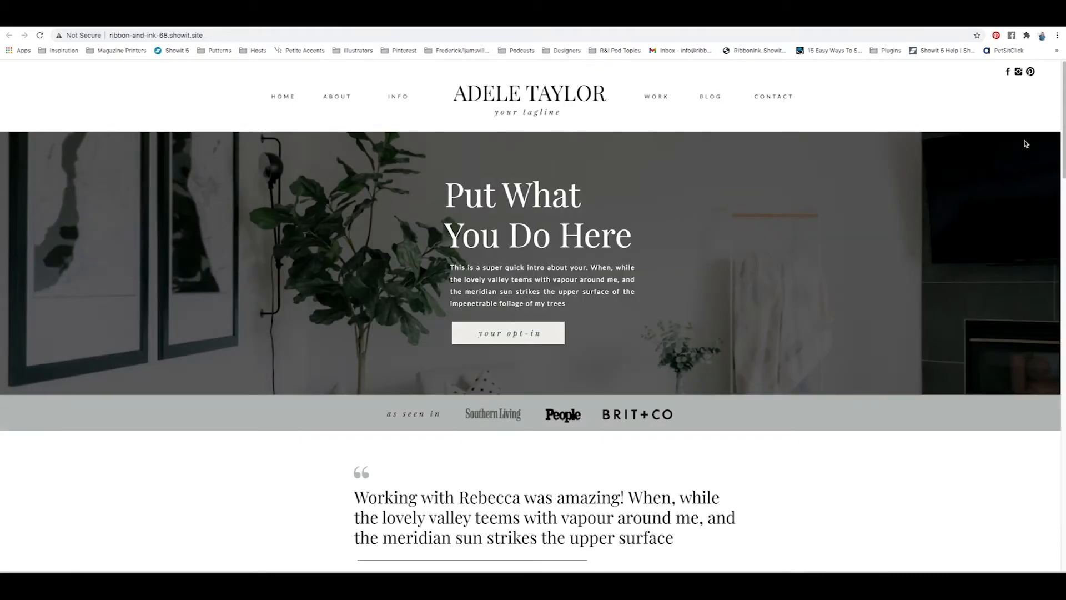
pyautogui.moveTo(1064, 158)
pyautogui.mouseDown()
pyautogui.moveTo(1064, 266)
pyautogui.moveTo(1061, 148)
pyautogui.mouseUp()
pyautogui.click(902, 20)
pyautogui.click(529, 227)
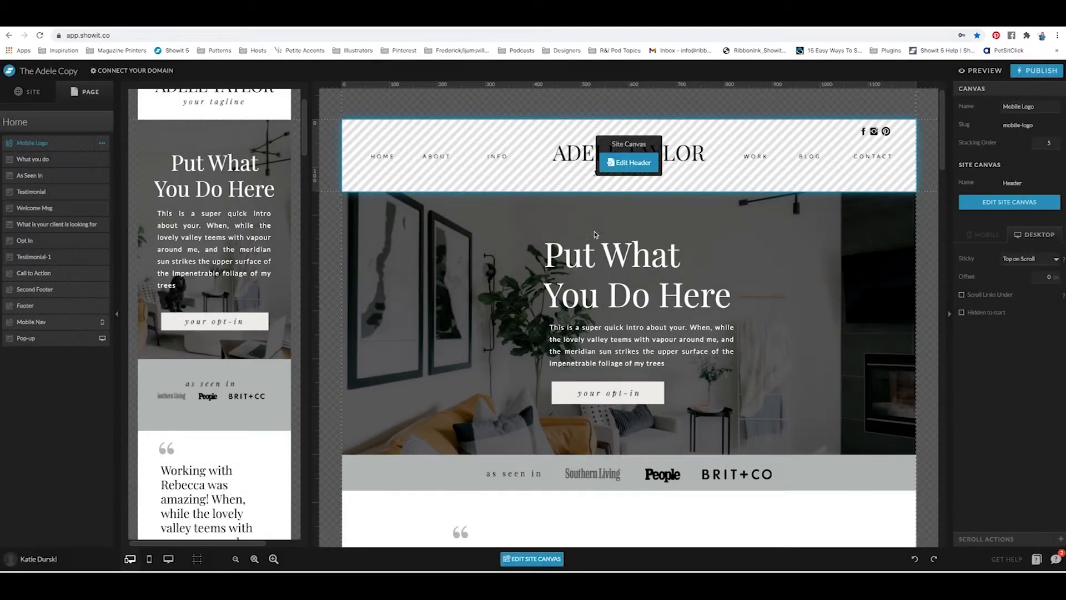
# Step: Compare the mobile and desktop settings of the What you do canvas
pyautogui.click(794, 272)
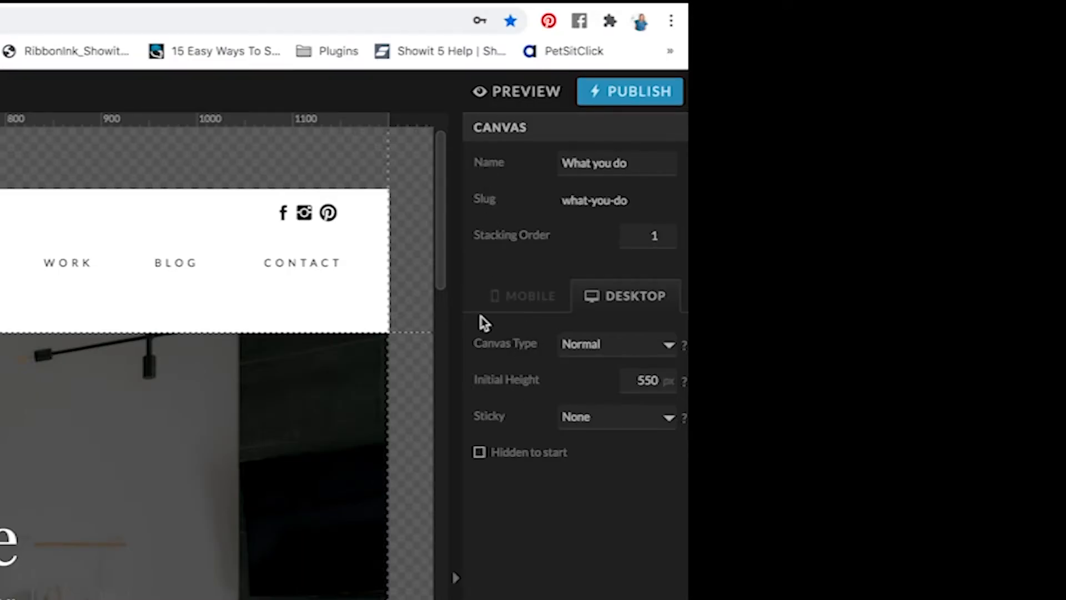
pyautogui.click(507, 303)
pyautogui.click(583, 307)
pyautogui.click(532, 309)
pyautogui.click(594, 310)
pyautogui.click(513, 304)
pyautogui.click(580, 303)
# Step: Review the desktop canvas type options and the initial height of the What you do canvas, keeping the type Normal
pyautogui.click(567, 345)
pyautogui.click(558, 345)
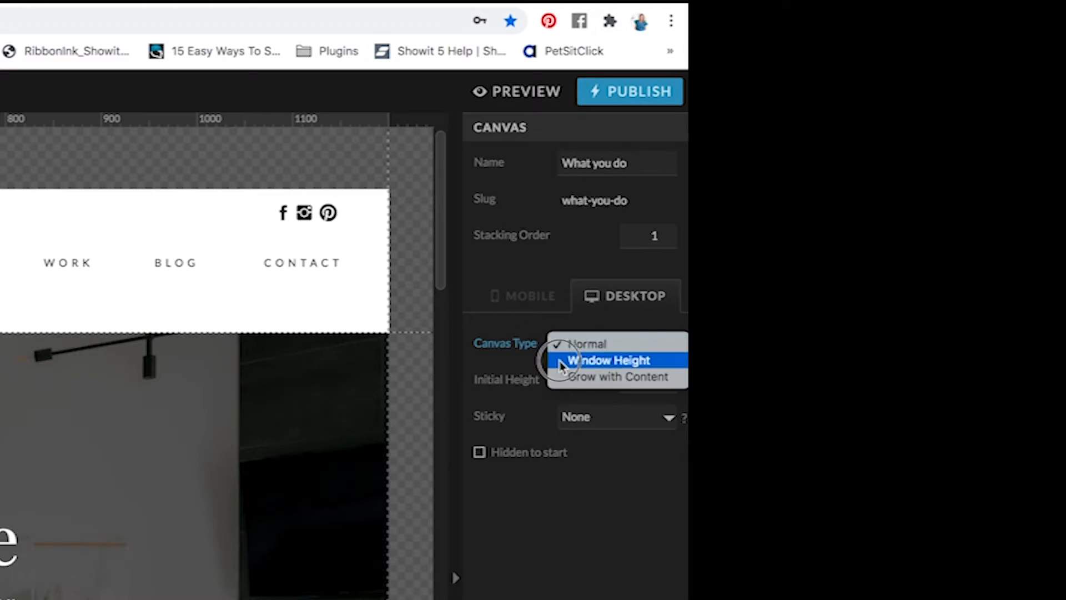
pyautogui.click(571, 345)
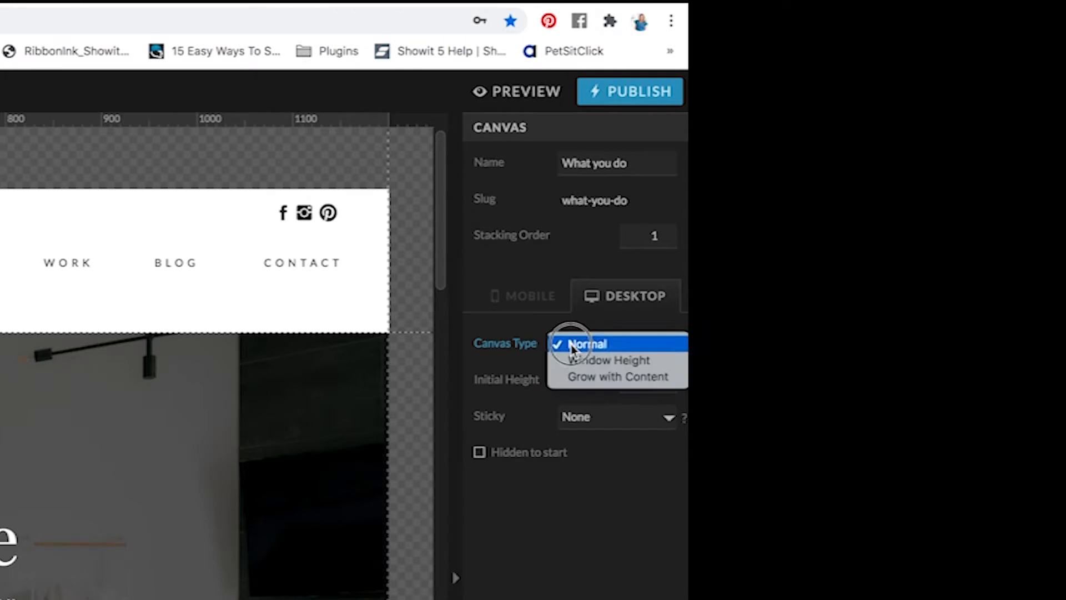
pyautogui.click(484, 346)
pyautogui.click(668, 382)
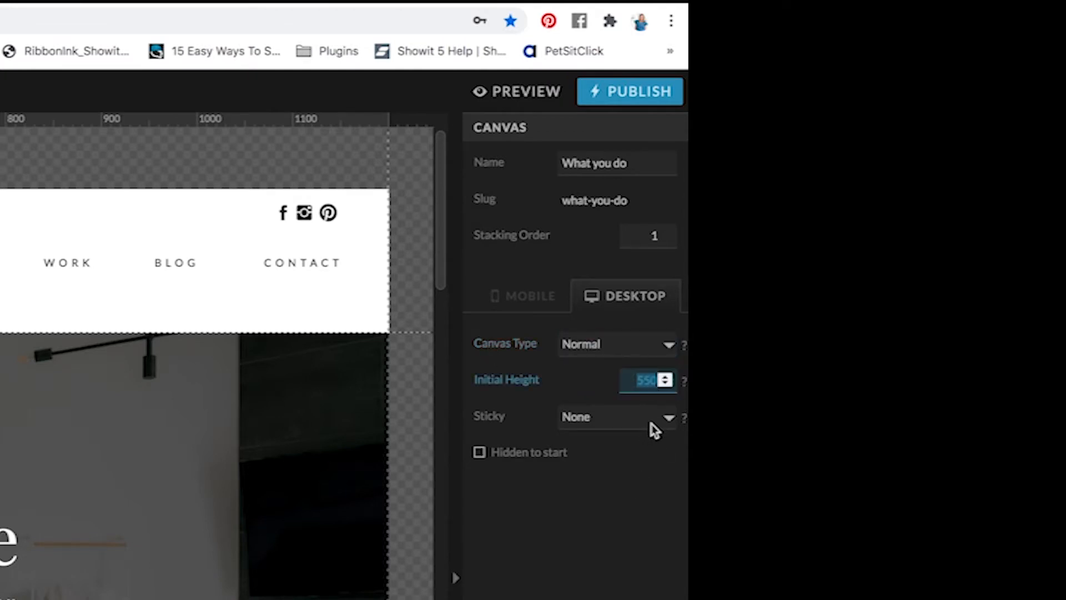
pyautogui.click(142, 491)
# Step: Set the What you do canvas's desktop type to Window Height and check its size on the published site
pyautogui.click(564, 350)
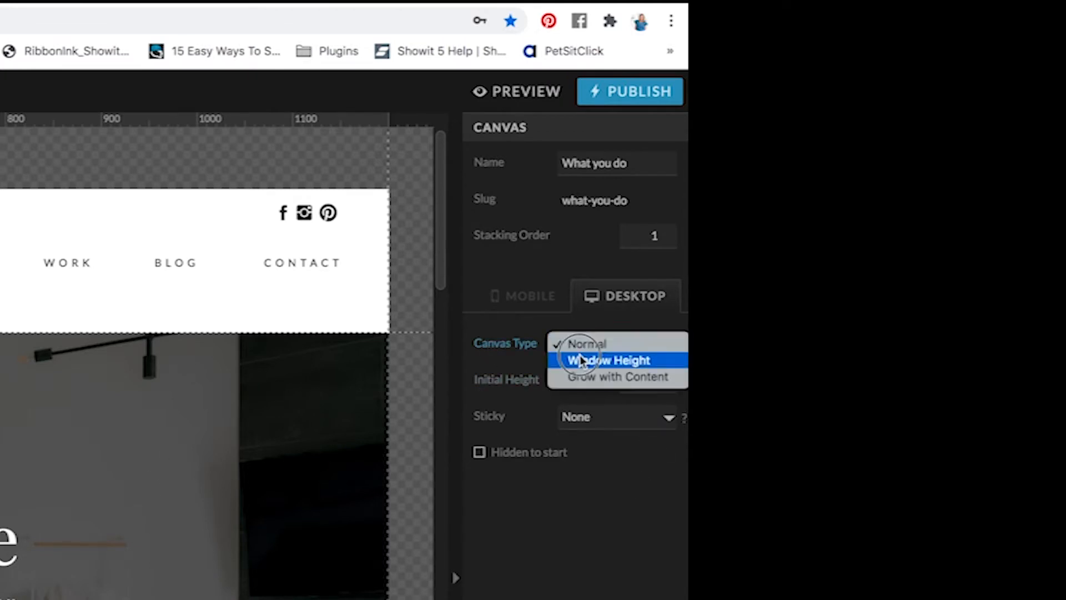
pyautogui.click(580, 360)
pyautogui.click(664, 384)
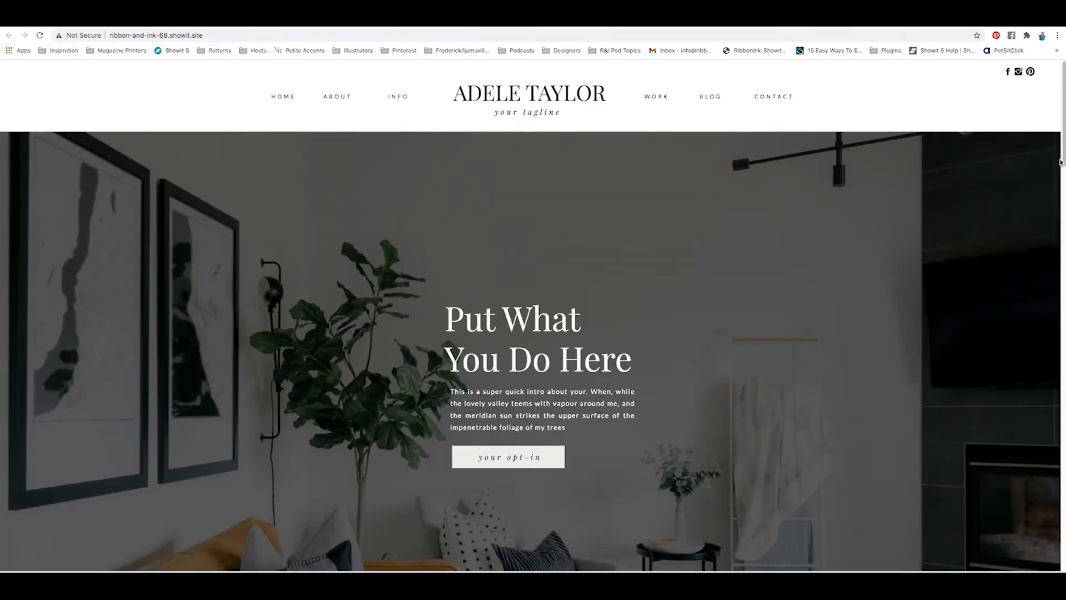
pyautogui.moveTo(1063, 162); pyautogui.dragTo(1017, 132)
pyautogui.moveTo(1063, 162); pyautogui.dragTo(1028, 187)
pyautogui.click(898, 26)
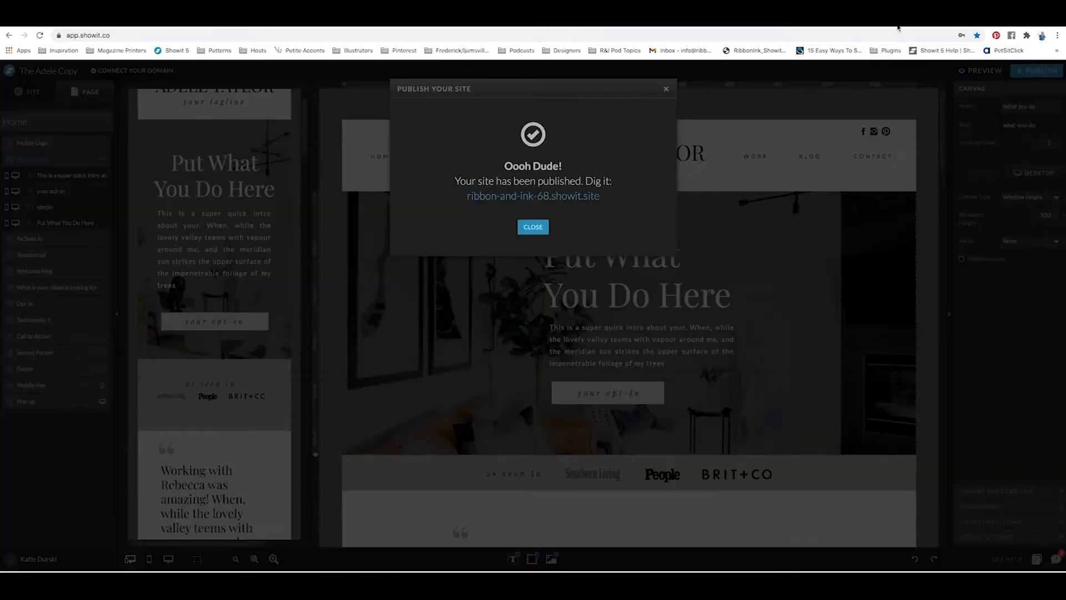
pyautogui.click(529, 227)
# Step: Set the What you do canvas's minimum height to 650 px
pyautogui.click(1036, 215)
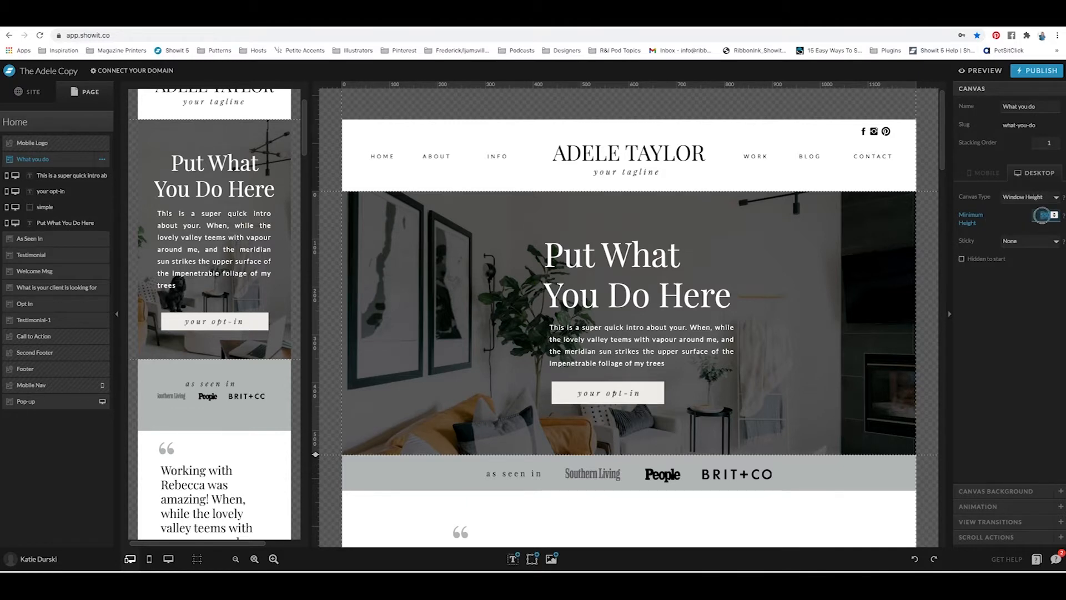
pyautogui.write('65')
pyautogui.click(1013, 299)
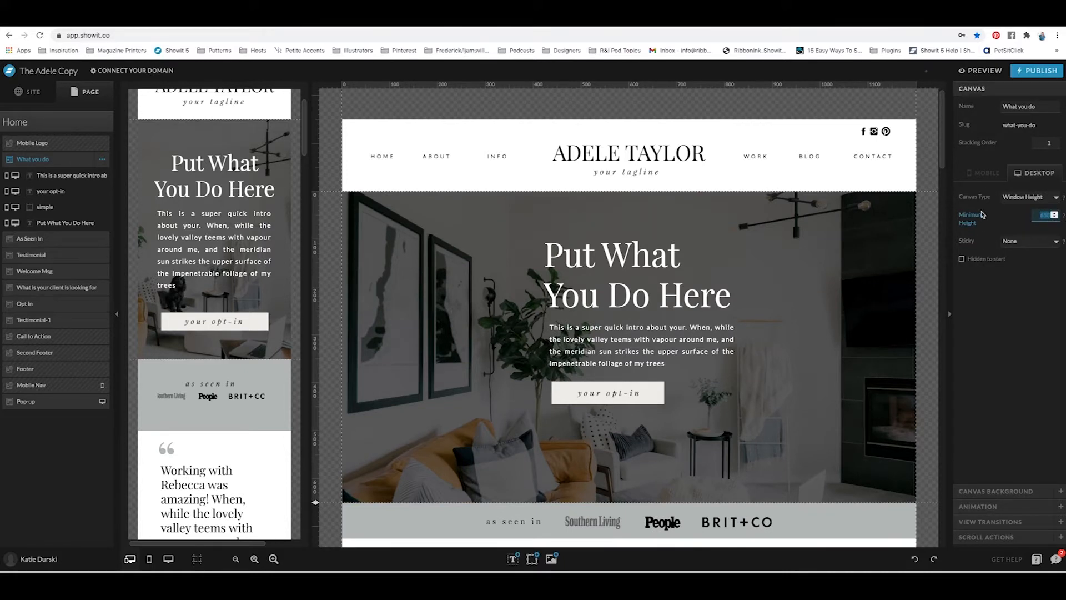
# Step: Change the What you do canvas's type to Grow with Content and look over the desktop layout
pyautogui.click(1014, 199)
pyautogui.click(1027, 205)
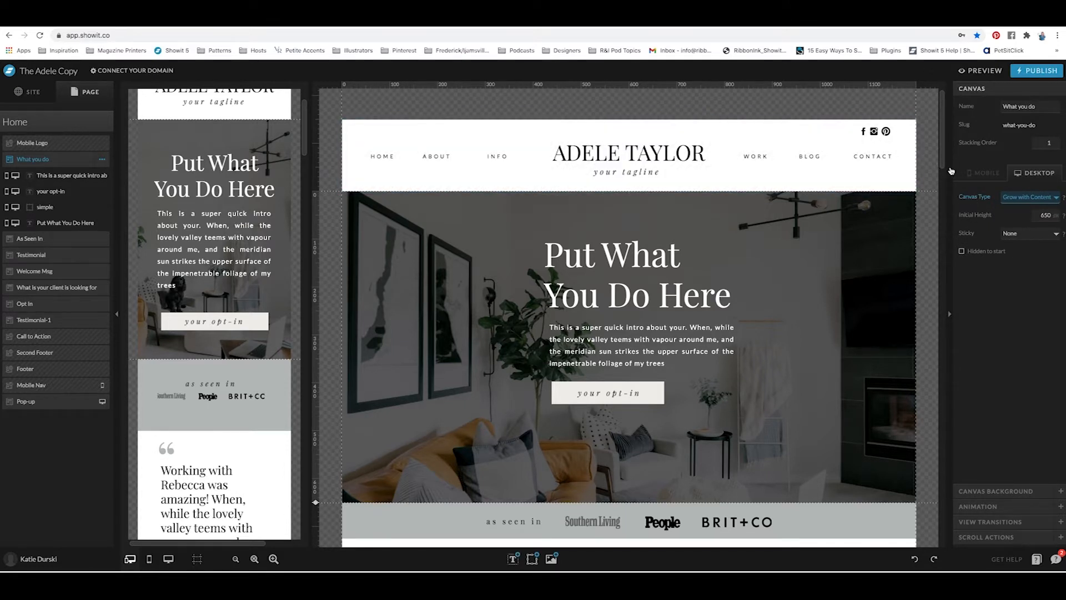
pyautogui.moveTo(942, 165); pyautogui.dragTo(937, 253)
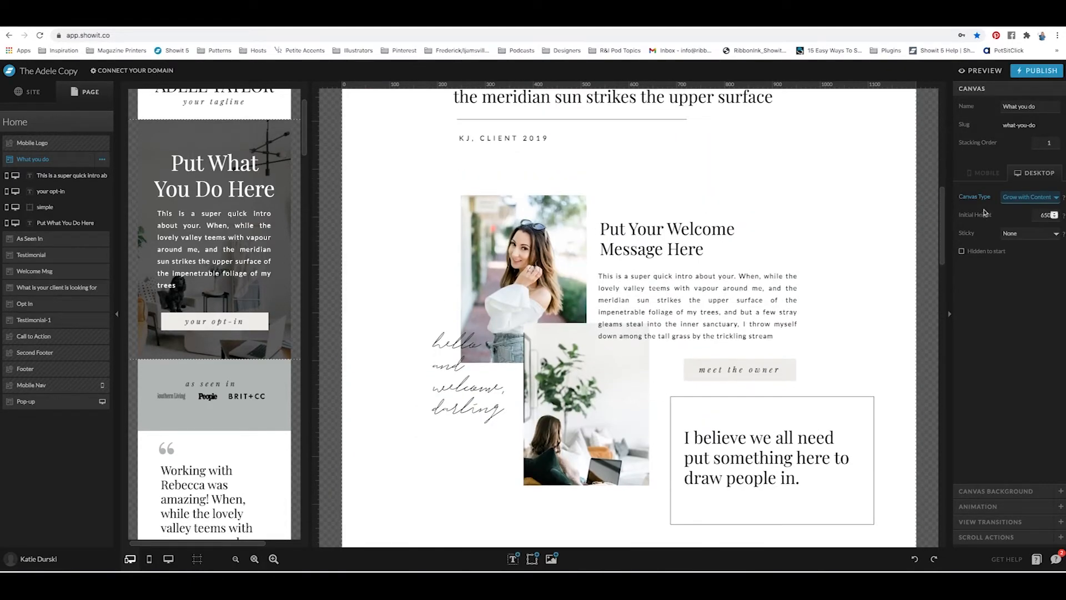
pyautogui.scroll(4, 943, 212)
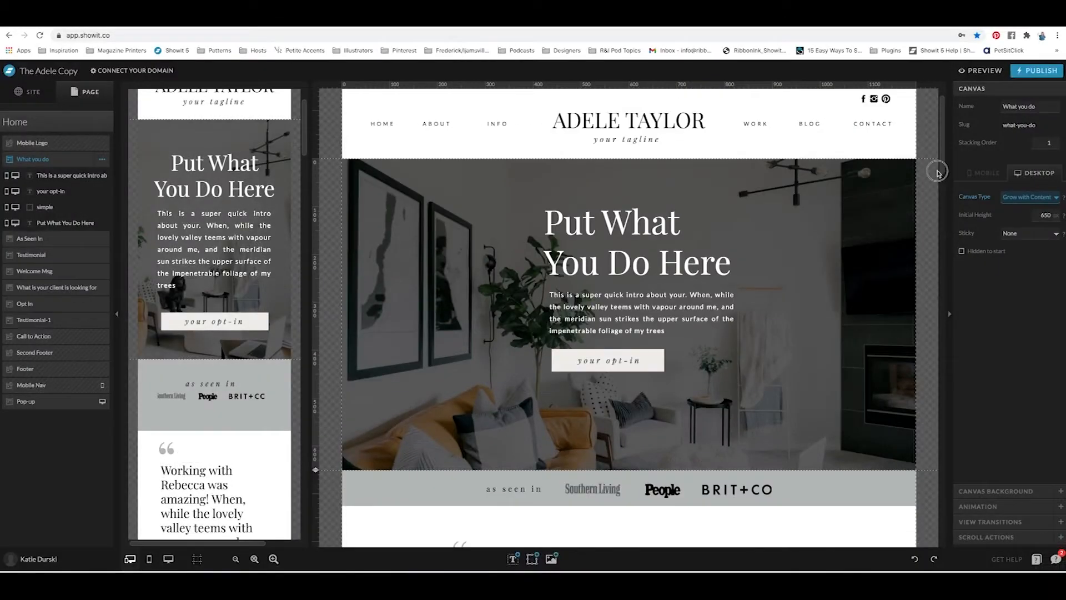
pyautogui.scroll(1, 934, 167)
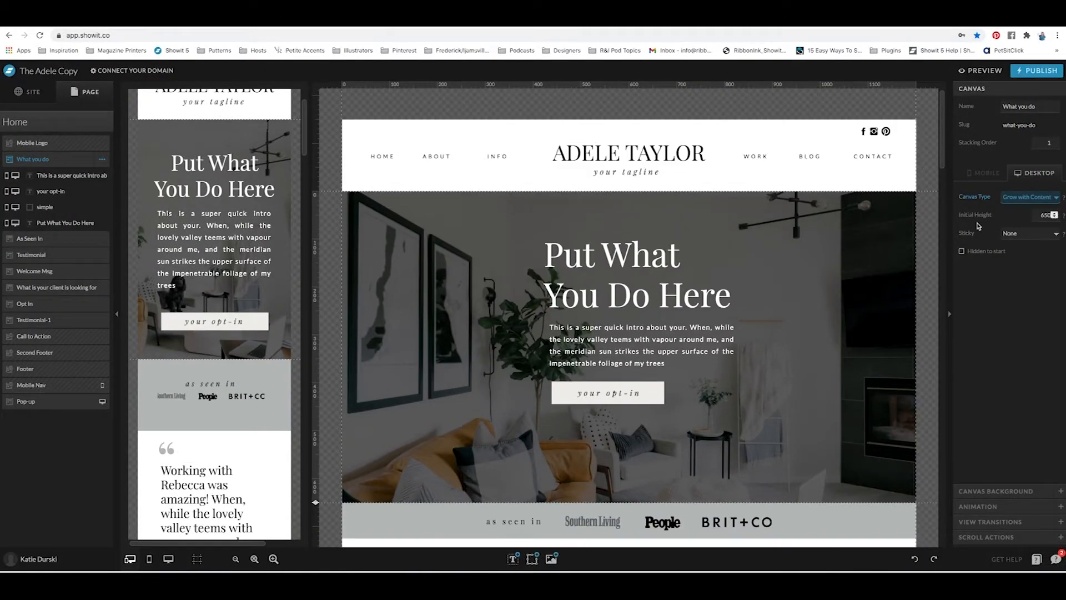
# Step: Return the What you do canvas's type to Normal and view its desktop background settings
pyautogui.click(1006, 197)
pyautogui.click(812, 291)
pyautogui.click(811, 293)
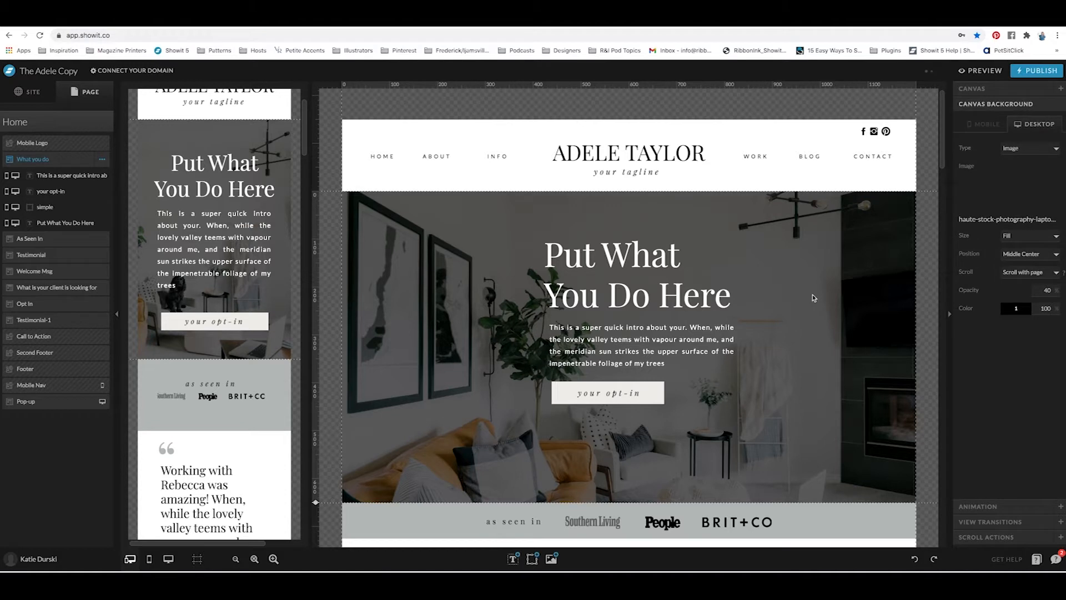
pyautogui.click(845, 293)
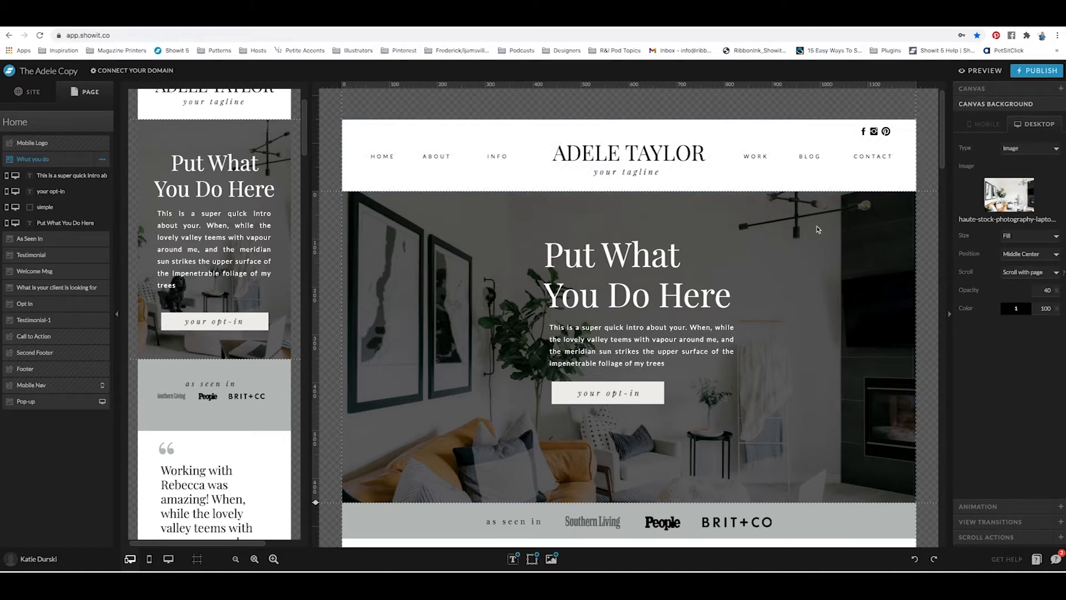
pyautogui.click(999, 89)
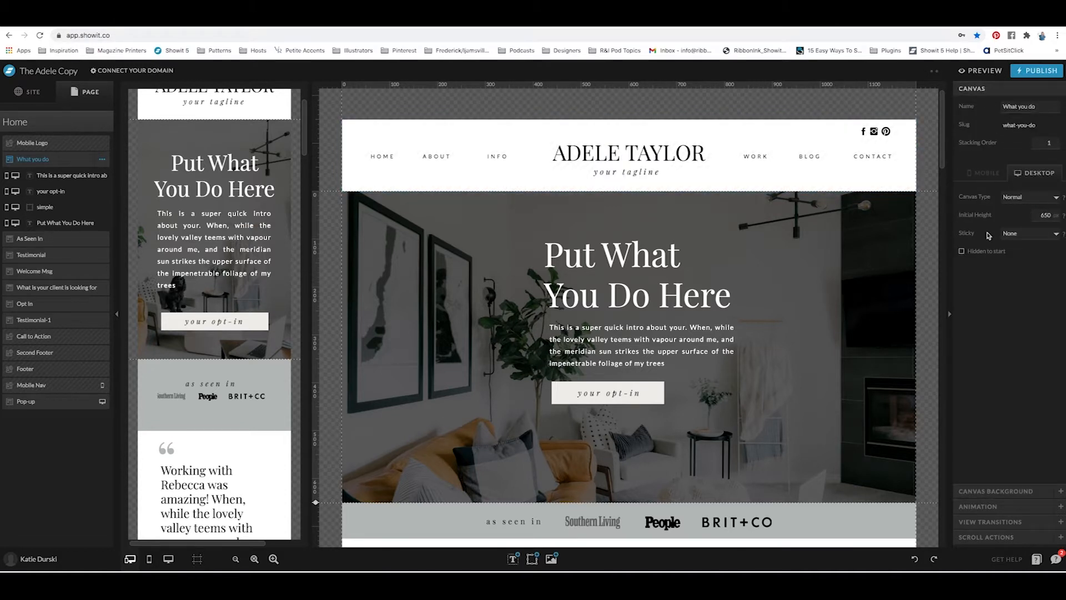
# Step: Try an initial height of 1500 px on the What you do canvas and inspect the enlarged section
pyautogui.click(1042, 215)
pyautogui.write('1500')
pyautogui.press('Return')
pyautogui.moveTo(941, 154); pyautogui.dragTo(939, 124)
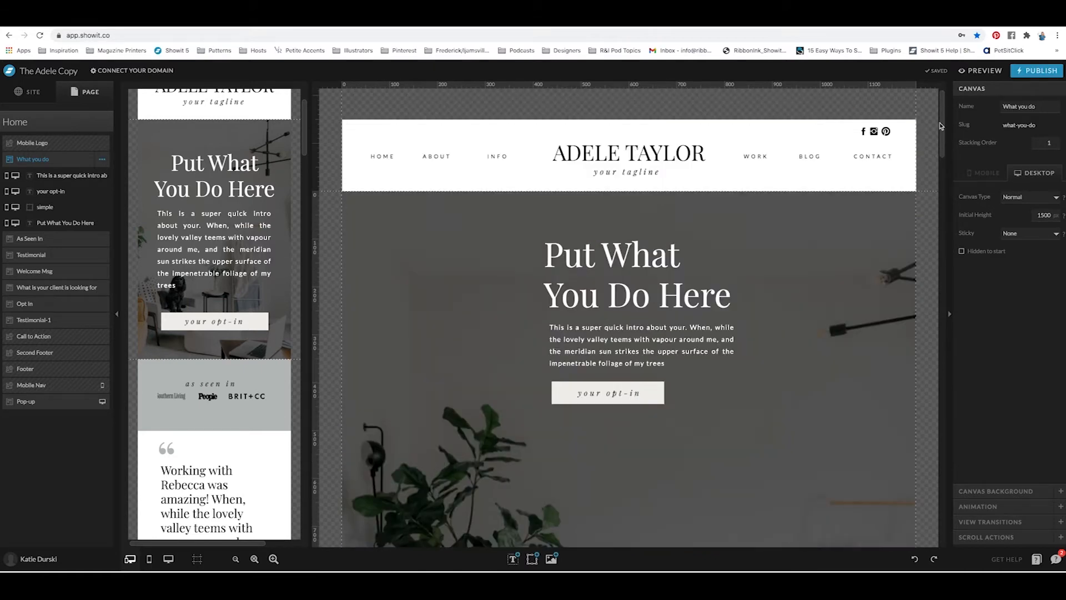
# Step: Set the What you do canvas's initial height to 550 px
pyautogui.click(1039, 215)
pyautogui.write('550')
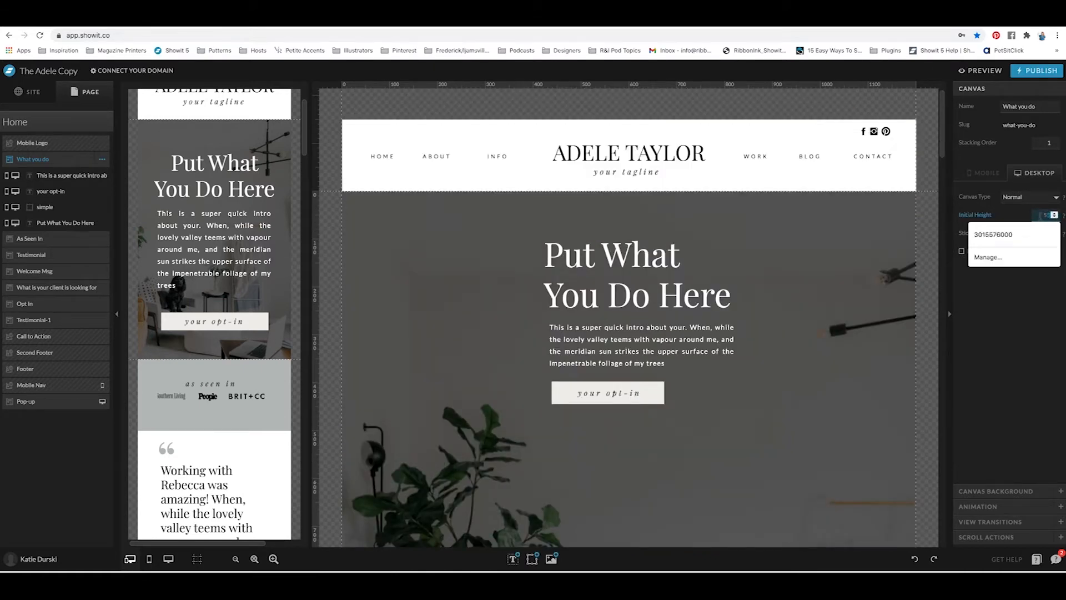
pyautogui.press('Return')
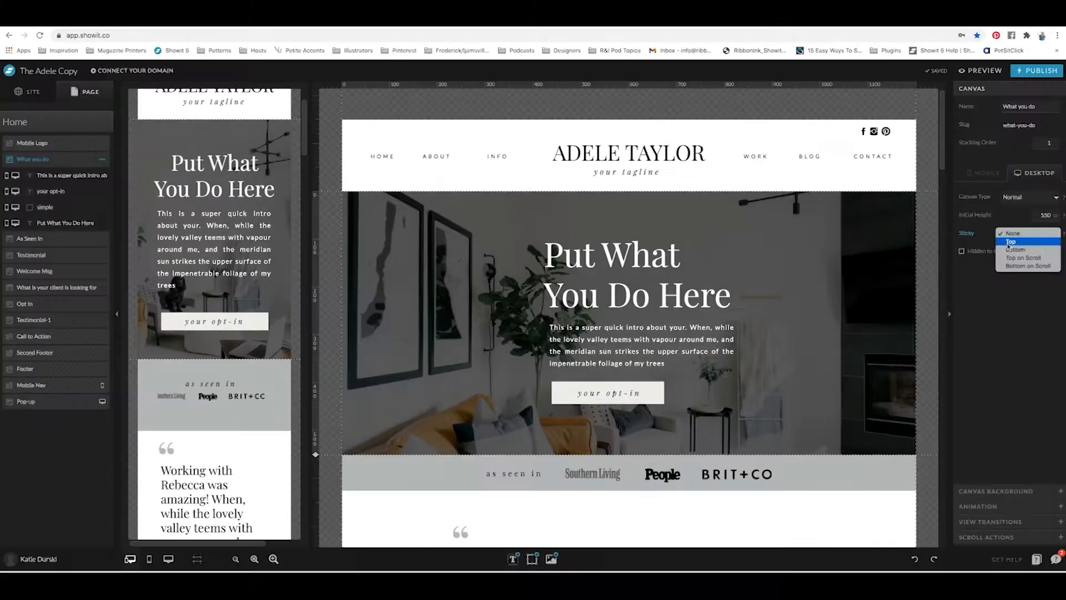
# Step: Set the What you do canvas's Sticky option to Top and examine scrolling on the published site, dismissing the newsletter pop-up
pyautogui.click(1016, 249)
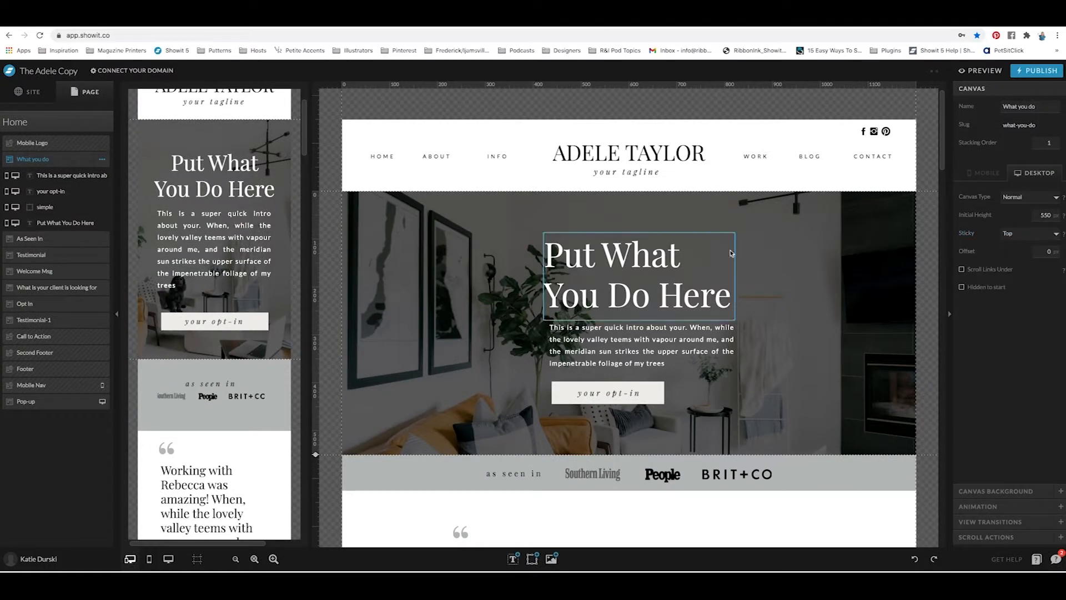
pyautogui.moveTo(719, 162)
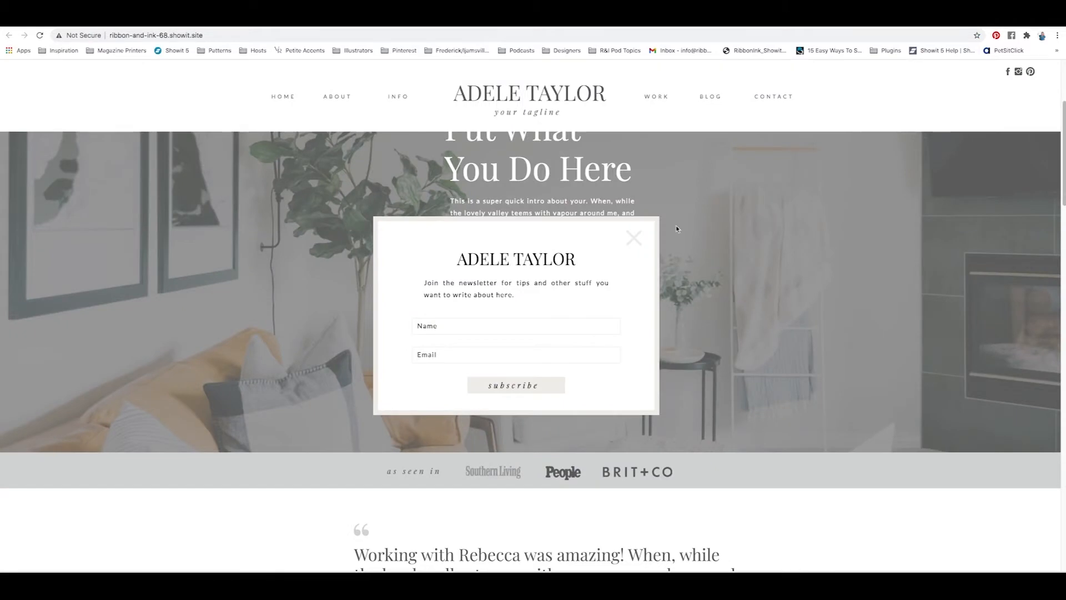
pyautogui.click(633, 237)
pyautogui.moveTo(1060, 156); pyautogui.dragTo(1051, 93)
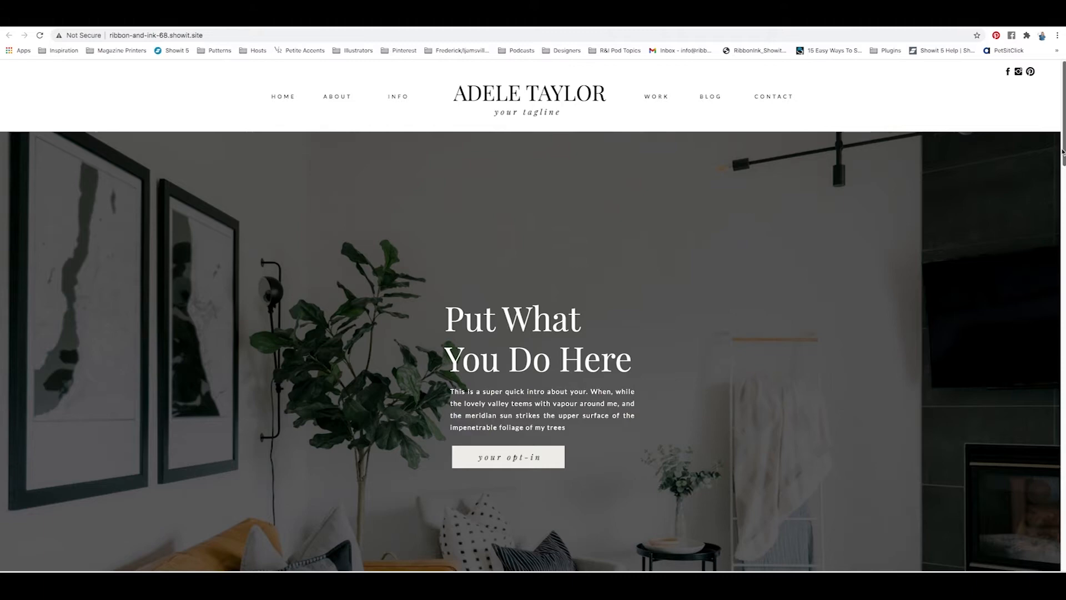
pyautogui.moveTo(1061, 149)
pyautogui.mouseDown()
pyautogui.moveTo(1056, 181)
pyautogui.moveTo(1054, 144)
pyautogui.mouseUp()
pyautogui.click(908, 21)
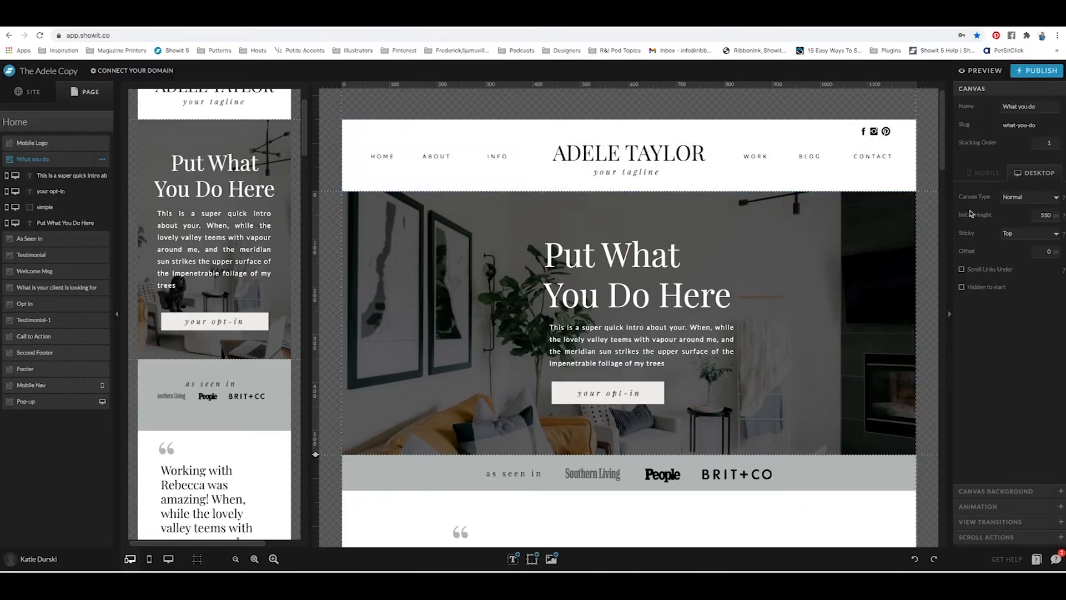
# Step: Change the Sticky option of the What you do canvas
pyautogui.click(1036, 71)
pyautogui.click(607, 242)
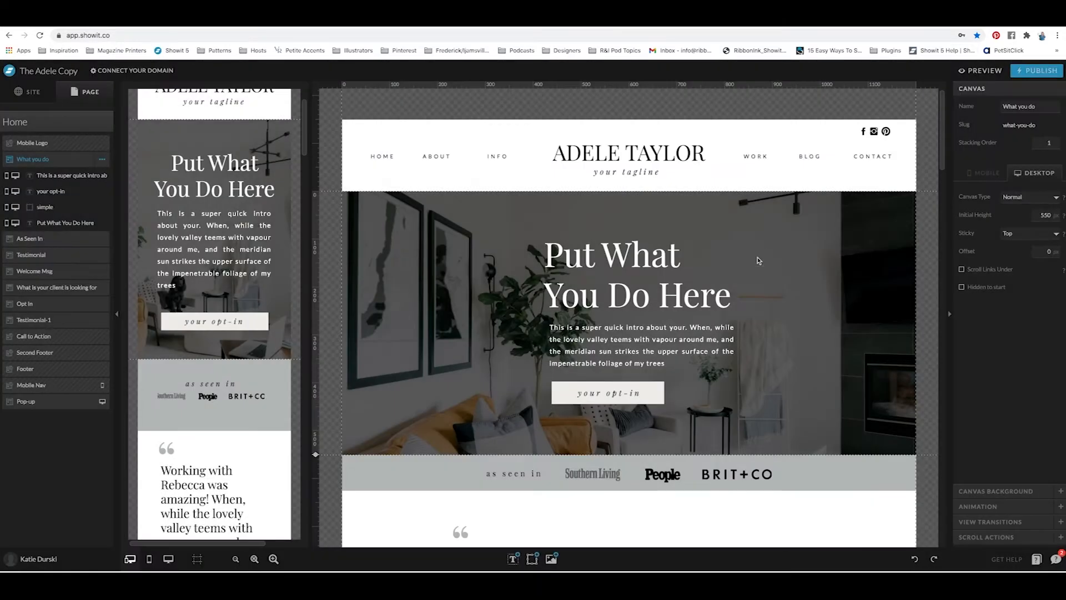
pyautogui.click(1006, 240)
pyautogui.click(1016, 247)
# Step: Review the header canvas's Sticky options, keeping Top on Scroll, and check the header's scrolling on the published site
pyautogui.click(767, 153)
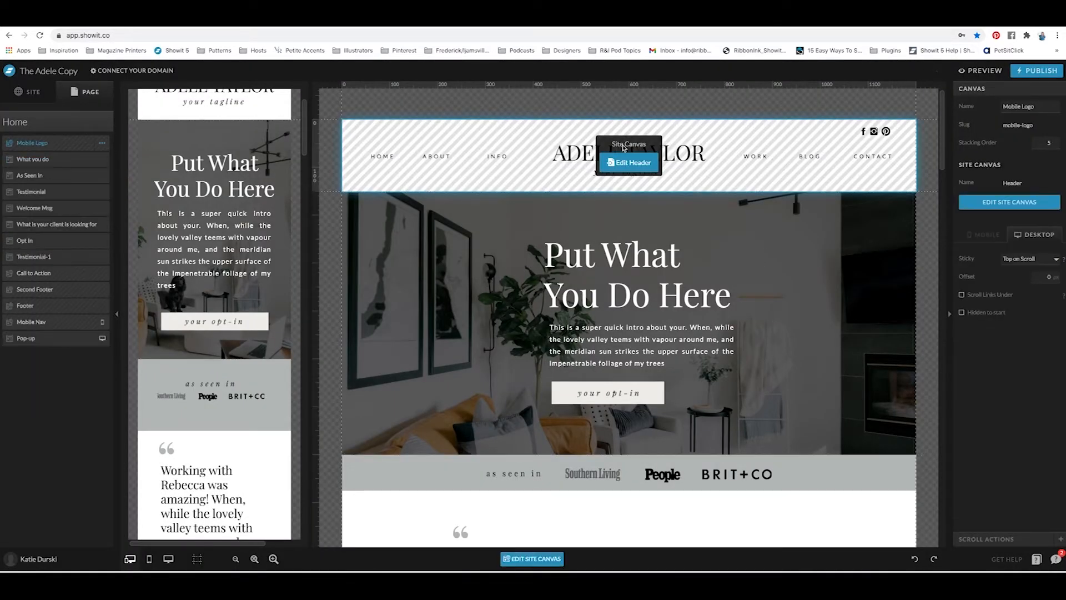
pyautogui.click(1006, 260)
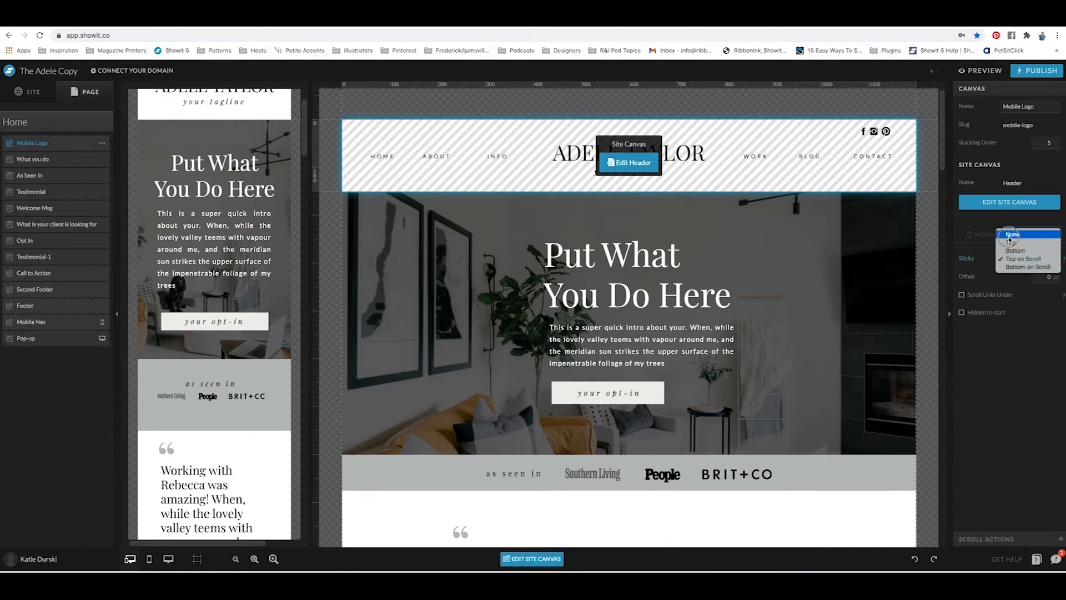
pyautogui.click(1016, 259)
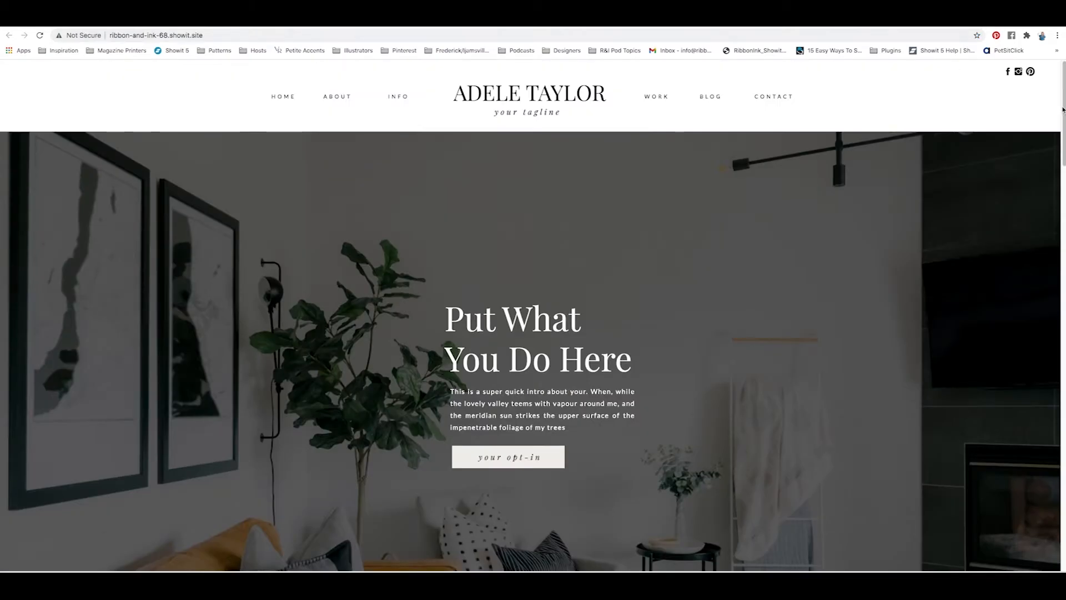
pyautogui.moveTo(1062, 109); pyautogui.dragTo(1055, 130)
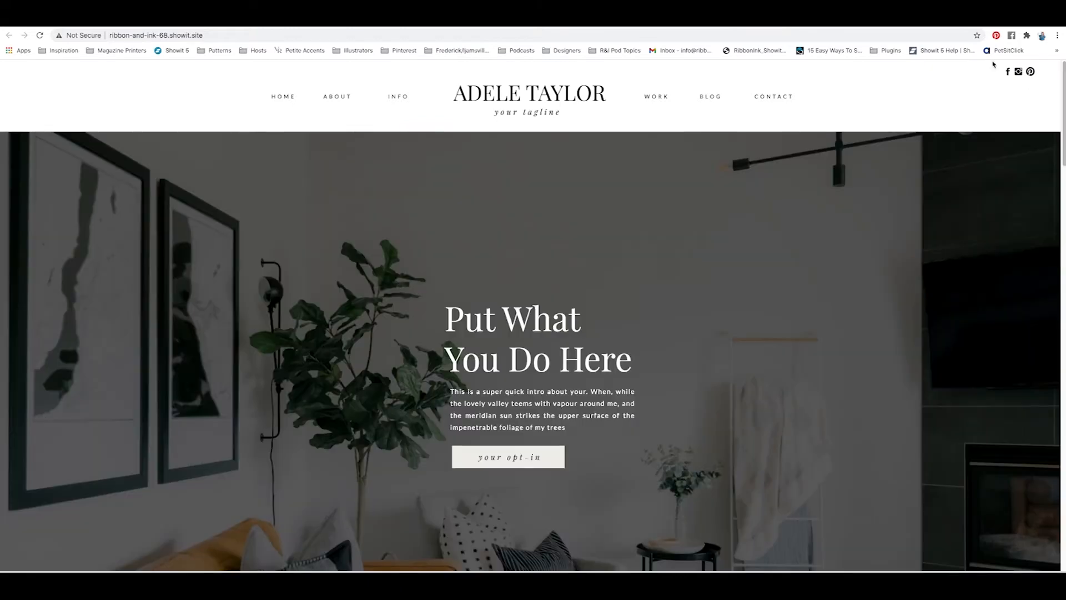
pyautogui.click(899, 24)
# Step: Set the header canvas's Sticky option to Top and publish the site
pyautogui.click(1015, 259)
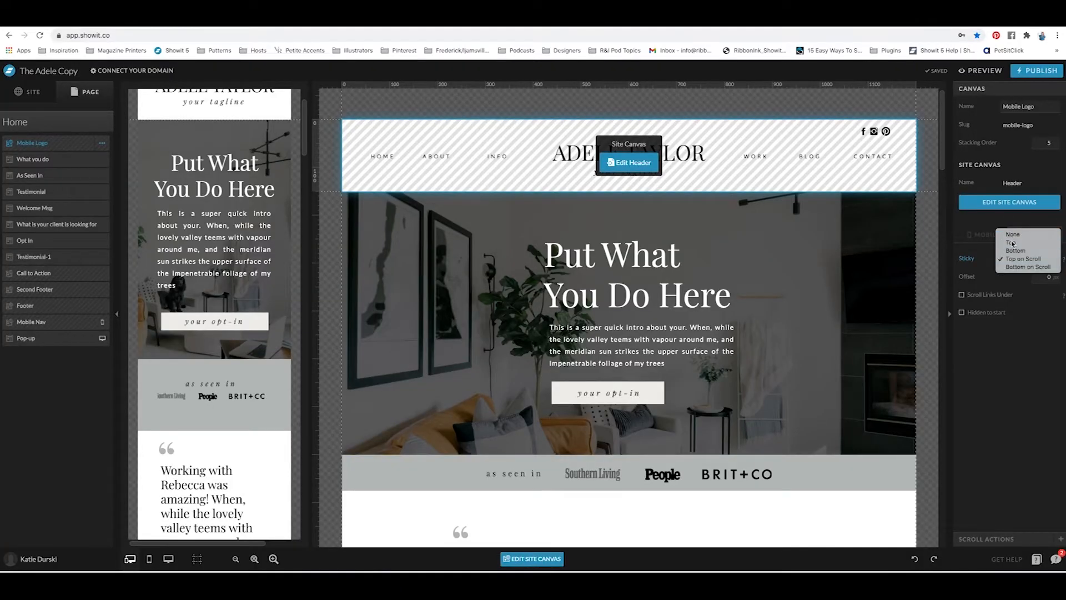
pyautogui.click(1016, 242)
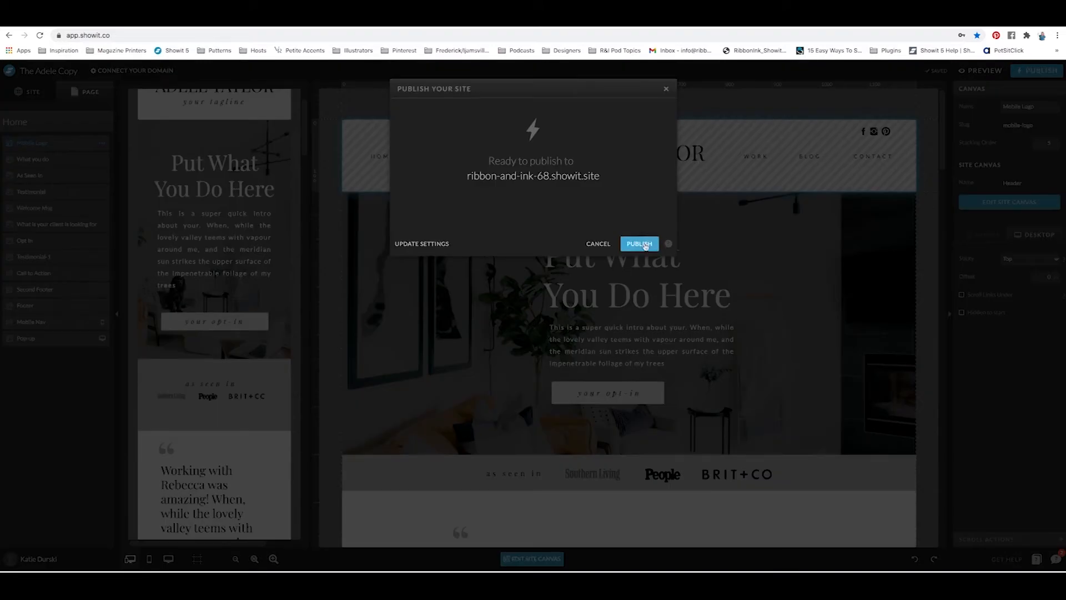
pyautogui.click(639, 244)
# Step: Reload the published site, check how the Top sticky header scrolls, and dismiss the newsletter pop-up
pyautogui.click(971, 24)
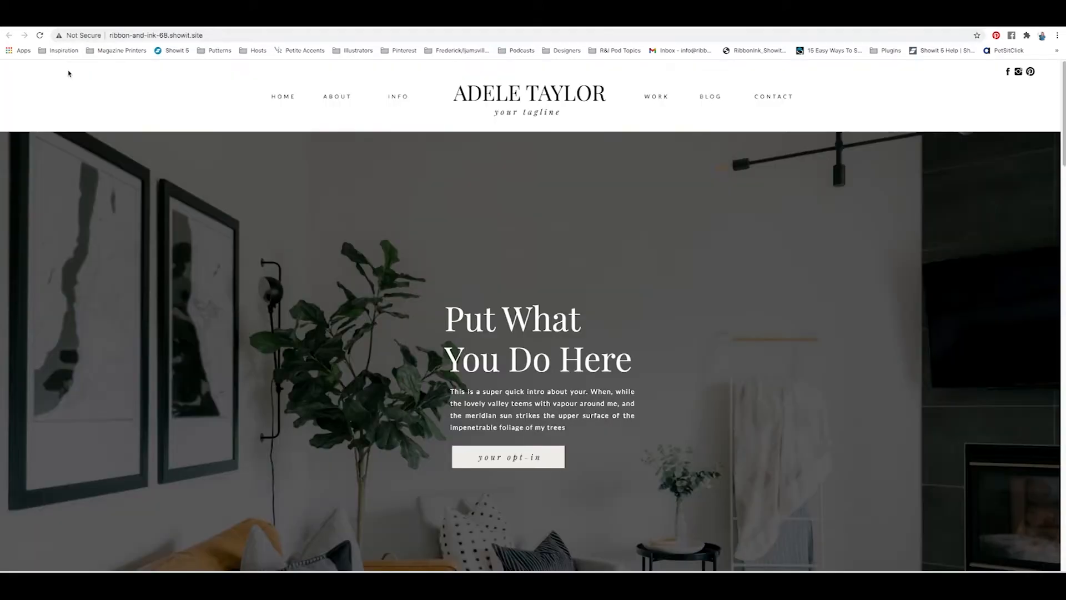
pyautogui.click(40, 36)
pyautogui.moveTo(1064, 105); pyautogui.dragTo(1007, 120)
pyautogui.click(638, 239)
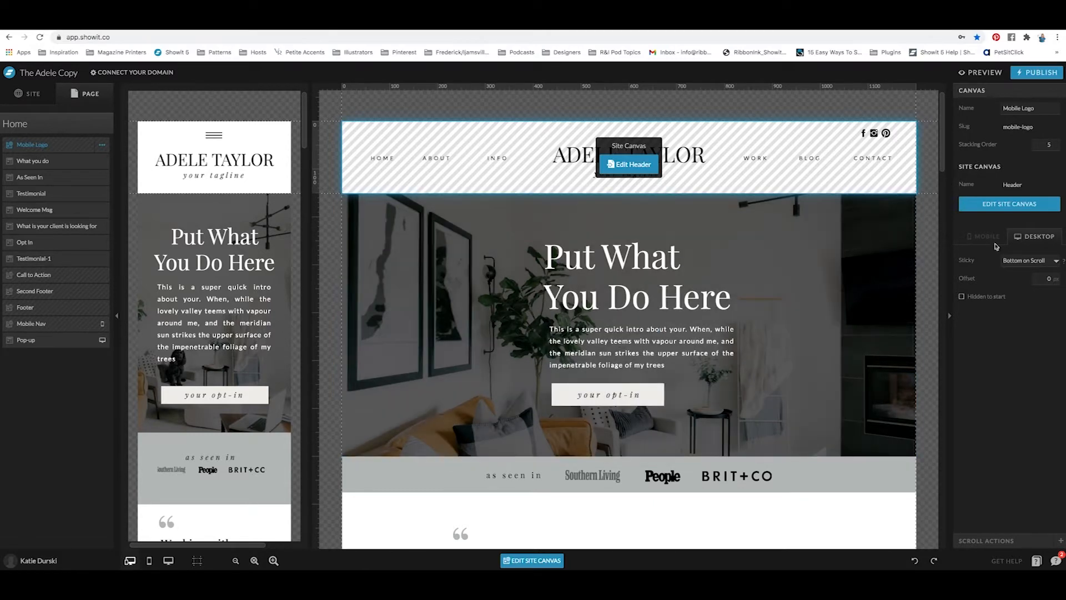
# Step: Set the header canvas's Sticky option to Bottom and publish the site
pyautogui.click(1012, 261)
pyautogui.click(1008, 245)
pyautogui.click(1036, 72)
pyautogui.click(646, 244)
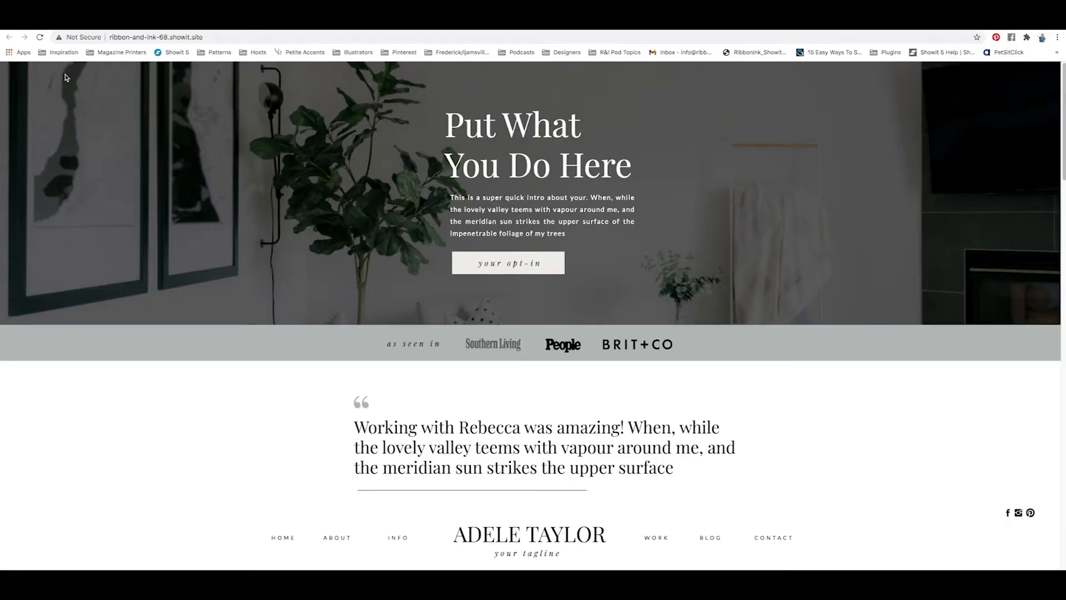
# Step: Reload the published site, dismiss the newsletter pop-up, and check how the Bottom sticky header scrolls before returning to the editor
pyautogui.click(40, 37)
pyautogui.click(635, 240)
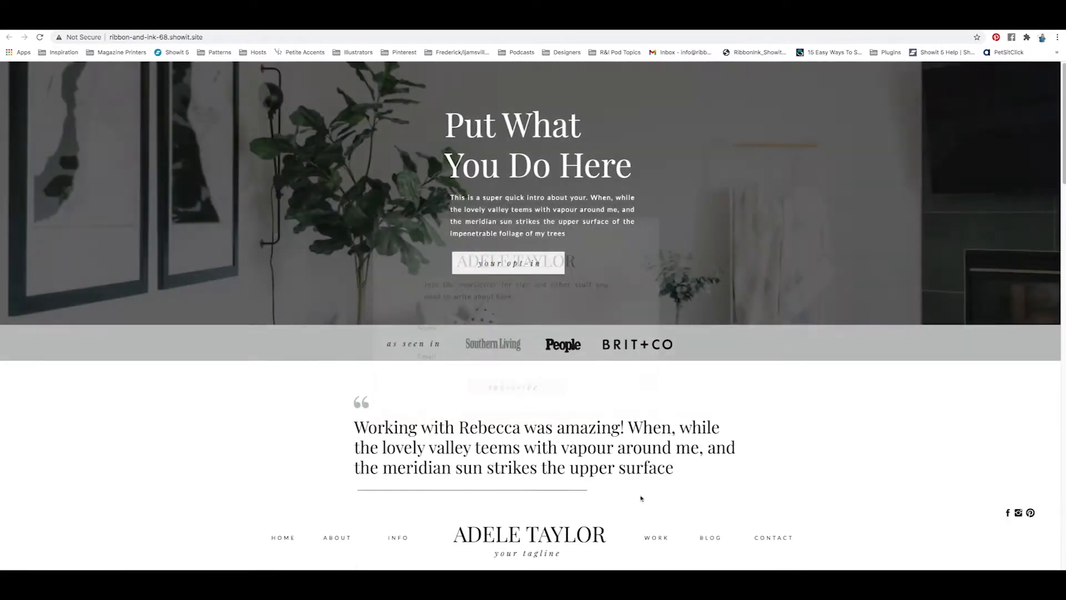
pyautogui.moveTo(1058, 178)
pyautogui.mouseDown()
pyautogui.moveTo(1047, 381)
pyautogui.moveTo(1047, 184)
pyautogui.mouseUp()
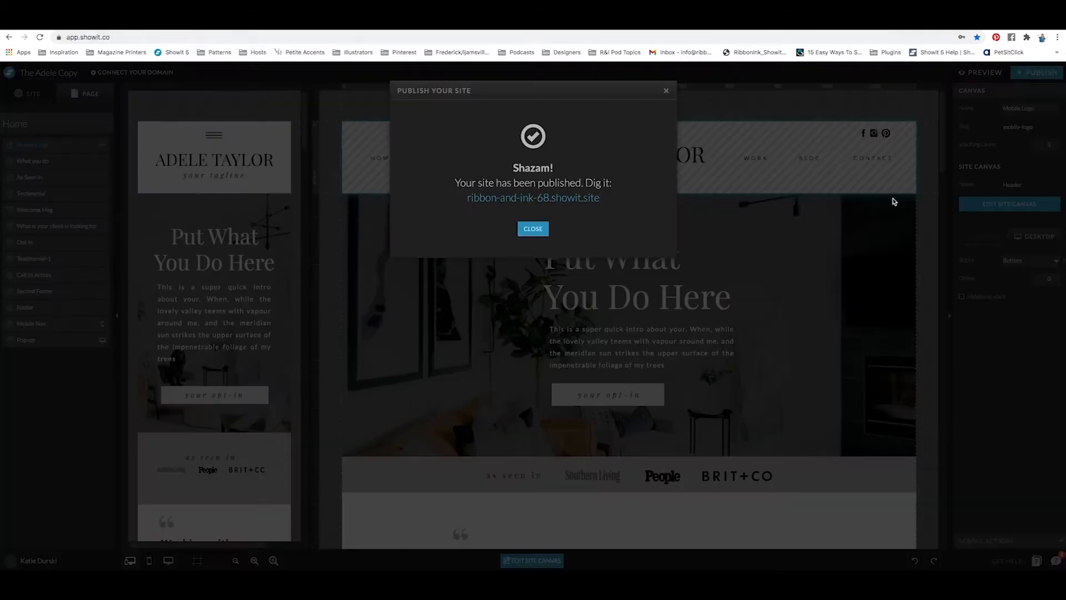
pyautogui.click(532, 228)
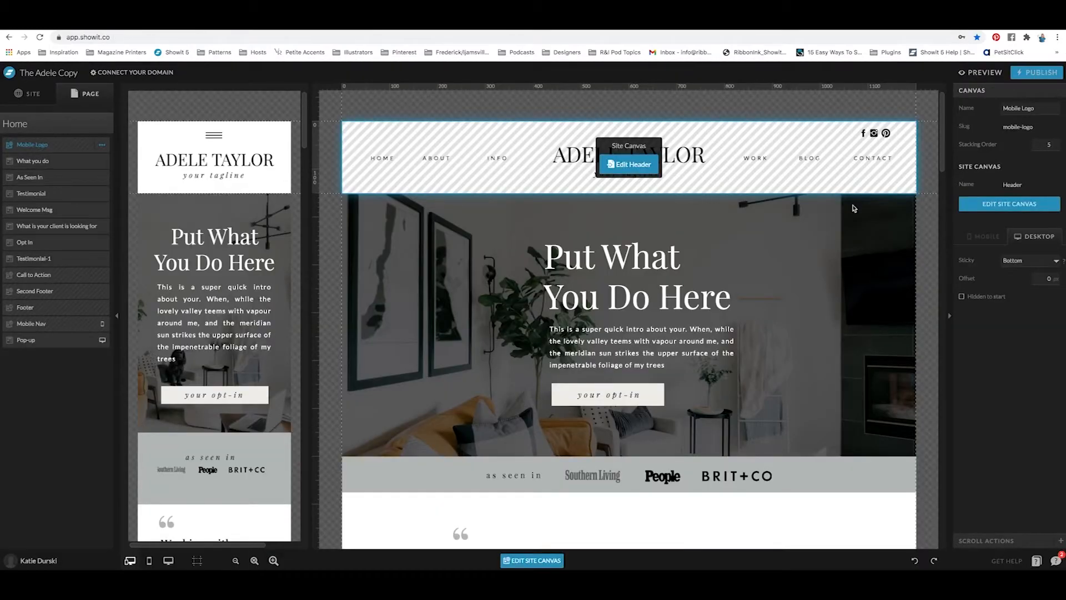
# Step: Set the header canvas's Sticky option to Bottom on Scroll and publish the site
pyautogui.click(1013, 259)
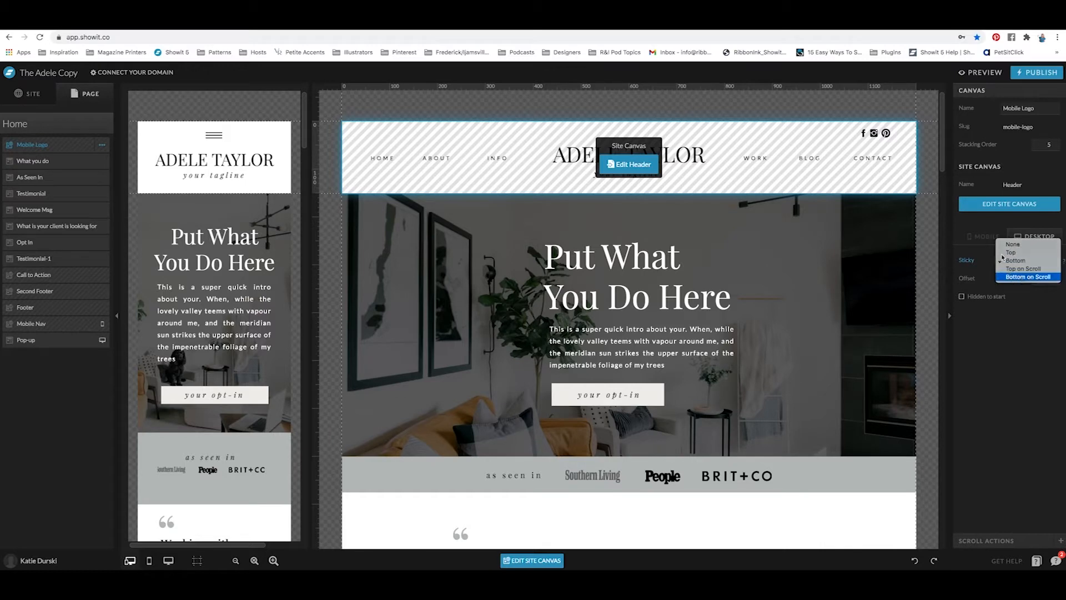
pyautogui.click(1019, 278)
pyautogui.click(1036, 73)
pyautogui.click(638, 245)
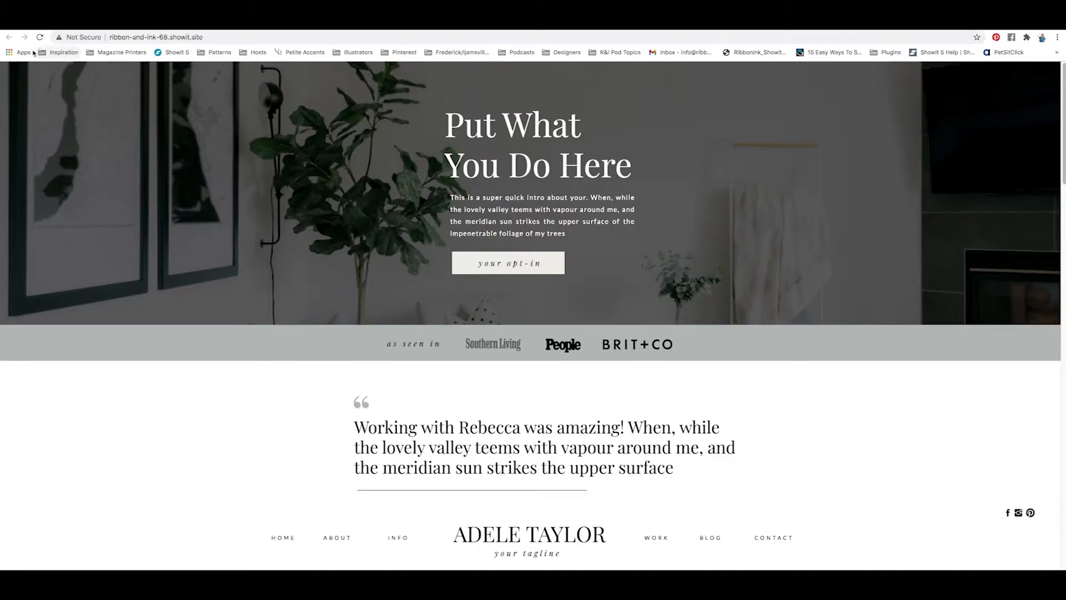
# Step: Reload the published site, dismiss the newsletter pop-up, check how the Bottom on Scroll header behaves, and return to the editor
pyautogui.click(40, 37)
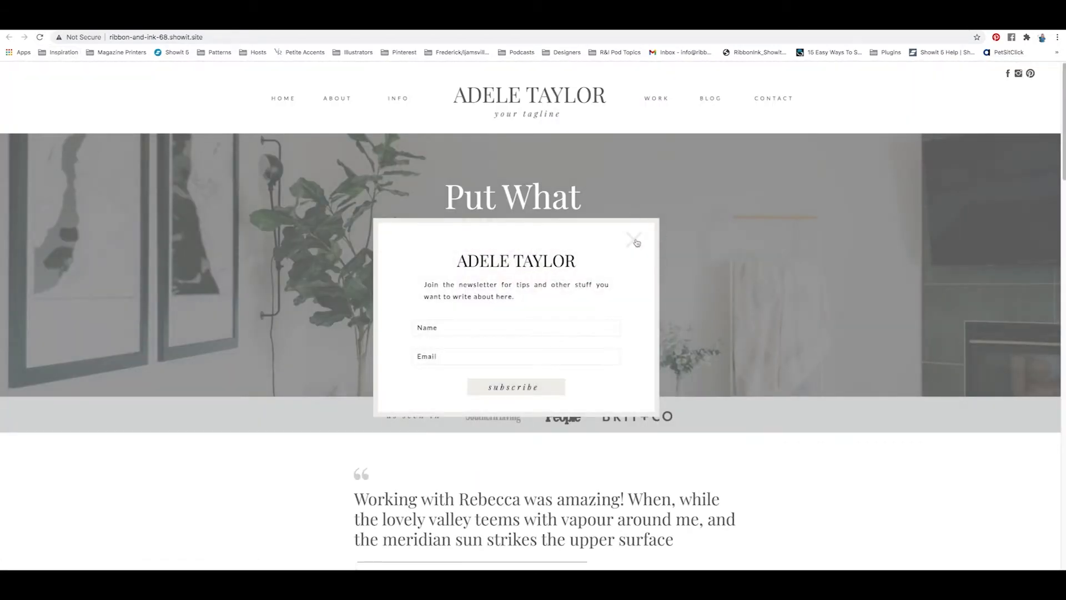
pyautogui.click(634, 240)
pyautogui.moveTo(1063, 154); pyautogui.dragTo(995, 78)
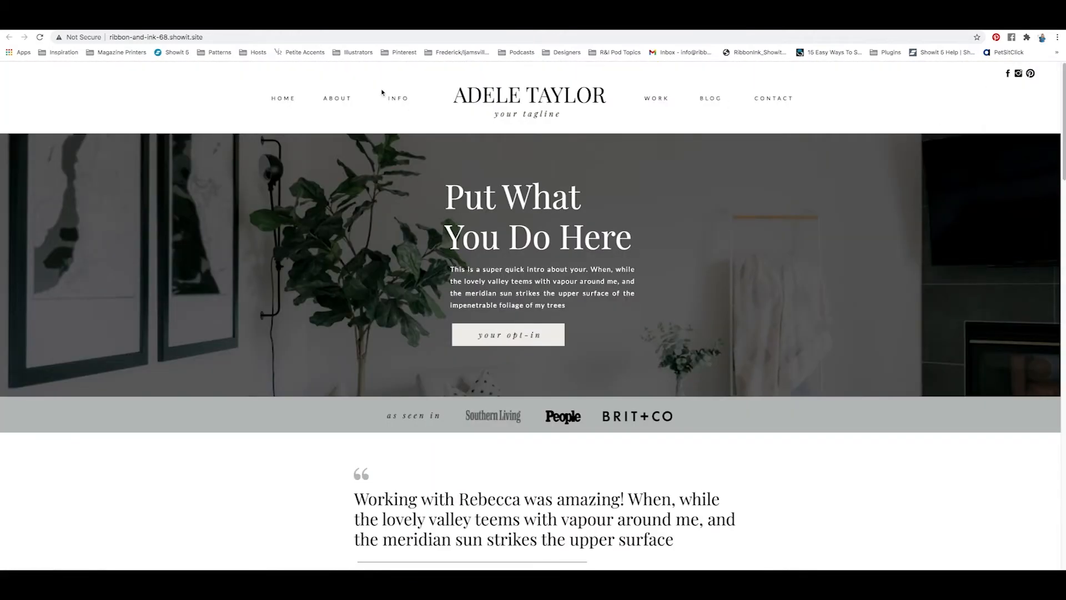
pyautogui.click(884, 24)
pyautogui.click(525, 231)
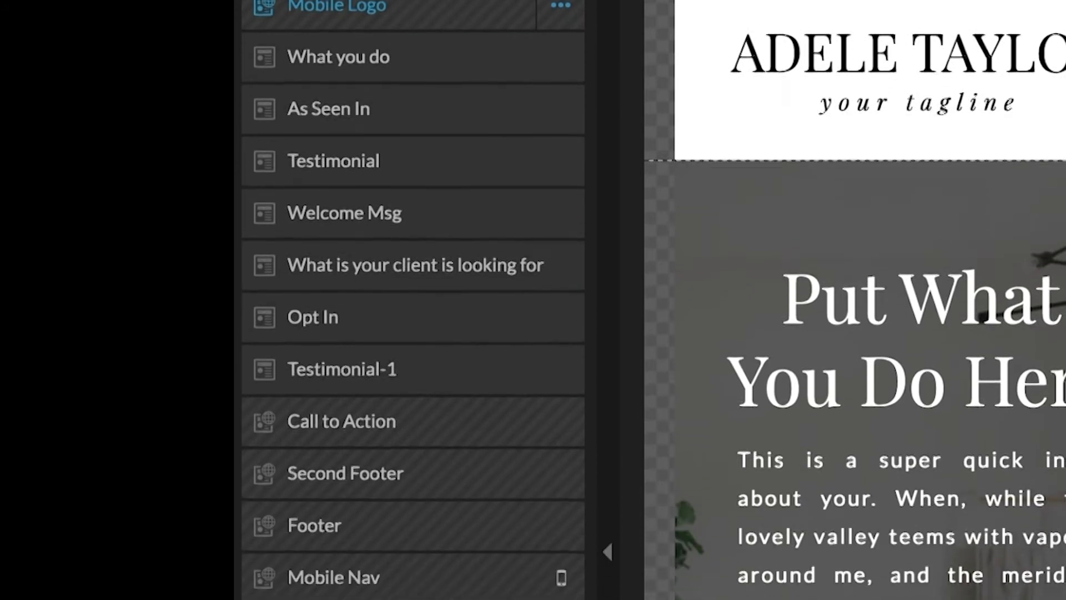
# Step: Move the Mobile Logo canvas between Mobile Nav and Pop-up in the canvas order and publish the site
pyautogui.moveTo(313, 7); pyautogui.dragTo(412, 575)
pyautogui.moveTo(415, 360); pyautogui.dragTo(409, 333)
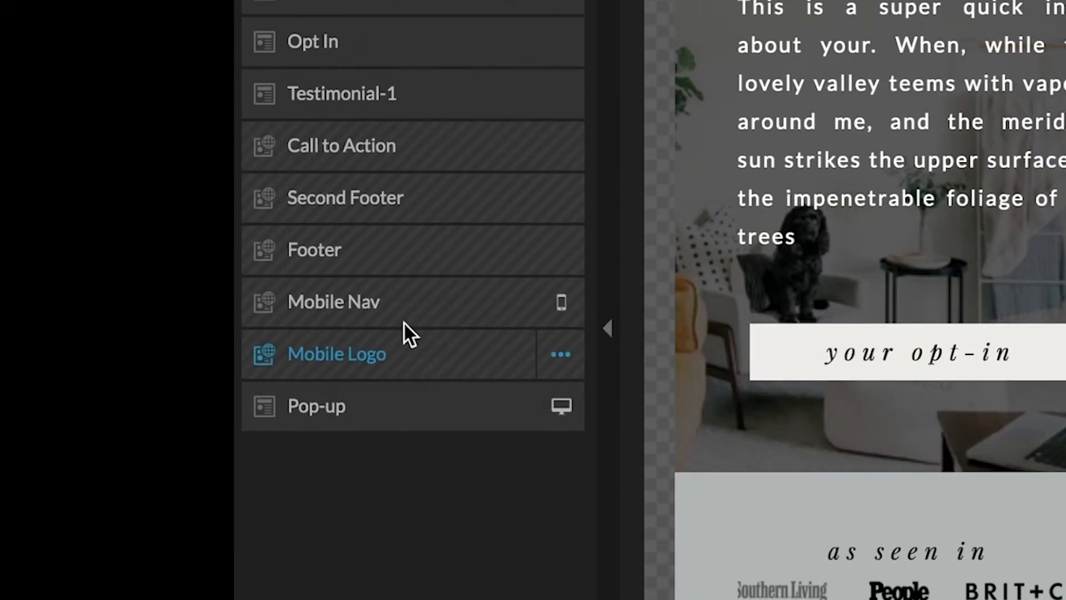
pyautogui.click(1036, 73)
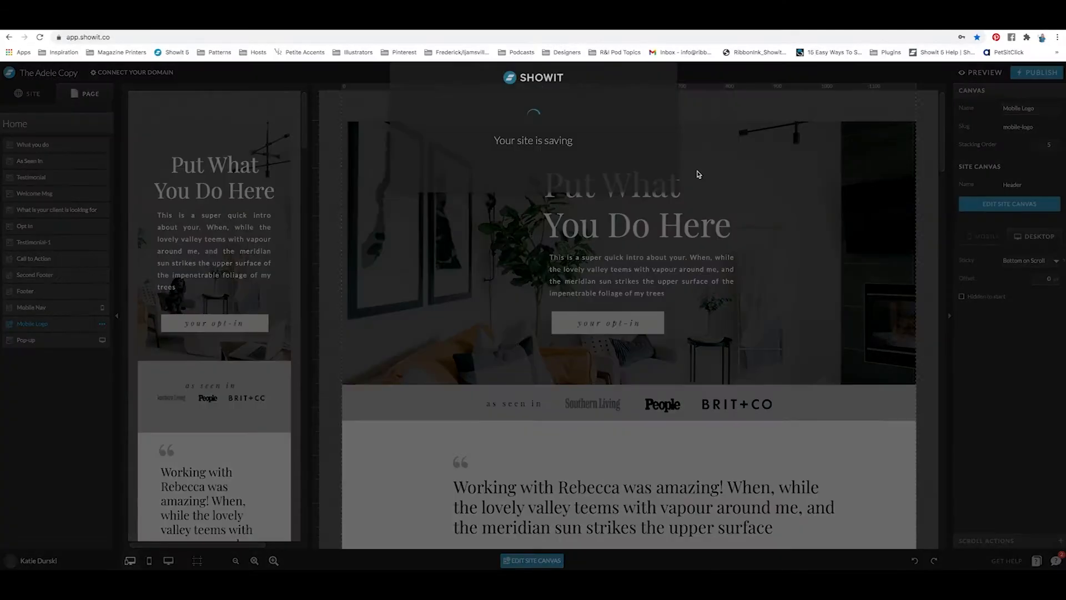
pyautogui.click(639, 246)
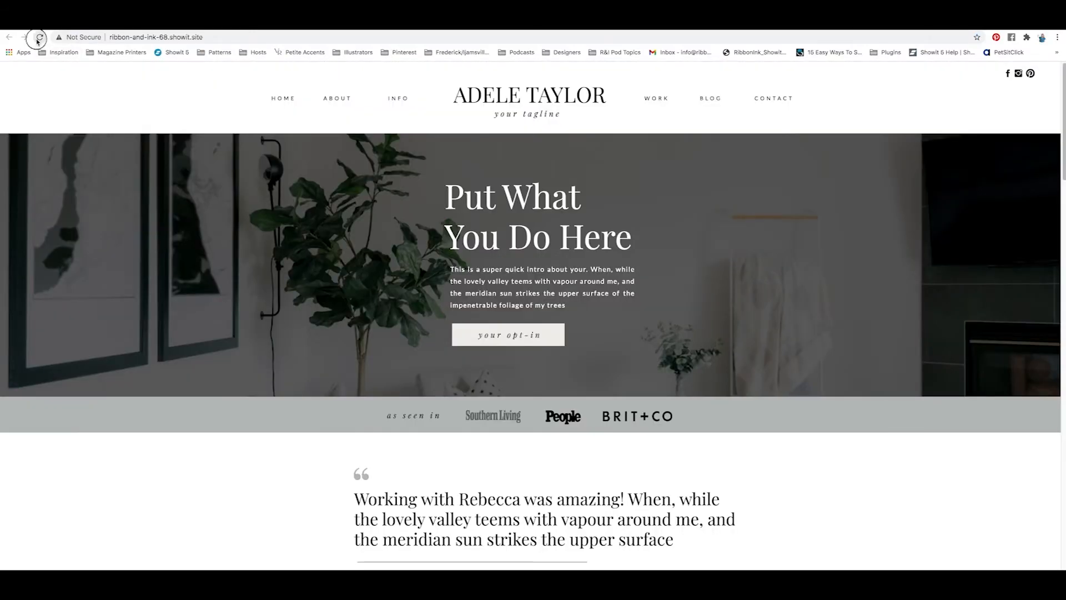
# Step: Check how the relocated sticky header scrolls on the published site, dismissing the newsletter pop-up, and return to the editor
pyautogui.scroll(-15, 769, 191)
pyautogui.scroll(13, 935, 293)
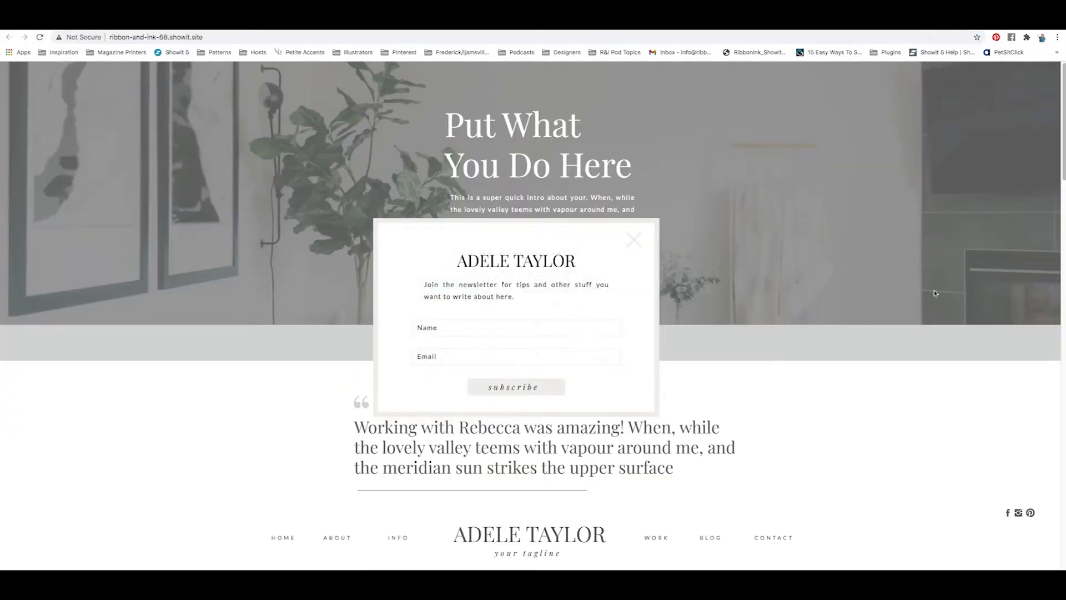
pyautogui.click(634, 239)
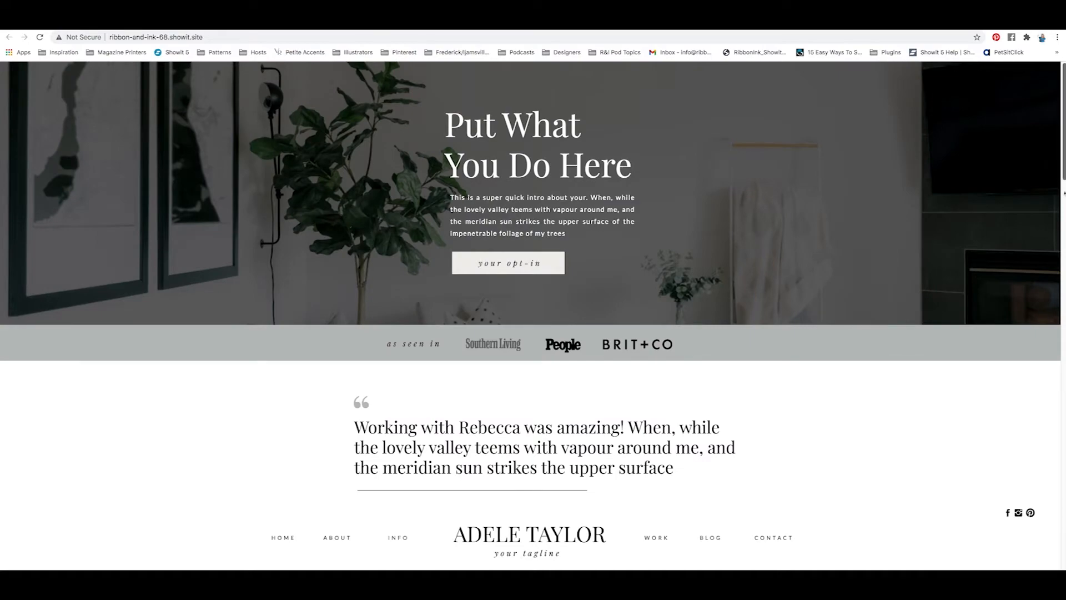
pyautogui.moveTo(1064, 180); pyautogui.dragTo(1003, 116)
pyautogui.click(860, 23)
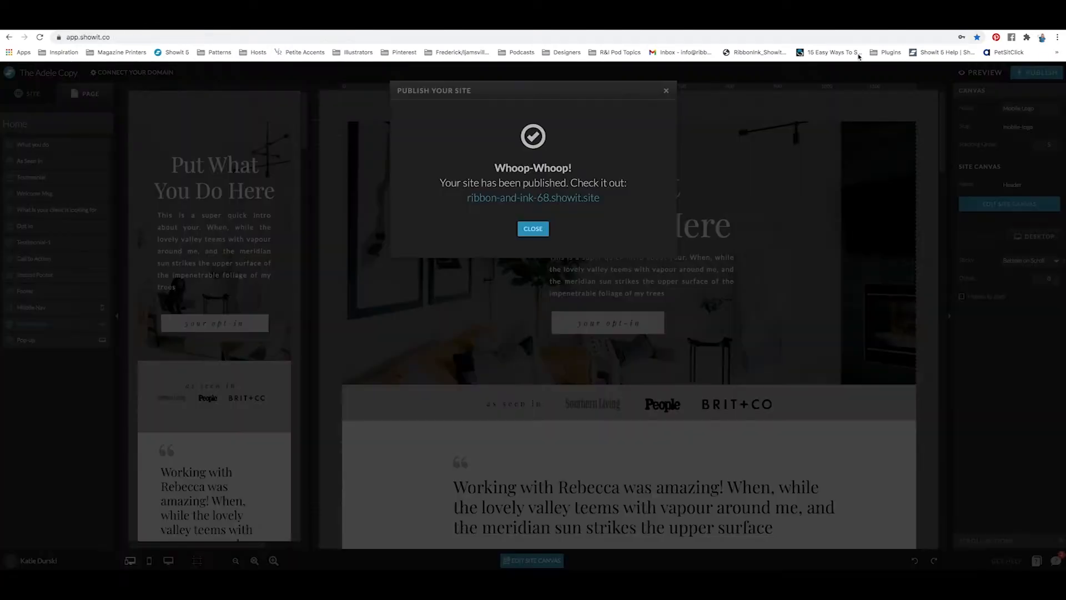
pyautogui.click(519, 232)
# Step: Move the Mobile Logo canvas back to the first place in the canvas order, above What you do
pyautogui.click(50, 315)
pyautogui.moveTo(50, 315); pyautogui.dragTo(35, 148)
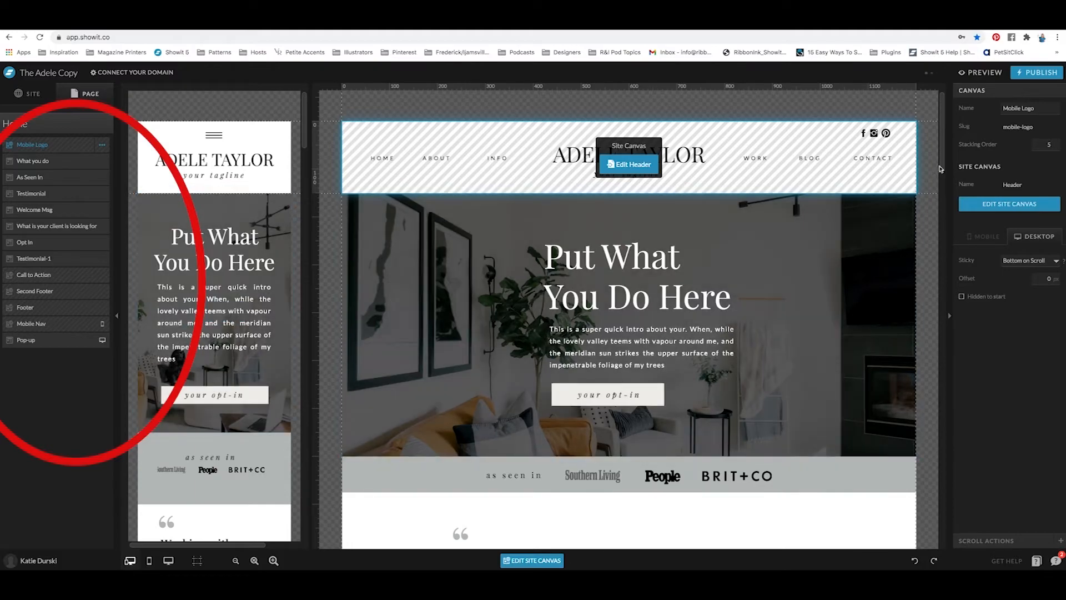
pyautogui.scroll(-15, 903, 386)
pyautogui.moveTo(895, 475); pyautogui.dragTo(886, 203)
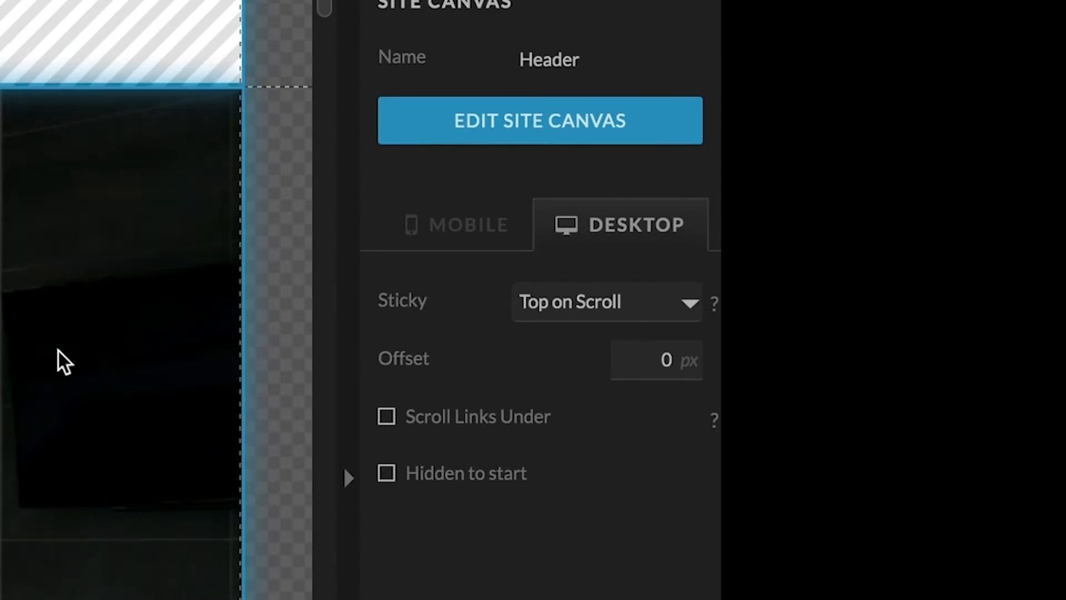
# Step: Switch the header canvas's Sticky option to Bottom, to Top, and back to Top on Scroll
pyautogui.click(543, 302)
pyautogui.click(541, 275)
pyautogui.click(535, 311)
pyautogui.click(534, 274)
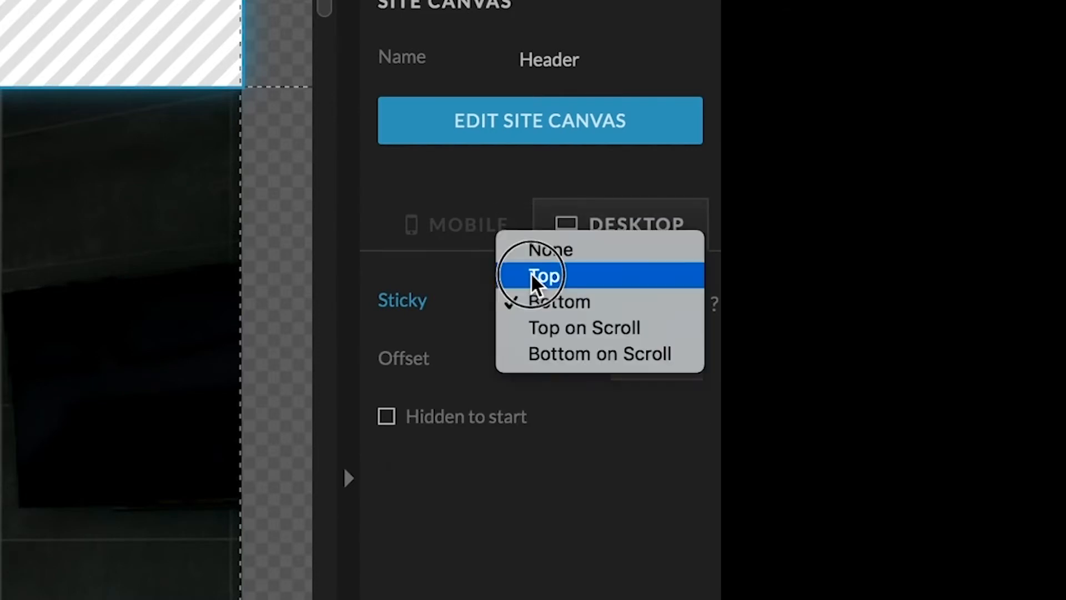
pyautogui.click(527, 312)
pyautogui.click(555, 353)
# Step: Set the header canvas's sticky Offset to 200 px and publish the site
pyautogui.click(661, 361)
pyautogui.write('200')
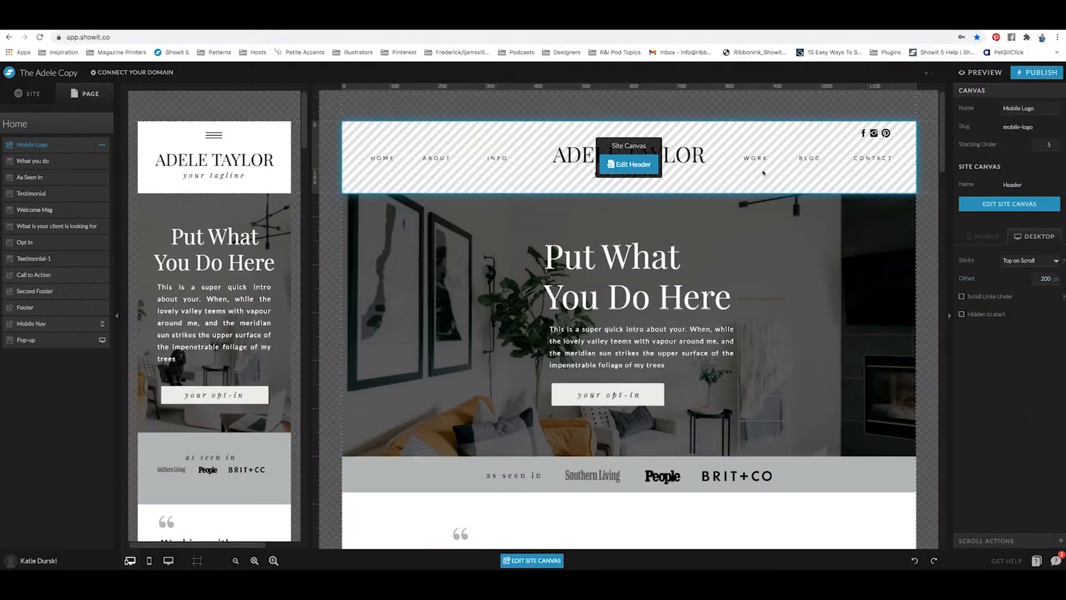
pyautogui.click(1024, 72)
pyautogui.click(639, 244)
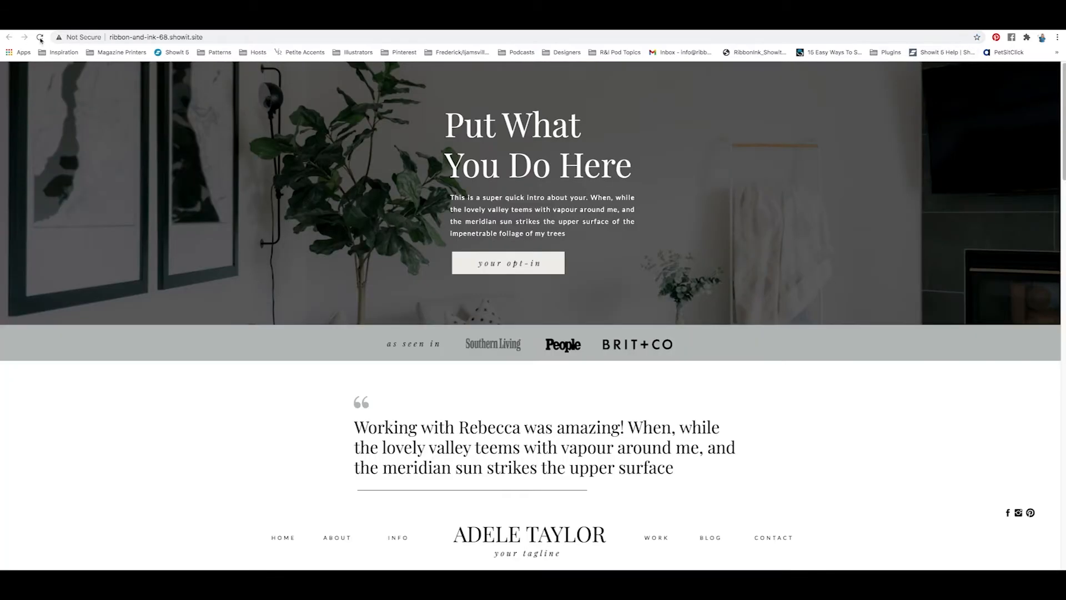
# Step: Reload the published site, dismiss the newsletter pop-up, and check how the header with the 200 px offset scrolls
pyautogui.click(40, 38)
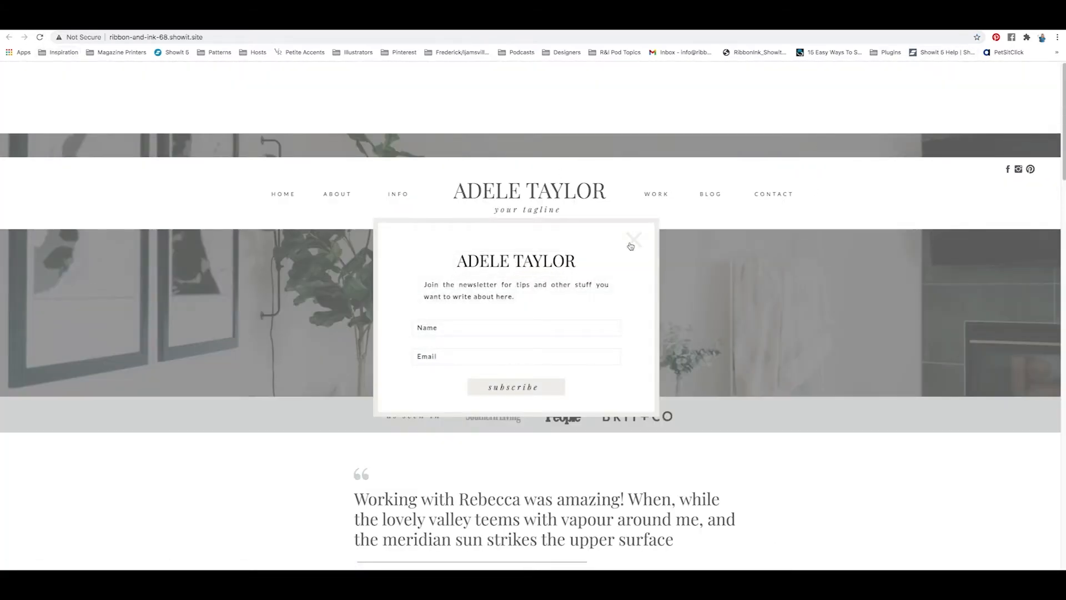
pyautogui.click(631, 245)
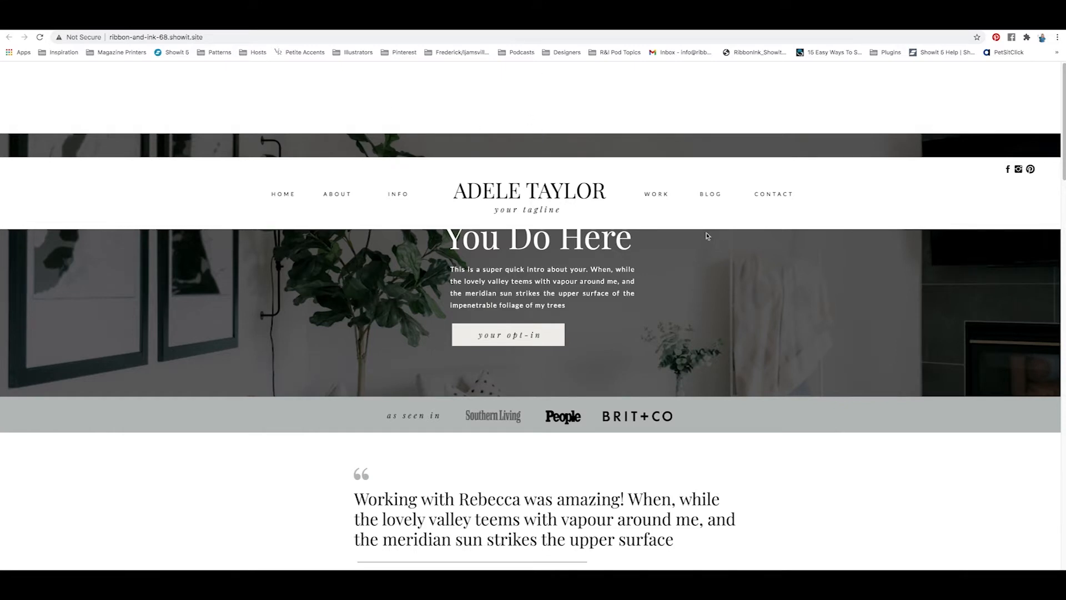
pyautogui.scroll(-10, 1042, 250)
pyautogui.scroll(9, 1026, 352)
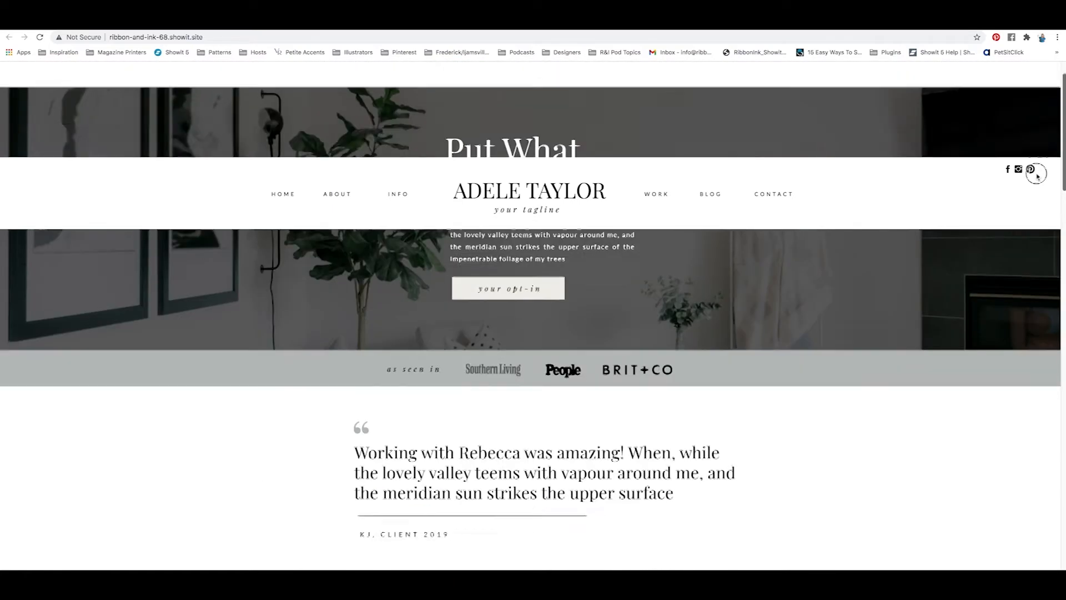
pyautogui.scroll(1, 1036, 167)
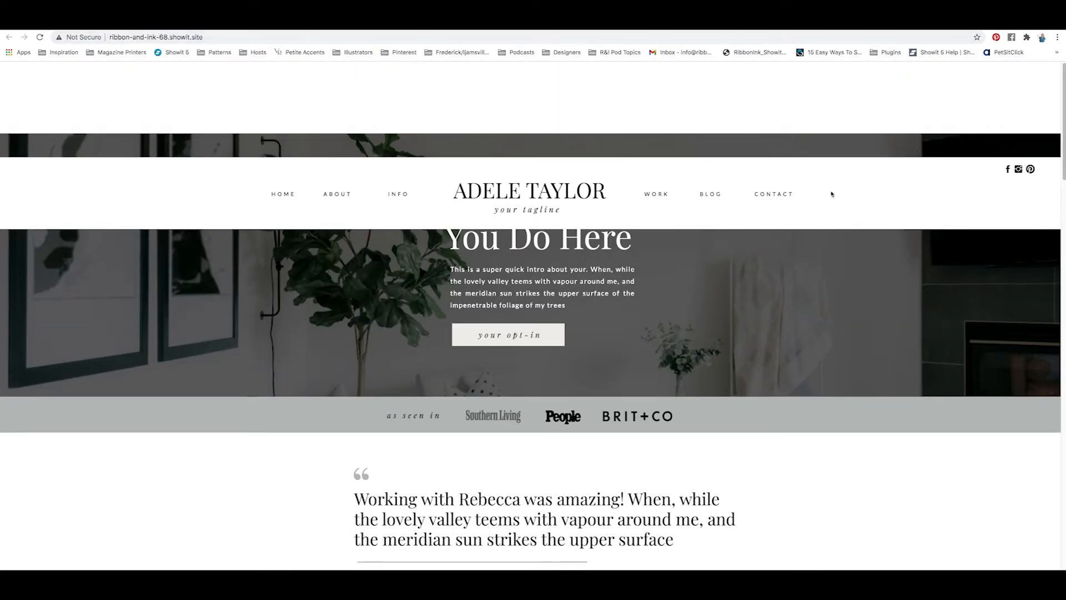
pyautogui.scroll(-5, 1035, 340)
pyautogui.scroll(5, 1036, 340)
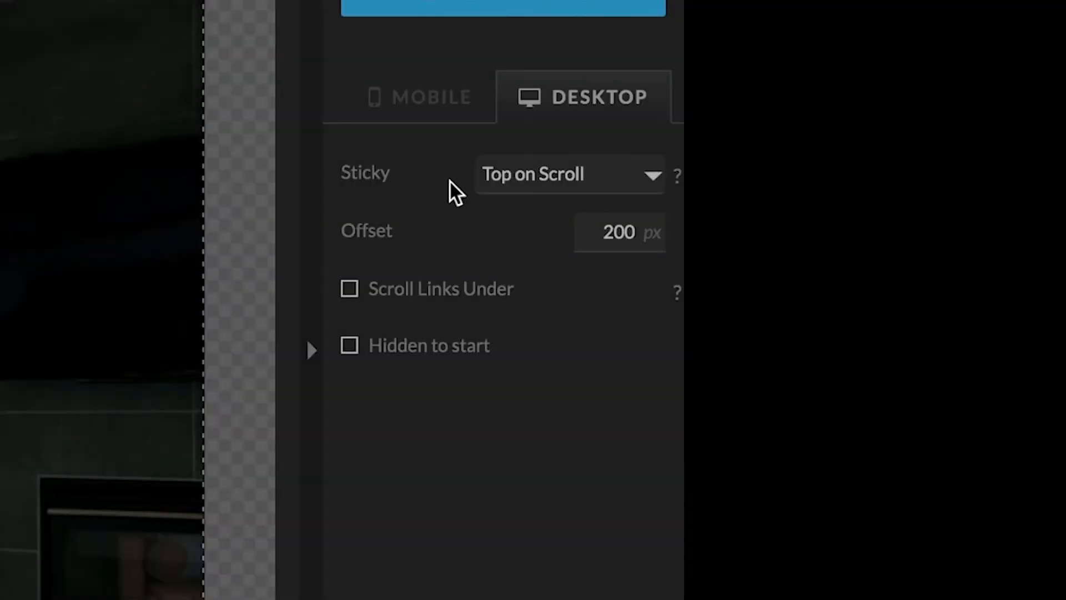
# Step: Set the header canvas's Offset to 0 px, enable Scroll Links Under, and publish the site
pyautogui.doubleClick(597, 222)
pyautogui.write('0')
pyautogui.click(448, 548)
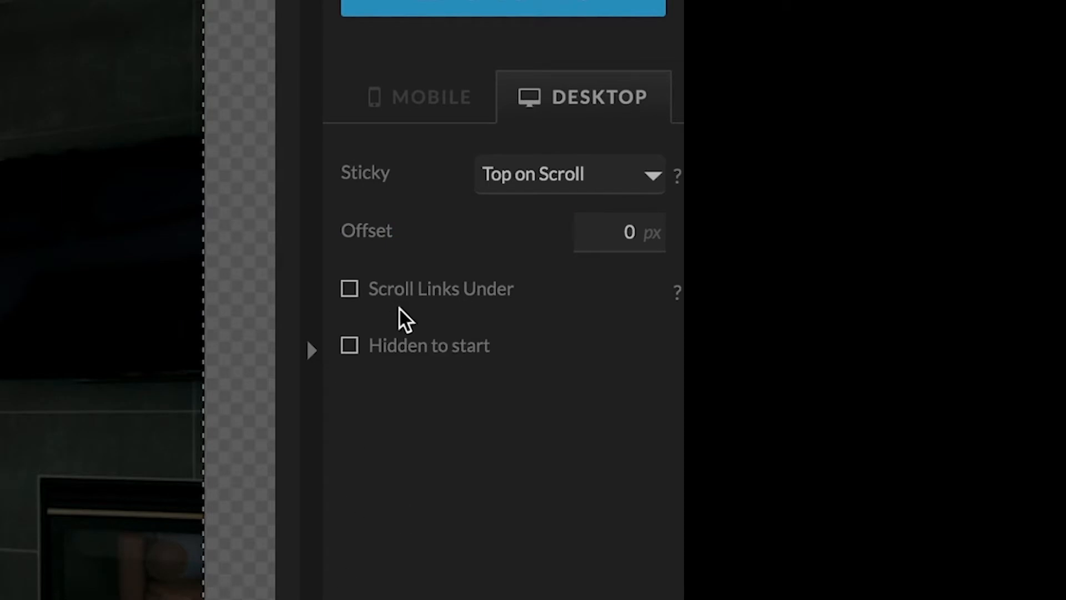
pyautogui.click(395, 291)
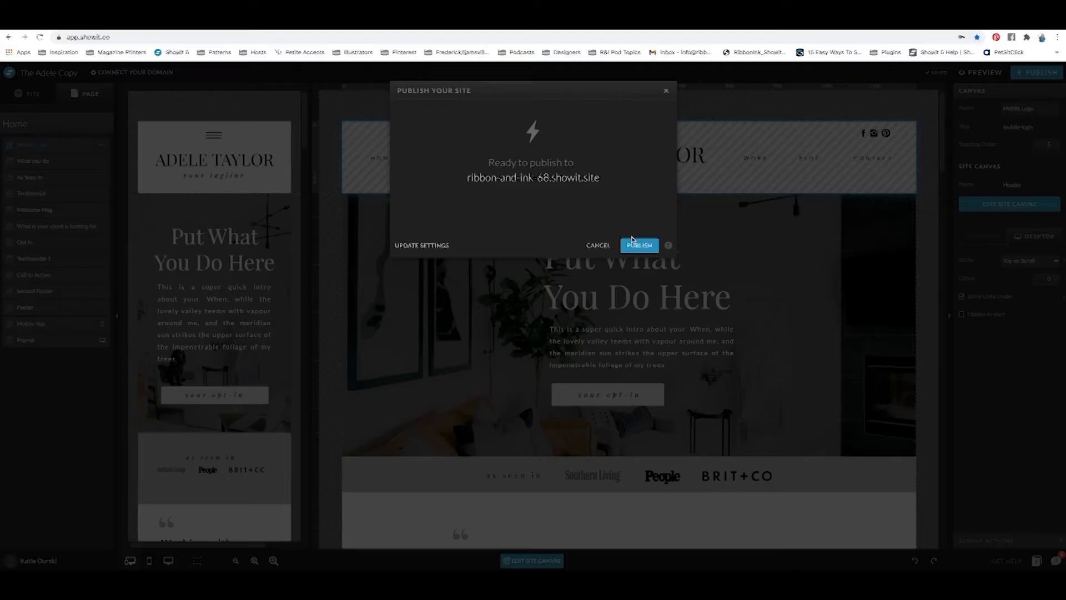
pyautogui.click(638, 245)
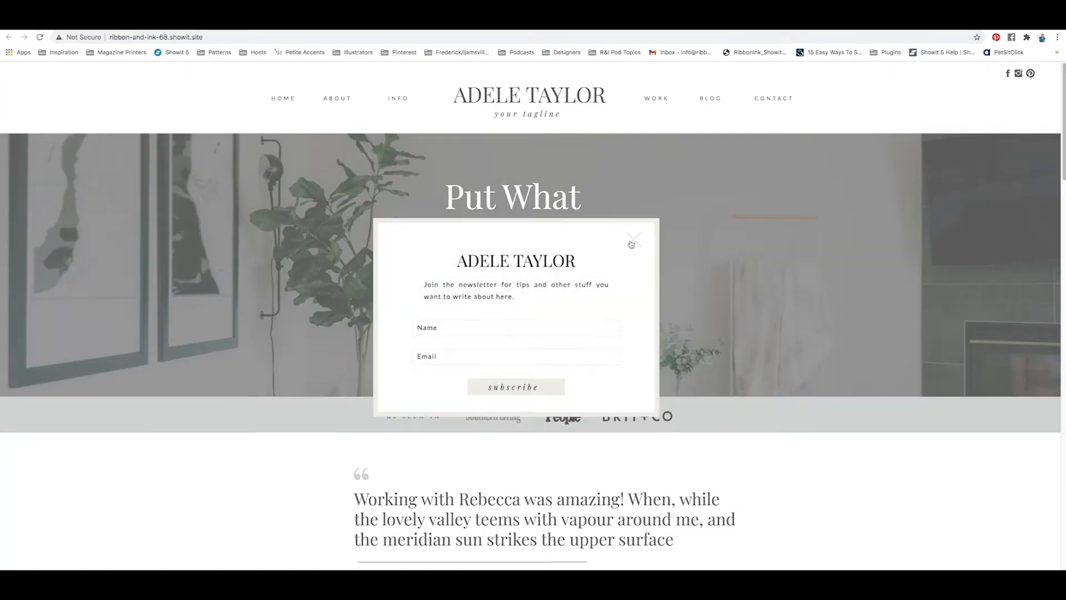
# Step: Dismiss the newsletter pop-up on the published site and check how the header scrolls with Scroll Links Under enabled
pyautogui.click(632, 244)
pyautogui.moveTo(1057, 172); pyautogui.dragTo(790, 172)
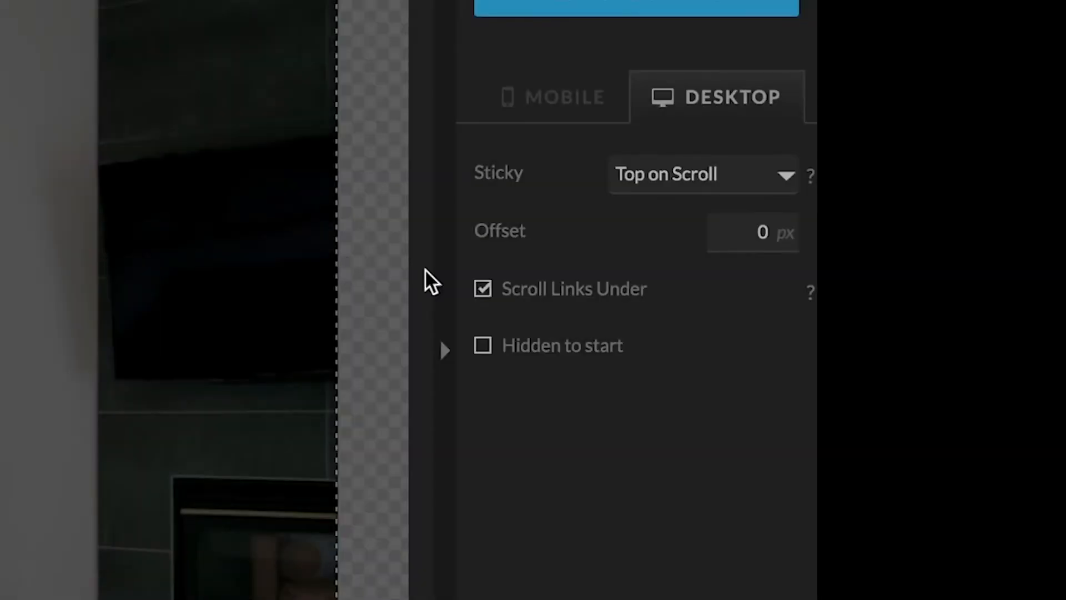
# Step: Disable Scroll Links Under and enable Hidden to start for the header canvas, and publish the site
pyautogui.click(483, 288)
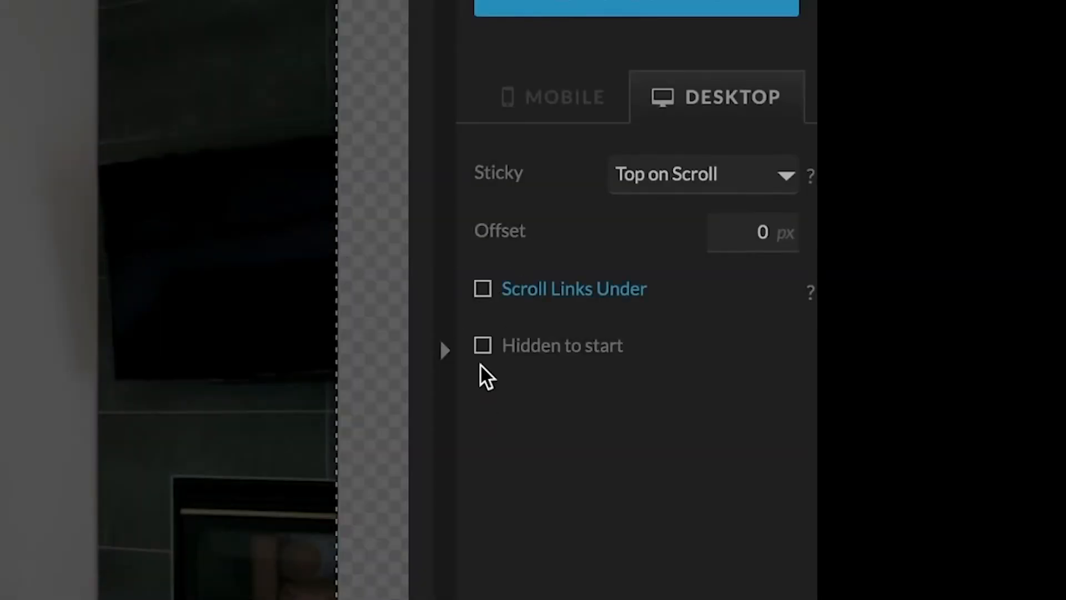
pyautogui.click(482, 345)
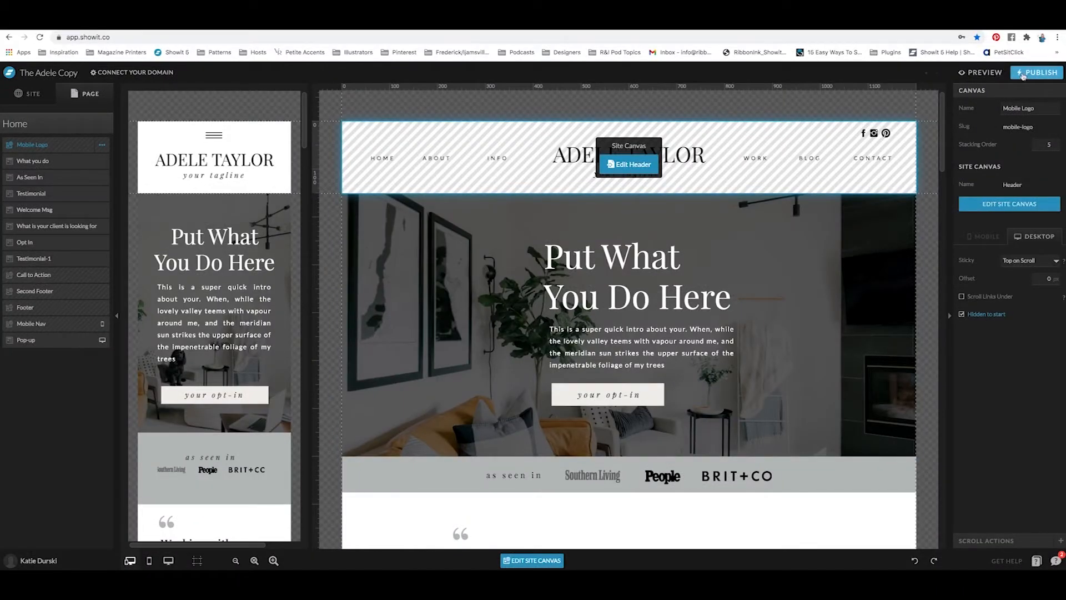
pyautogui.click(1024, 76)
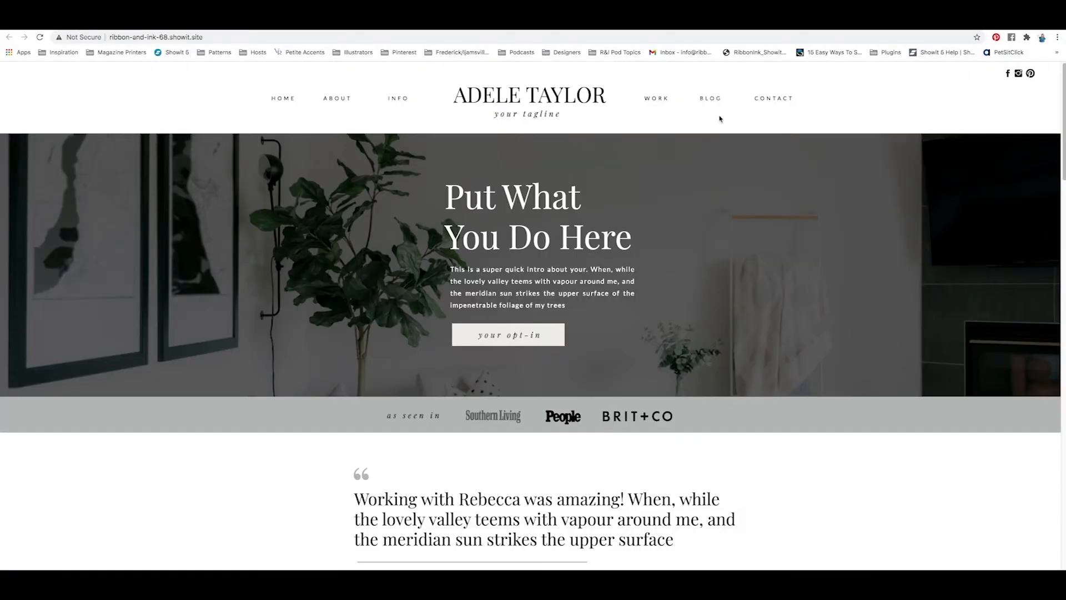
# Step: Reload the published site to check the Hidden to start header, dismiss the newsletter pop-up, and return to the editor
pyautogui.click(40, 38)
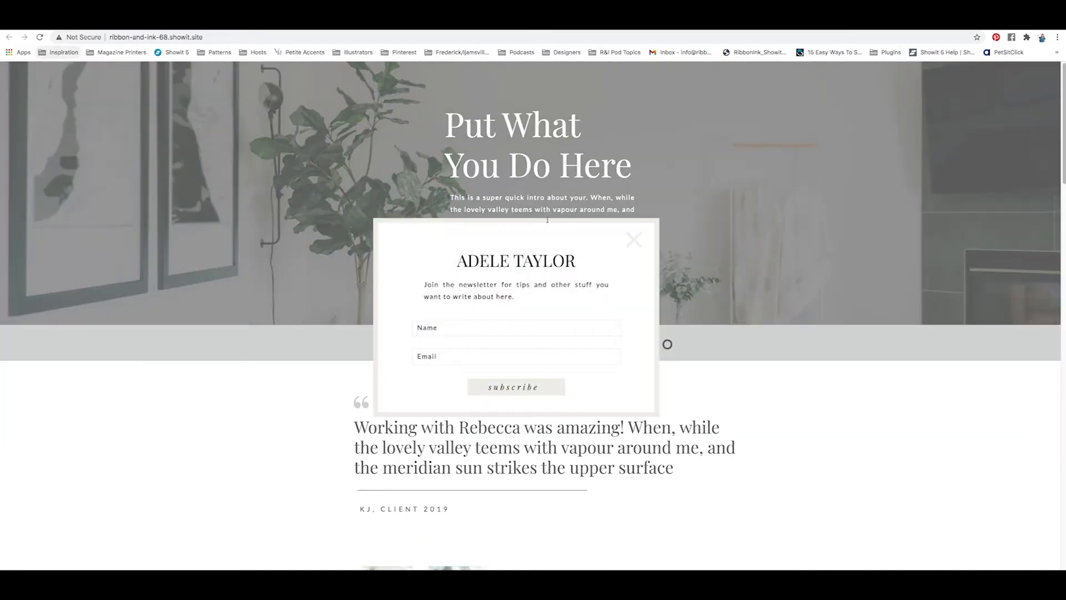
pyautogui.click(638, 246)
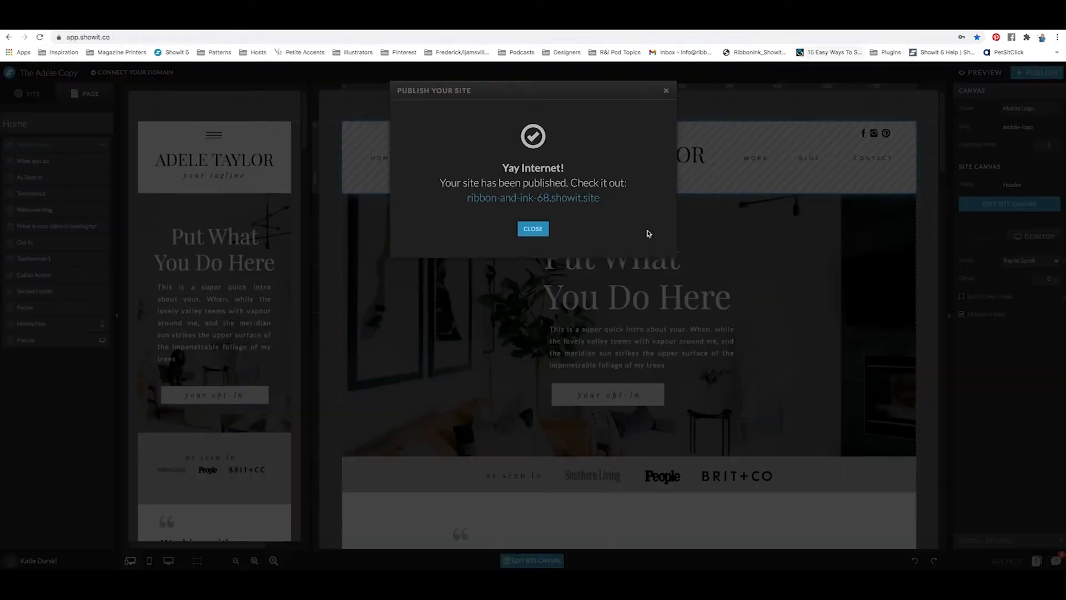
pyautogui.click(530, 229)
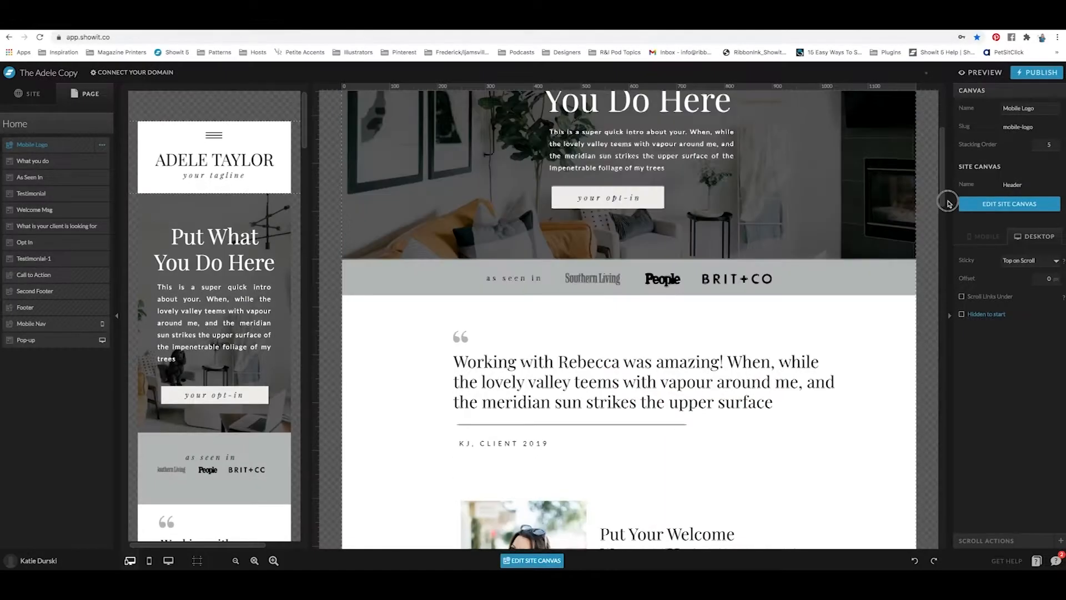
# Step: Disable Hidden to start for the header canvas, publish the site, and close the publish confirmation
pyautogui.scroll(-5, 920, 105)
pyautogui.scroll(10, 920, 106)
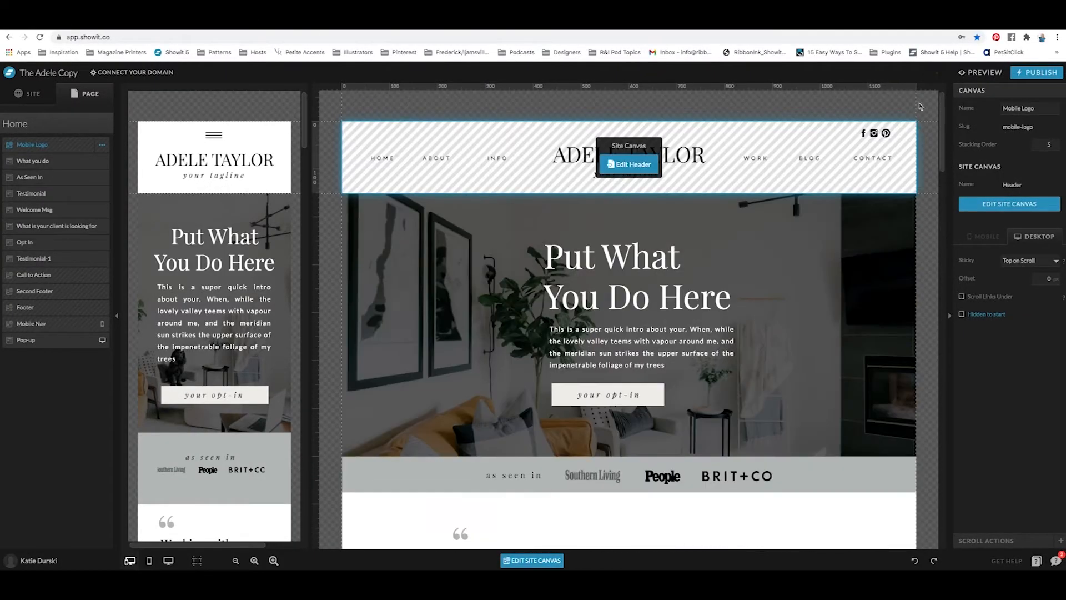
pyautogui.click(1036, 72)
pyautogui.click(637, 243)
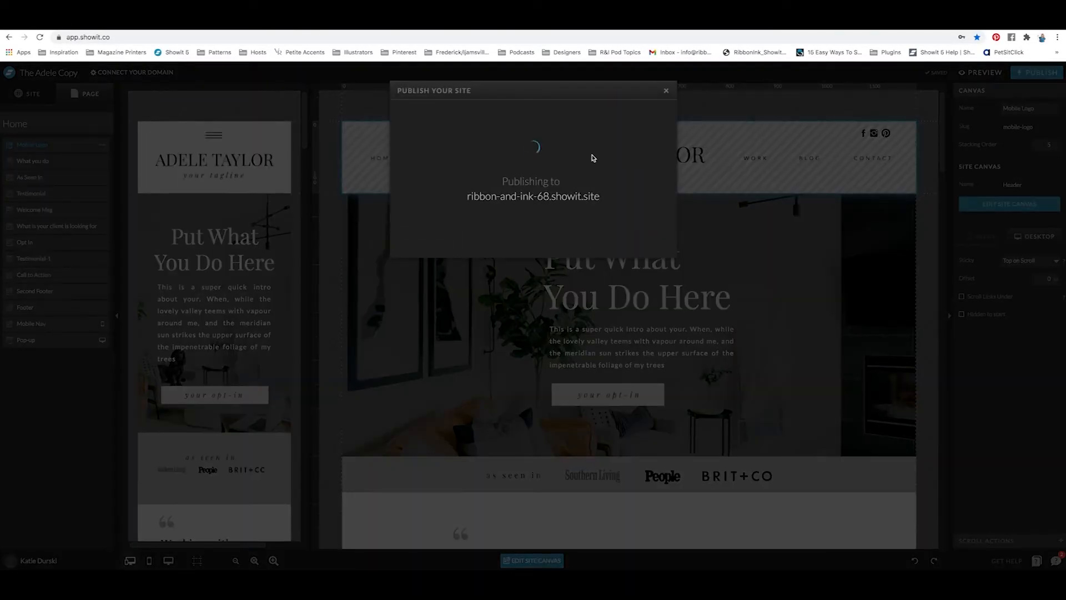
pyautogui.click(534, 232)
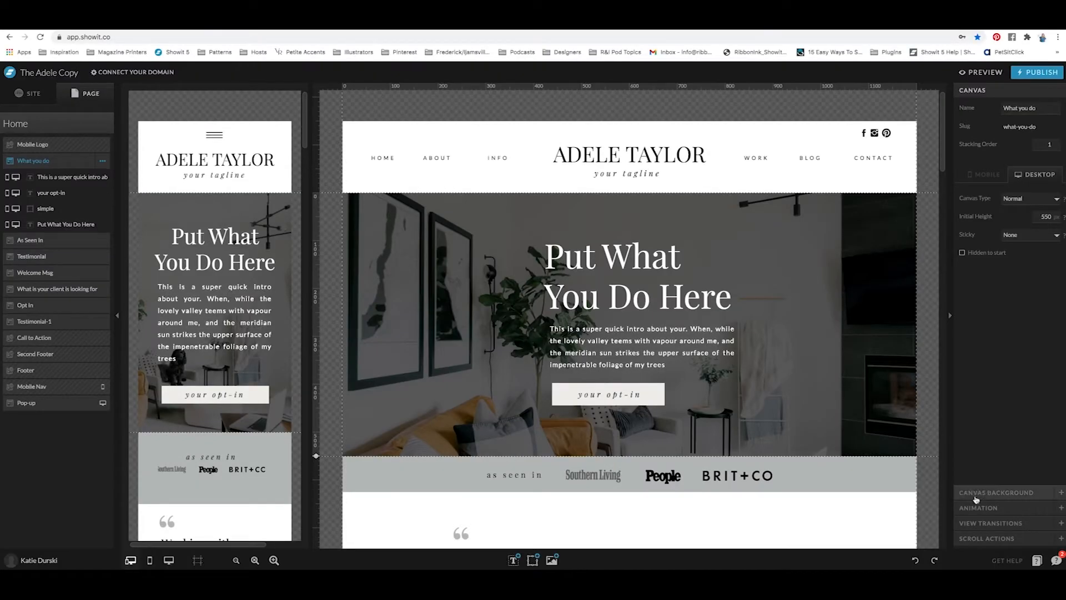
# Step: Open the canvas background settings of the What you do canvas and look at the mobile and desktop versions
pyautogui.click(975, 493)
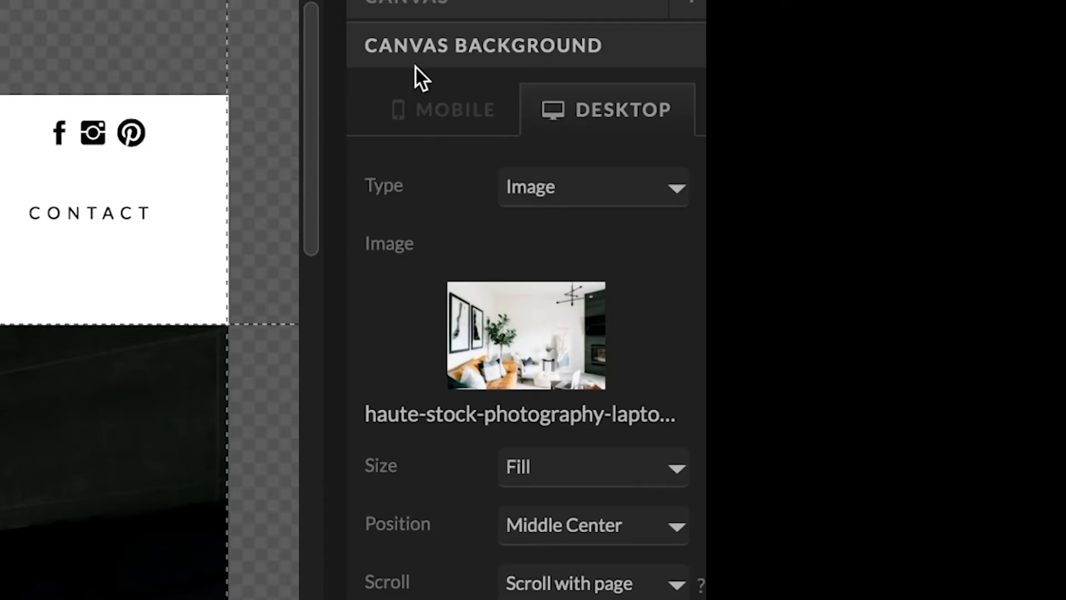
pyautogui.click(417, 114)
pyautogui.click(542, 117)
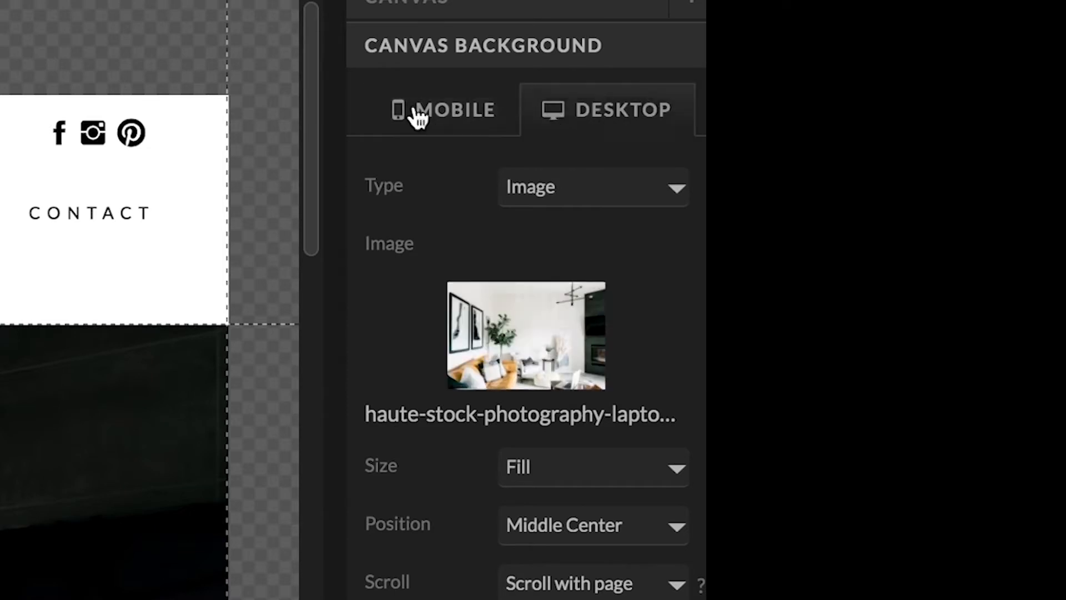
pyautogui.click(556, 122)
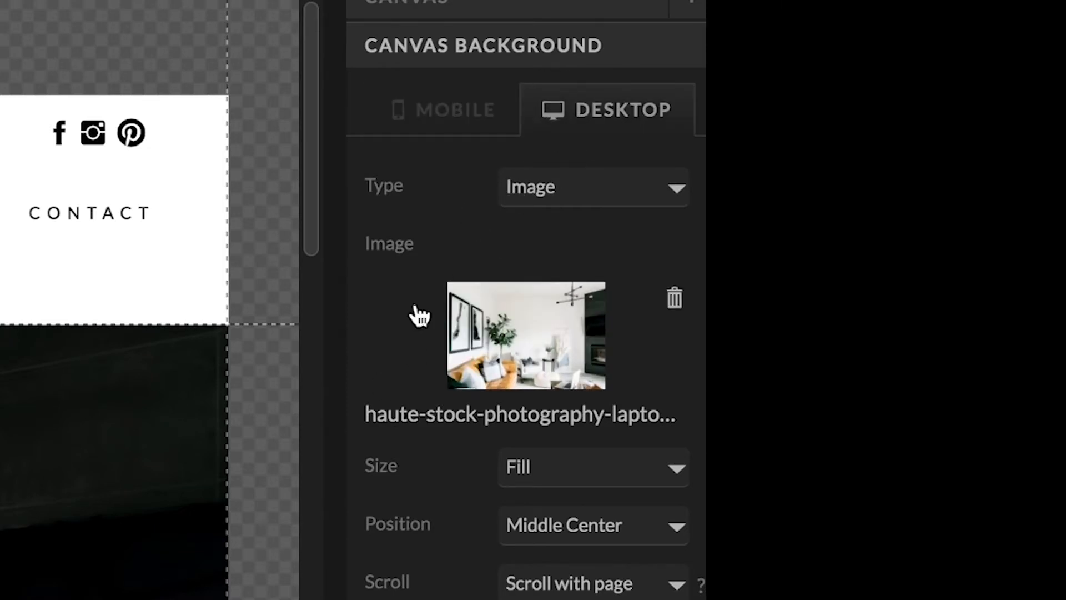
# Step: Try the Color and Video background types on the What you do desktop canvas, and return the type to Image
pyautogui.click(530, 195)
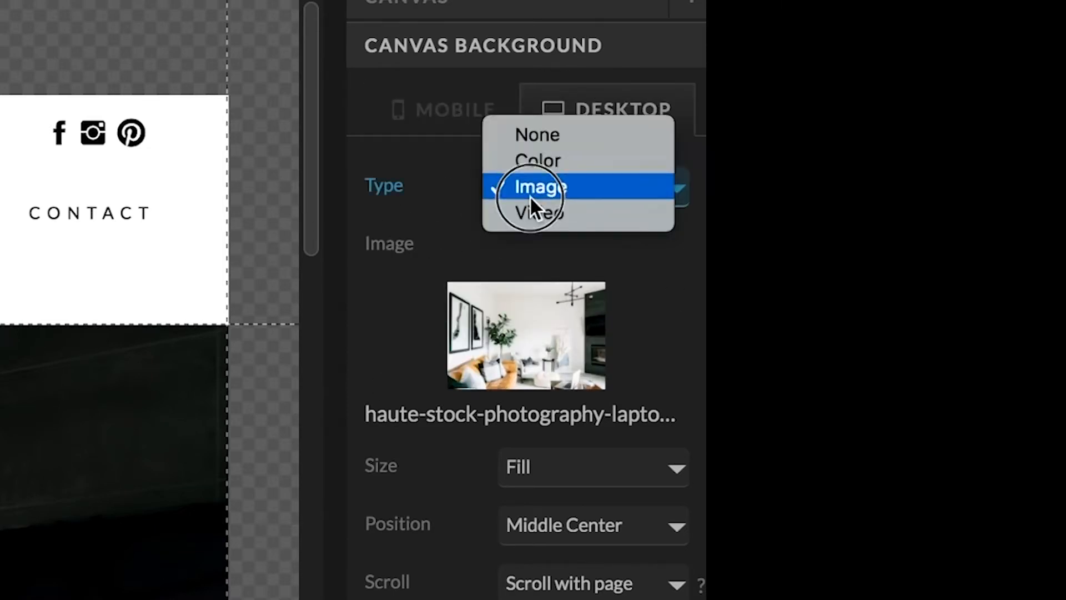
pyautogui.click(522, 157)
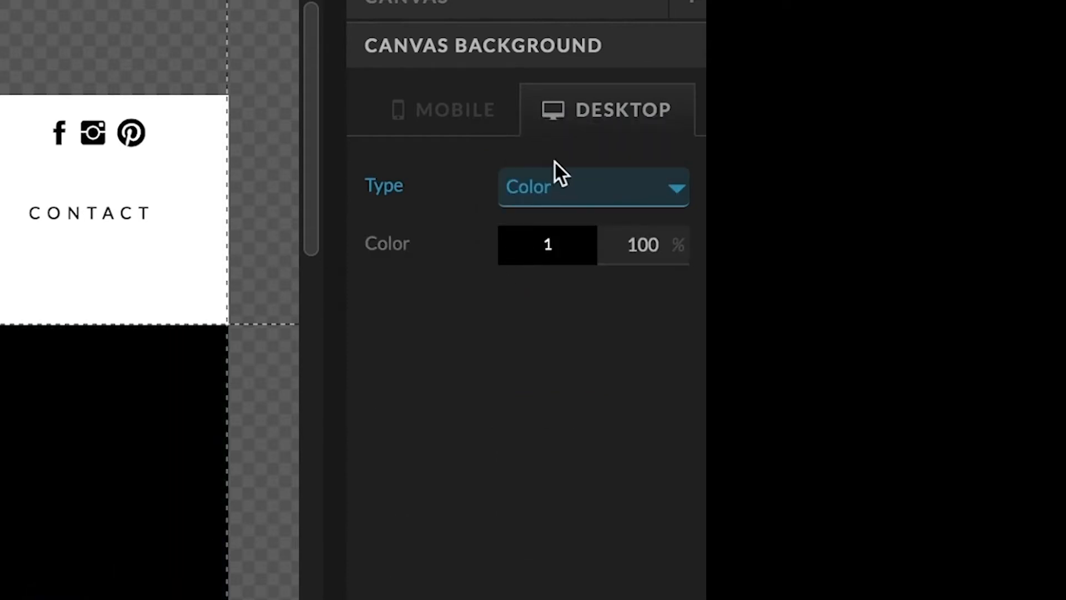
pyautogui.click(546, 178)
pyautogui.click(572, 212)
pyautogui.click(586, 188)
pyautogui.click(590, 217)
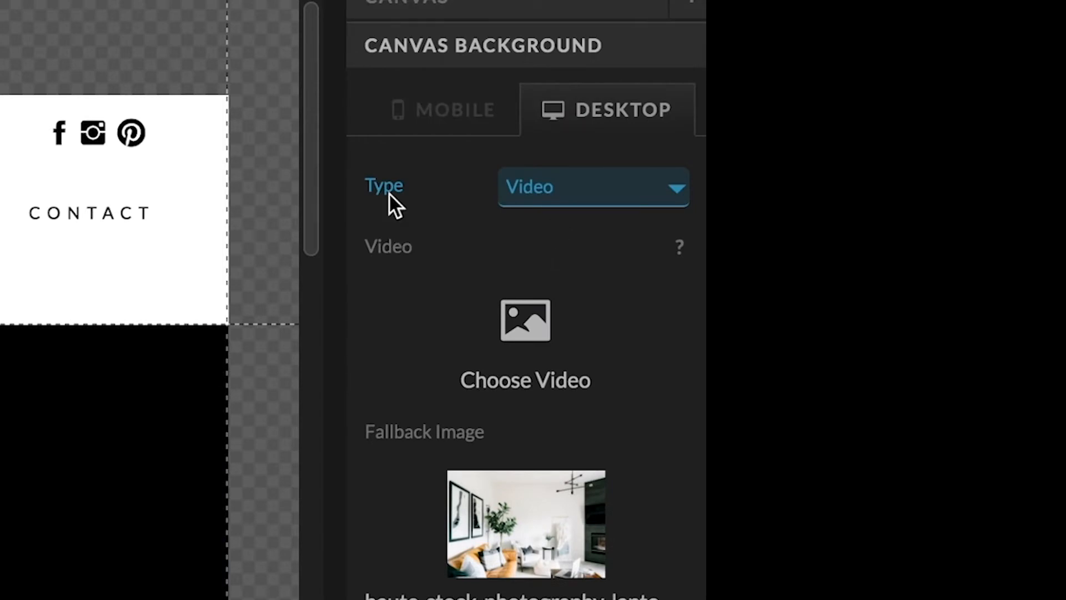
pyautogui.click(521, 185)
pyautogui.click(512, 188)
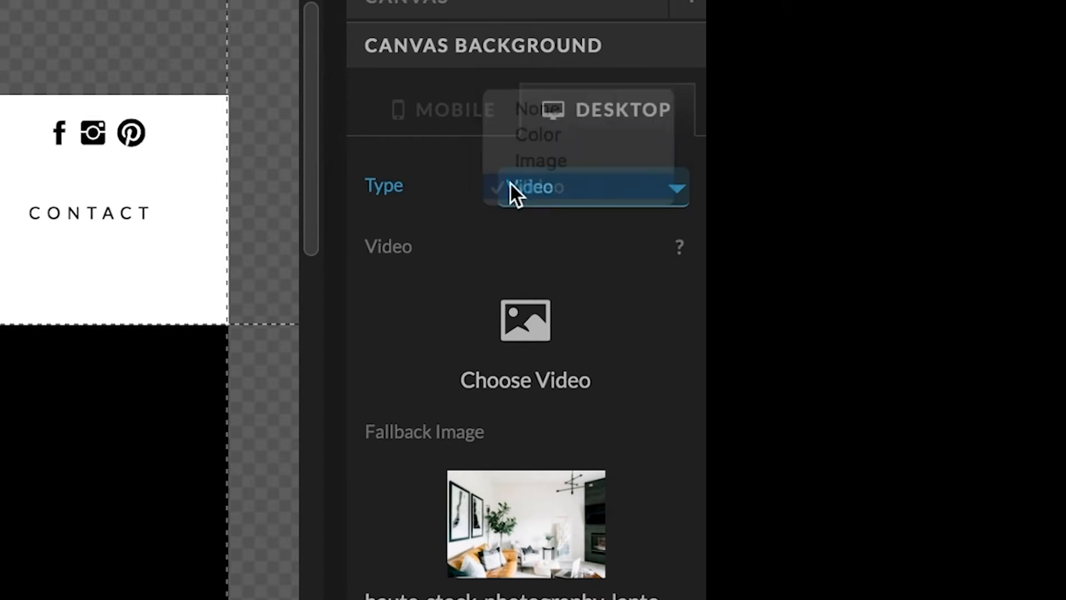
pyautogui.click(525, 198)
pyautogui.click(525, 161)
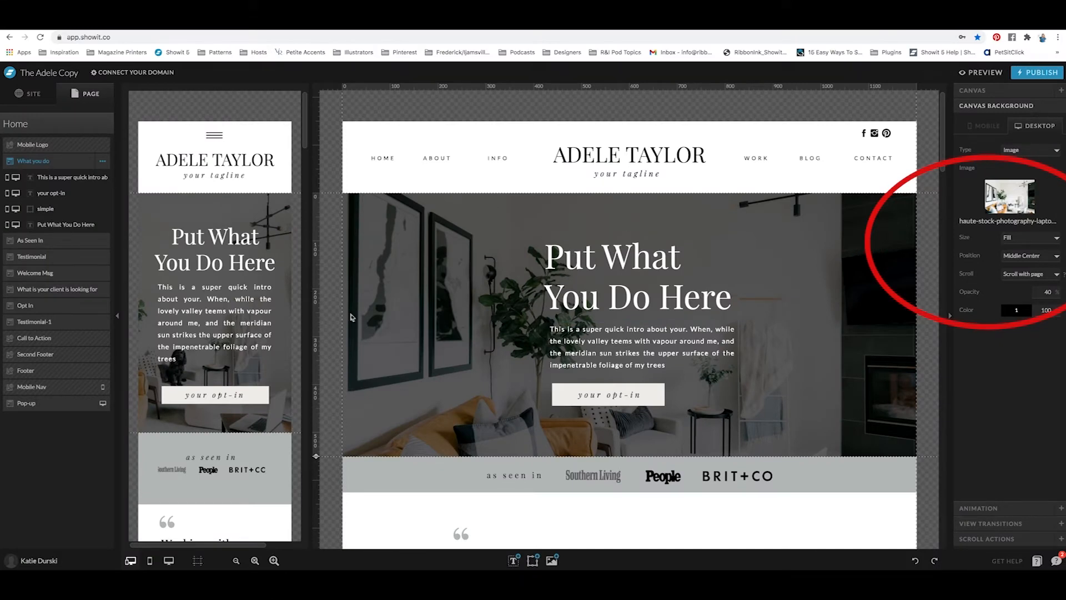
# Step: Try the Contain size for the desktop background image, and switch it to Don't Scale
pyautogui.click(1028, 237)
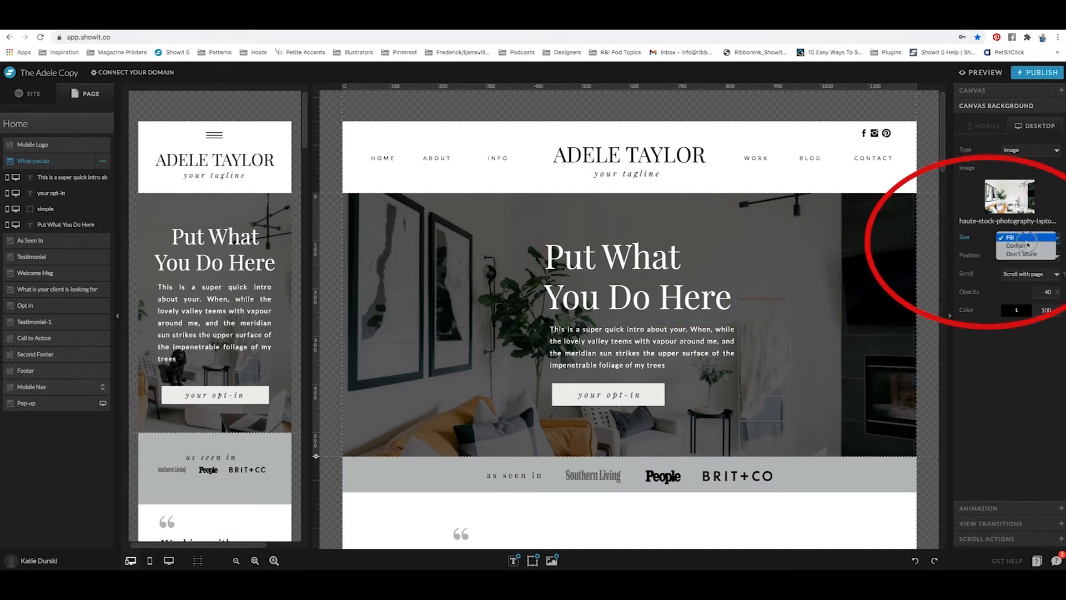
pyautogui.click(1028, 246)
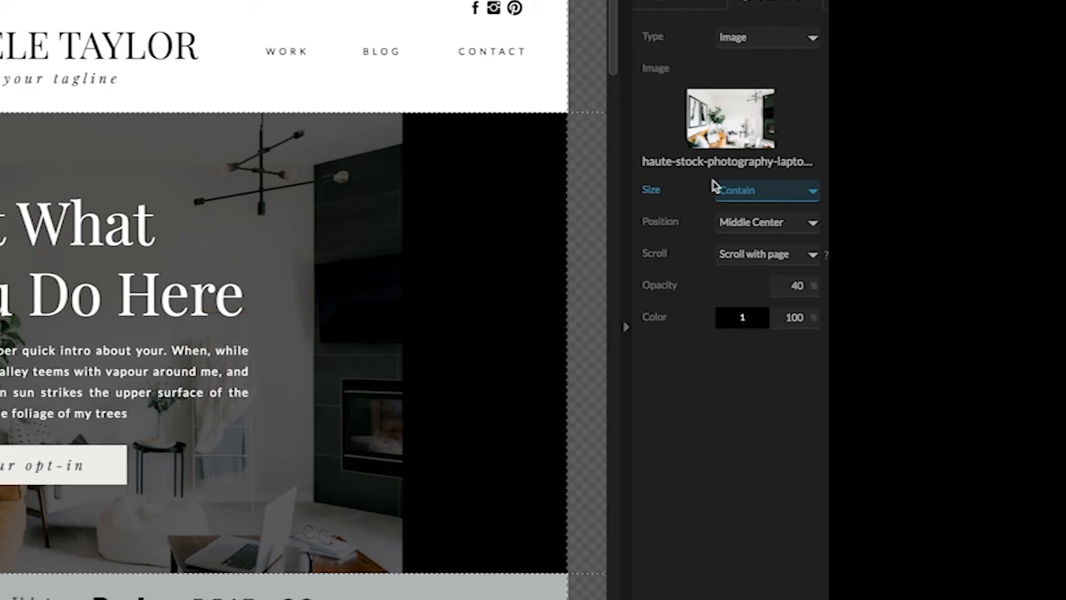
pyautogui.click(727, 194)
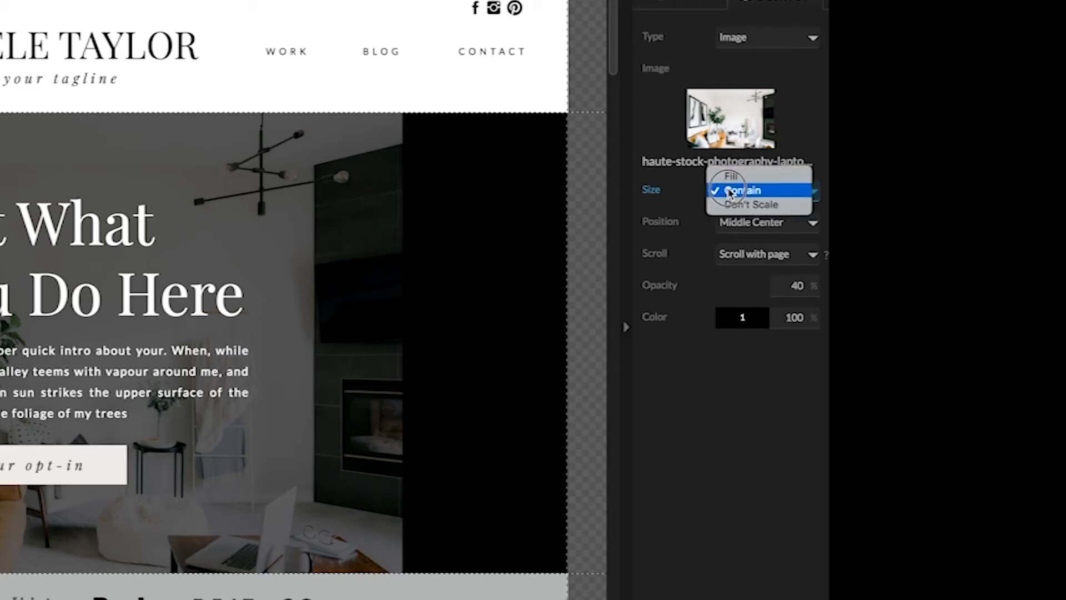
pyautogui.click(731, 204)
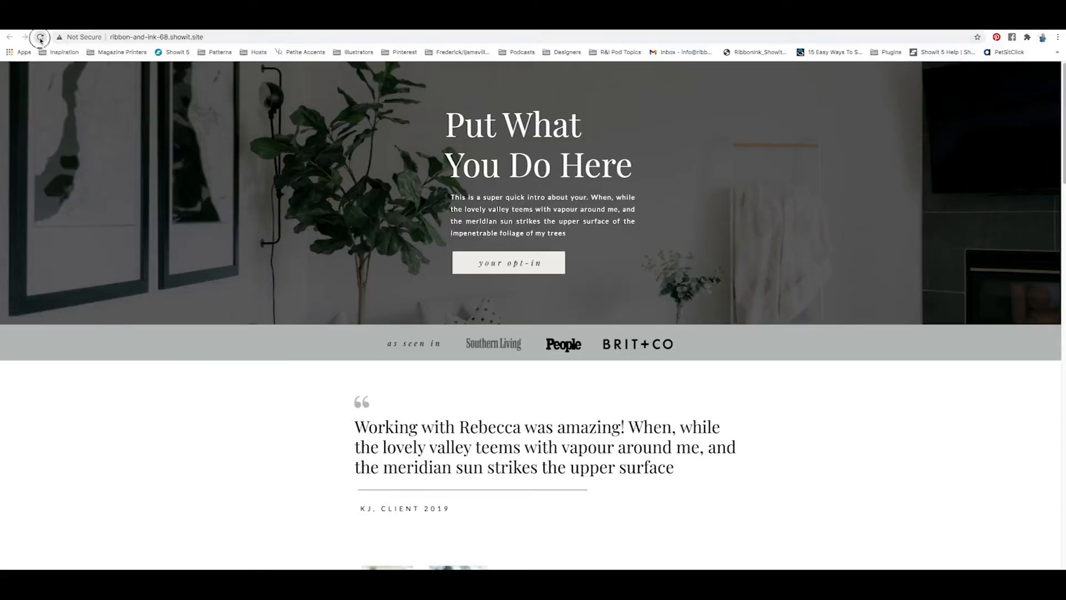
# Step: Reload the published site to check the Don't Scale background, dismiss the newsletter pop-up, and close the editor's publish confirmation
pyautogui.click(40, 37)
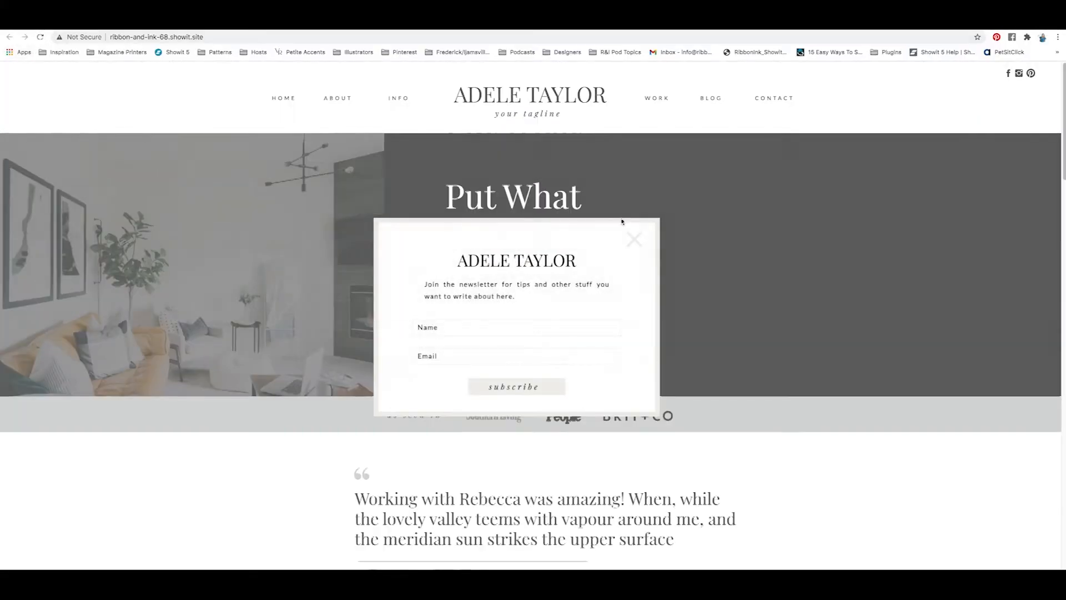
pyautogui.click(638, 239)
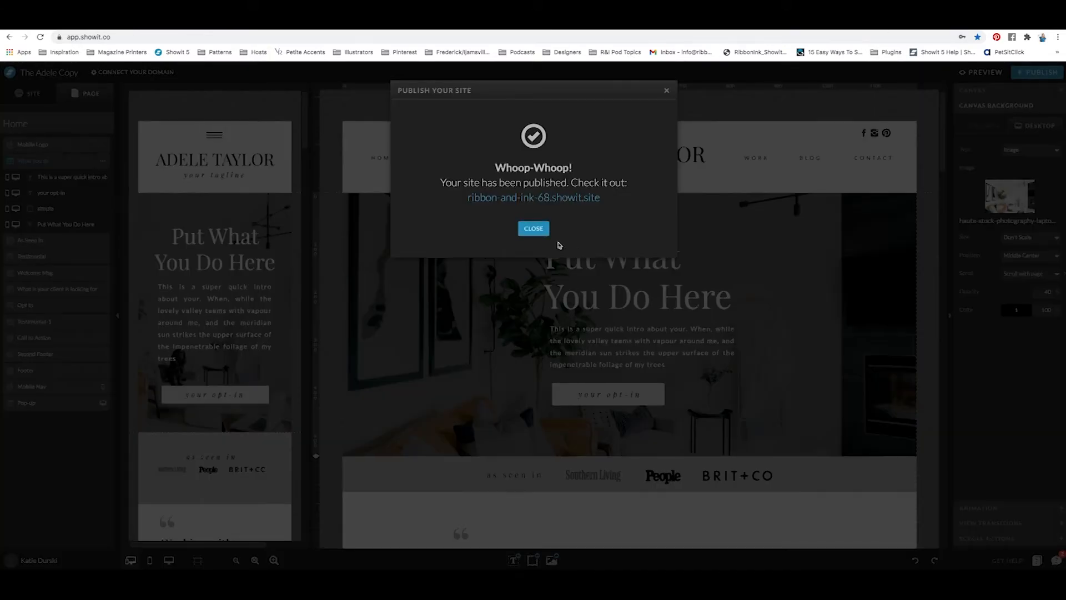
pyautogui.click(533, 228)
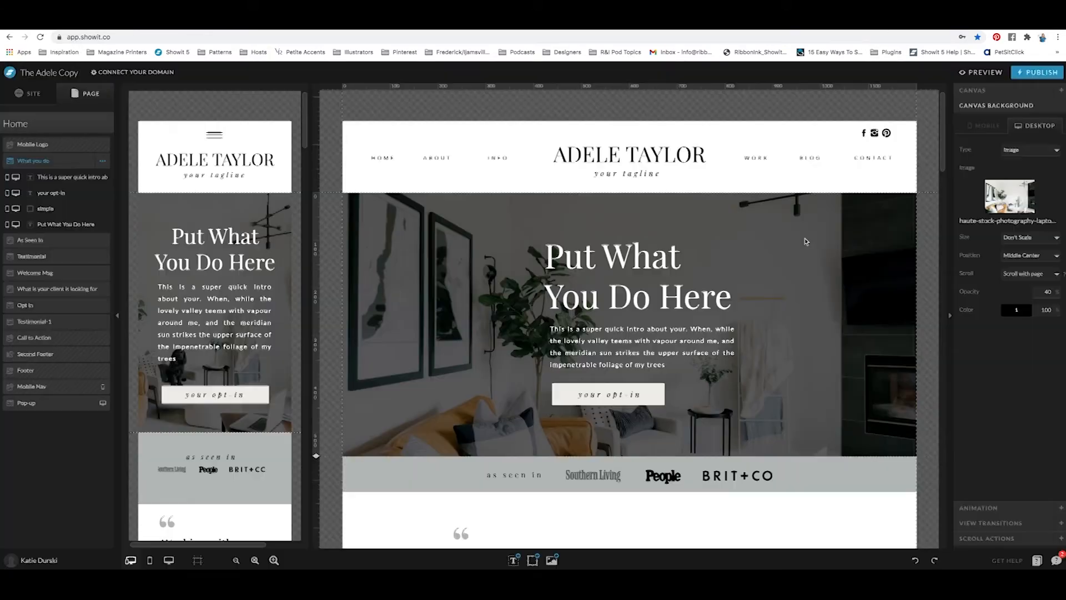
# Step: Set the desktop background image size to Fill and review the available Position and Scroll options
pyautogui.click(1010, 237)
pyautogui.click(1011, 221)
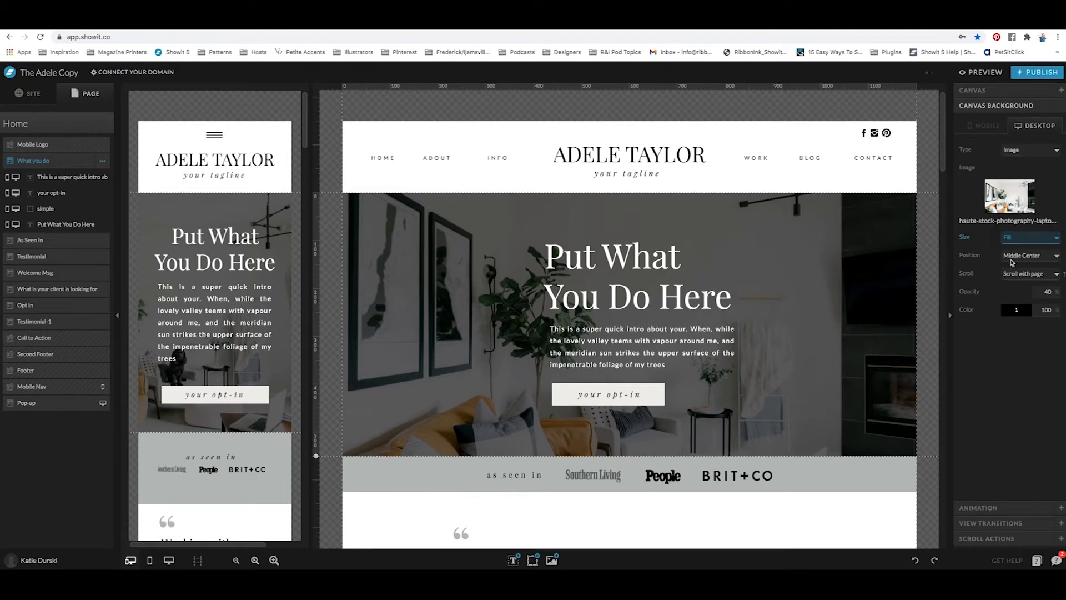
pyautogui.click(801, 234)
pyautogui.click(1009, 256)
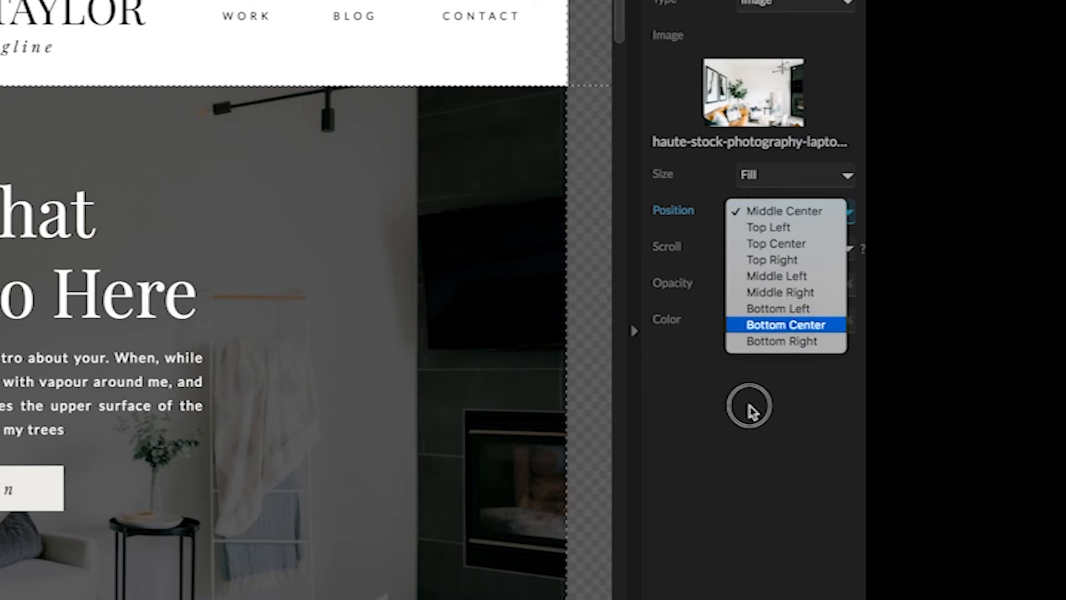
pyautogui.click(703, 445)
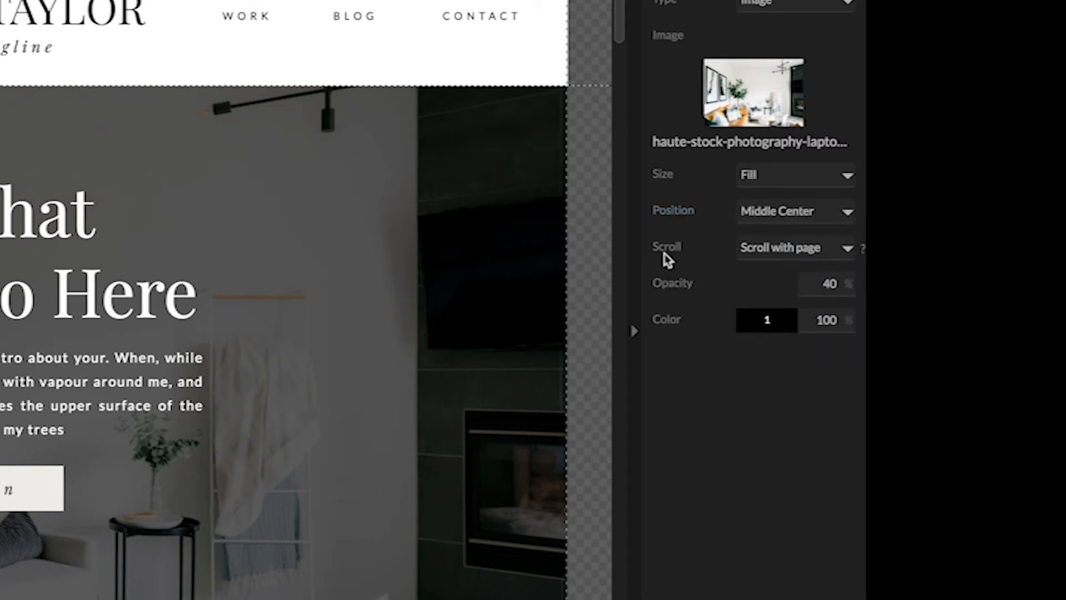
pyautogui.click(744, 251)
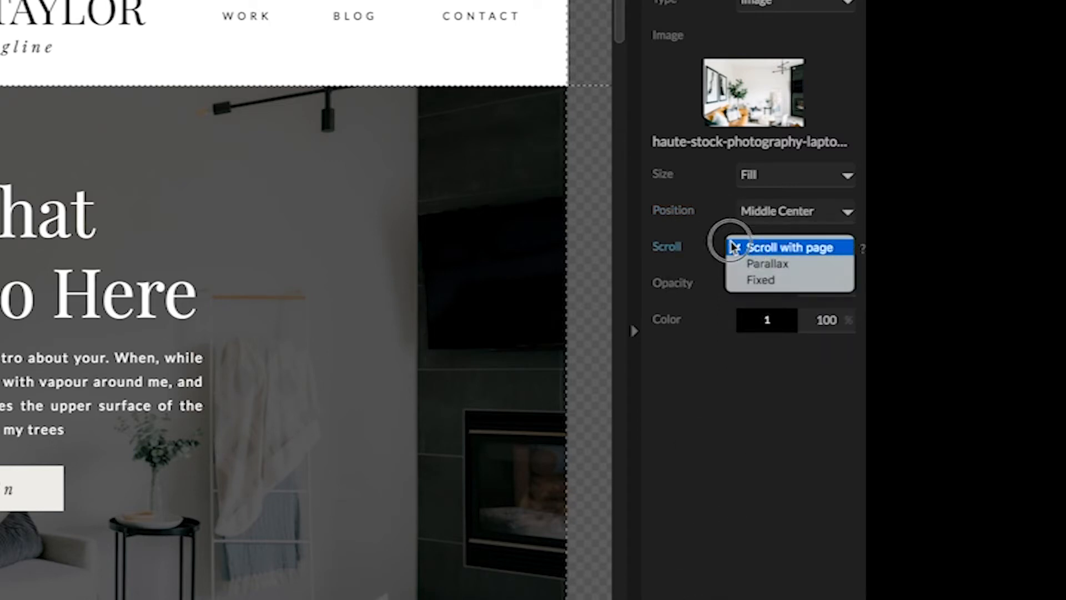
pyautogui.click(732, 264)
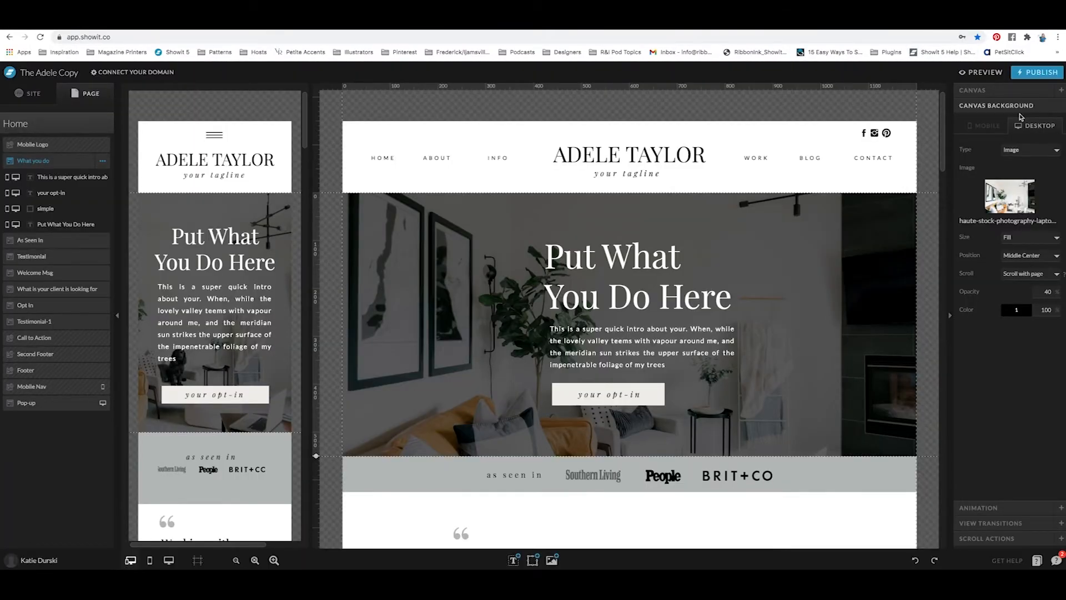
# Step: Publish the site, check the Scroll with page background on the live page, and close the publish confirmation in the editor
pyautogui.click(1036, 72)
pyautogui.click(640, 243)
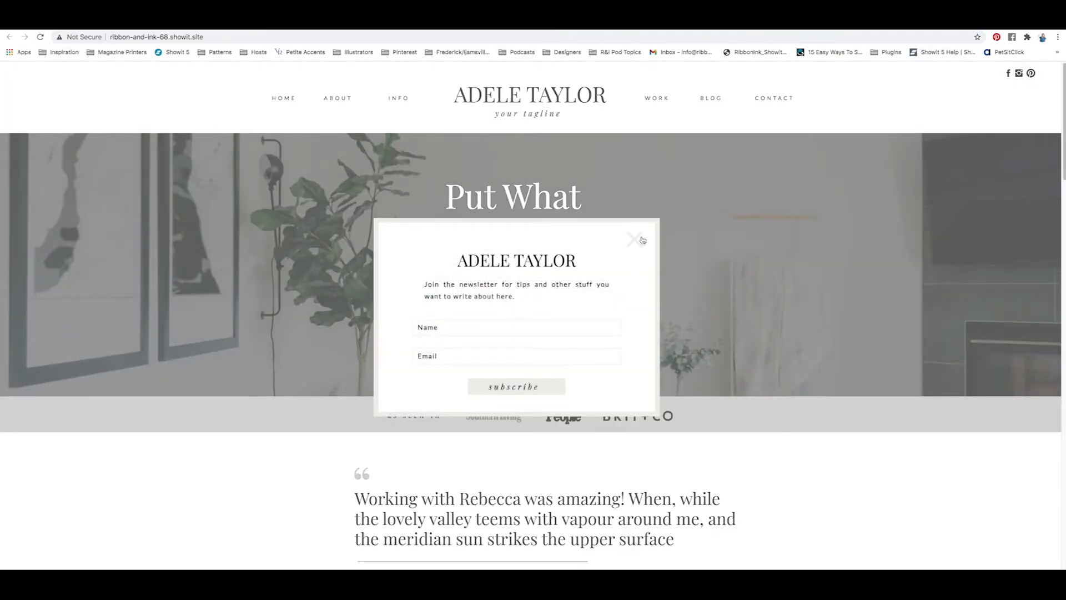
pyautogui.click(642, 240)
pyautogui.moveTo(1057, 170); pyautogui.dragTo(953, 100)
pyautogui.click(907, 24)
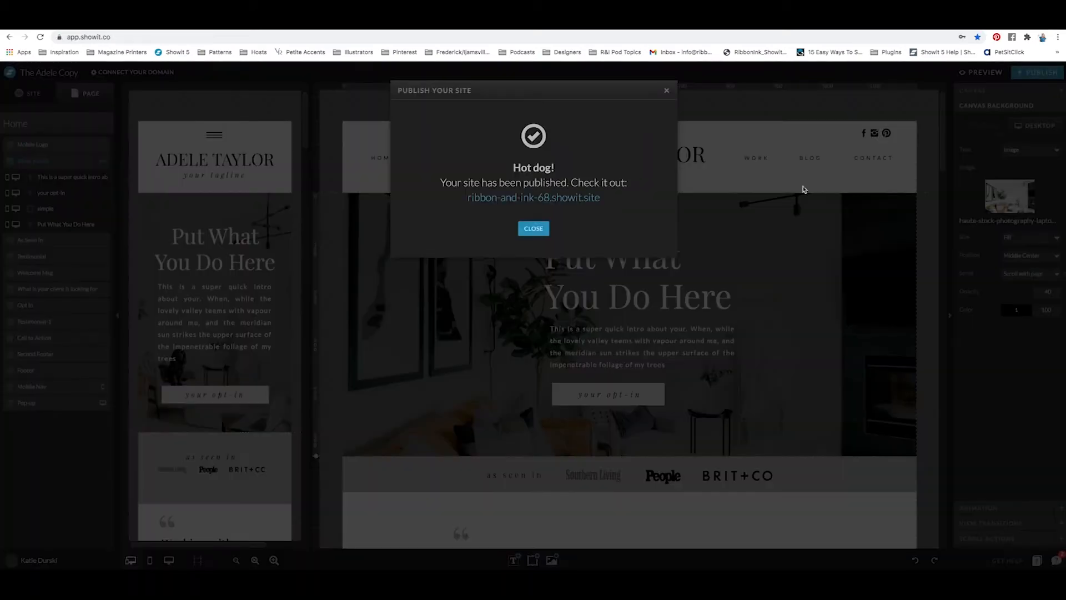
pyautogui.click(536, 229)
# Step: Set the desktop background image's scroll behavior to Parallax and publish the site
pyautogui.click(1025, 274)
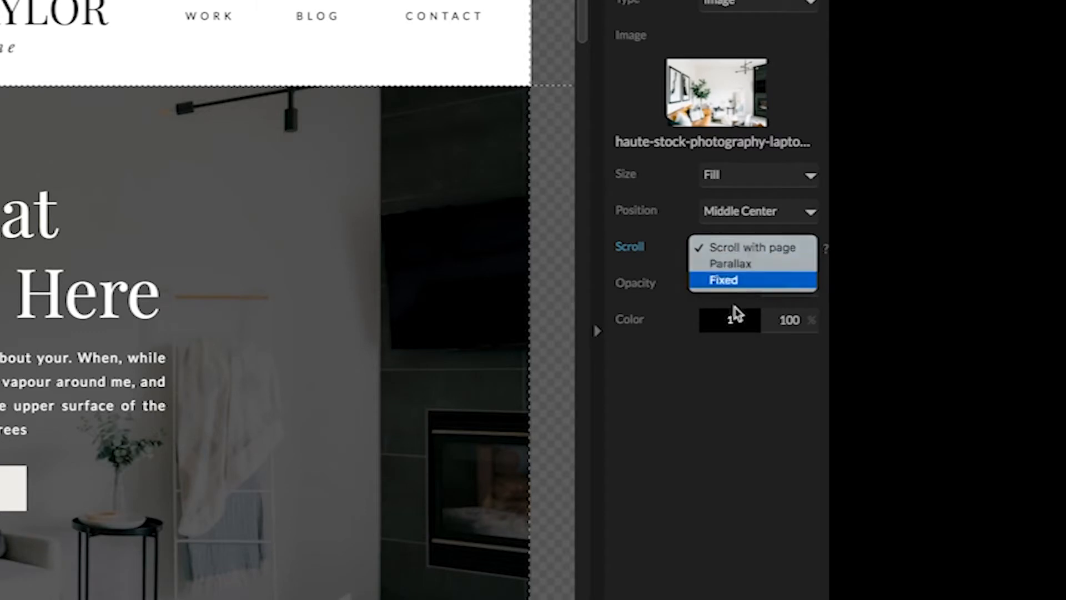
pyautogui.click(1013, 289)
pyautogui.click(726, 247)
pyautogui.click(722, 228)
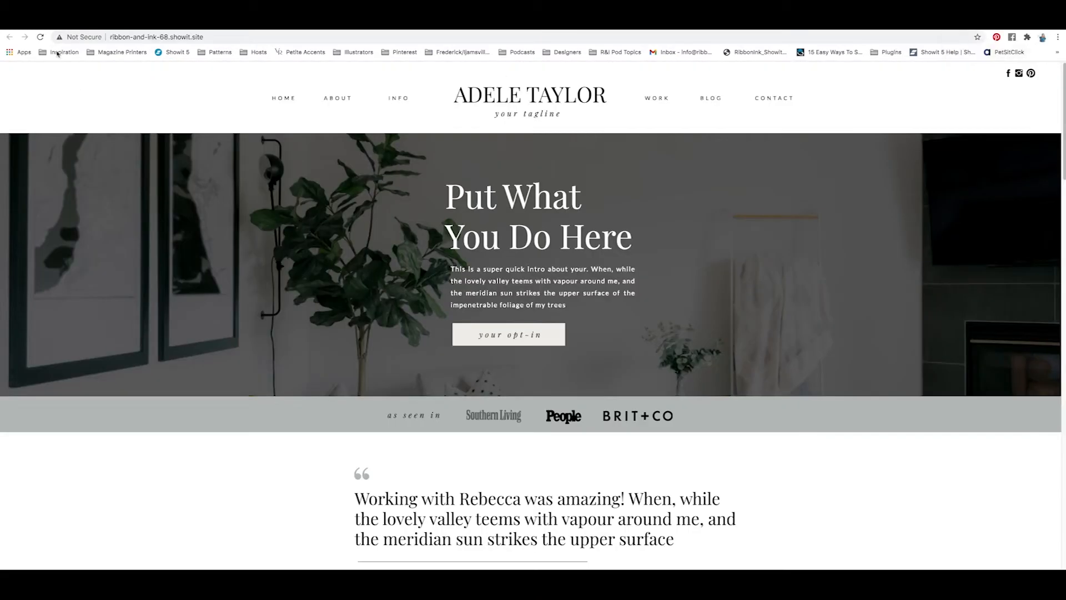
# Step: Reload the published site, dismiss the newsletter pop-up, check the Parallax background while scrolling, and close the editor's publish confirmation
pyautogui.click(39, 37)
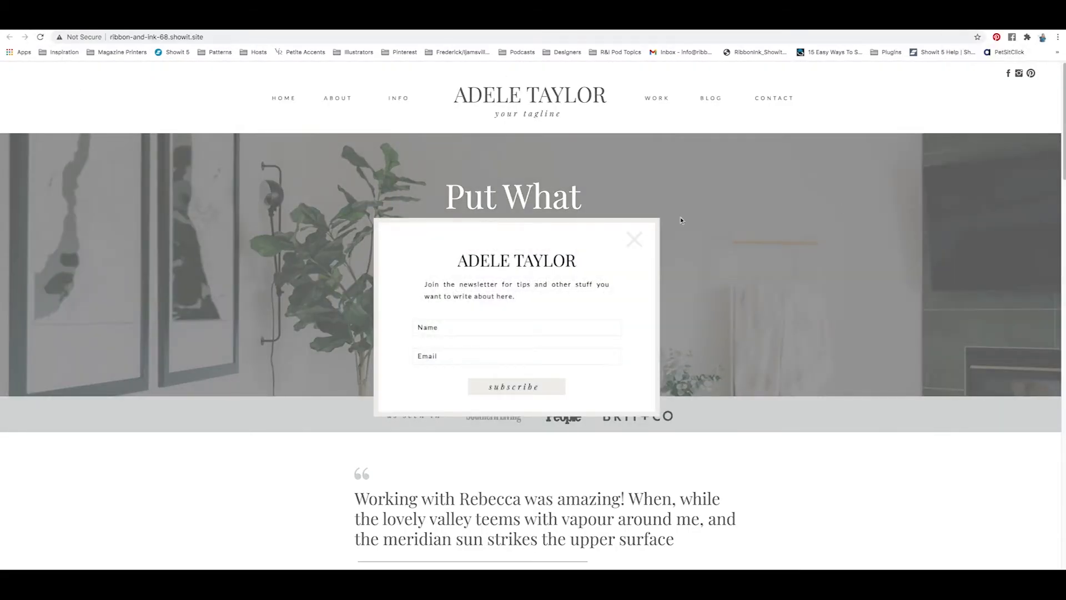
pyautogui.click(633, 238)
pyautogui.scroll(-2, 1058, 194)
pyautogui.scroll(2, 1058, 194)
pyautogui.scroll(-2, 1058, 195)
pyautogui.scroll(2, 1056, 193)
pyautogui.scroll(-3, 1054, 189)
pyautogui.scroll(3, 1054, 194)
pyautogui.click(918, 27)
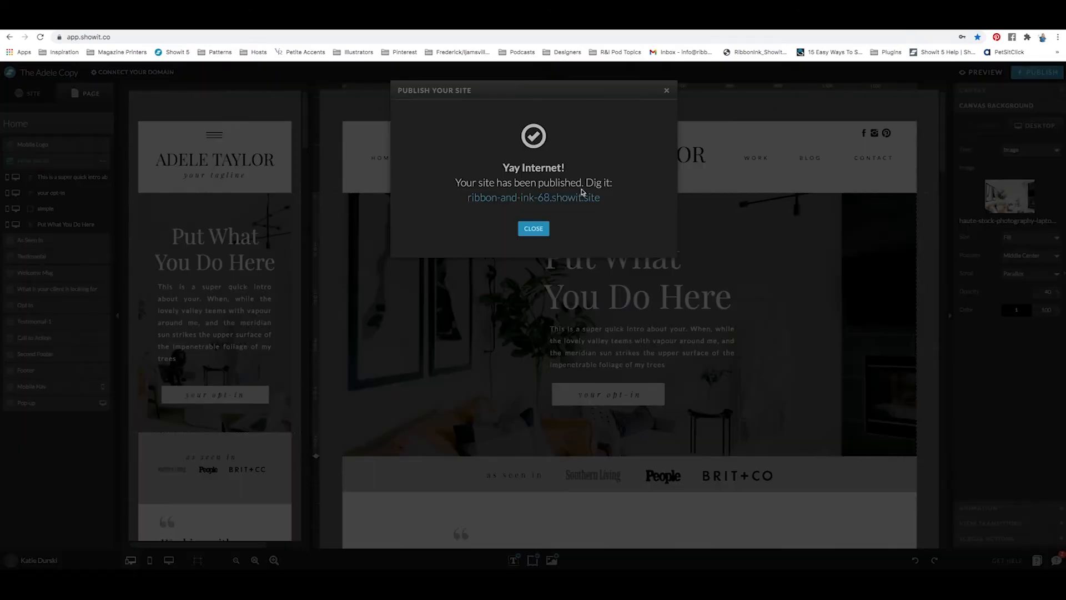
pyautogui.click(531, 231)
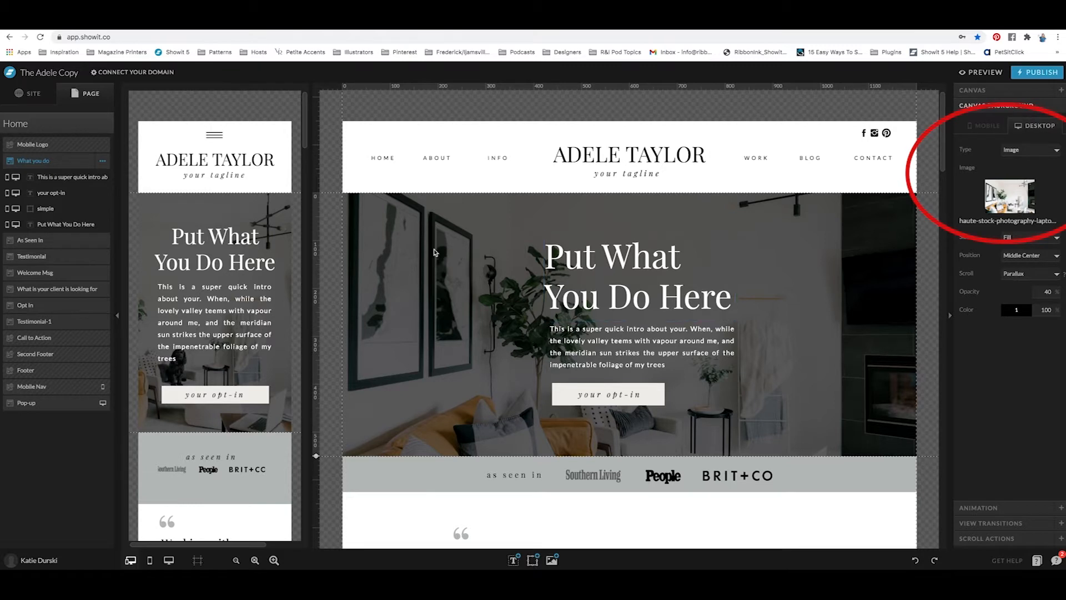
# Step: Try a photo of a woman in a dark skirt as the desktop background, compare it with mobile, and restore the living-room photo
pyautogui.click(991, 201)
pyautogui.click(481, 237)
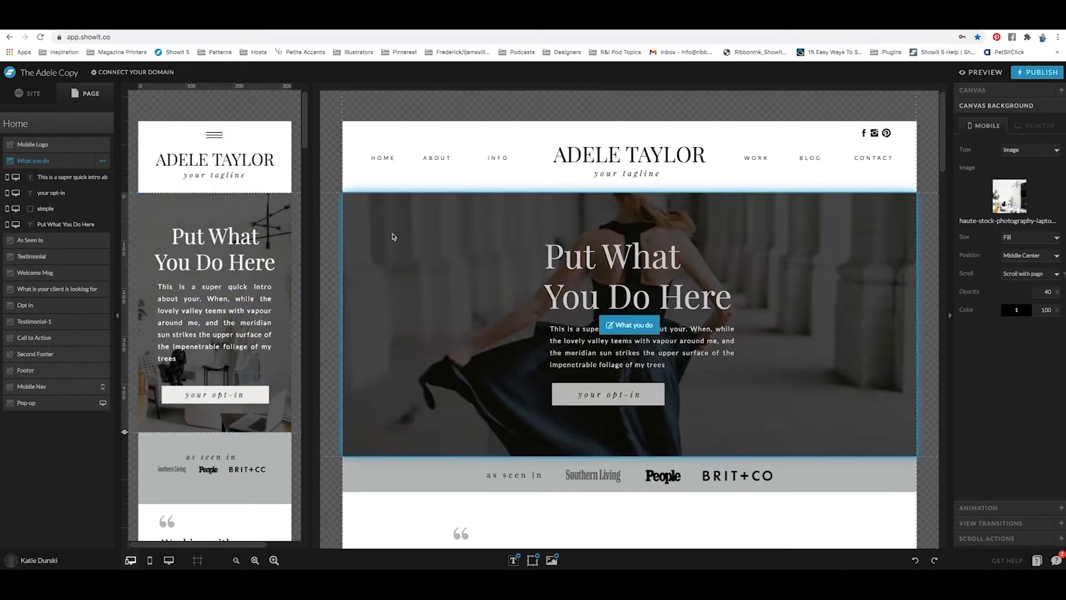
pyautogui.click(186, 214)
pyautogui.click(784, 205)
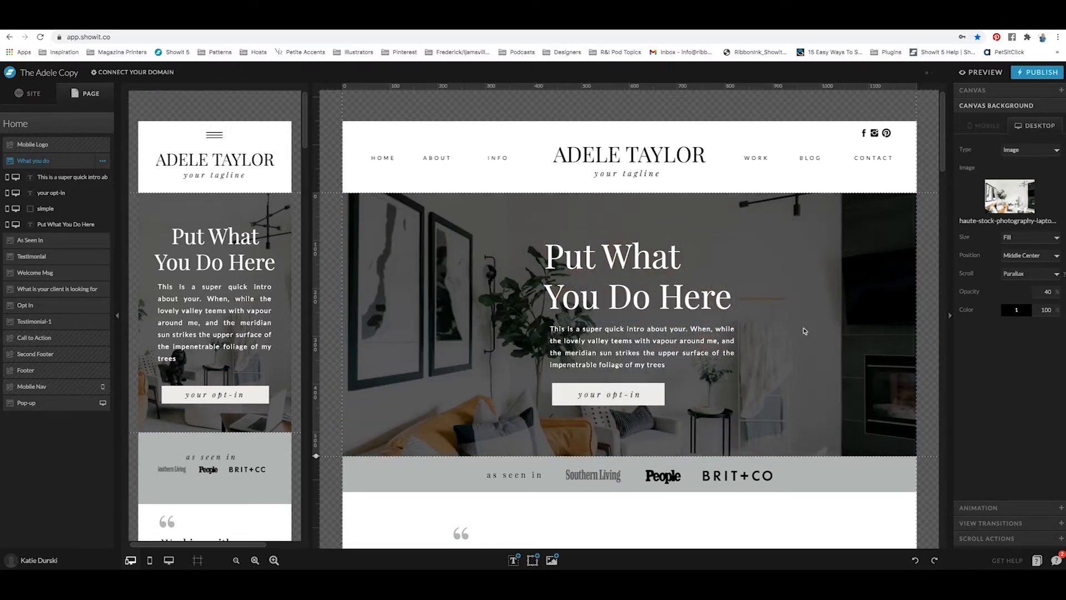
# Step: Try white swatch 8 as the color behind the desktop background image, and reopen the color choice
pyautogui.click(1033, 291)
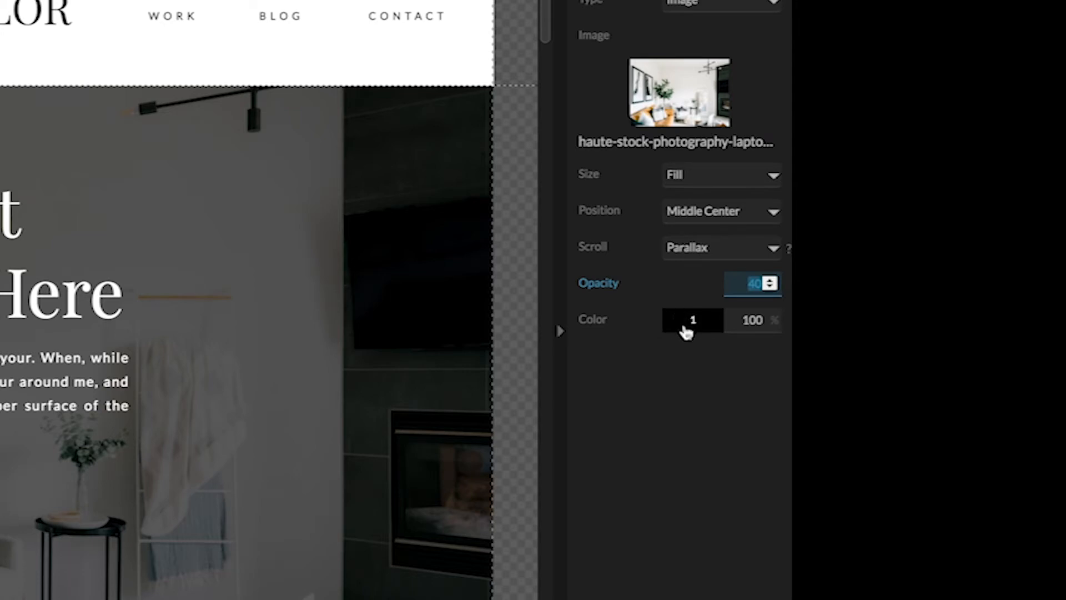
pyautogui.click(687, 327)
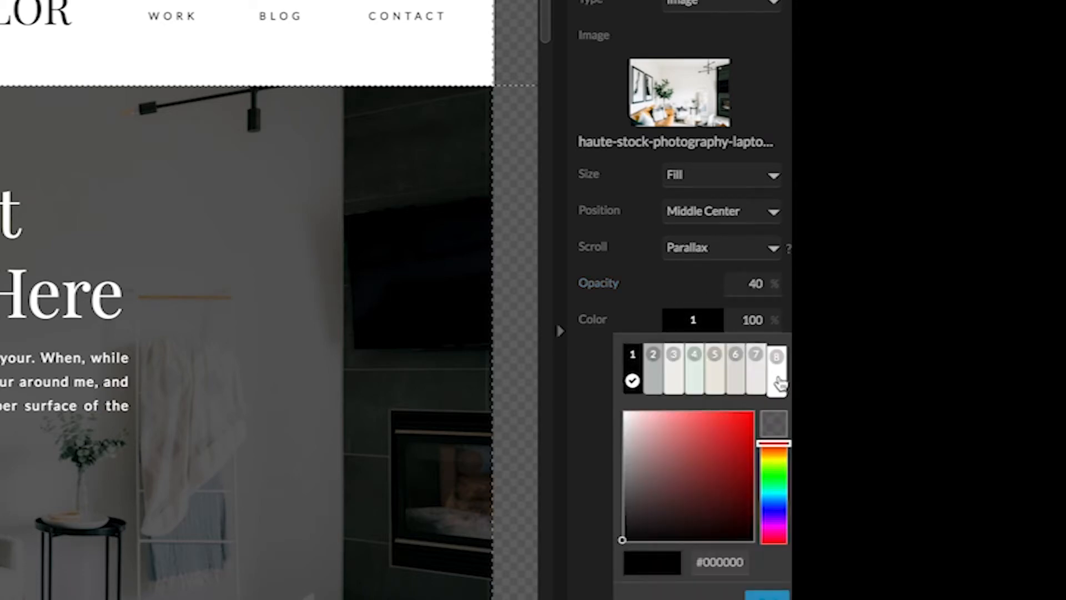
pyautogui.click(777, 384)
pyautogui.click(304, 204)
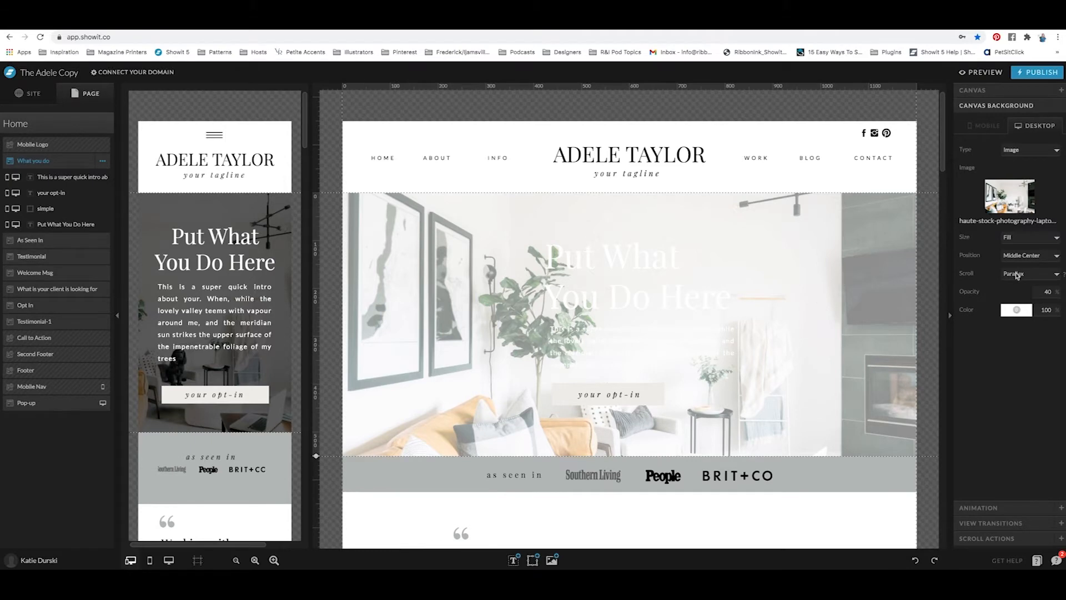
pyautogui.click(1016, 310)
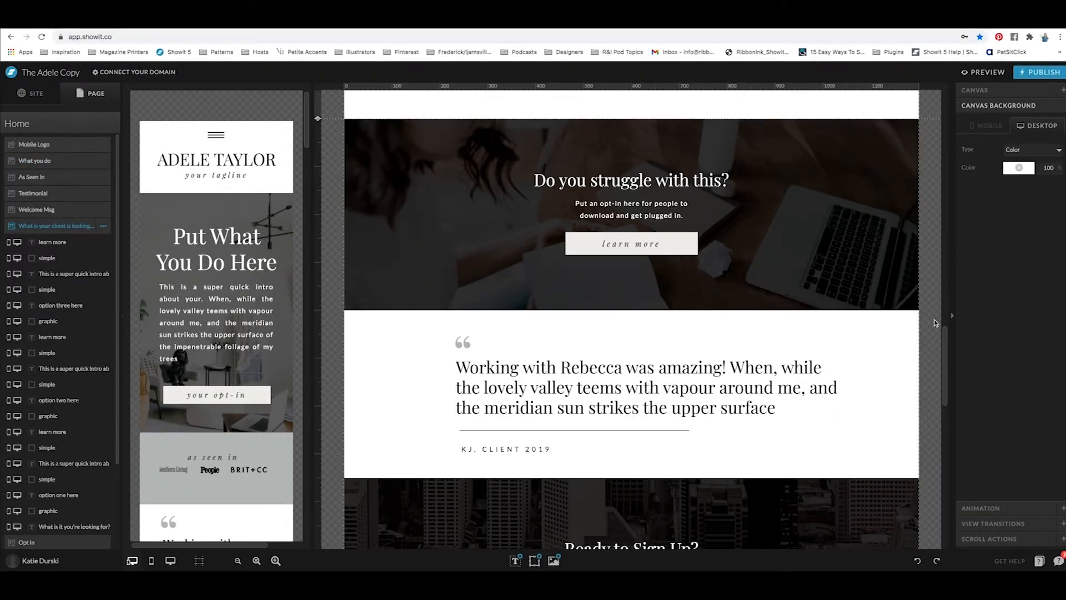
# Step: Look through the Home page canvases and examine the Animation, View Transitions and Scroll Actions settings
pyautogui.moveTo(945, 348); pyautogui.dragTo(924, 202)
pyautogui.scroll(-5, 924, 201)
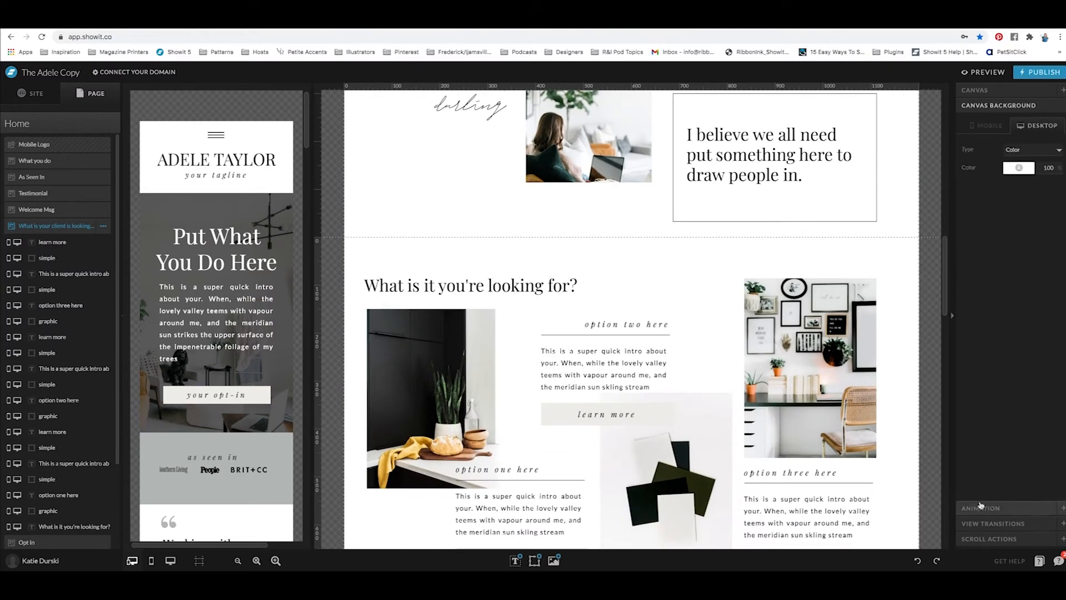
pyautogui.click(980, 508)
pyautogui.click(979, 524)
pyautogui.click(989, 539)
pyautogui.moveTo(942, 282); pyautogui.dragTo(922, 129)
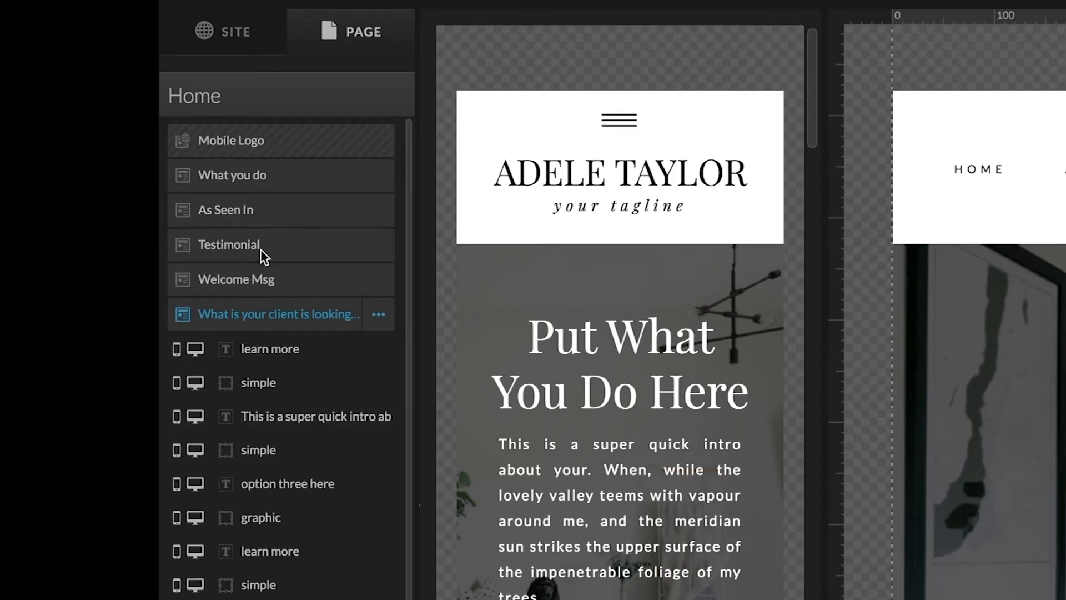
# Step: Look through the site canvases, including Mobile Nav, Footer, Header, Second Footer, Opt In and Call to Action
pyautogui.click(222, 40)
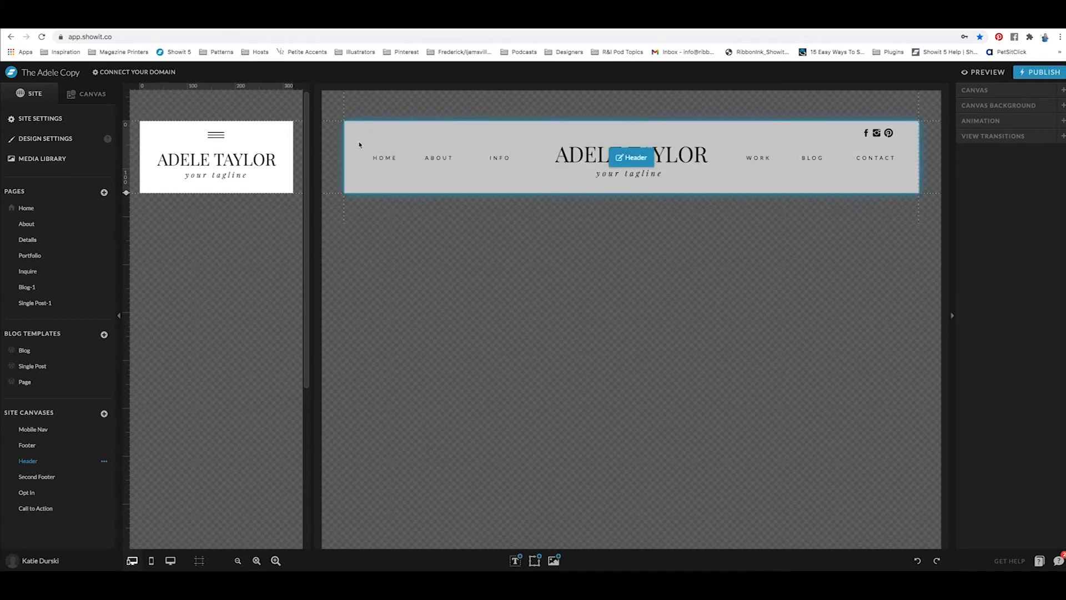
pyautogui.click(372, 159)
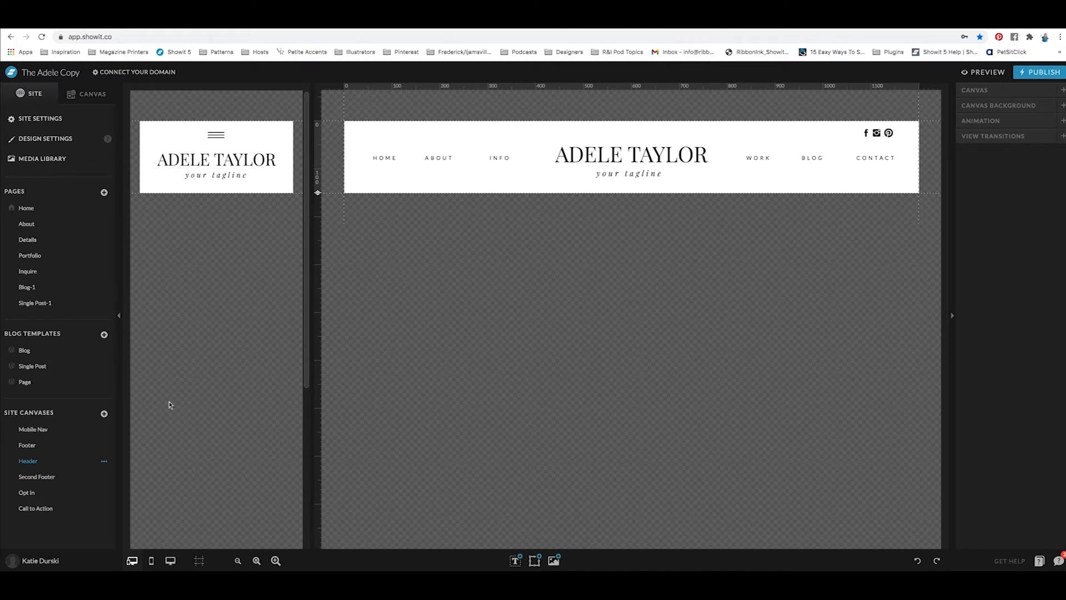
pyautogui.click(29, 432)
pyautogui.click(27, 444)
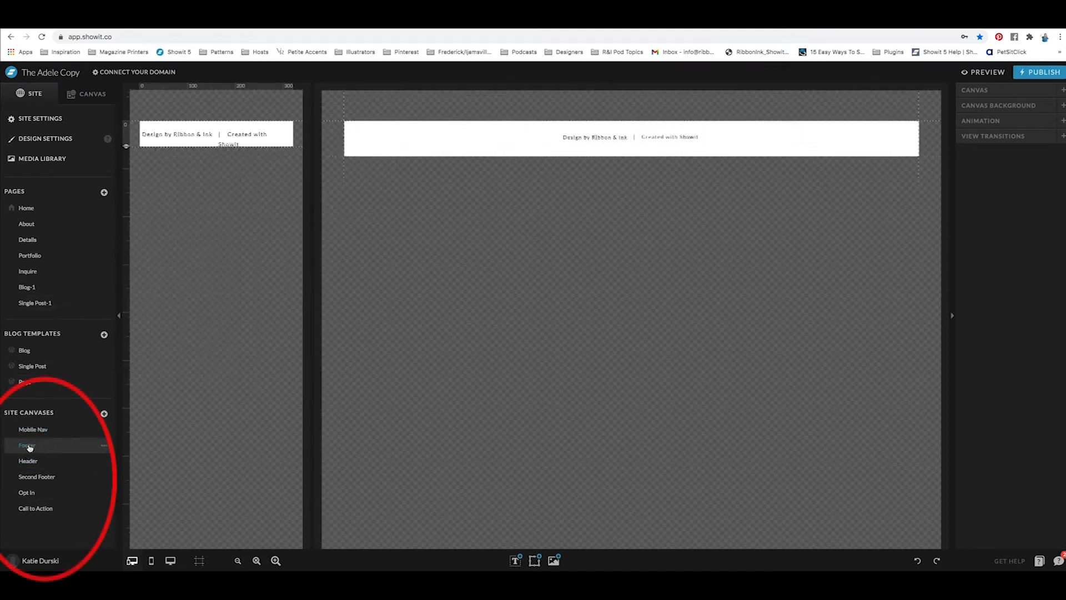
pyautogui.click(29, 460)
pyautogui.click(31, 476)
pyautogui.click(28, 493)
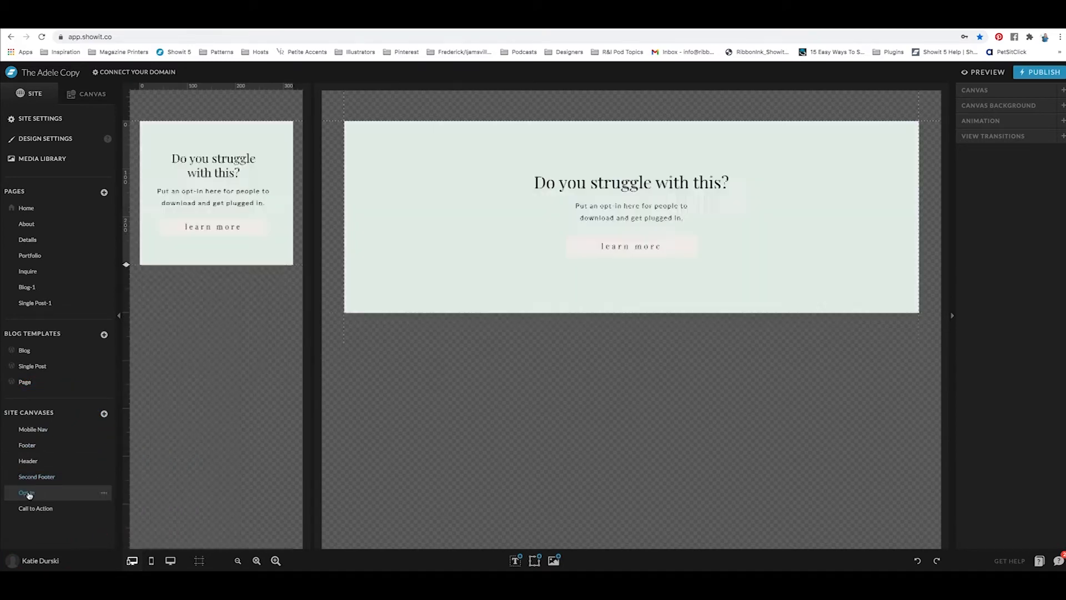
pyautogui.click(30, 508)
pyautogui.click(22, 445)
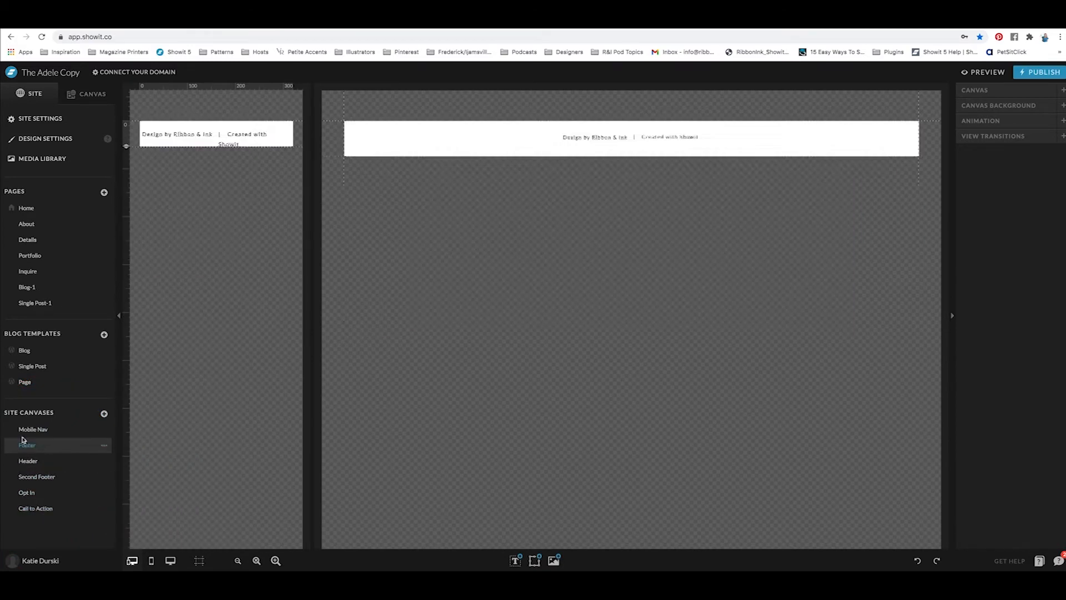
pyautogui.click(73, 429)
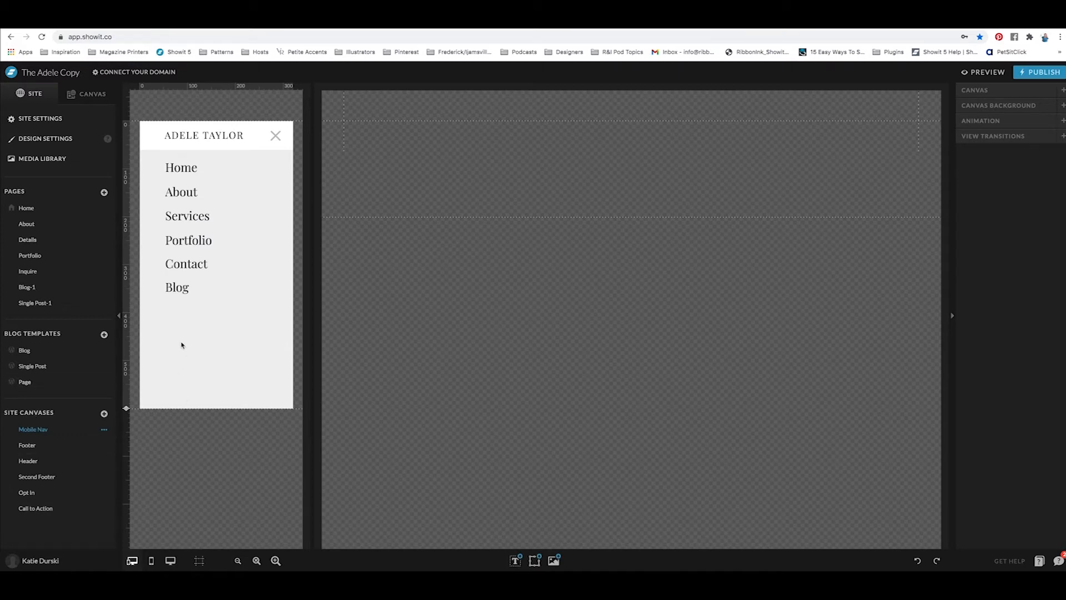
pyautogui.click(45, 477)
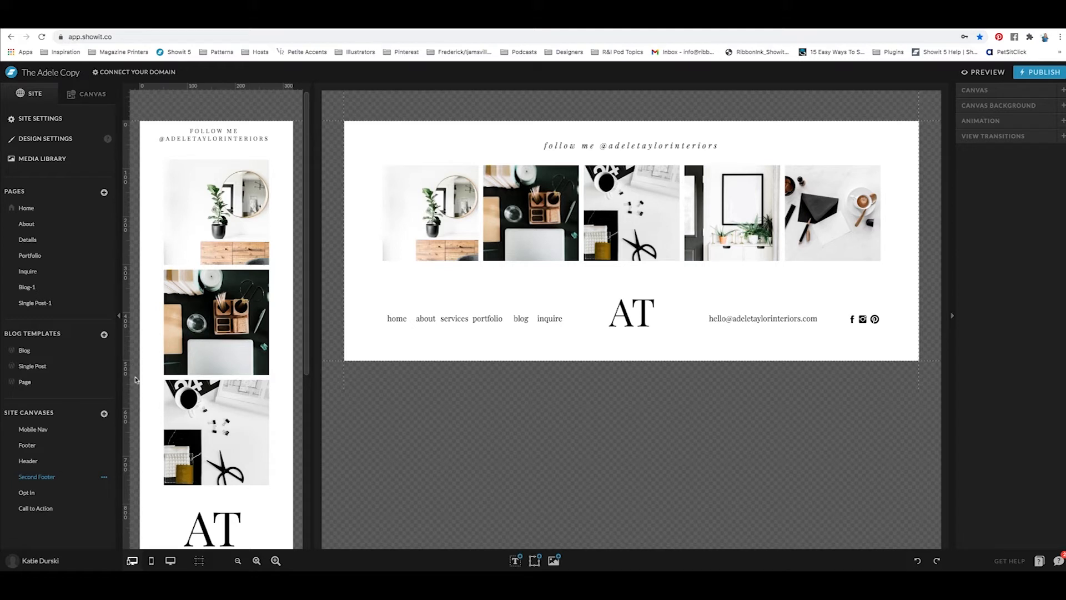
pyautogui.click(82, 433)
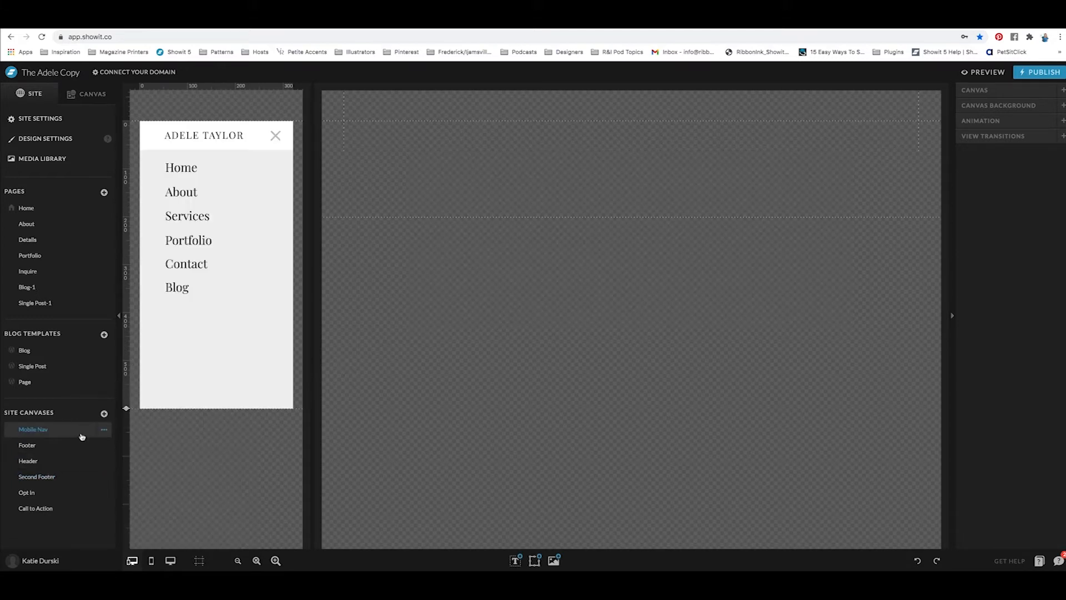
pyautogui.click(43, 463)
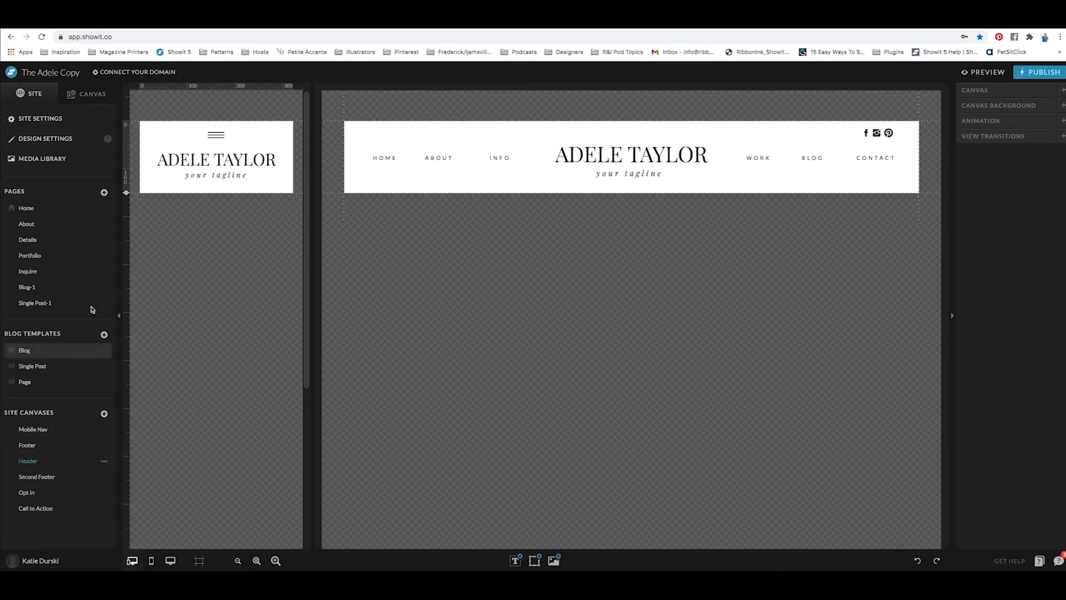
# Step: Inspect the Info and Work navigation links in the desktop Header site canvas
pyautogui.click(494, 172)
pyautogui.doubleClick(492, 173)
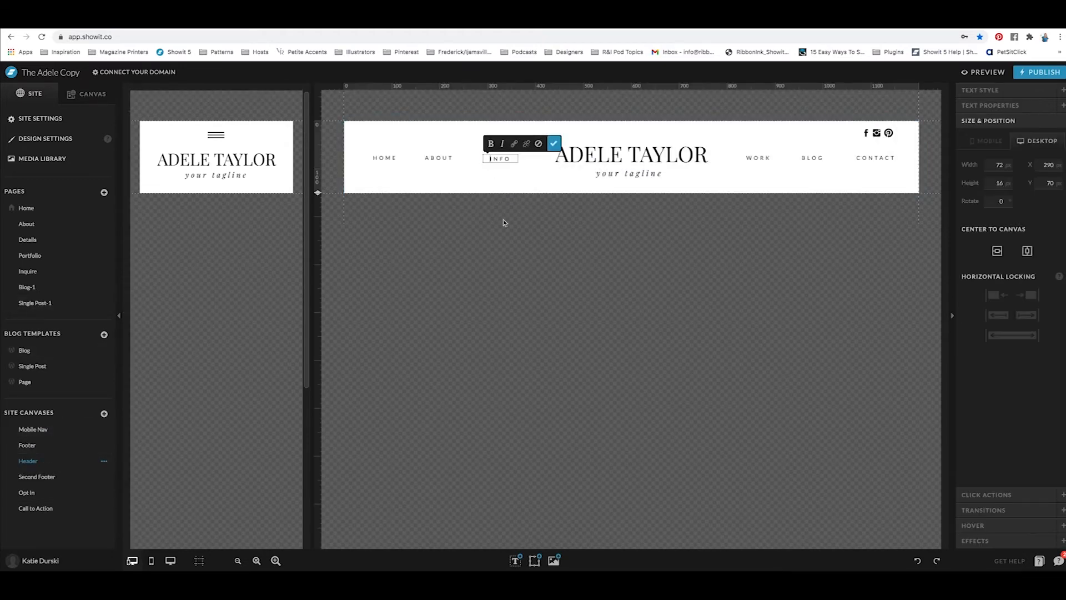
pyautogui.click(776, 186)
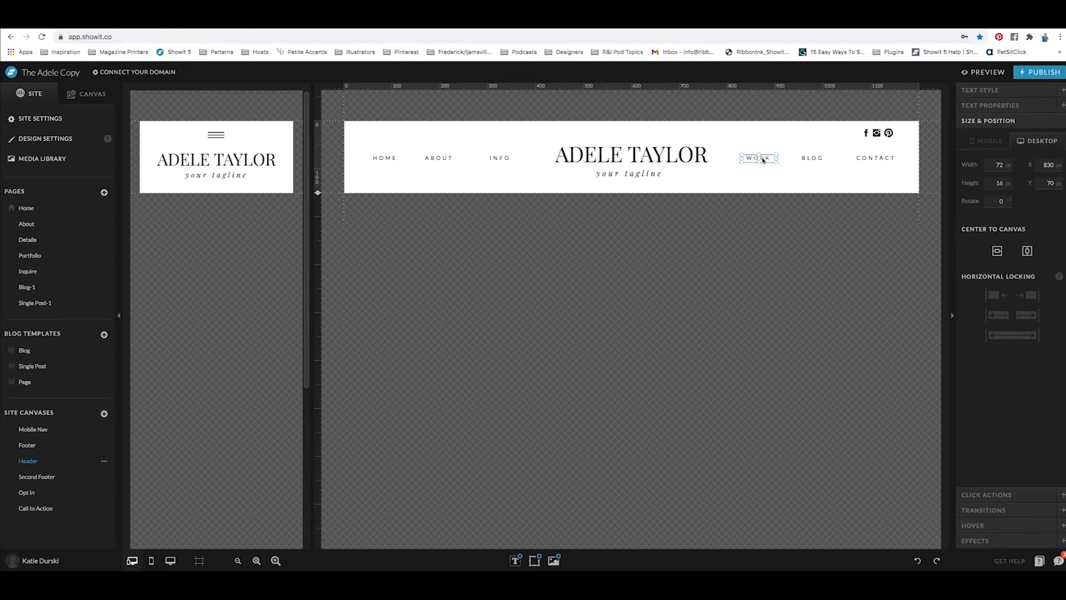
pyautogui.doubleClick(784, 184)
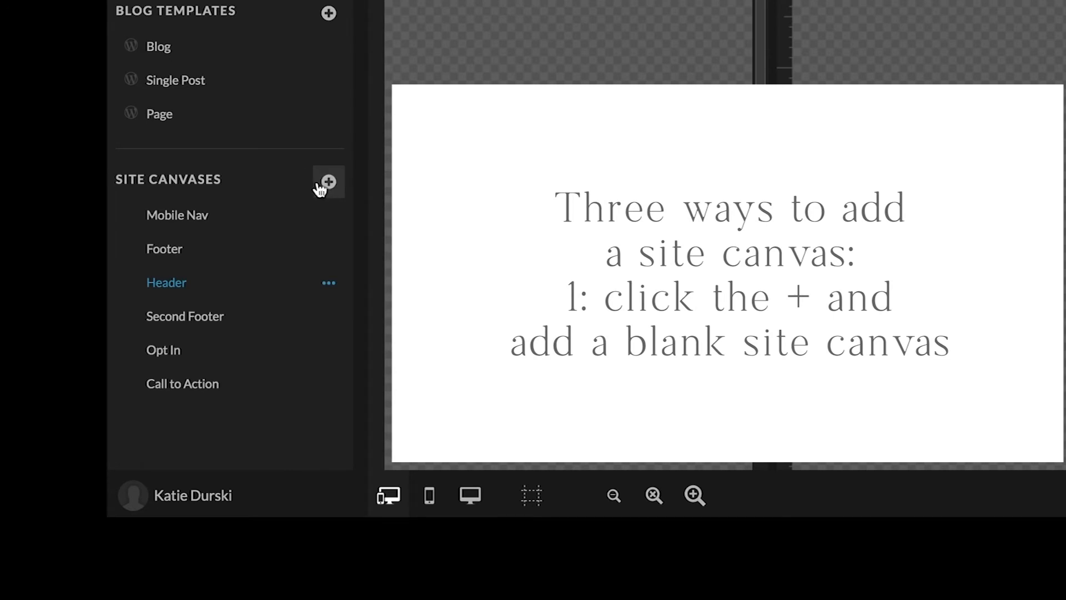
# Step: Try adding a blank site canvas, and delete it again
pyautogui.click(322, 188)
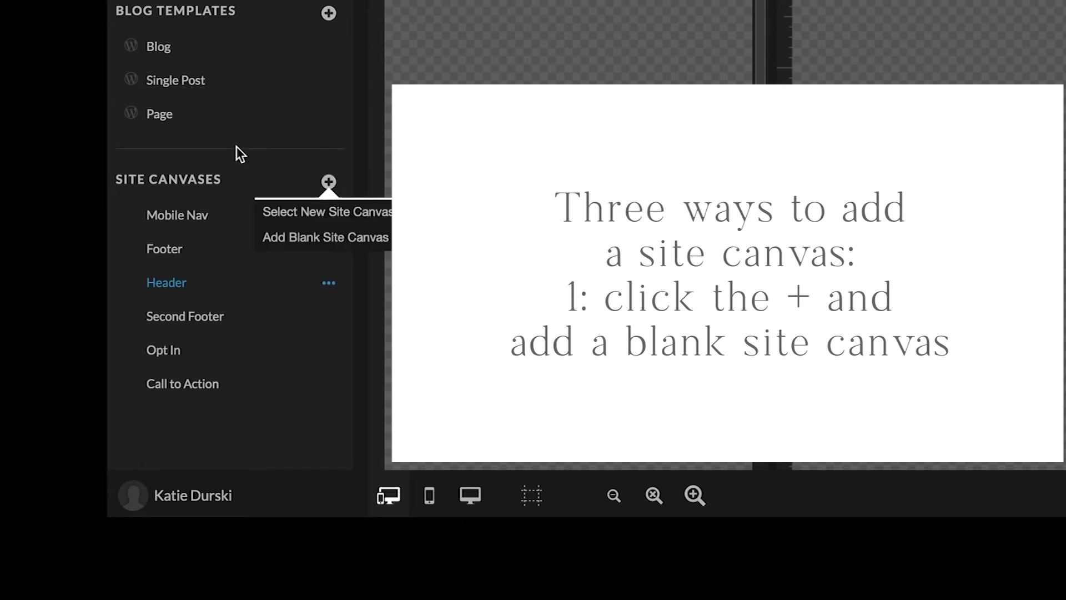
pyautogui.click(261, 239)
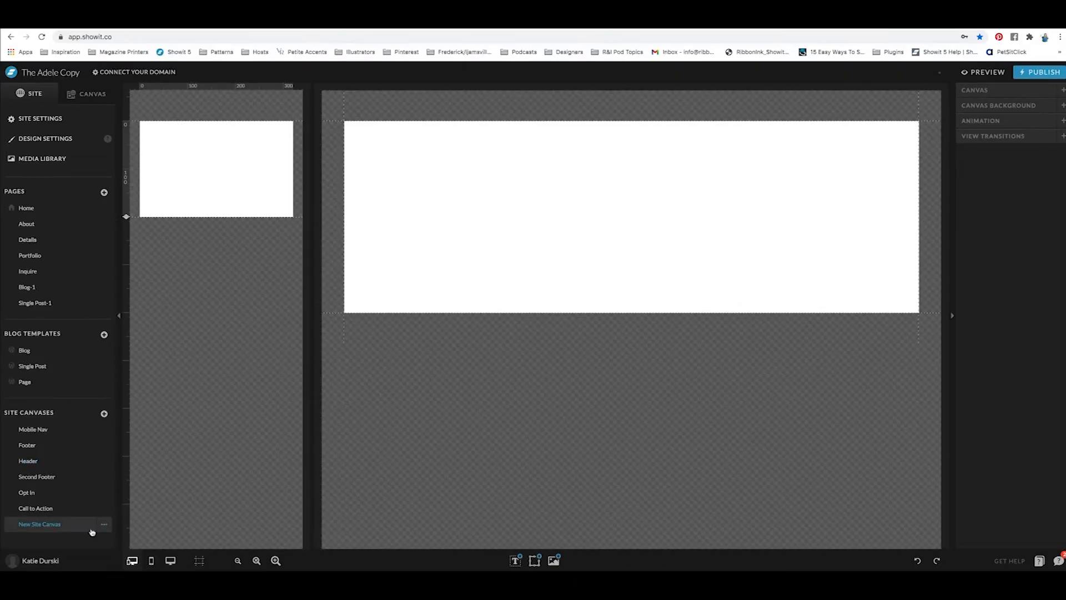
pyautogui.click(105, 526)
pyautogui.click(99, 560)
pyautogui.click(654, 161)
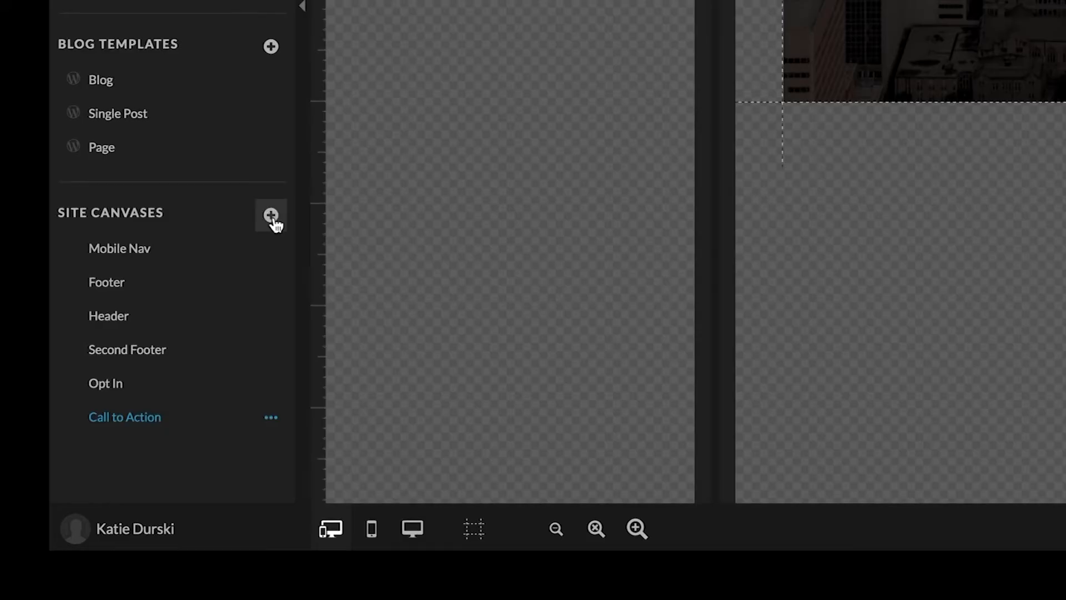
# Step: Start selecting a new site canvas from the Showit Library, and preview The Clarissa template's Menu Button canvas
pyautogui.click(104, 415)
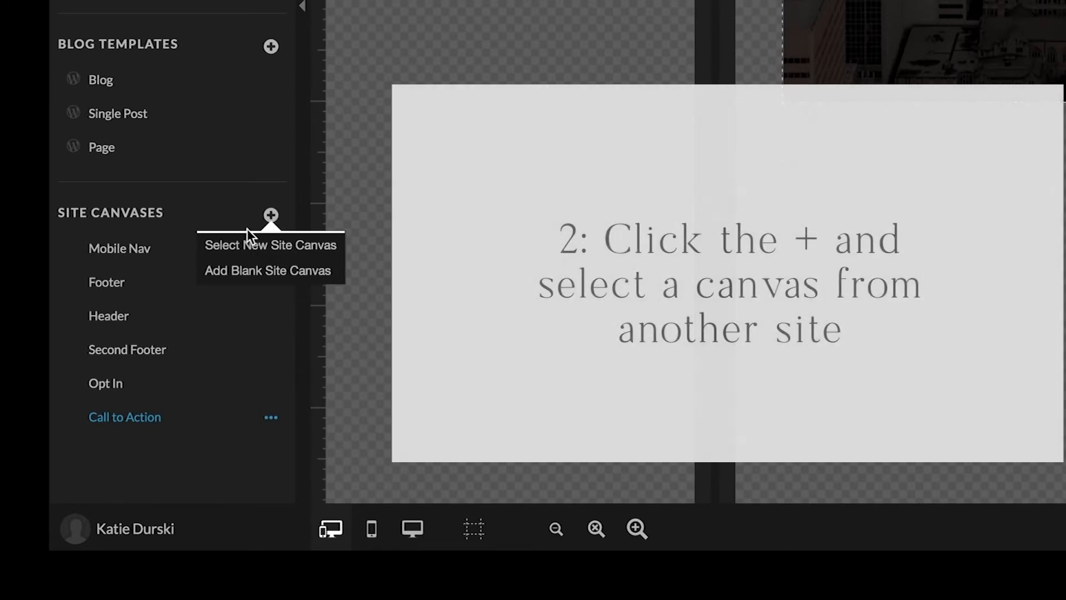
pyautogui.click(229, 250)
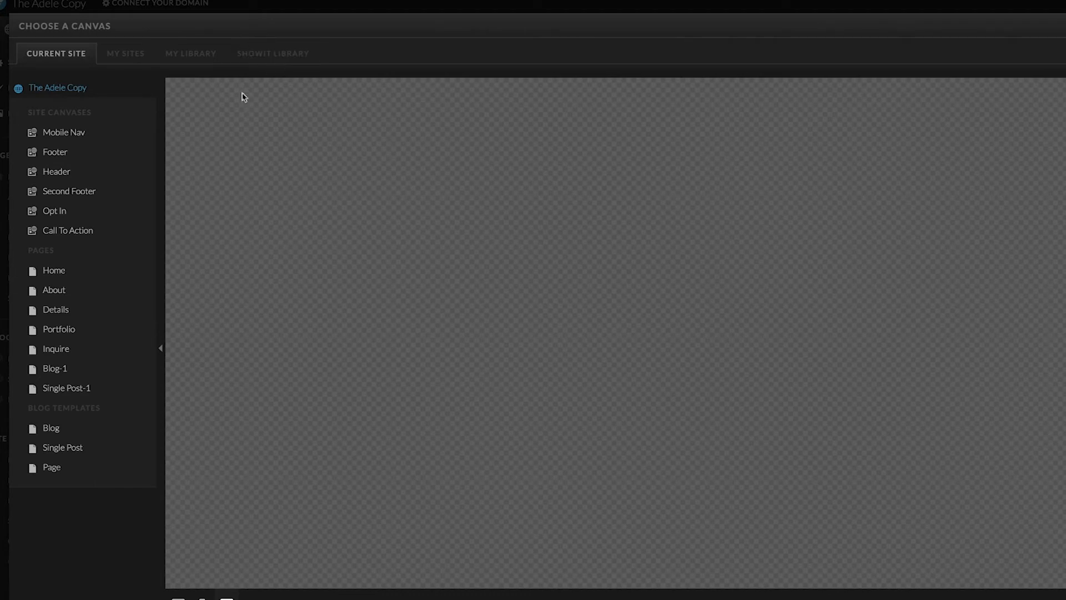
pyautogui.click(267, 58)
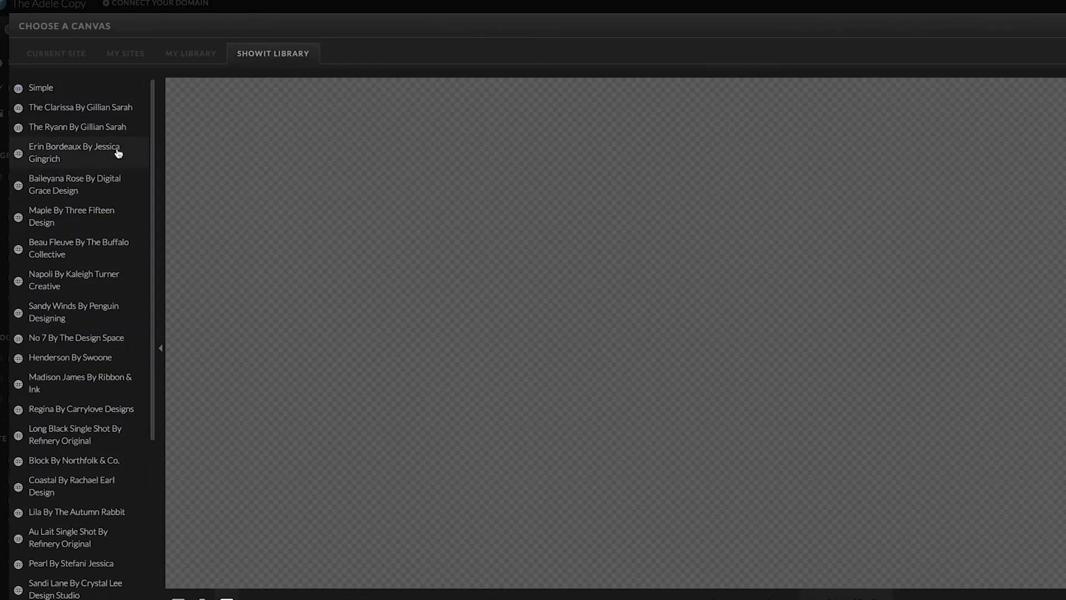
pyautogui.click(83, 107)
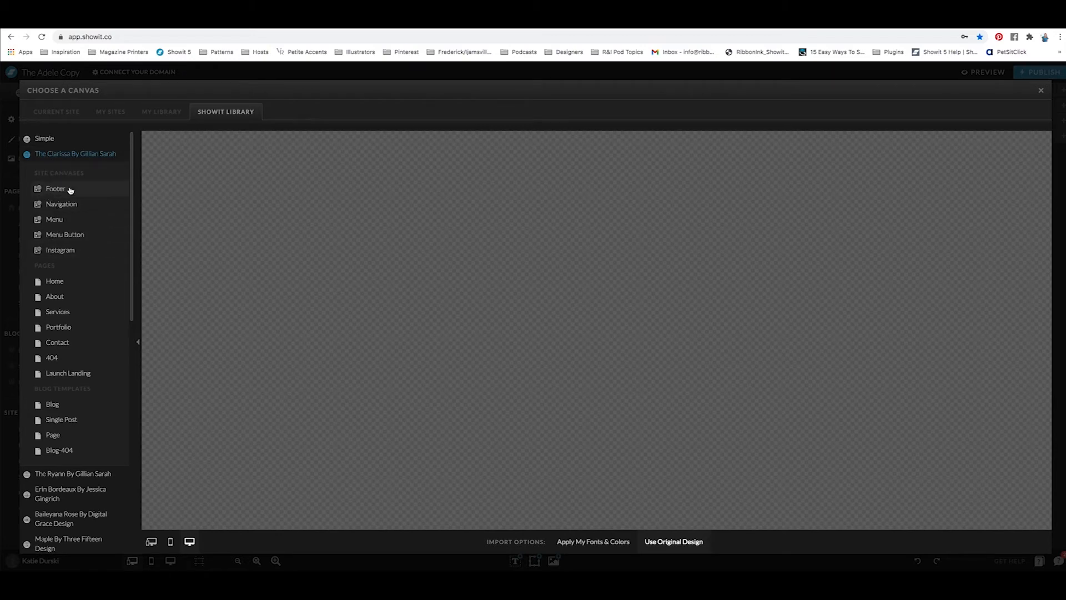
pyautogui.click(68, 236)
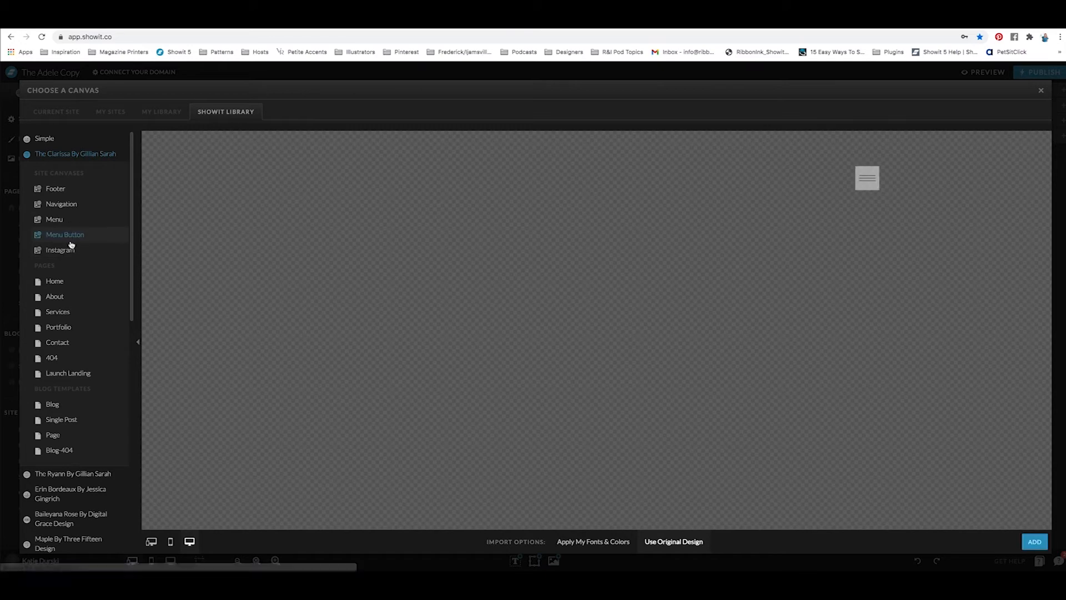
# Step: Preview The Clarissa's Home page and its Menu, Header, Intro and Navigation canvases
pyautogui.click(67, 283)
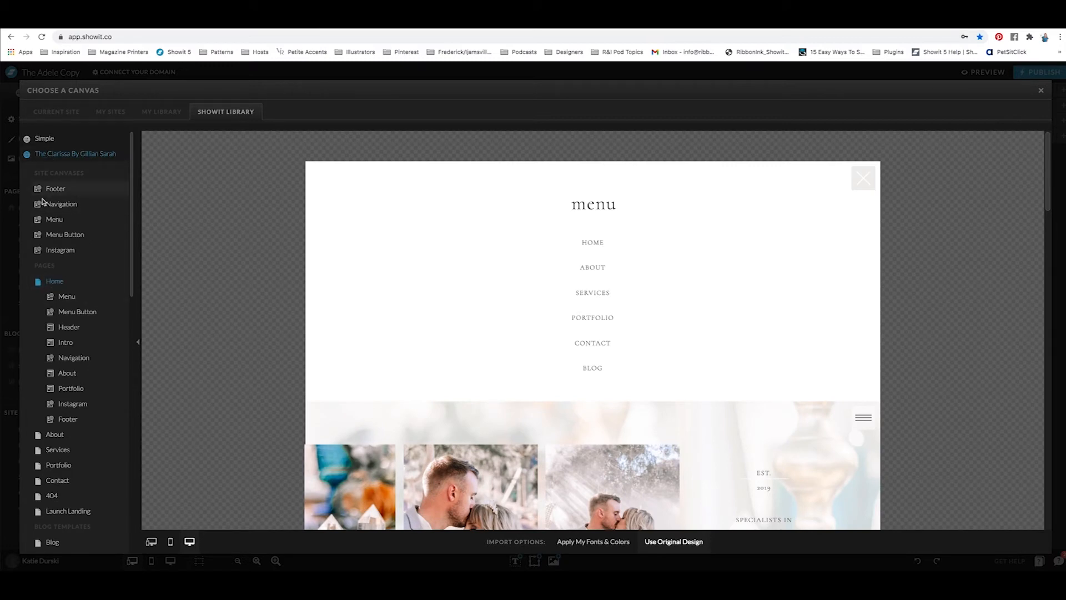
pyautogui.click(69, 298)
pyautogui.click(70, 330)
pyautogui.click(67, 343)
pyautogui.click(67, 358)
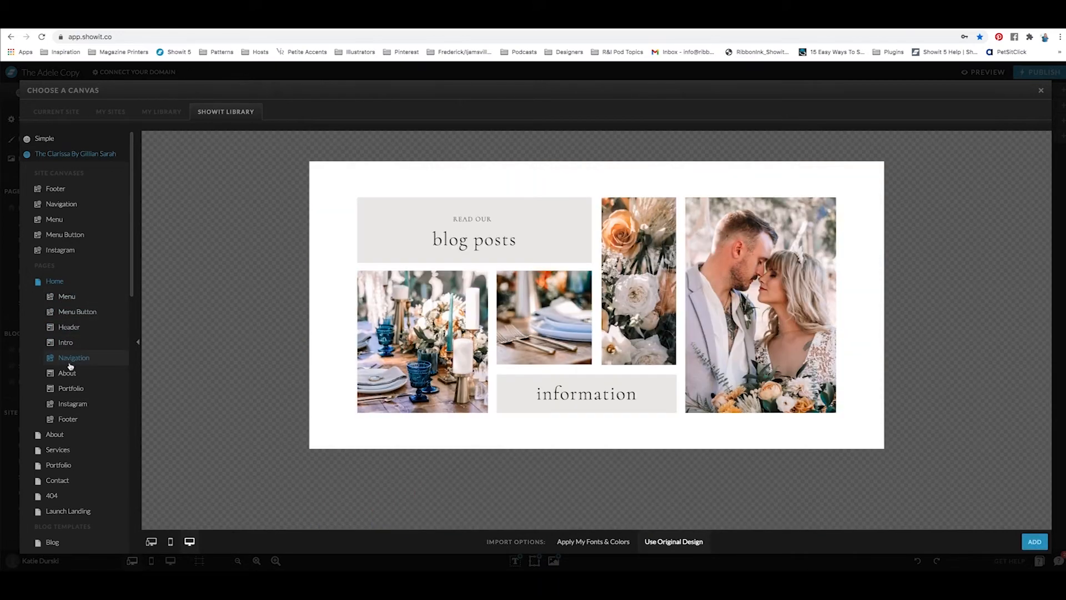
pyautogui.click(67, 342)
pyautogui.click(68, 328)
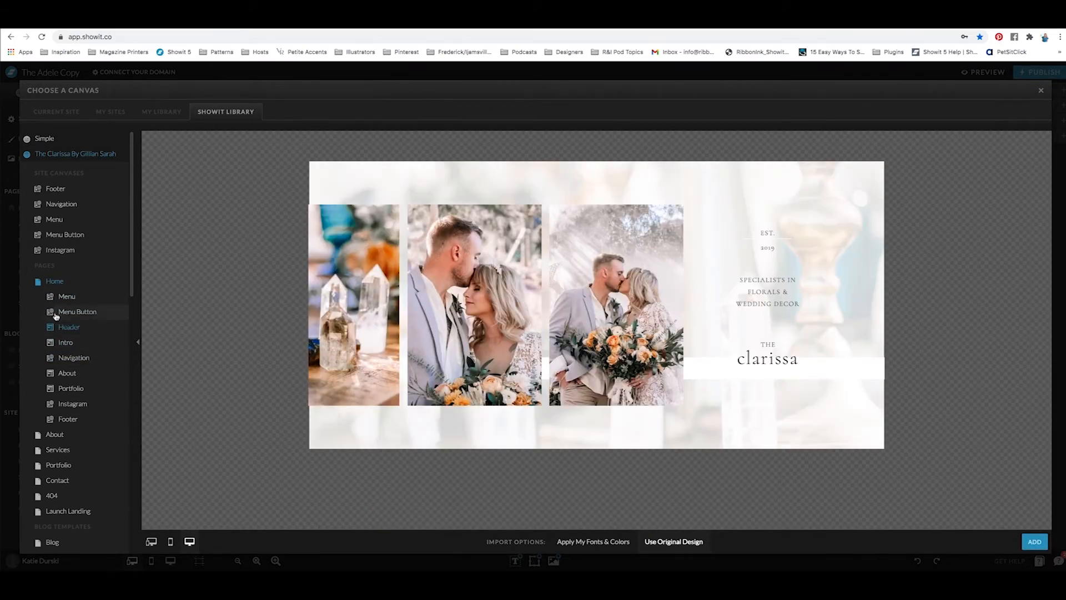
# Step: Add The Clarissa's Home page Header as a site canvas with Apply My Fonts & Colors, and open the imported canvas
pyautogui.click(65, 328)
pyautogui.click(65, 329)
pyautogui.click(592, 542)
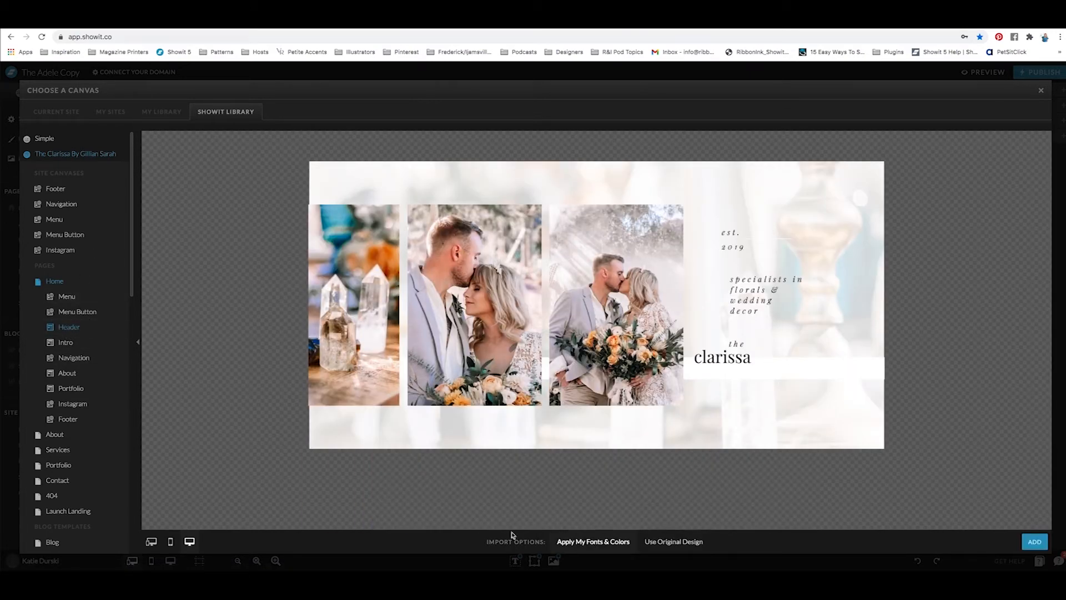
pyautogui.click(1034, 541)
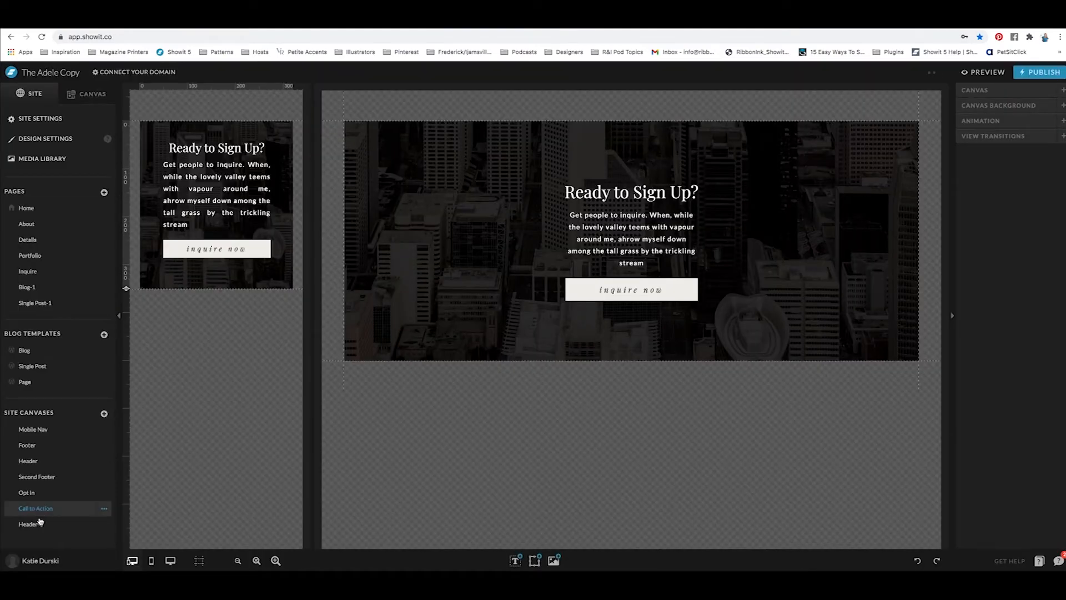
pyautogui.click(40, 522)
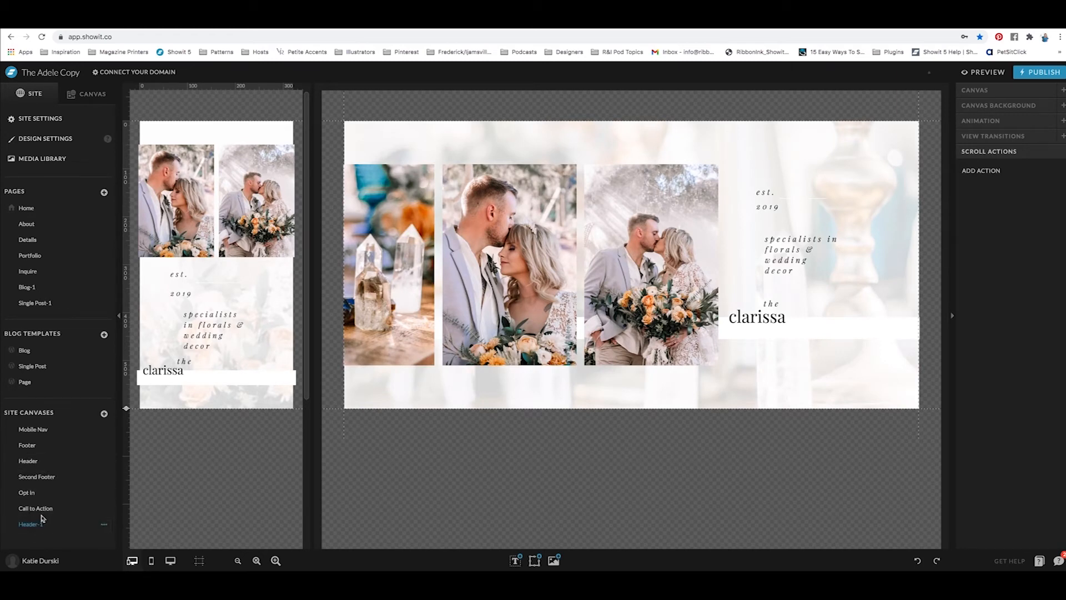
# Step: Delete the imported Header-1 site canvas
pyautogui.click(103, 524)
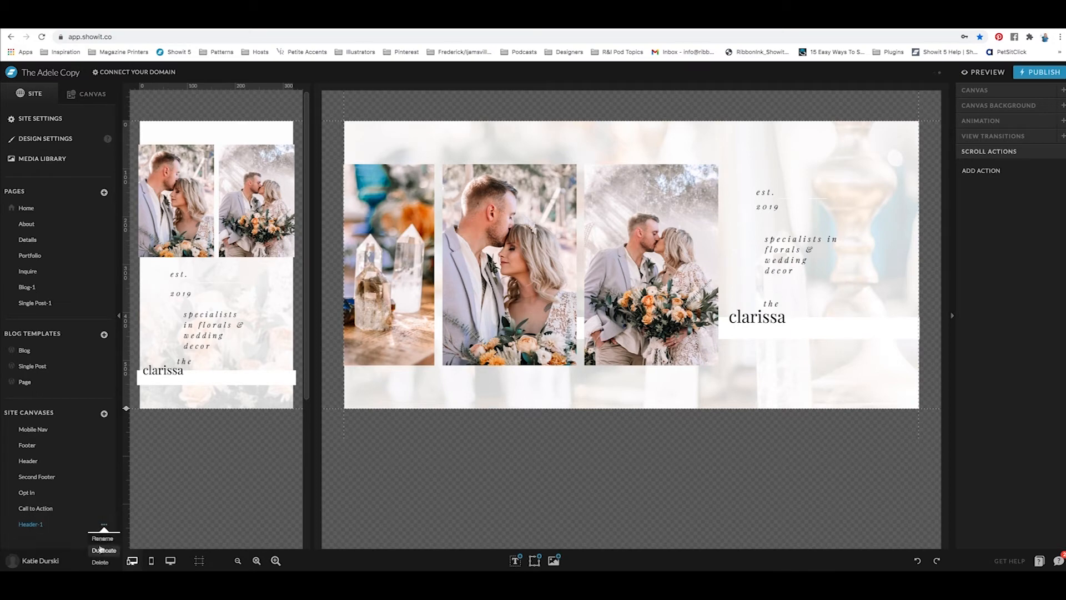
pyautogui.click(97, 562)
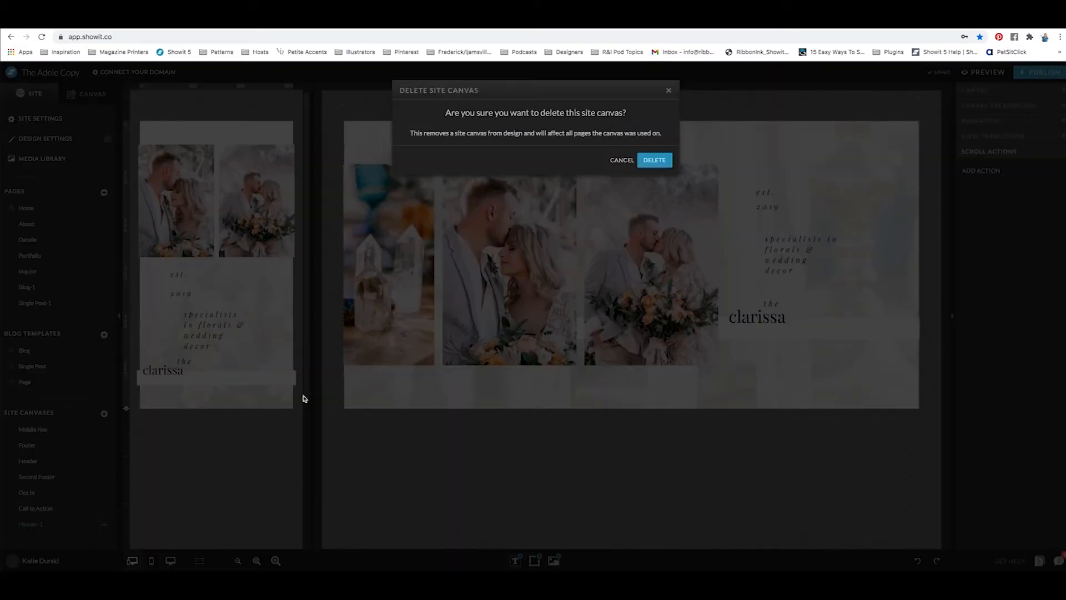
pyautogui.click(645, 162)
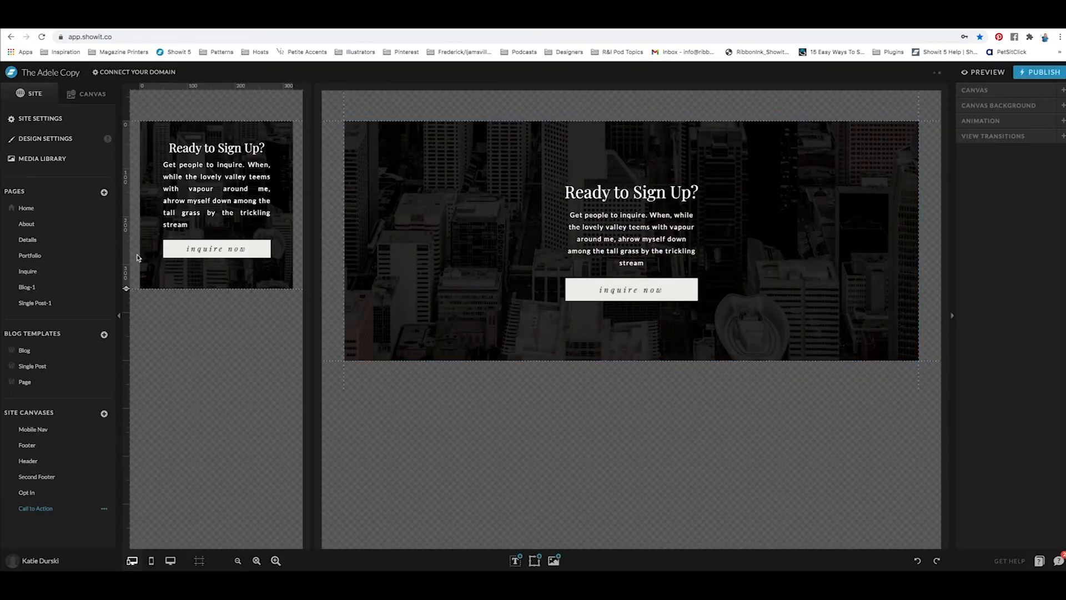
# Step: Open the Home page's canvas list and view its As Seen In and Opt In canvases
pyautogui.click(63, 211)
pyautogui.click(85, 96)
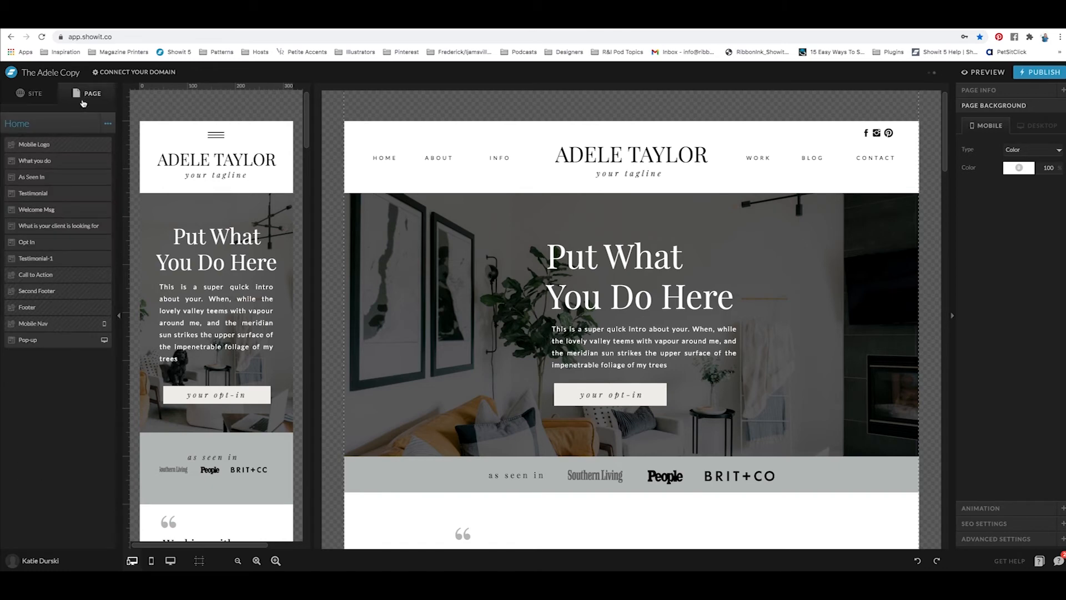
pyautogui.click(58, 178)
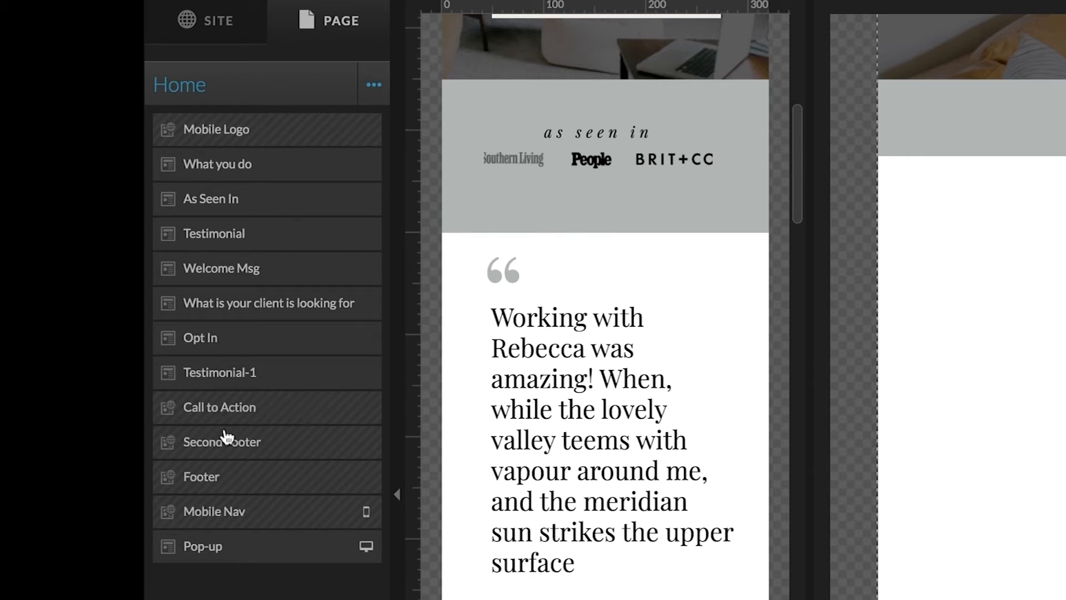
pyautogui.click(233, 344)
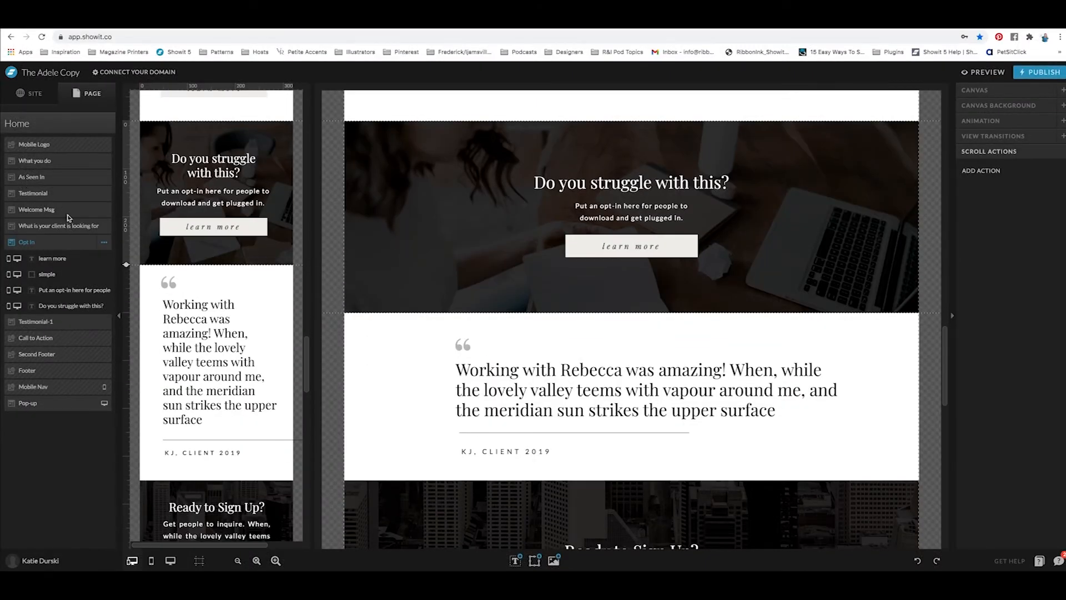
# Step: Convert the Home page's As Seen In canvas to a site canvas
pyautogui.click(23, 179)
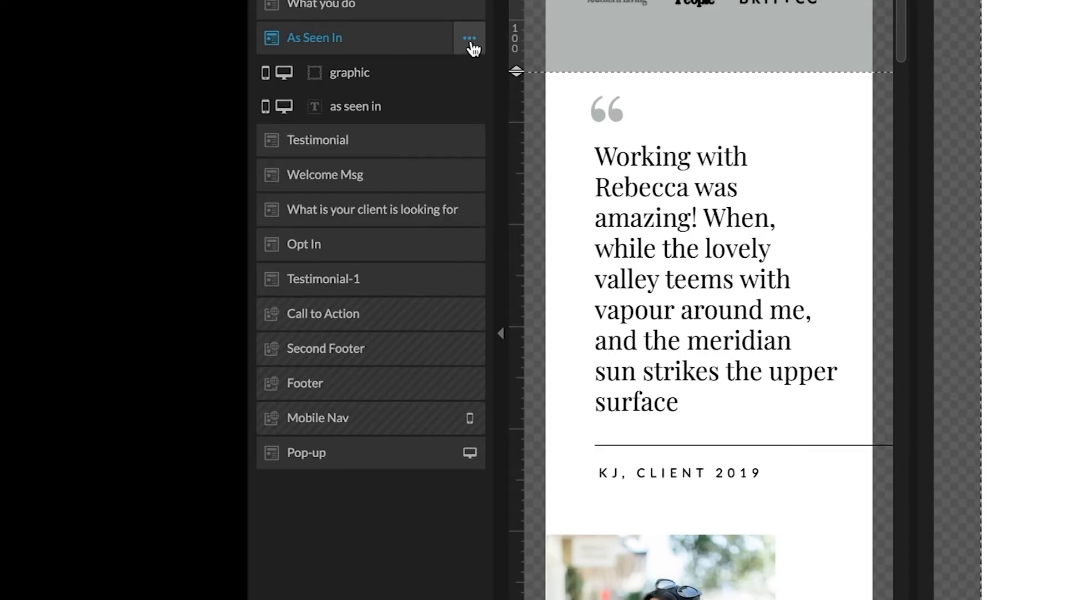
pyautogui.click(469, 39)
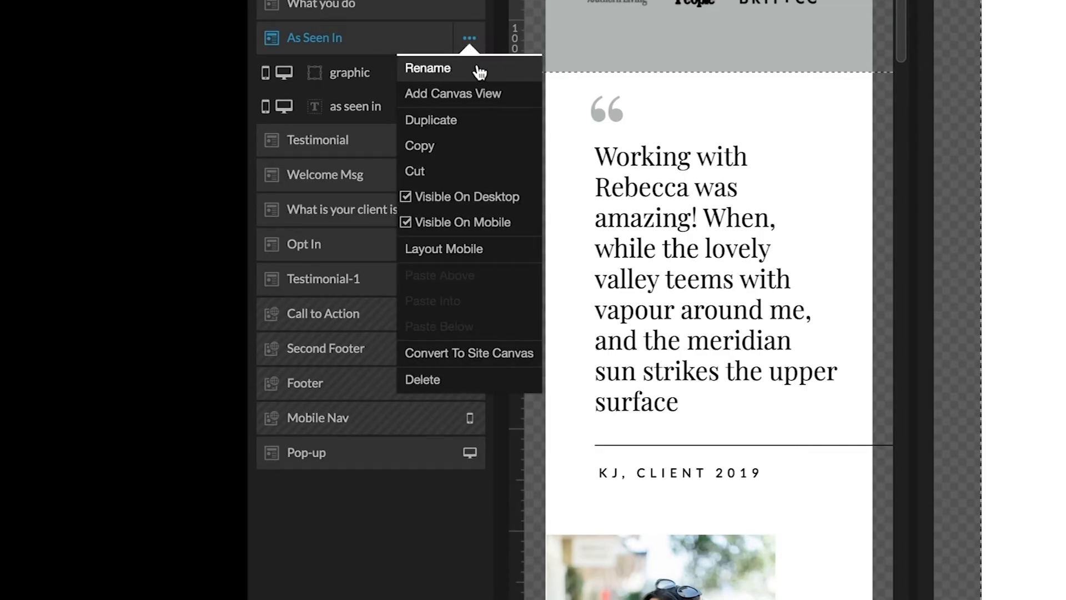
pyautogui.click(488, 358)
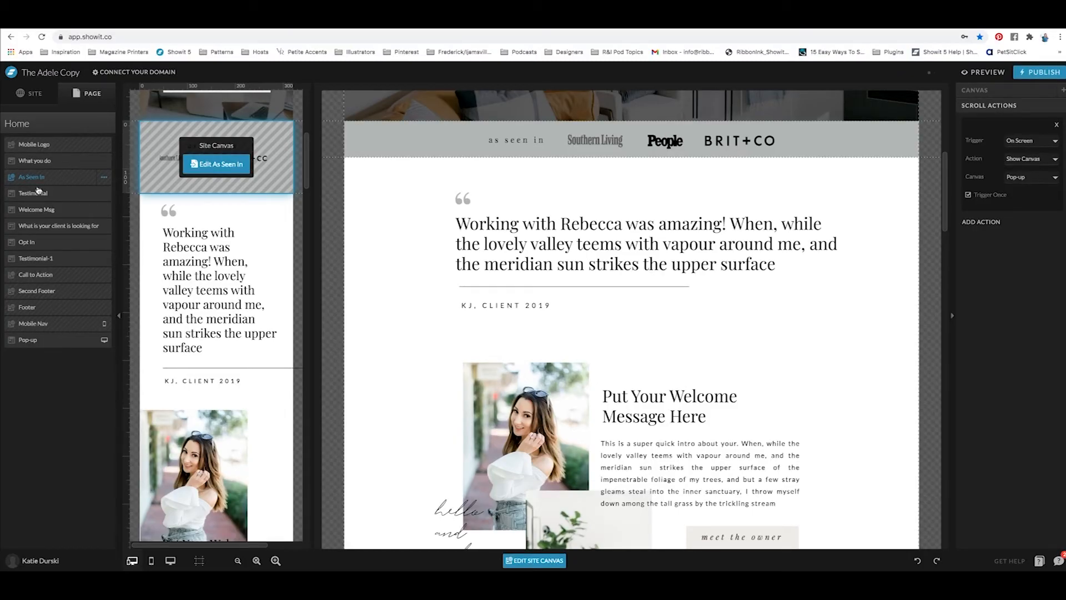
# Step: Convert the Home page's As Seen In site canvas back to a page canvas
pyautogui.moveTo(518, 148)
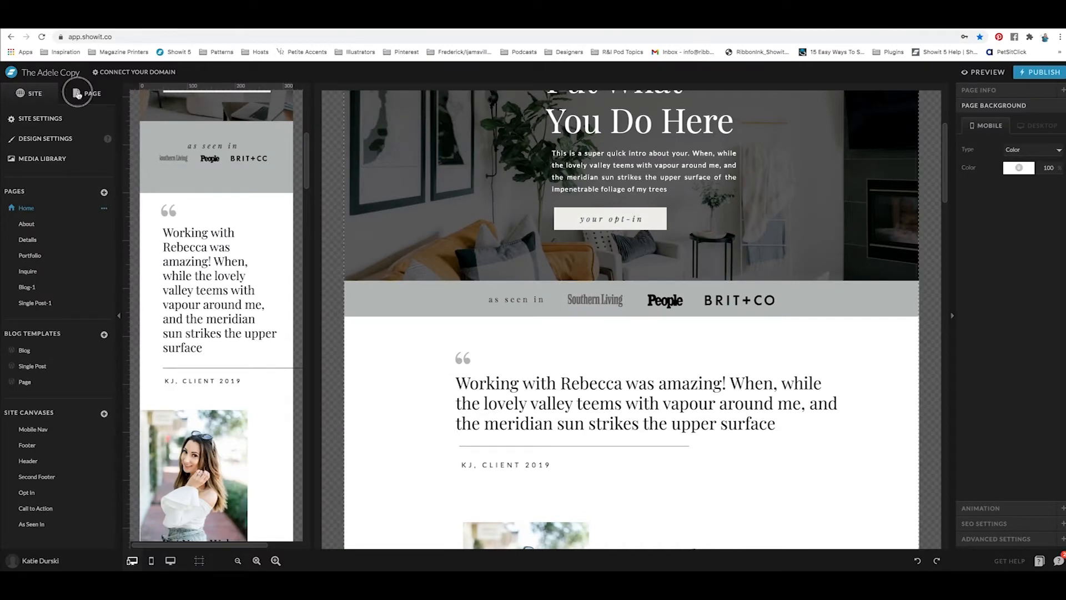
pyautogui.click(86, 93)
pyautogui.click(42, 182)
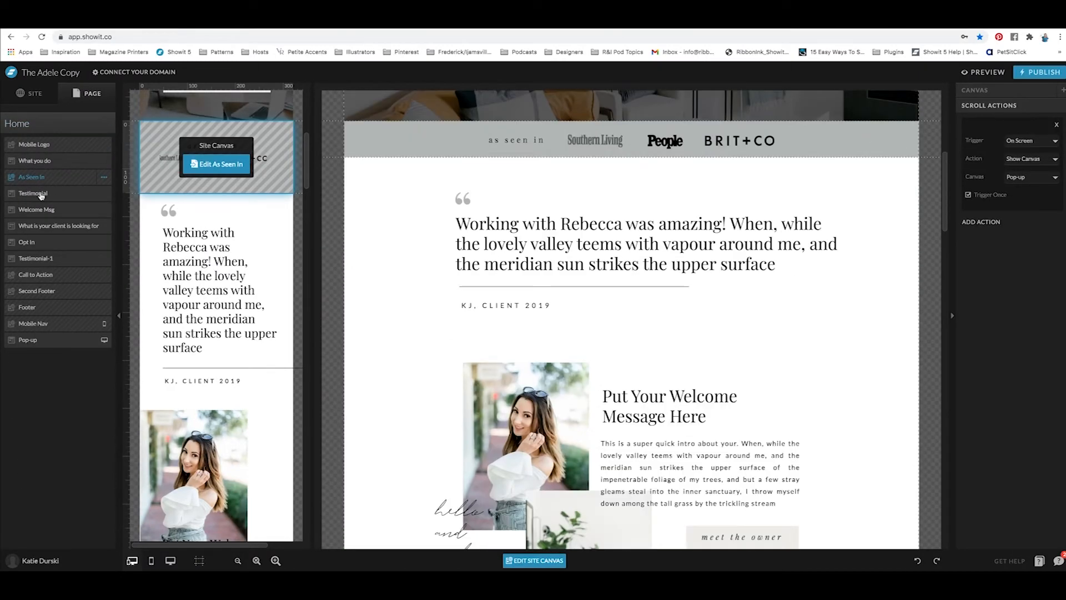
pyautogui.press('Escape')
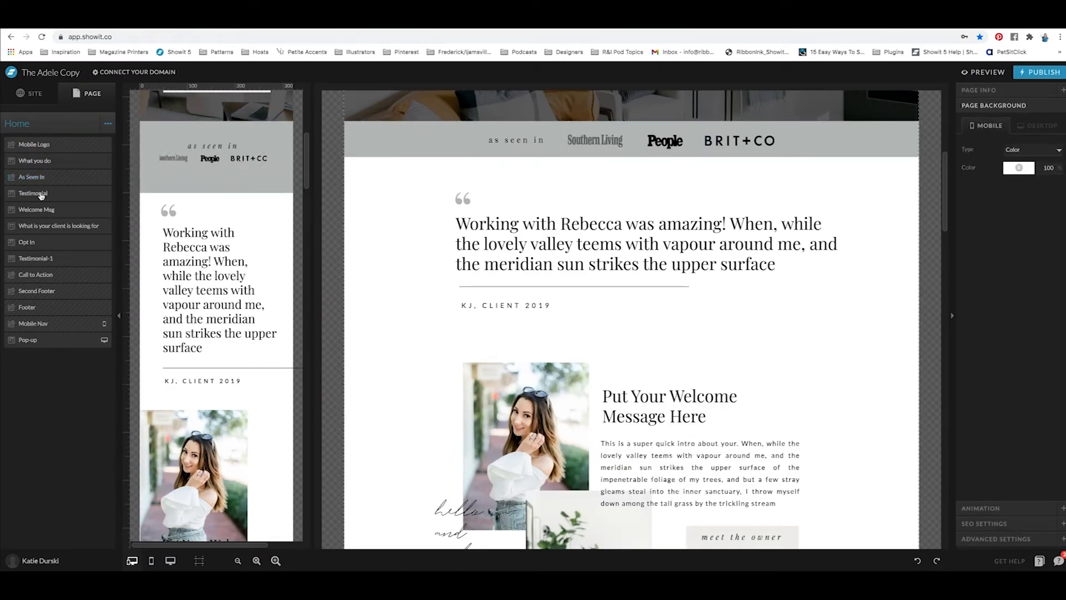
pyautogui.click(81, 179)
pyautogui.click(104, 177)
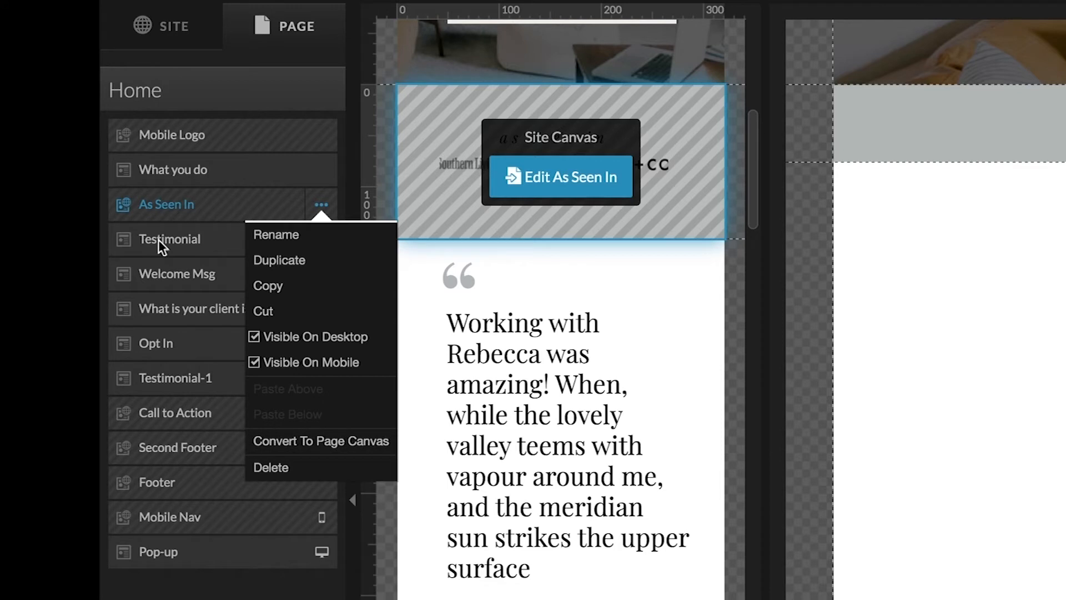
pyautogui.click(314, 447)
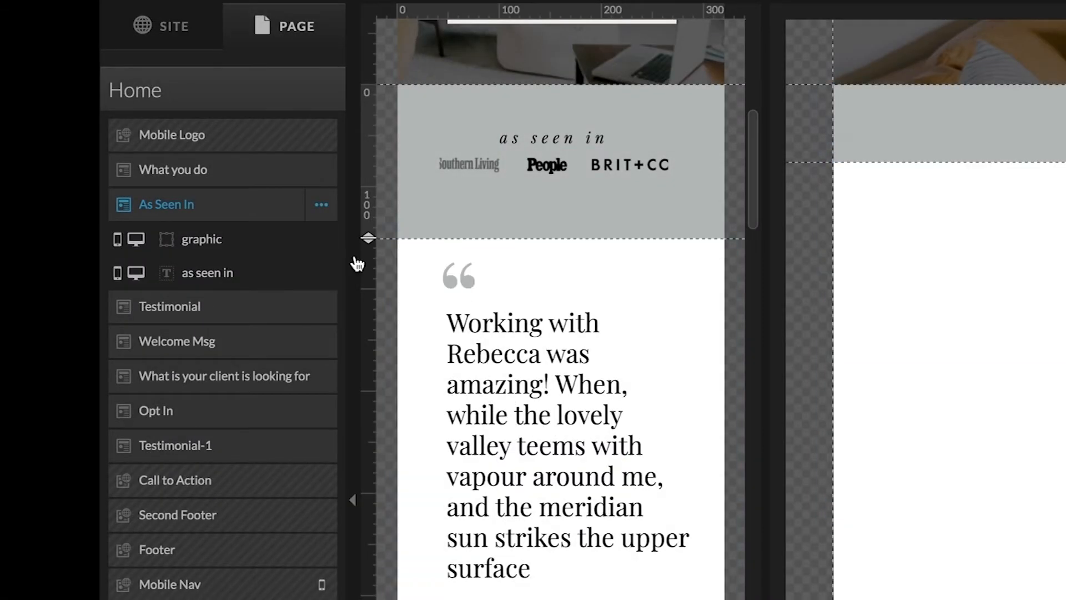
# Step: Copy the Home page's As Seen In page canvas
pyautogui.click(320, 205)
pyautogui.click(263, 309)
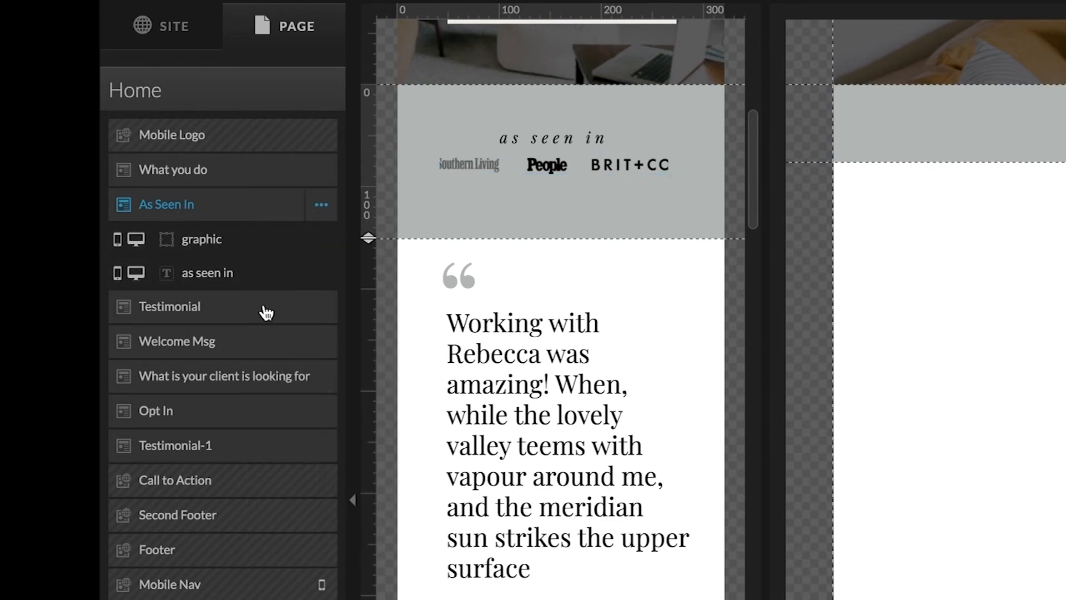
pyautogui.click(196, 87)
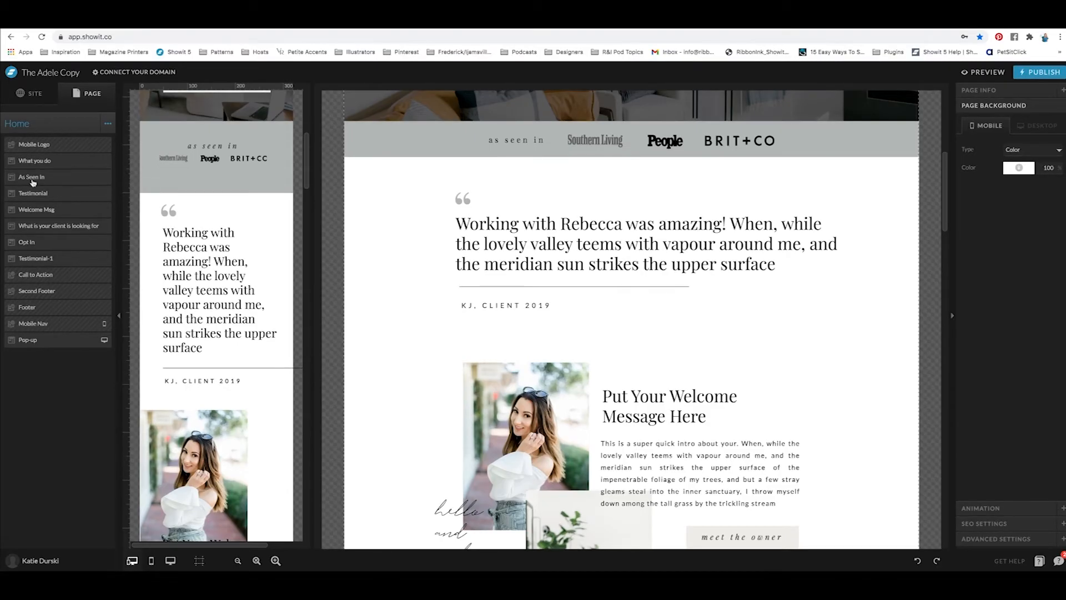
pyautogui.click(44, 177)
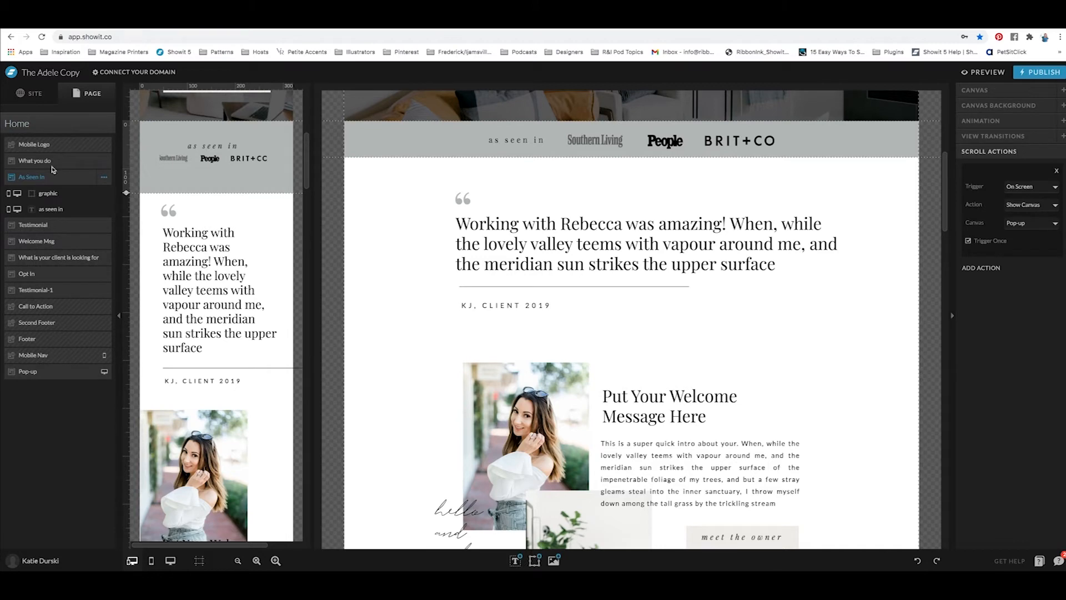
pyautogui.click(104, 177)
pyautogui.click(93, 233)
# Step: Paste the As Seen In canvas into the About page and place it directly below the Your belief / philosophy canvas
pyautogui.click(30, 93)
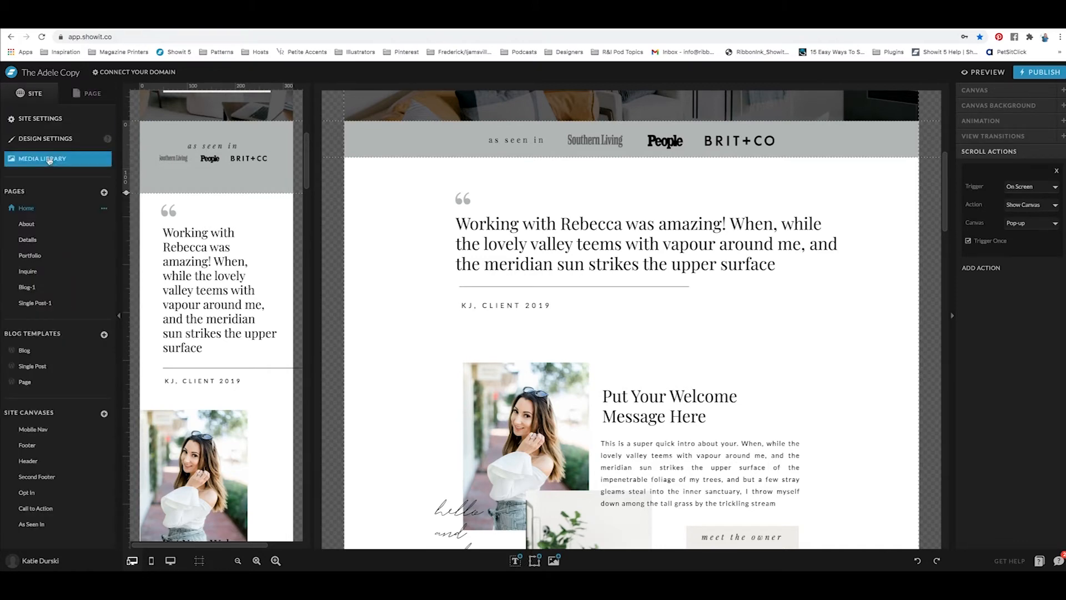
pyautogui.click(68, 227)
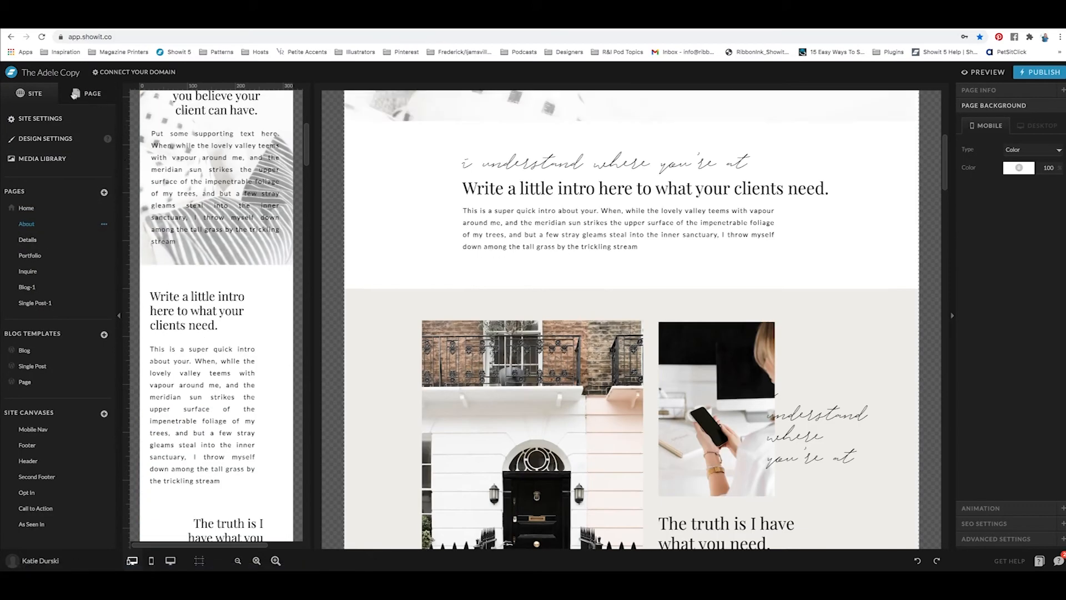
pyautogui.click(97, 91)
pyautogui.click(107, 125)
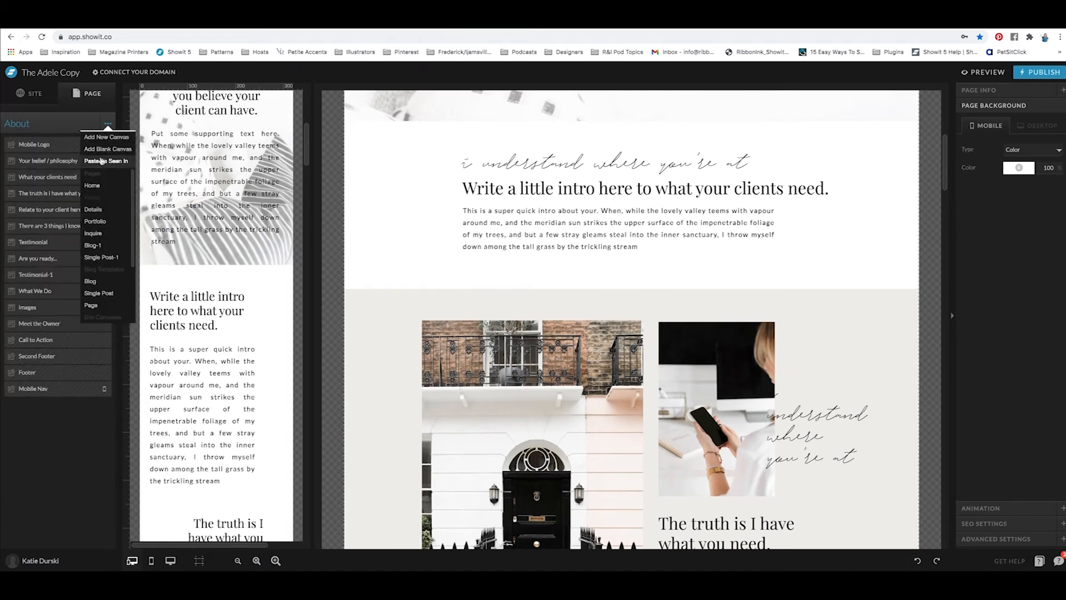
pyautogui.click(102, 162)
pyautogui.moveTo(38, 401); pyautogui.dragTo(56, 178)
pyautogui.click(56, 177)
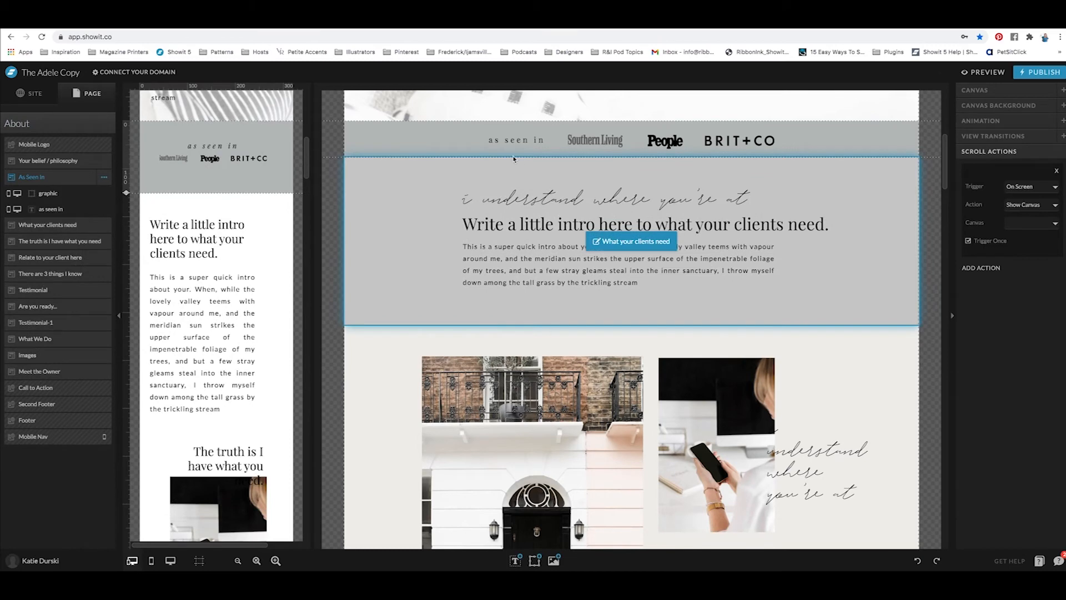
# Step: Return to the Home page and convert its As Seen In page canvas to a site canvas
pyautogui.click(29, 93)
pyautogui.click(26, 207)
pyautogui.click(437, 155)
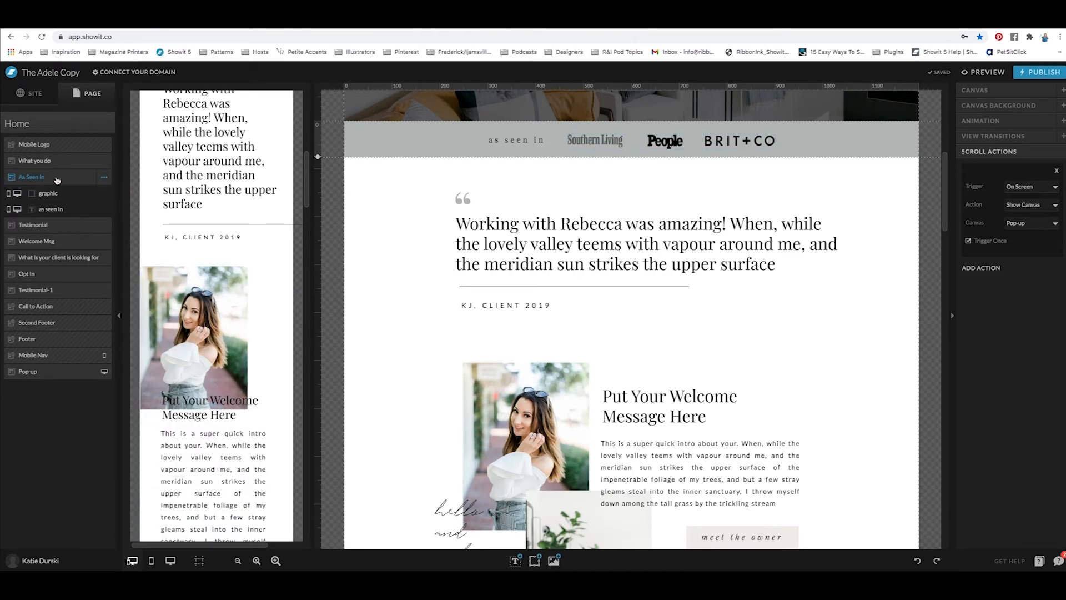
pyautogui.click(104, 177)
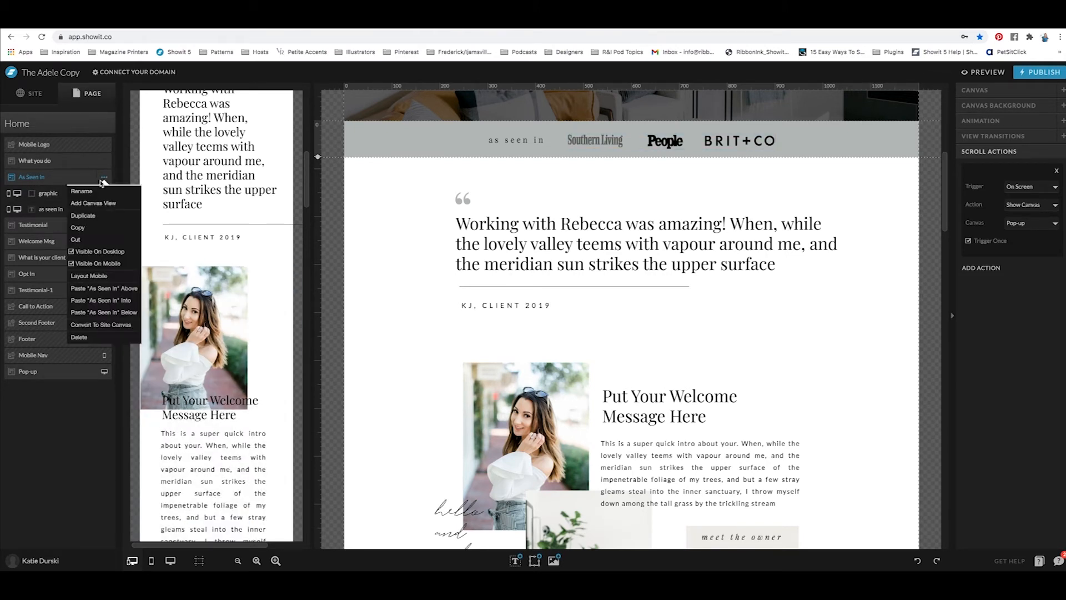
pyautogui.click(100, 326)
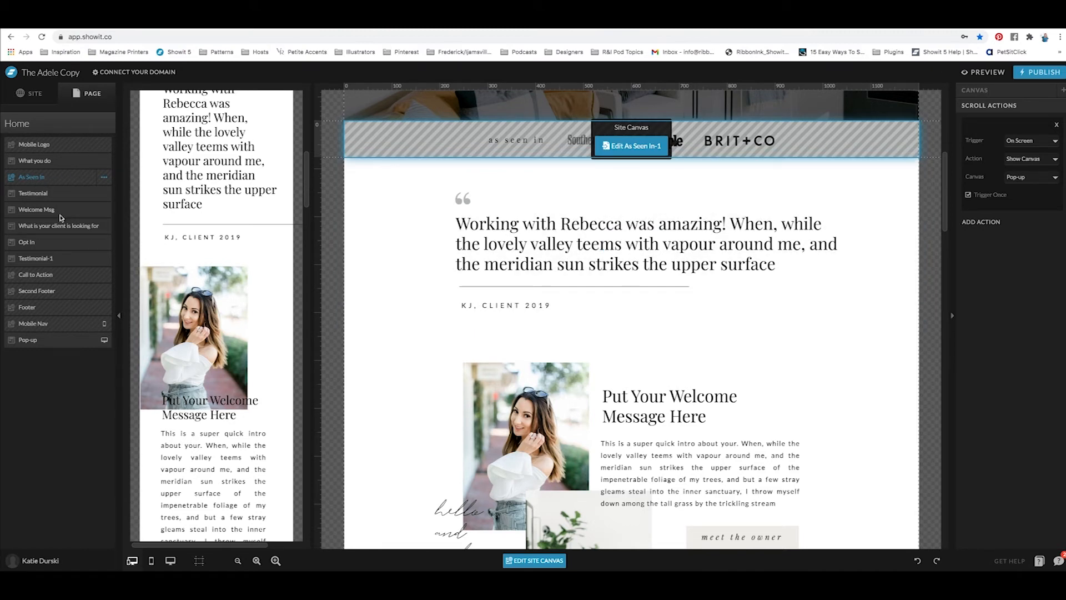
# Step: Open the About page's As Seen In canvas and convert it to a site canvas
pyautogui.click(33, 97)
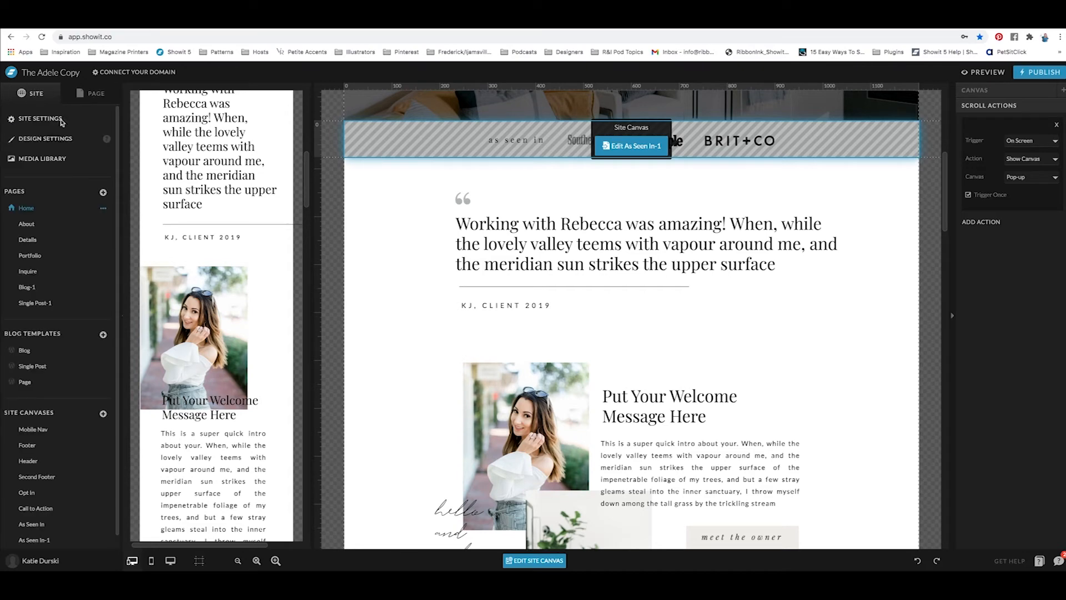
pyautogui.click(33, 225)
pyautogui.click(90, 94)
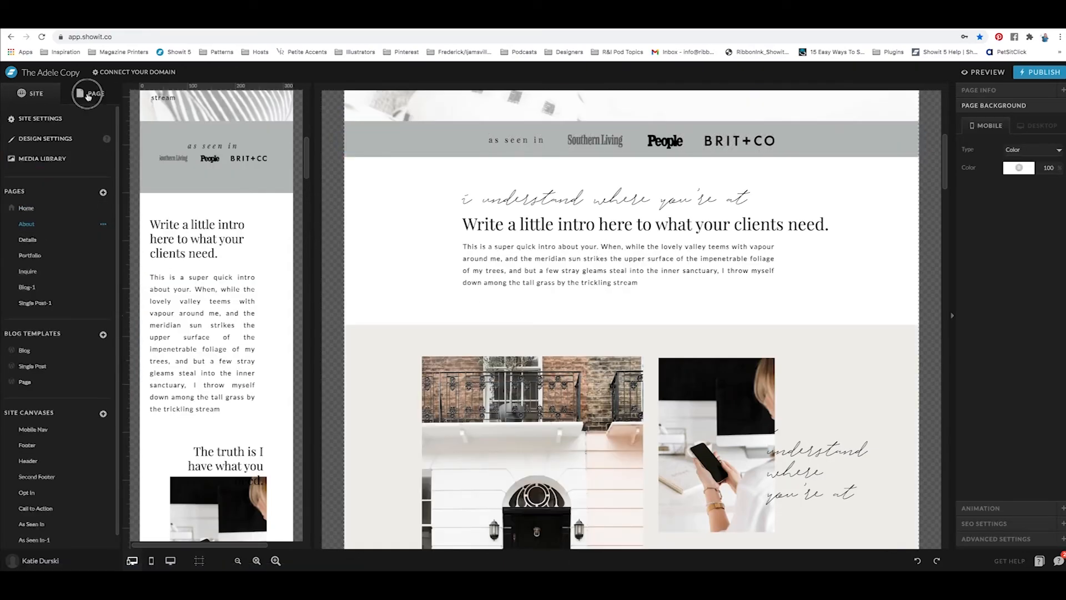
pyautogui.click(54, 182)
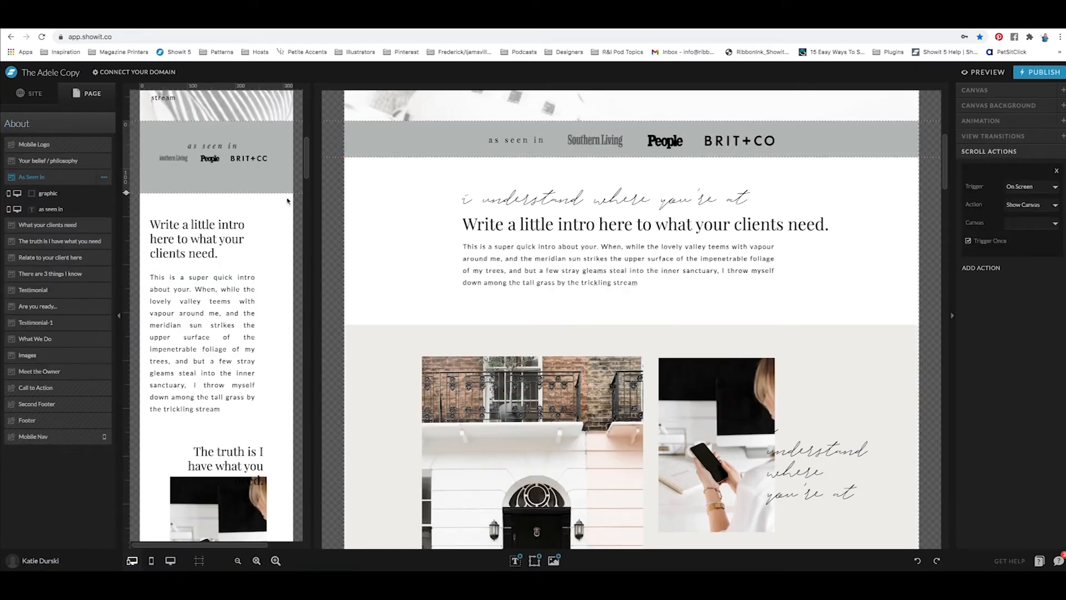
pyautogui.click(622, 142)
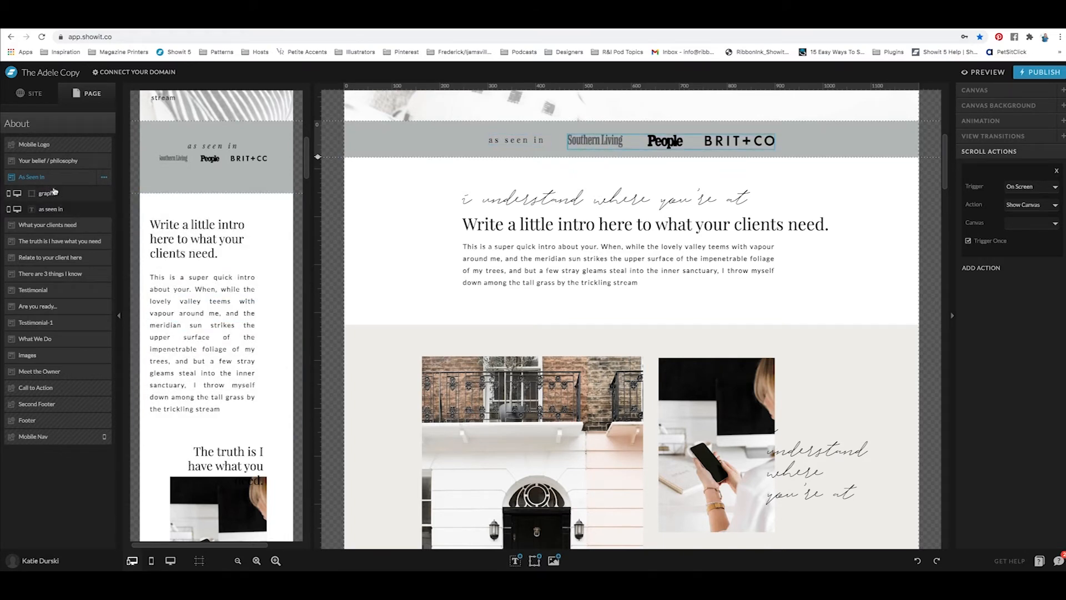
pyautogui.click(104, 178)
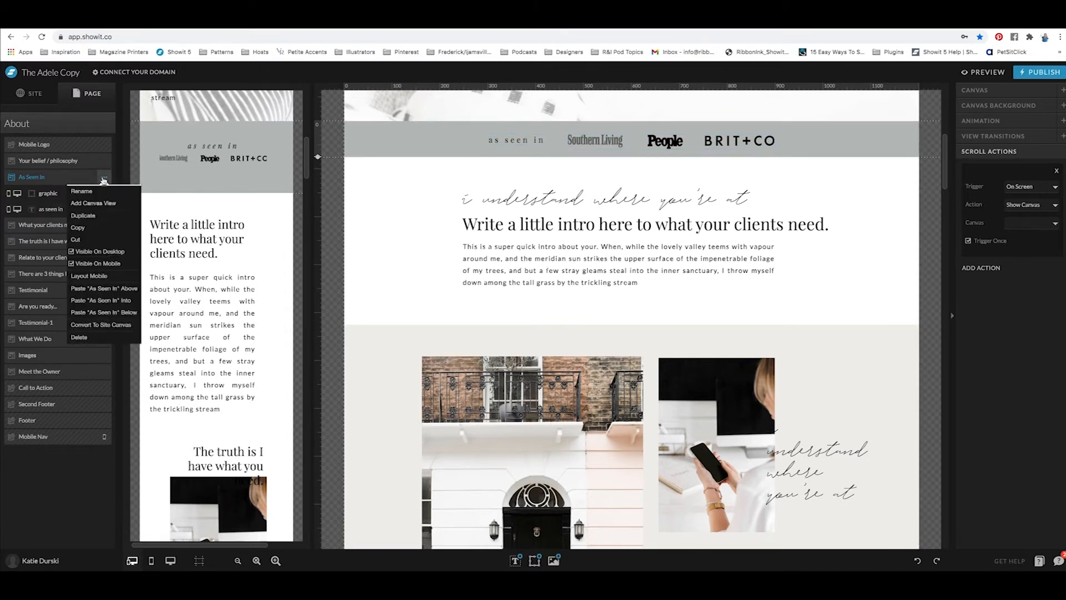
pyautogui.click(101, 324)
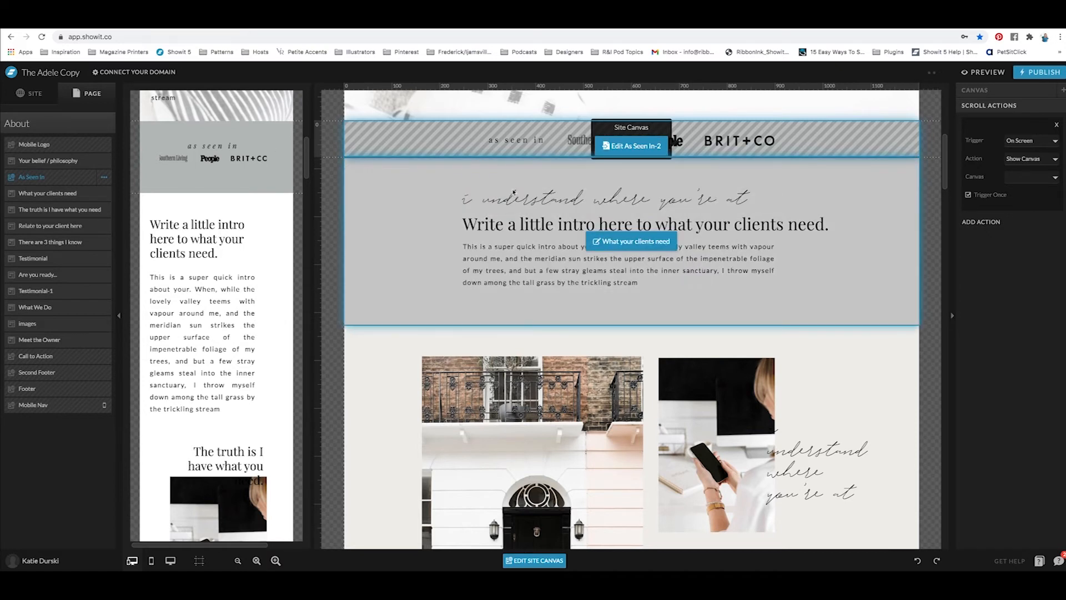
# Step: Delete the As Seen In-2 site canvas
pyautogui.click(35, 95)
pyautogui.scroll(-1, 118, 325)
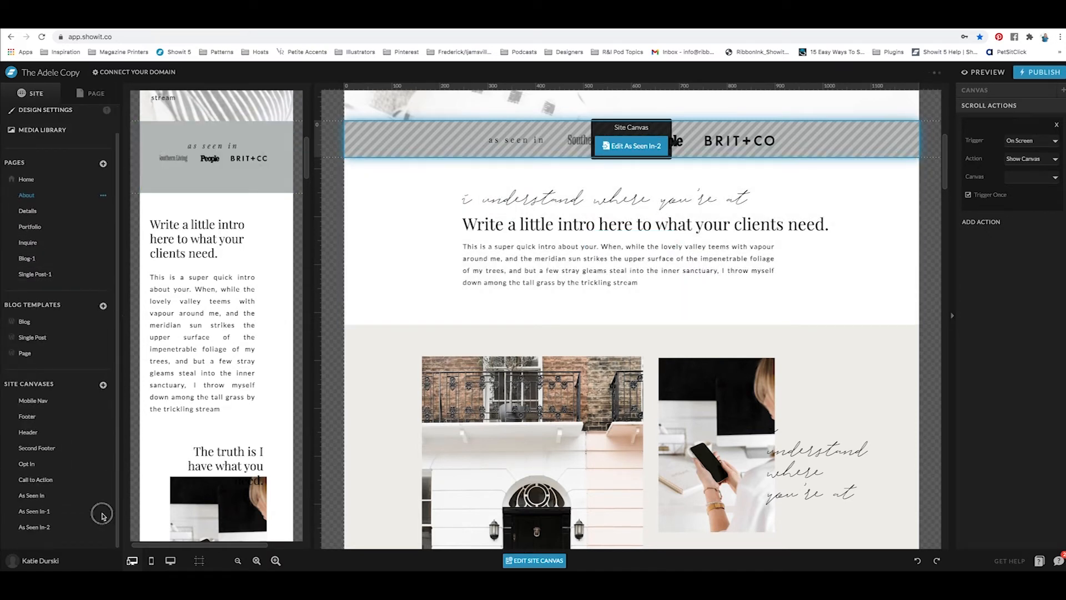
pyautogui.click(45, 516)
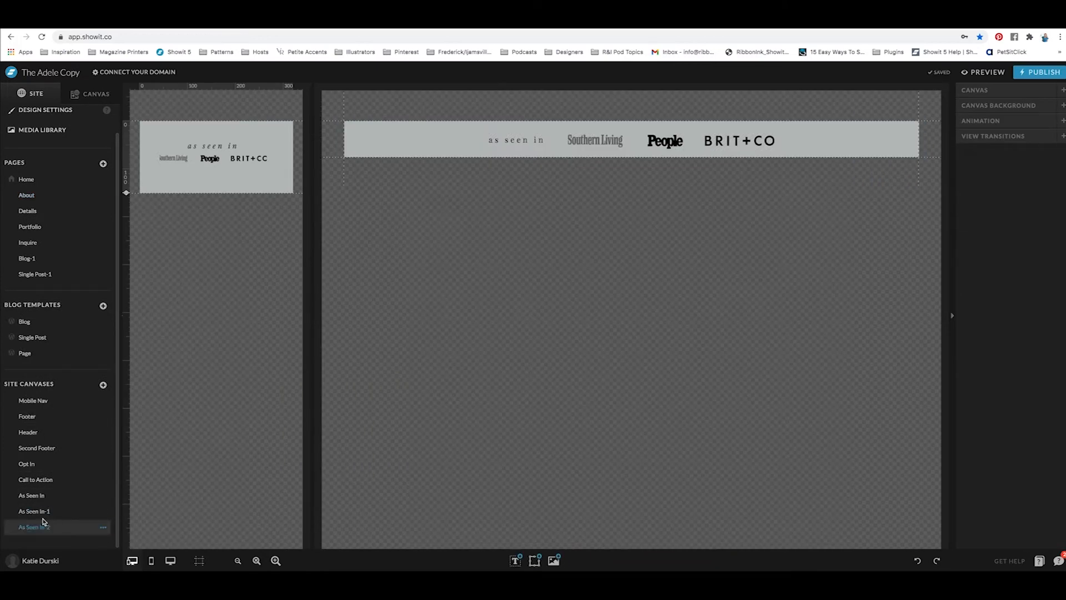
pyautogui.click(103, 527)
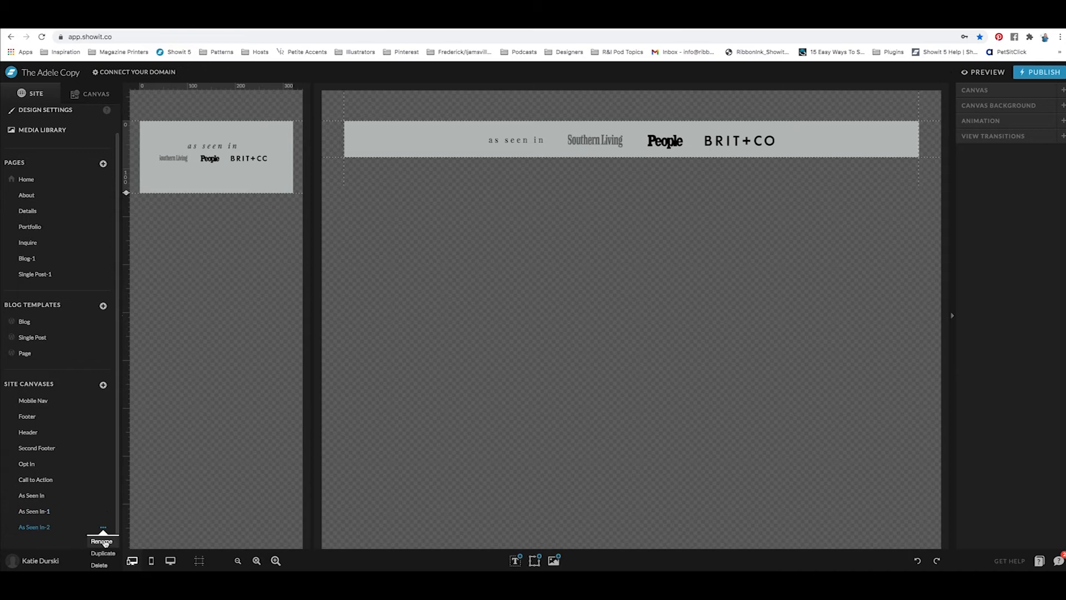
pyautogui.click(103, 565)
pyautogui.click(655, 160)
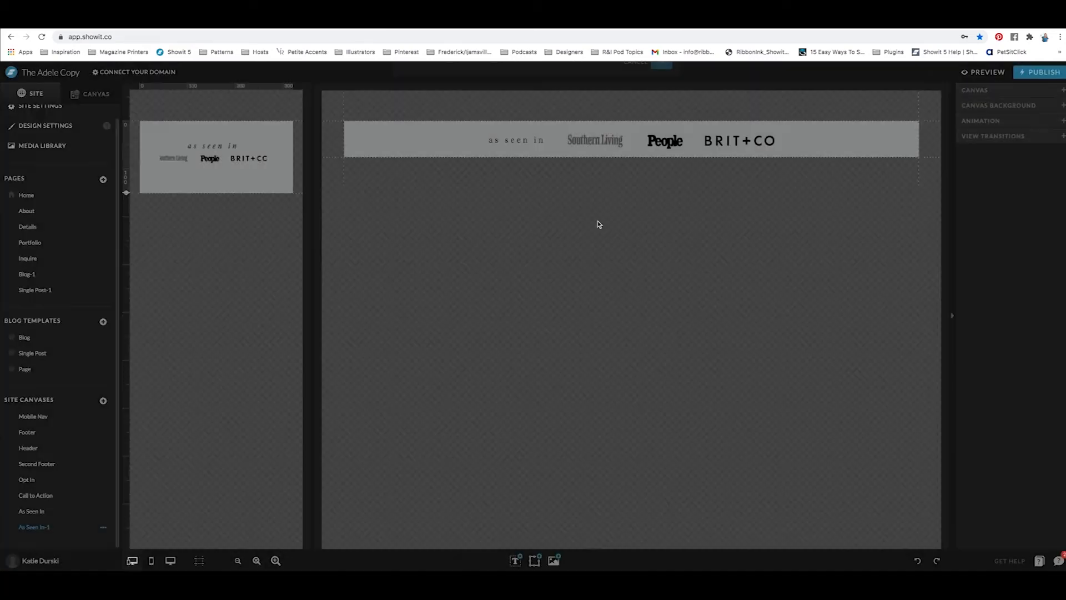
# Step: Open the Home page and examine the options of its As Seen In canvas
pyautogui.click(38, 196)
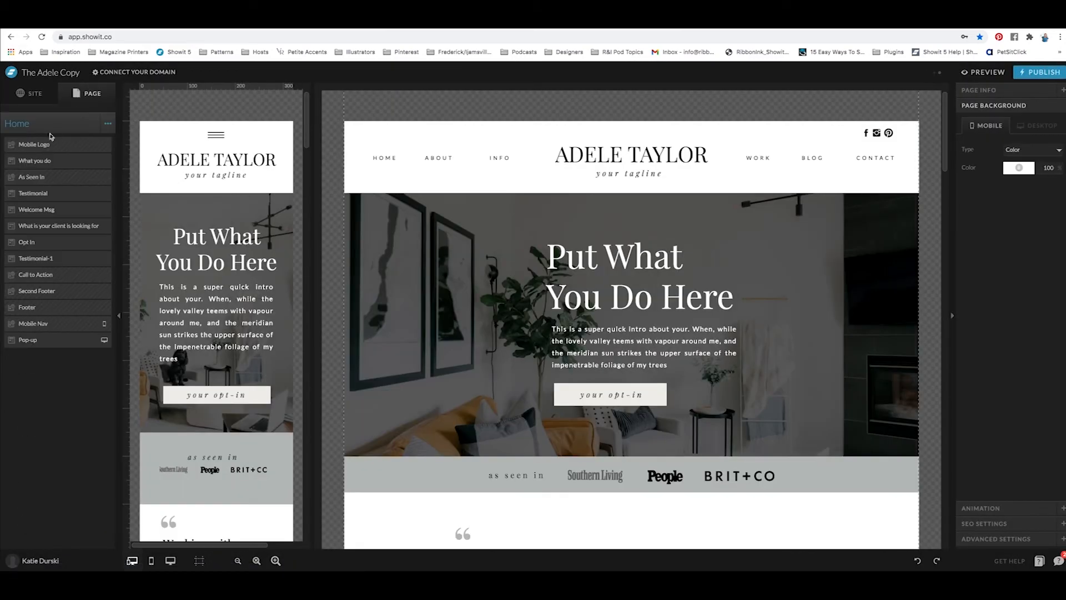
pyautogui.click(47, 179)
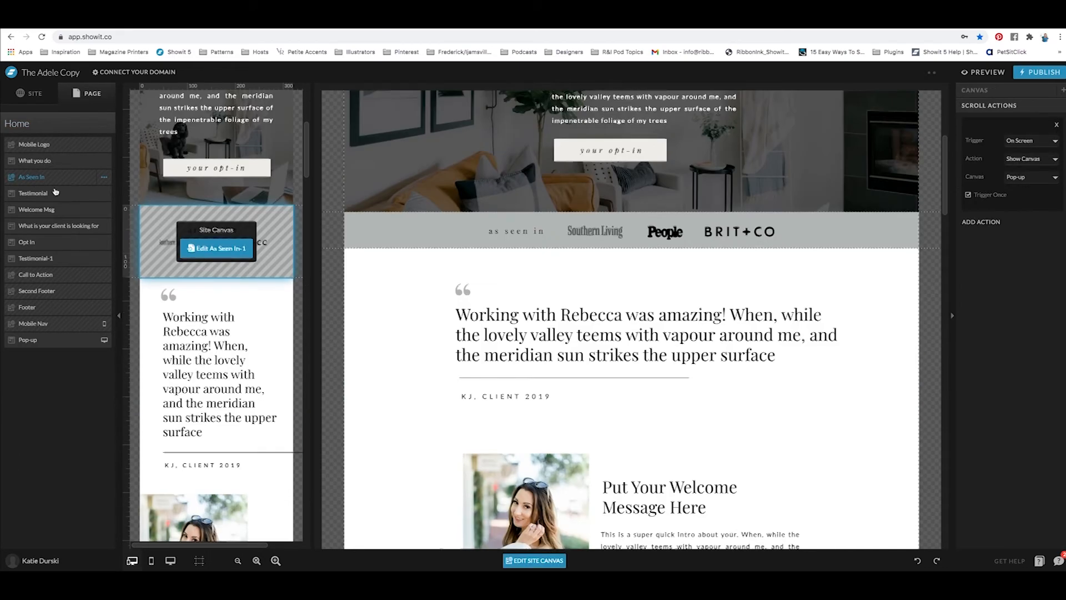
pyautogui.click(102, 178)
# Step: Open the Details page and add a canvas view to its Testimonial canvas
pyautogui.click(31, 93)
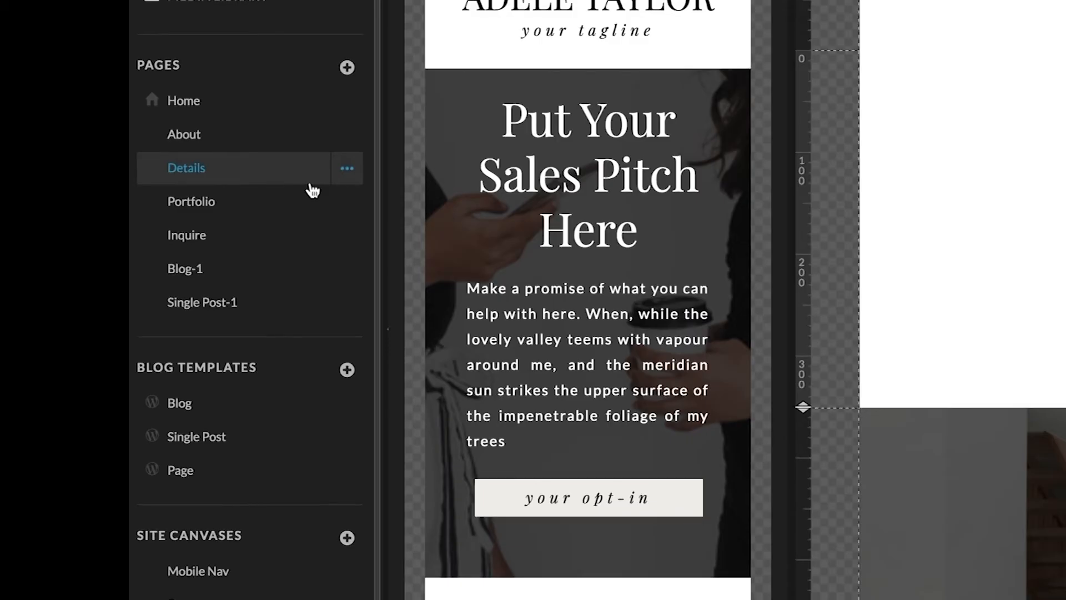
pyautogui.click(311, 1)
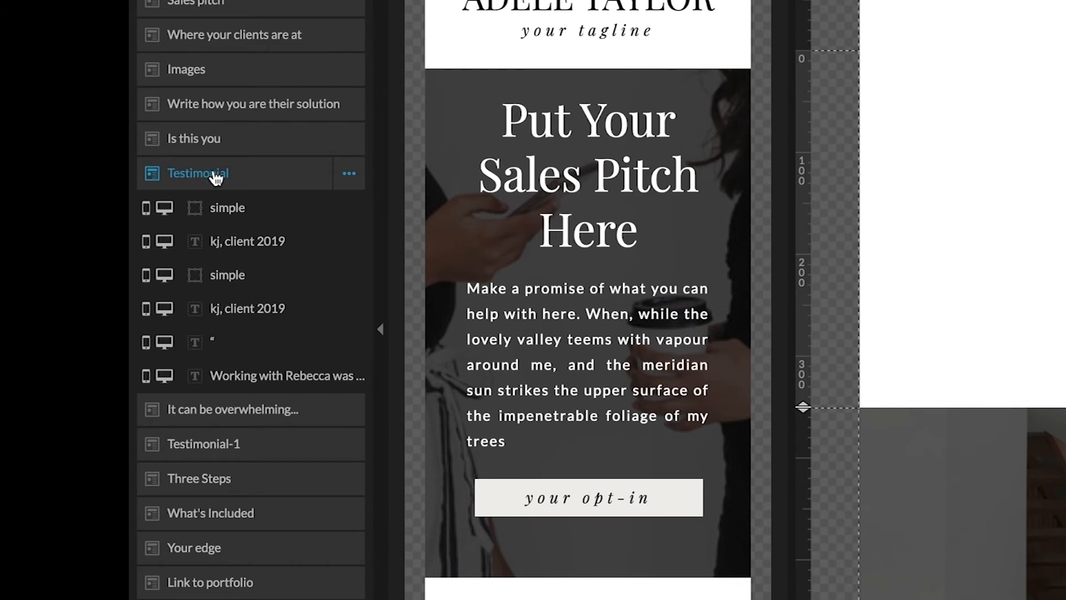
pyautogui.click(349, 177)
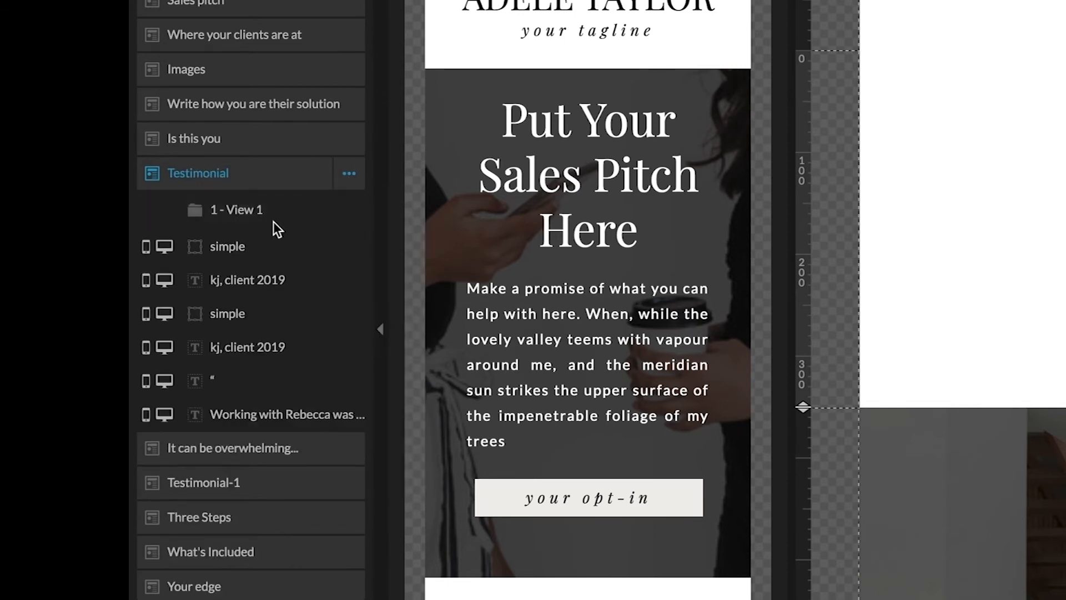
# Step: Rename the Testimonial canvas's new view as Review01
pyautogui.click(300, 210)
pyautogui.click(352, 211)
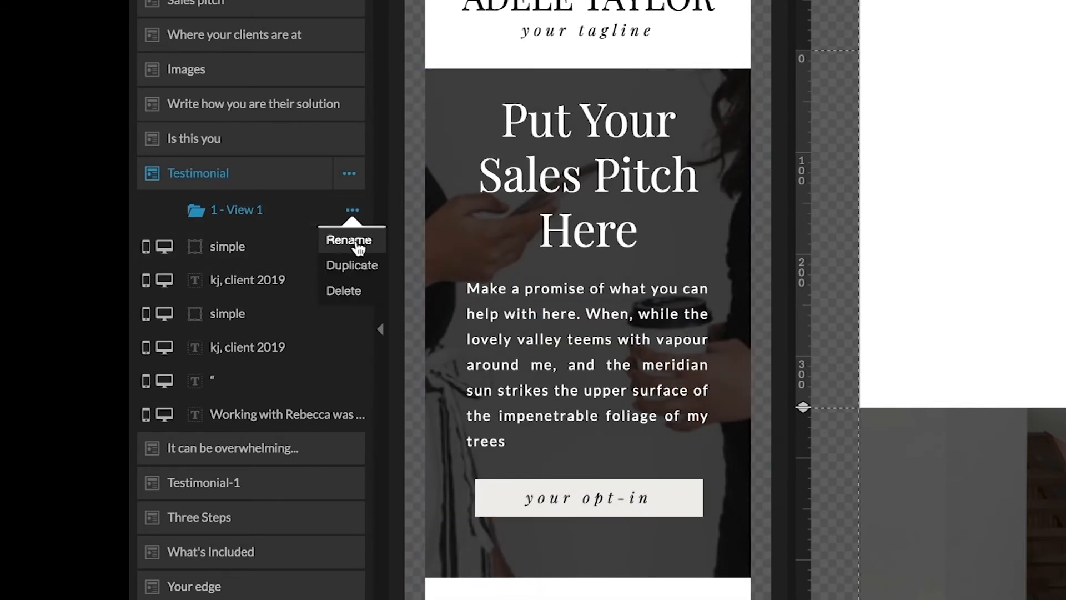
pyautogui.click(349, 239)
pyautogui.write('Review01')
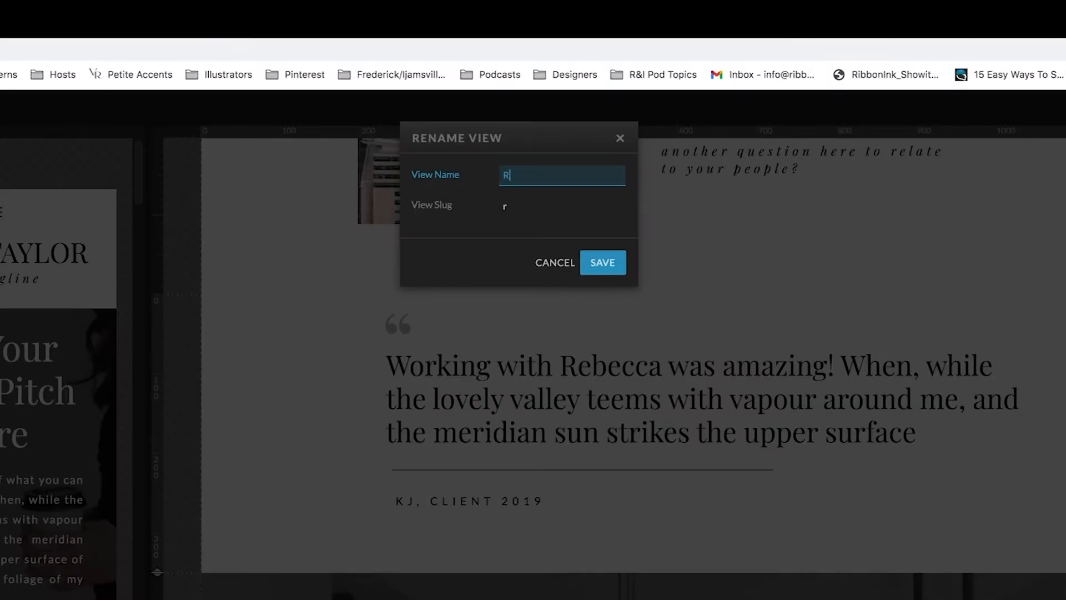
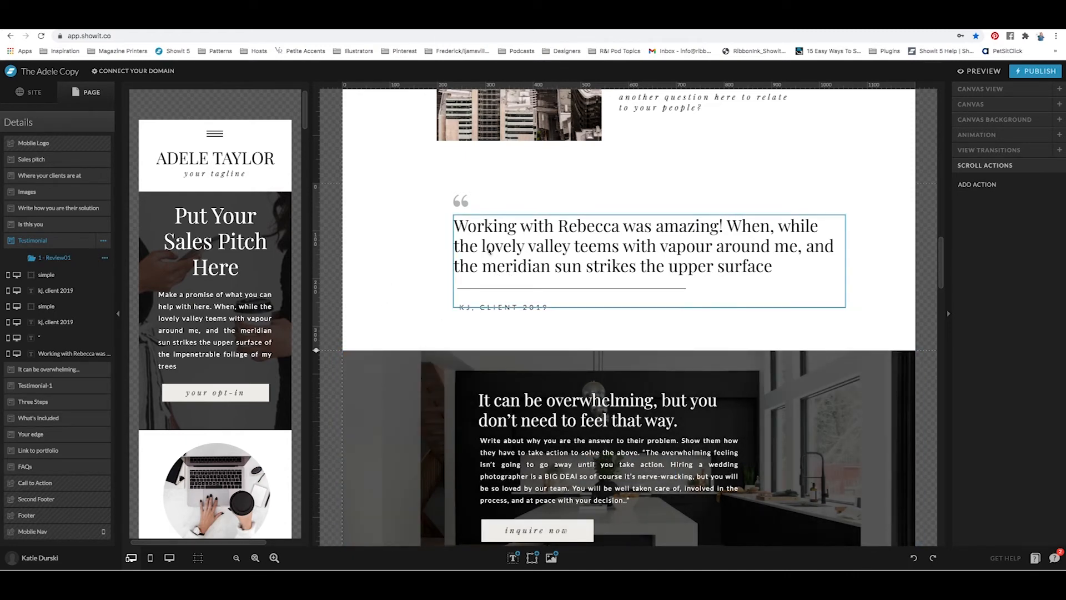
# Step: Shorten the Testimonial canvas's quote text box to a height of 139 px on desktop
pyautogui.click(433, 253)
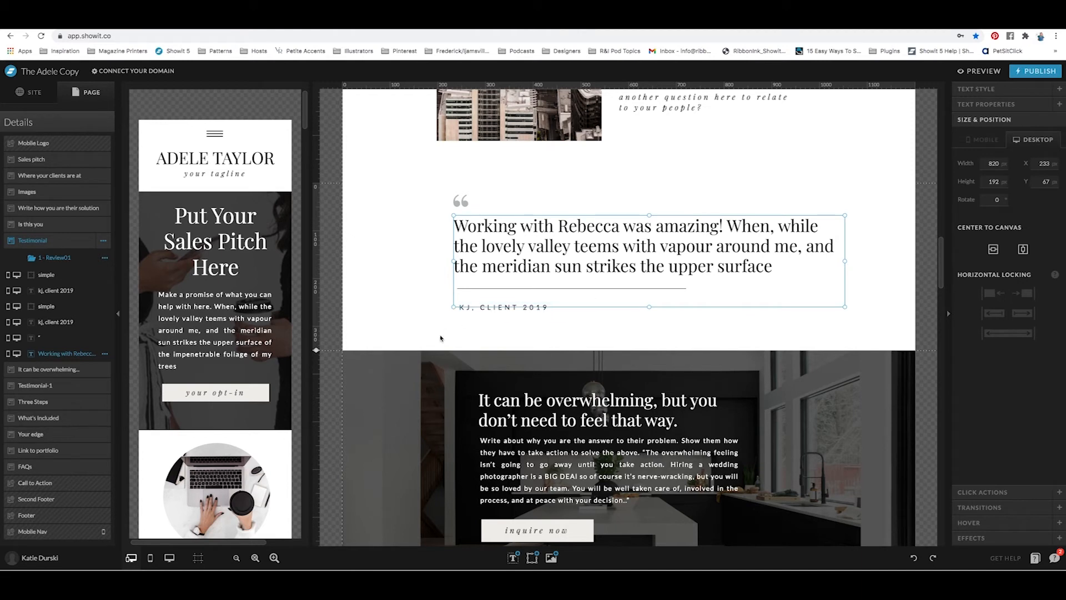
pyautogui.moveTo(652, 307); pyautogui.dragTo(650, 282)
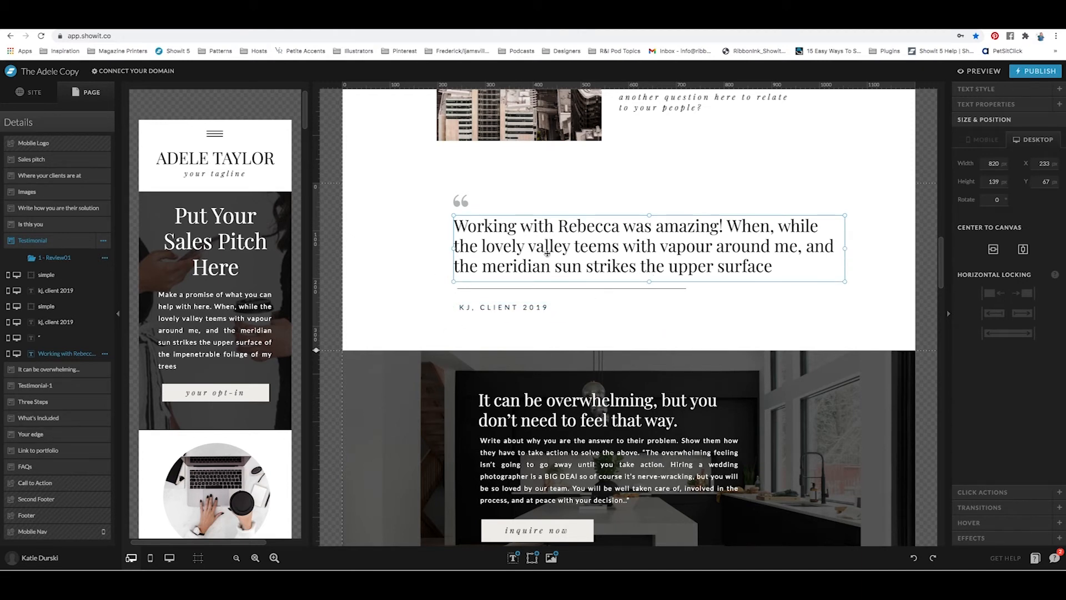
# Step: Shorten the Testimonial canvas's quote text box to a height of 149 px on desktop
pyautogui.click(476, 306)
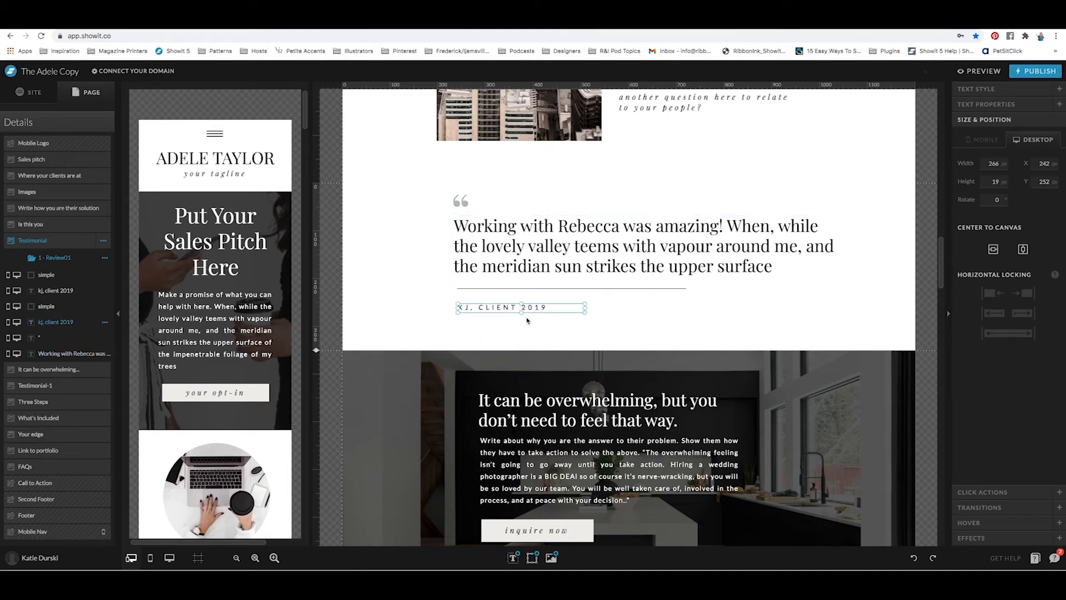
pyautogui.click(461, 203)
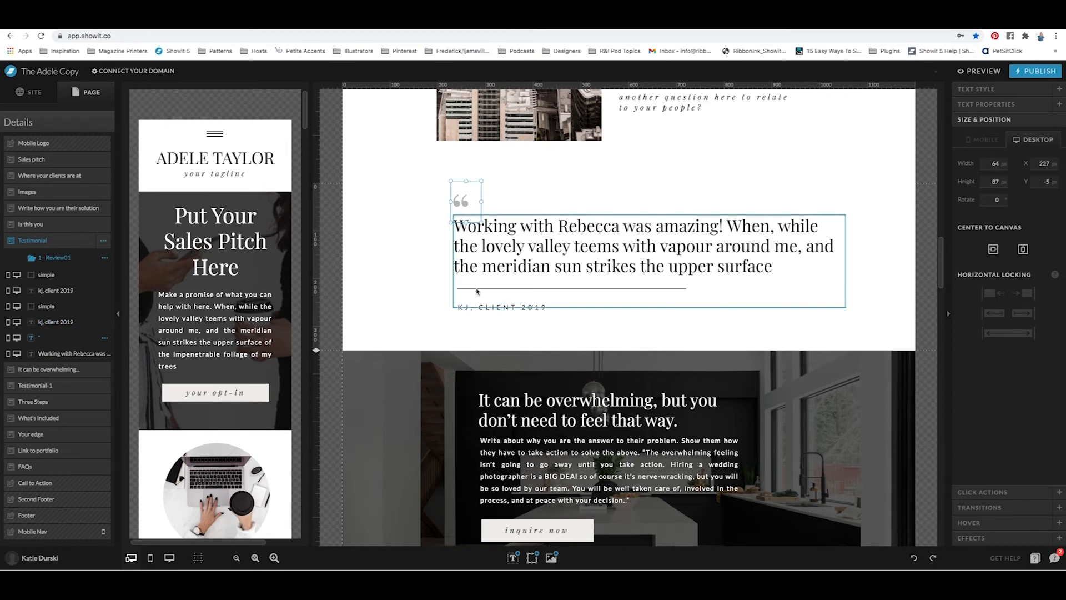
pyautogui.click(640, 306)
pyautogui.moveTo(649, 307); pyautogui.dragTo(648, 286)
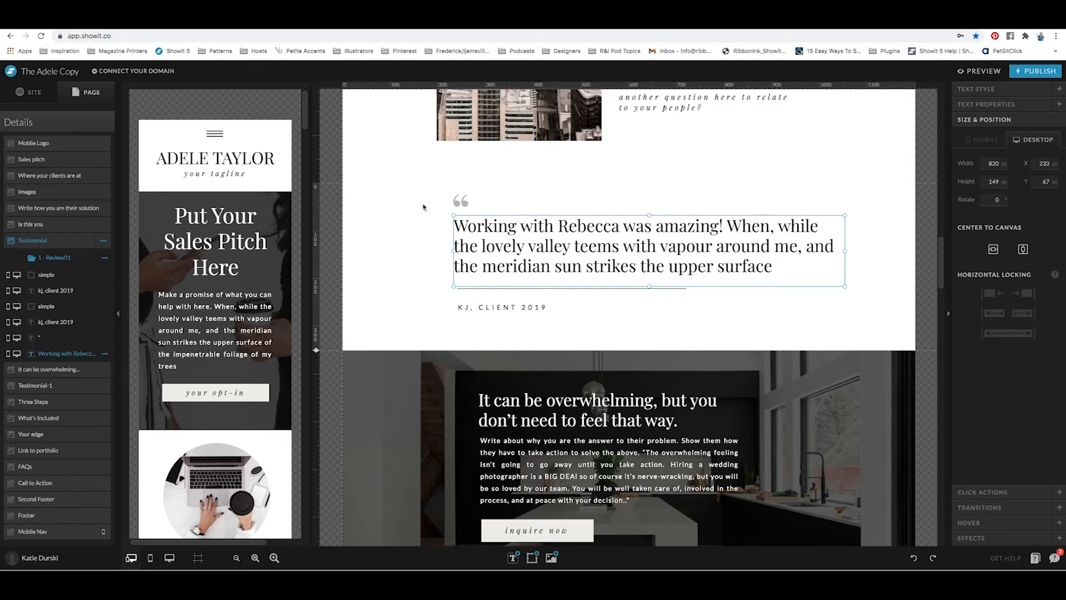
# Step: Move the quotation mark, quote, divider and client line into the Review01 view and delete the duplicate divider and client line left outside it
pyautogui.moveTo(411, 198); pyautogui.dragTo(519, 327)
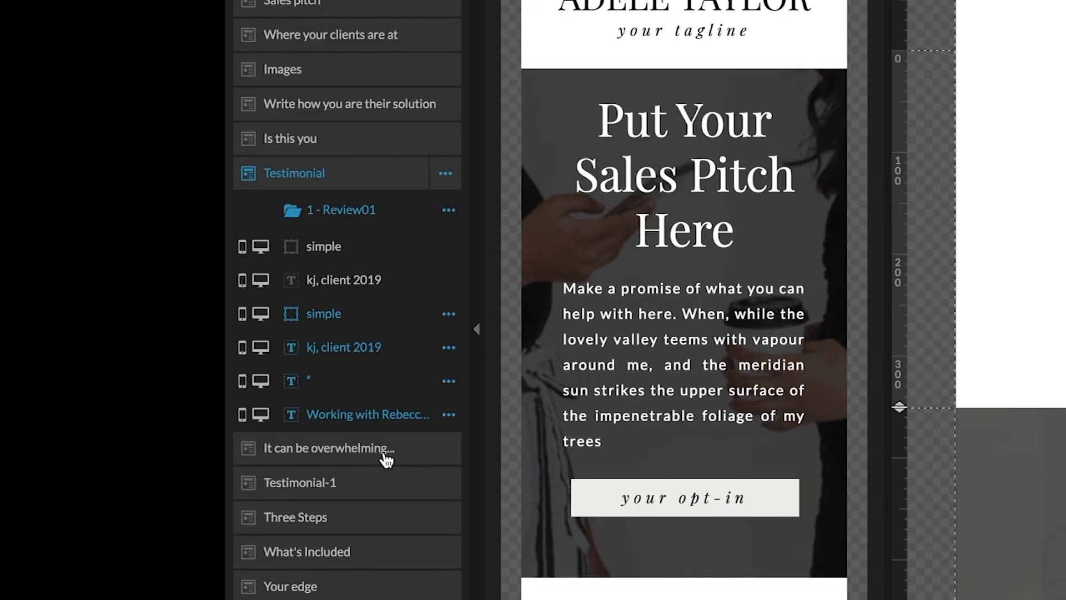
pyautogui.moveTo(322, 324); pyautogui.dragTo(321, 217)
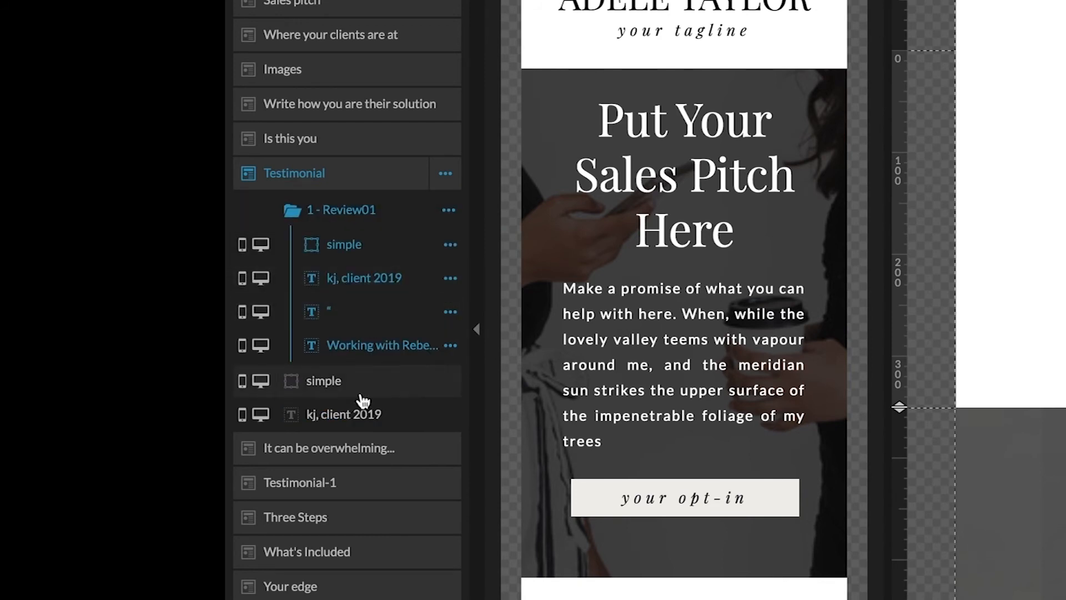
pyautogui.click(367, 422)
pyautogui.keyDown('shift'); pyautogui.click(366, 422); pyautogui.keyUp('shift')
pyautogui.press('Delete')
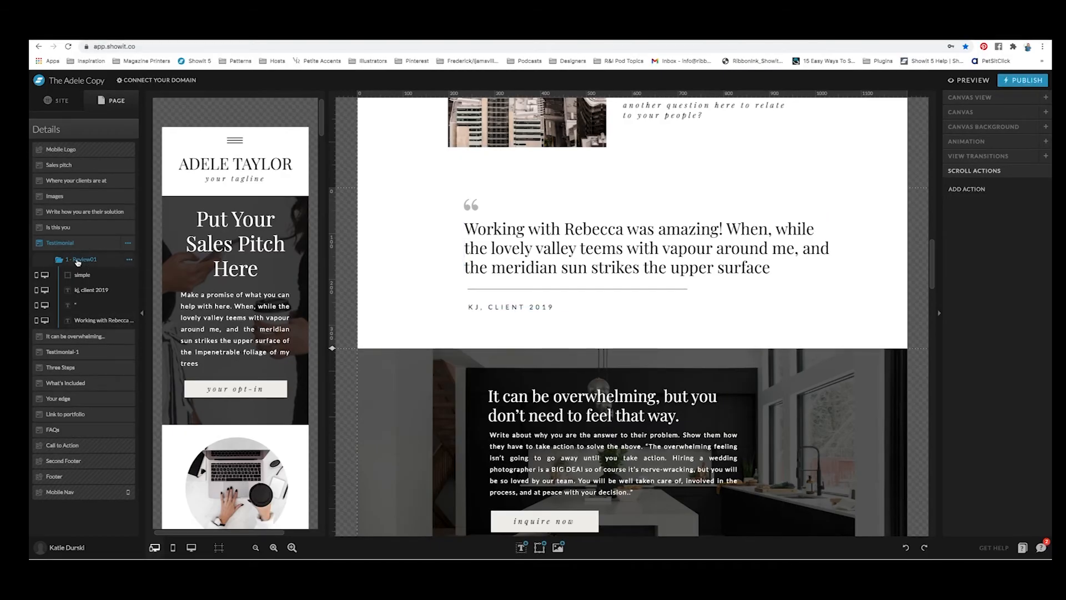
# Step: Compare the Testimonial canvas with its Review01 view closed and open
pyautogui.click(332, 215)
pyautogui.click(77, 263)
pyautogui.click(79, 264)
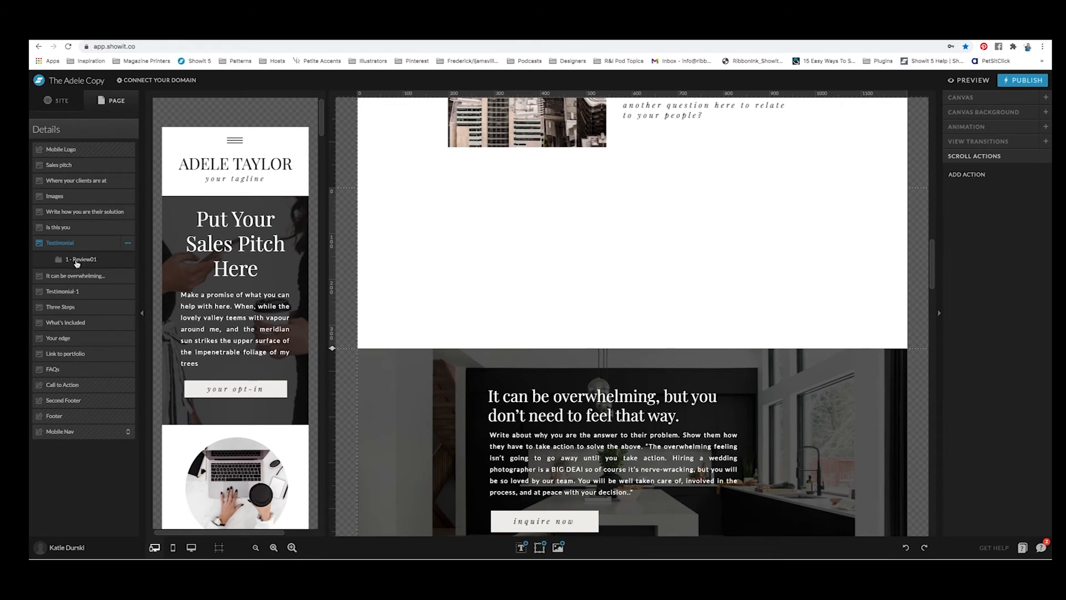
pyautogui.click(77, 263)
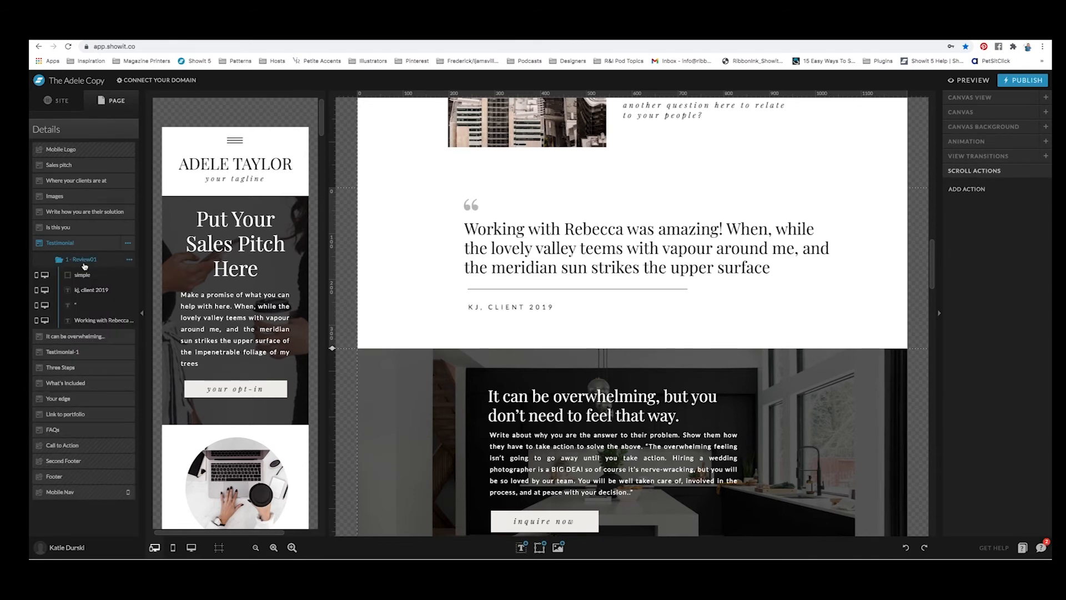
pyautogui.click(83, 264)
pyautogui.click(83, 263)
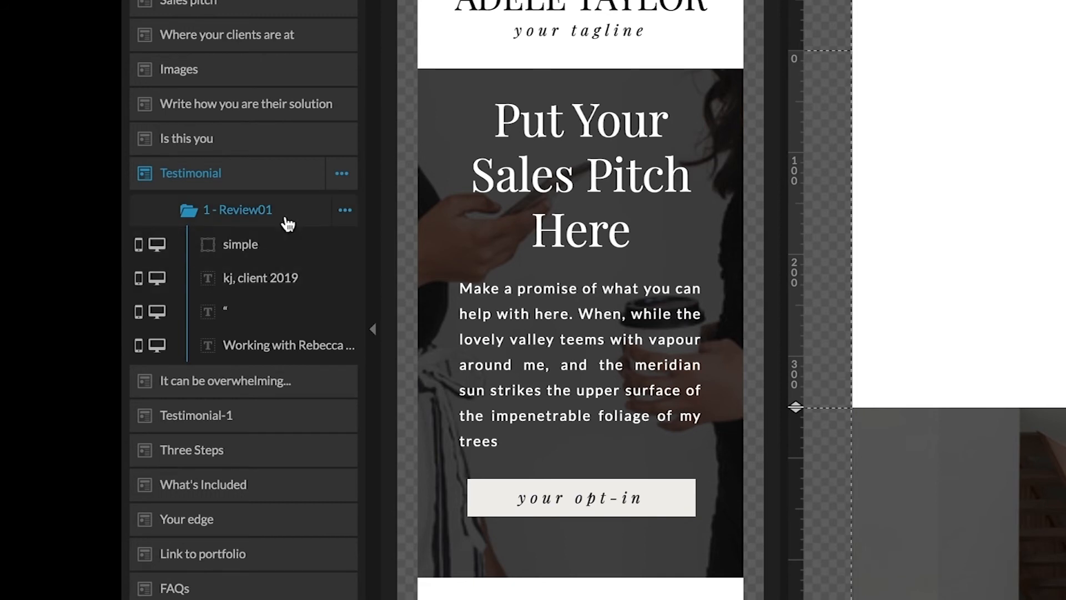
# Step: Duplicate the Testimonial canvas's Review01 view and open the copy
pyautogui.click(345, 211)
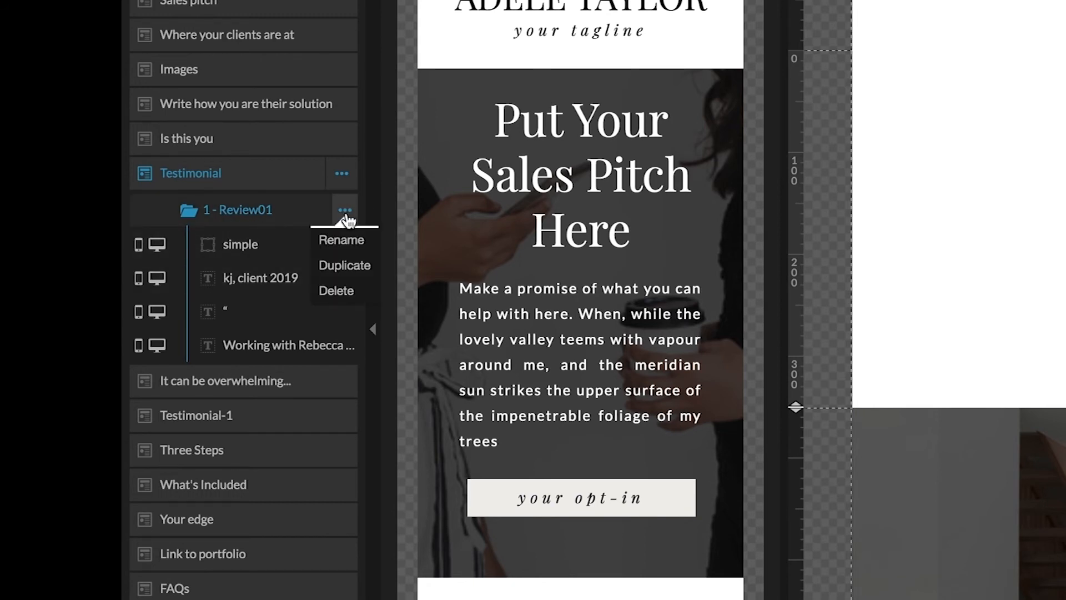
pyautogui.click(354, 267)
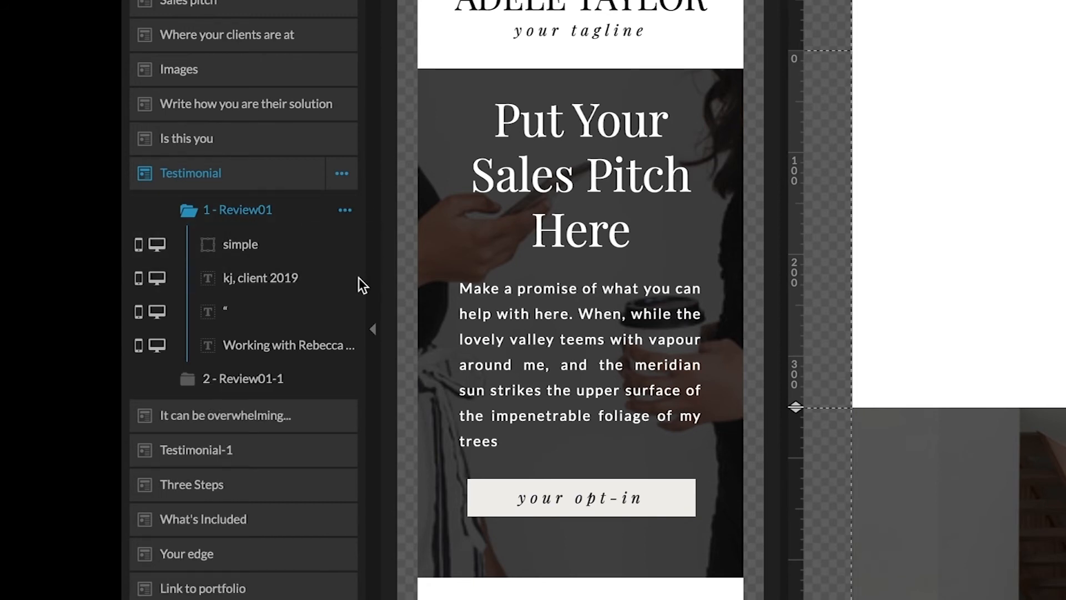
pyautogui.click(238, 377)
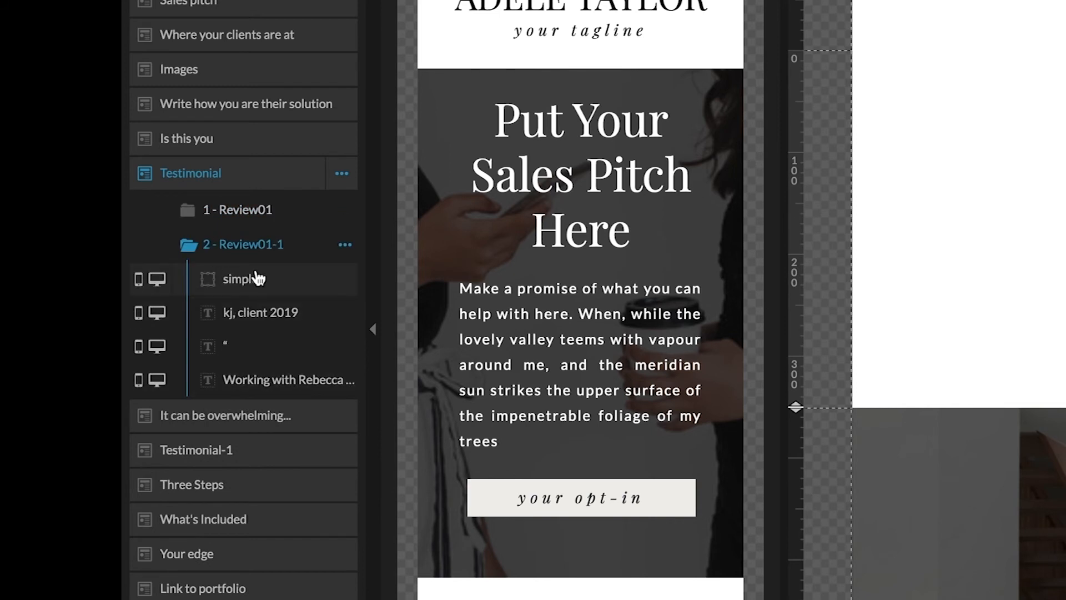
# Step: Rename the duplicated Testimonial view as Review02
pyautogui.click(342, 248)
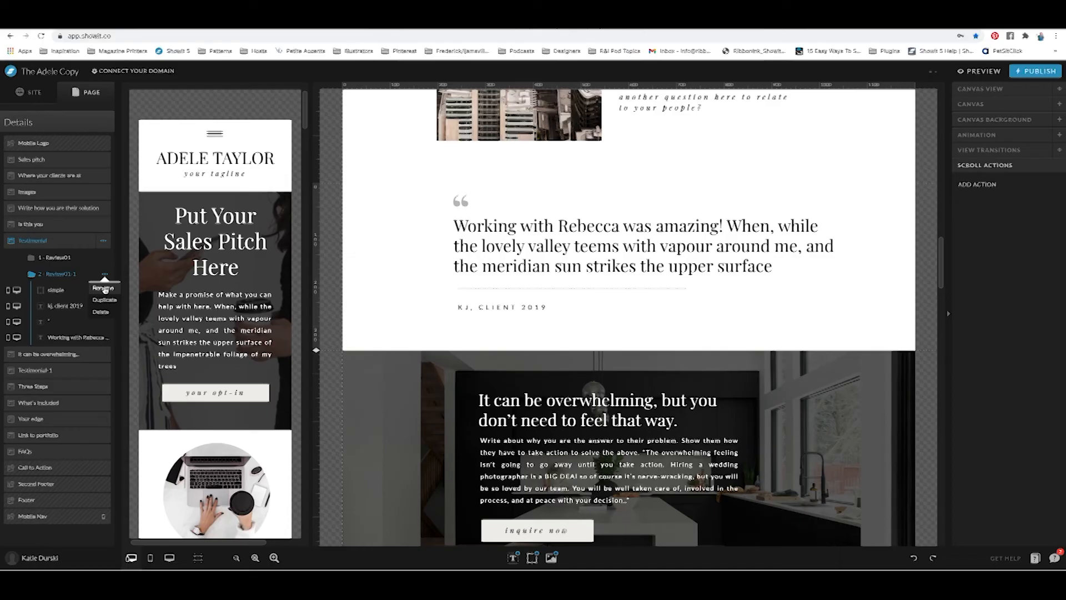
pyautogui.click(348, 279)
pyautogui.press('Right')
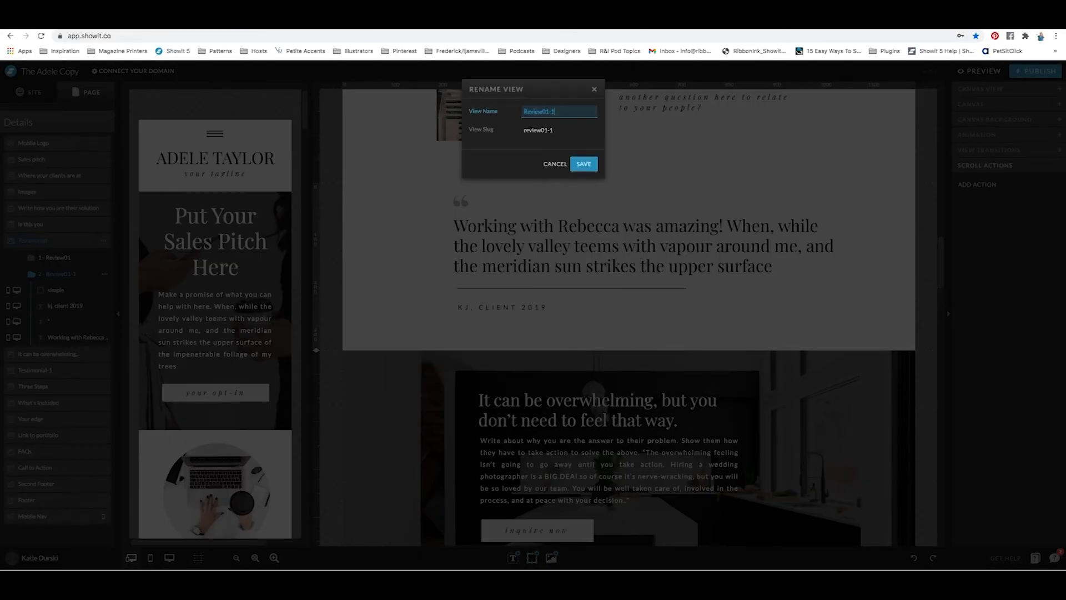
pyautogui.write('w')
pyautogui.press('Return')
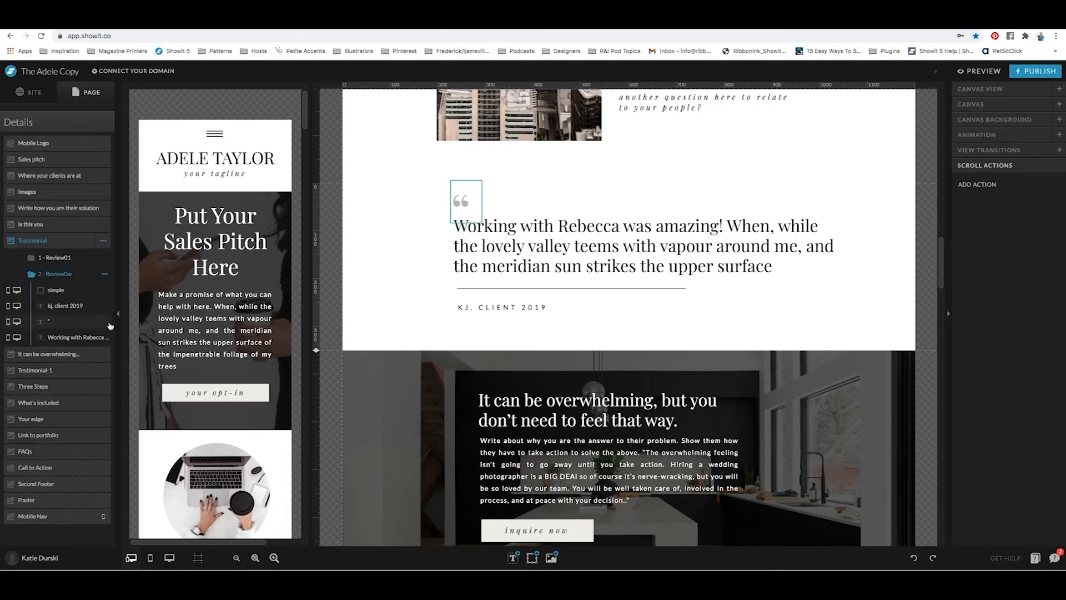
pyautogui.click(104, 274)
pyautogui.click(104, 284)
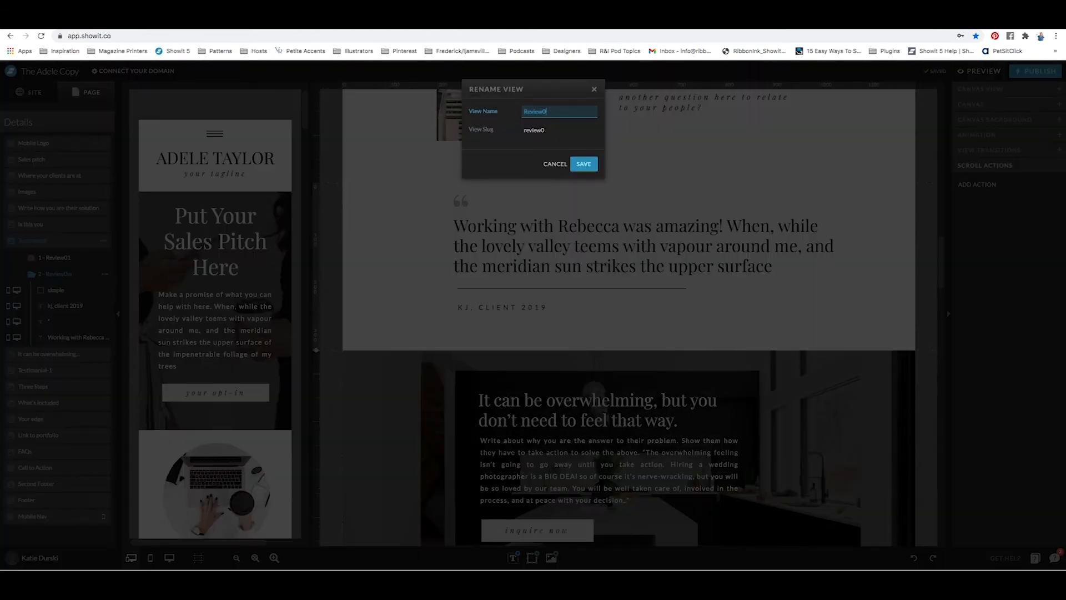
pyautogui.write('2')
pyautogui.press('Return')
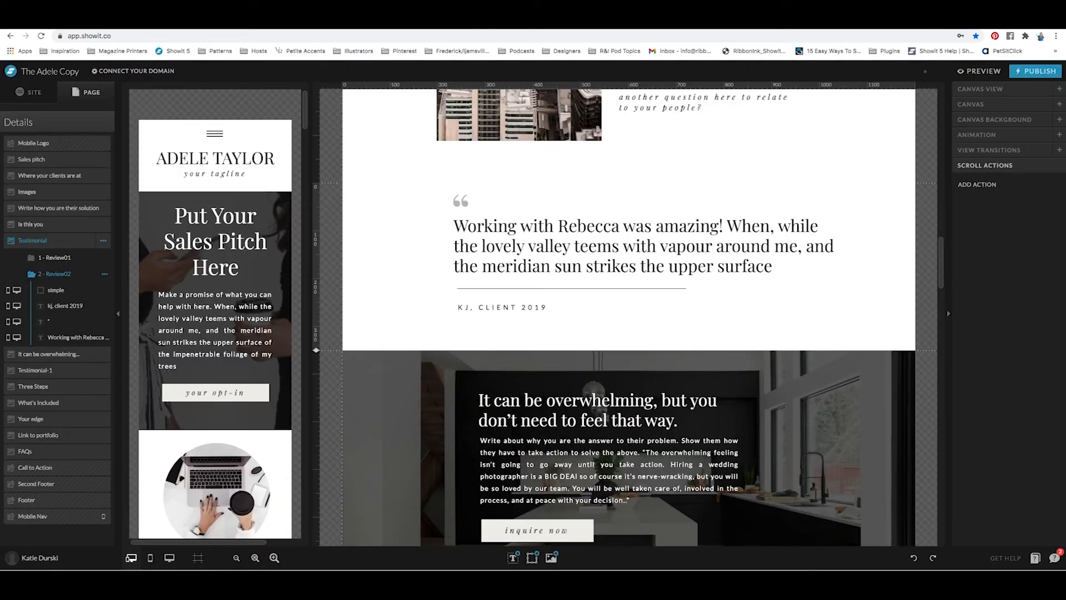
# Step: Replace the quote in the Review02 view with "This is my new text here. Blah blah. This is text"
pyautogui.doubleClick(506, 256)
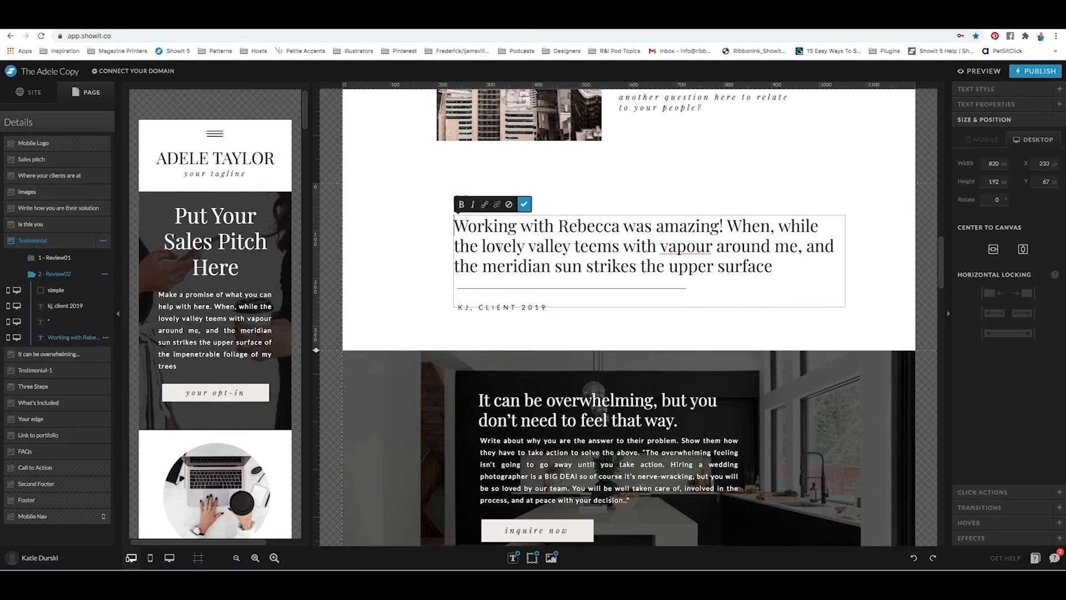
pyautogui.hotkey('ctrl', 'a')
pyautogui.press('BackSpace')
pyautogui.write('This i')
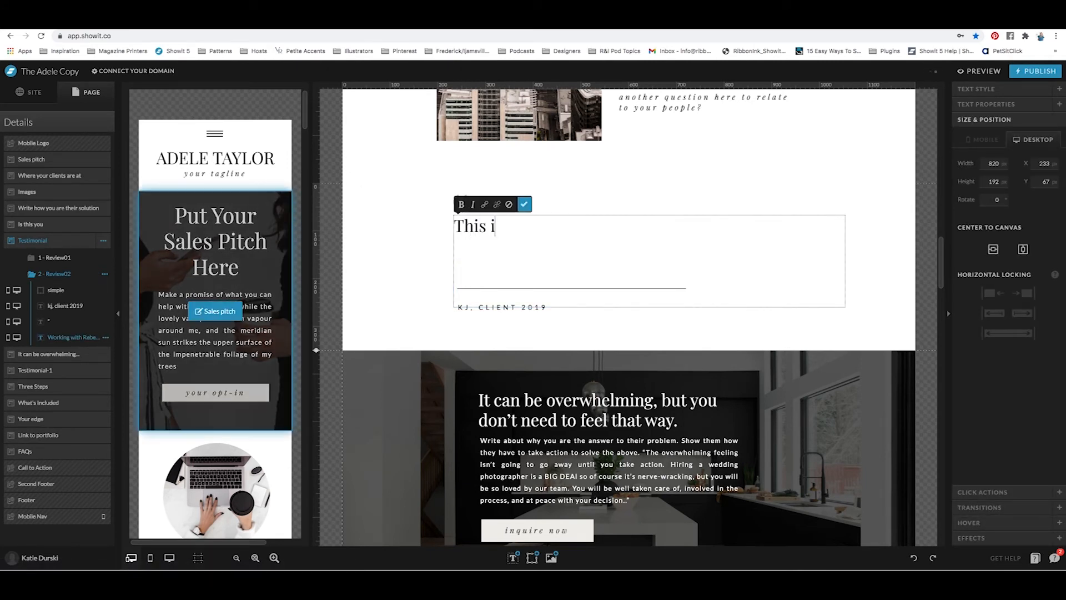
pyautogui.write('s my new text here. Blah blah. This is text')
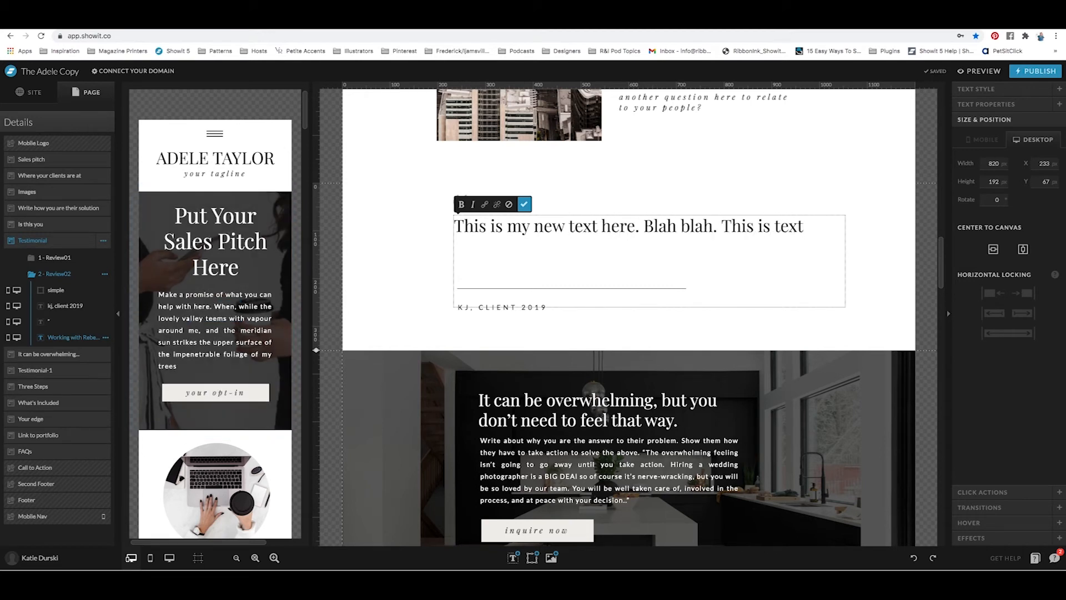
pyautogui.click(431, 269)
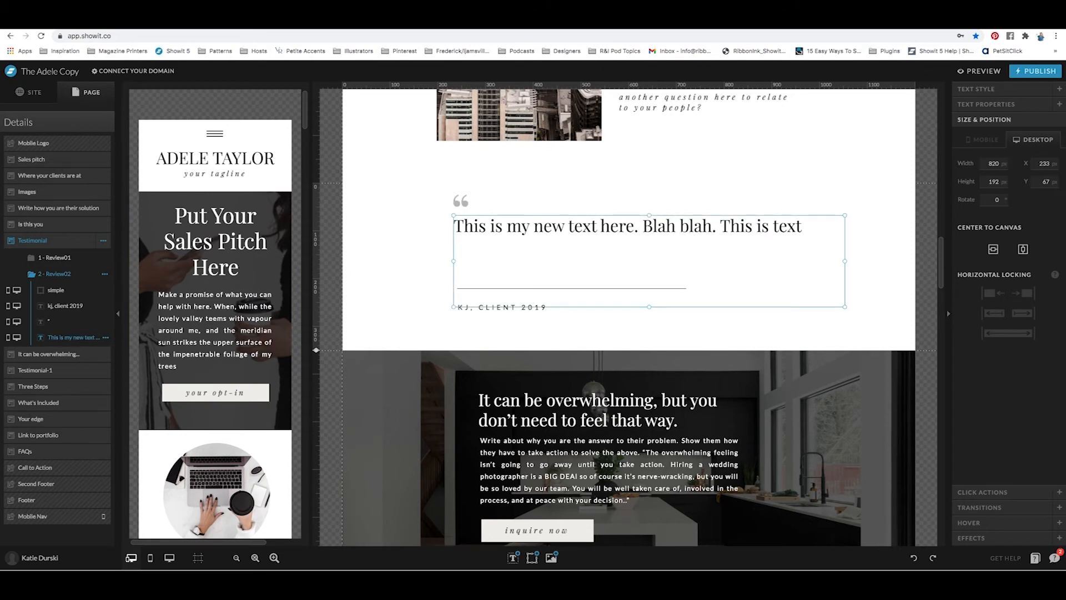
# Step: Move the Review02 view's divider and client line together up about 80 px, close beneath the shorter quote
pyautogui.click(459, 307)
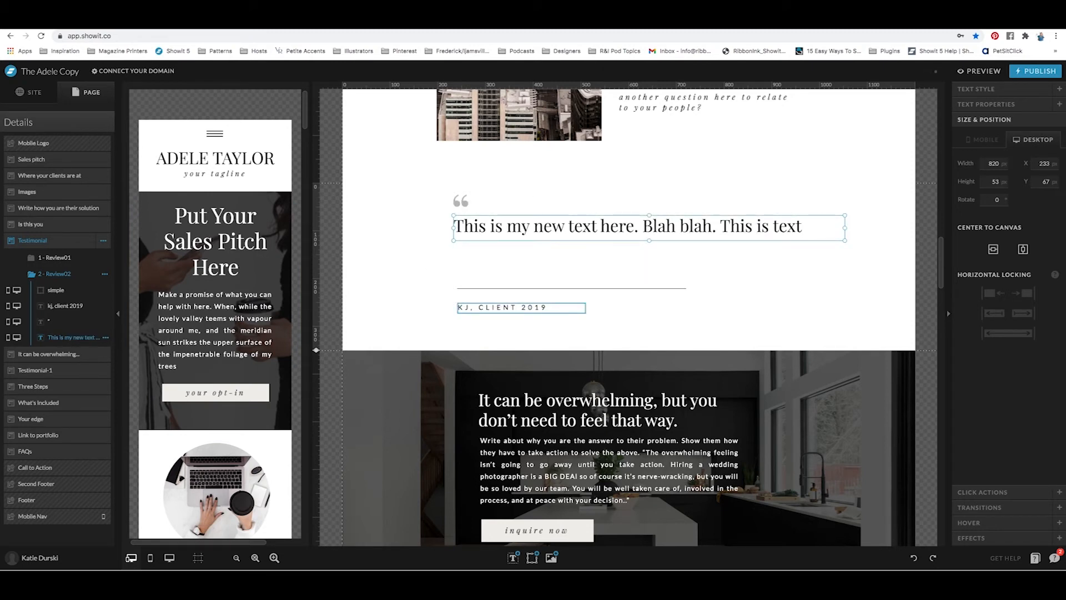
pyautogui.moveTo(438, 281); pyautogui.dragTo(467, 306)
pyautogui.click(436, 278)
pyautogui.click(468, 280)
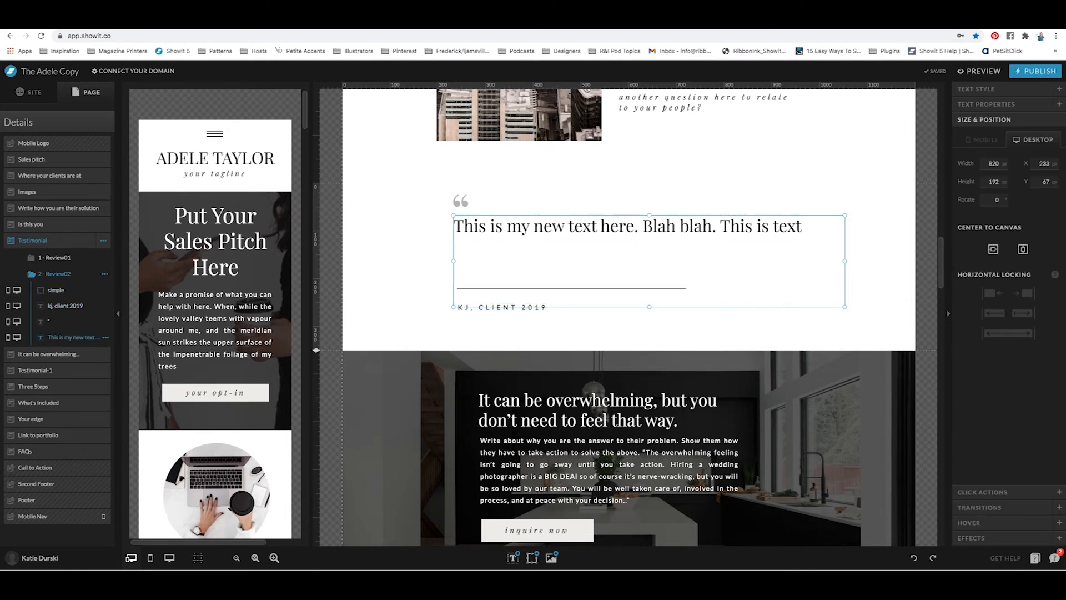
pyautogui.moveTo(450, 283); pyautogui.dragTo(505, 307)
pyautogui.hotkey('shift', 'Up')
pyautogui.hotkey('shift', 'Up')
pyautogui.hotkey('shift', 'Up')
pyautogui.hotkey('shift', 'Up')
pyautogui.hotkey('shift', 'Up')
pyautogui.hotkey('shift', 'Up')
pyautogui.hotkey('shift', 'Up')
pyautogui.hotkey('shift', 'Up')
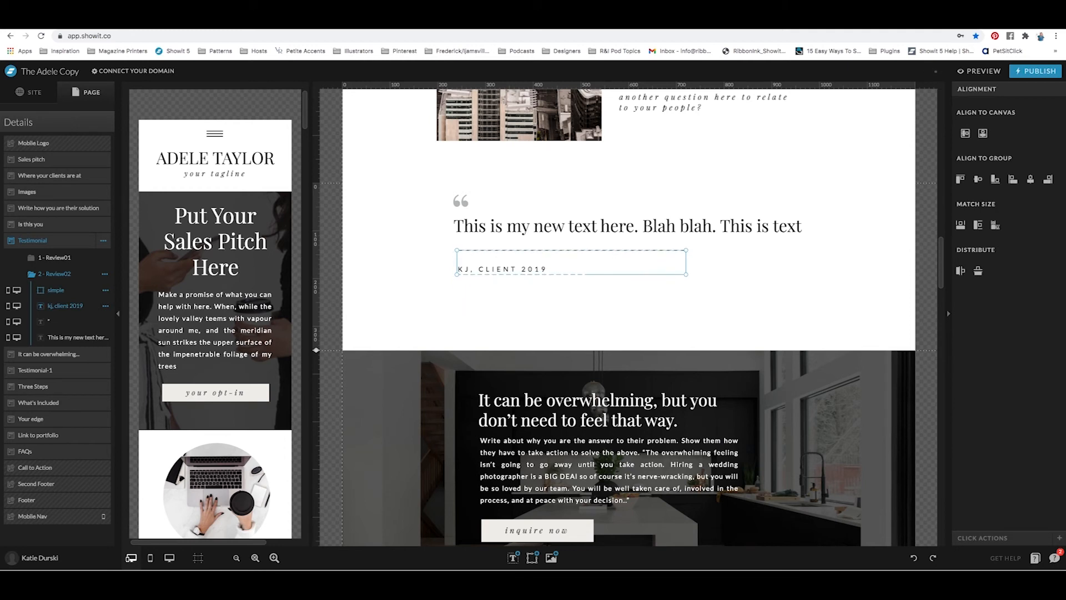
pyautogui.press('Escape')
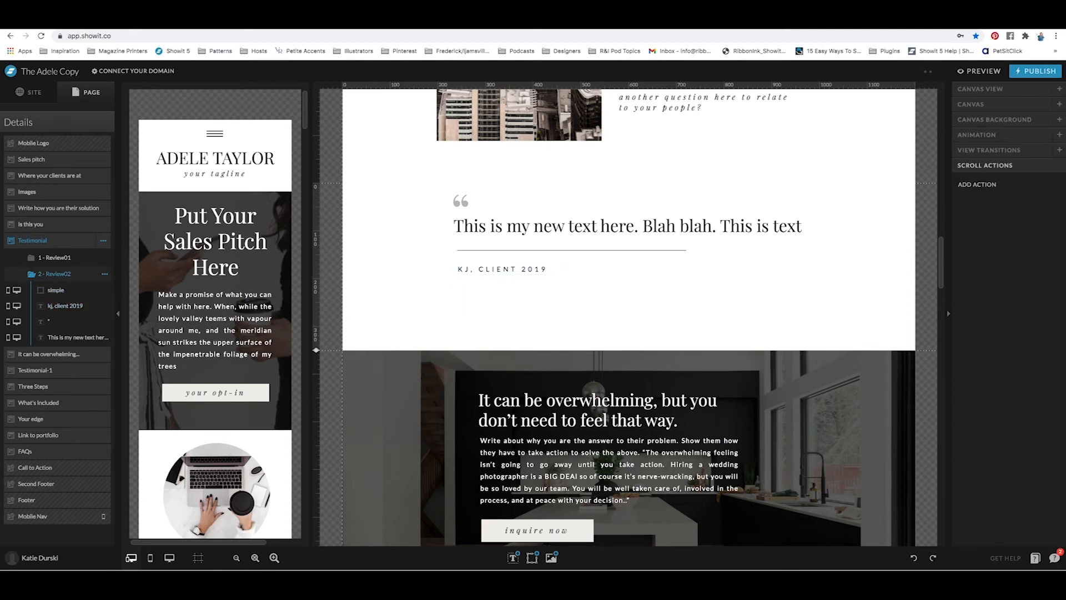
# Step: Switch back and forth between the Review01 and Review02 views to compare their testimonial layouts
pyautogui.click(55, 258)
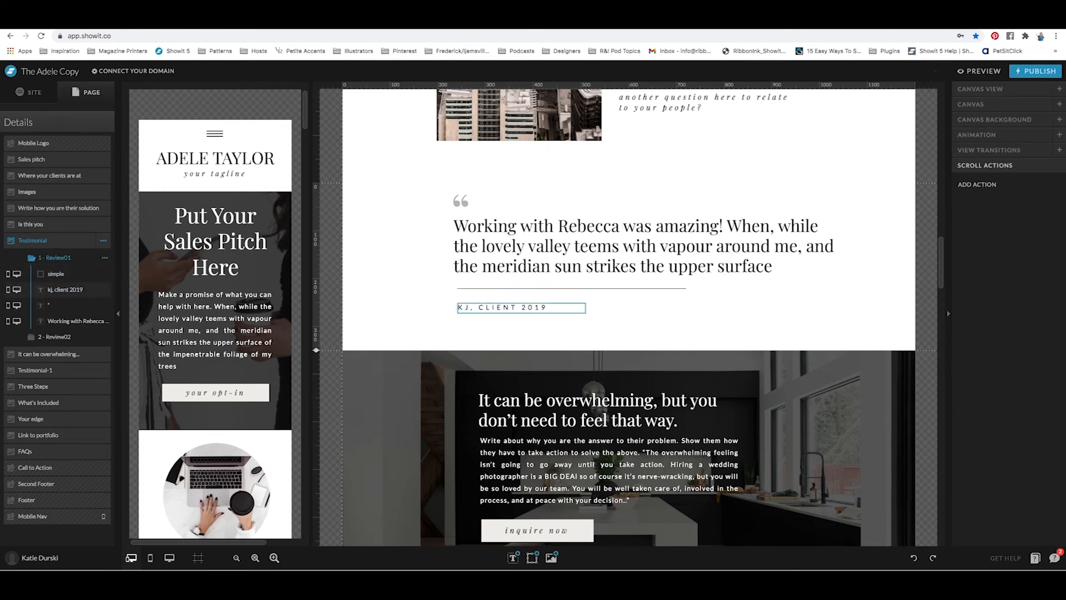
pyautogui.click(55, 337)
pyautogui.click(55, 257)
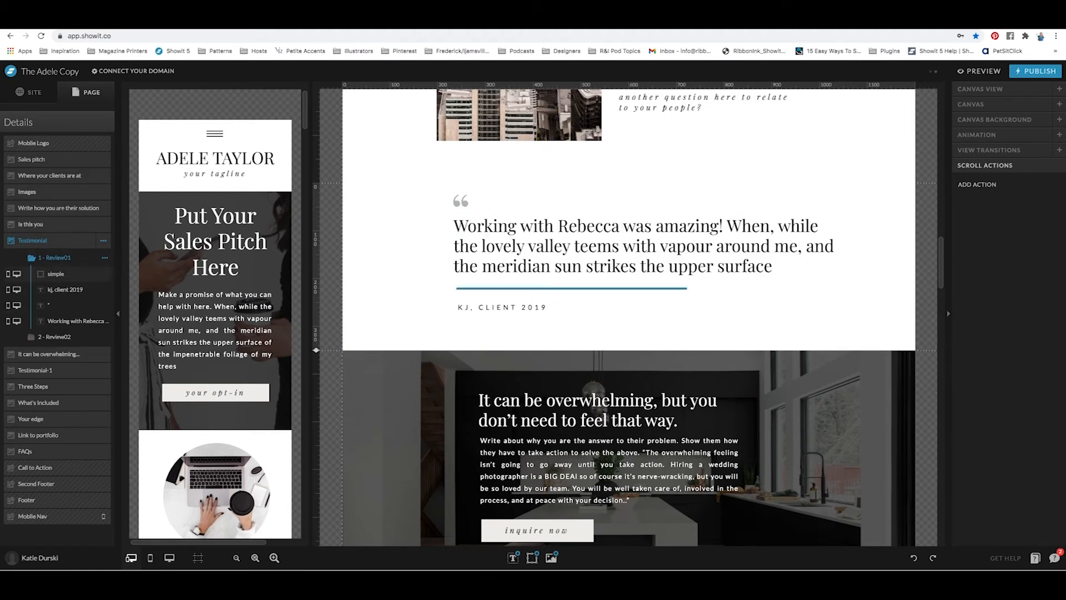
pyautogui.click(55, 337)
pyautogui.click(54, 258)
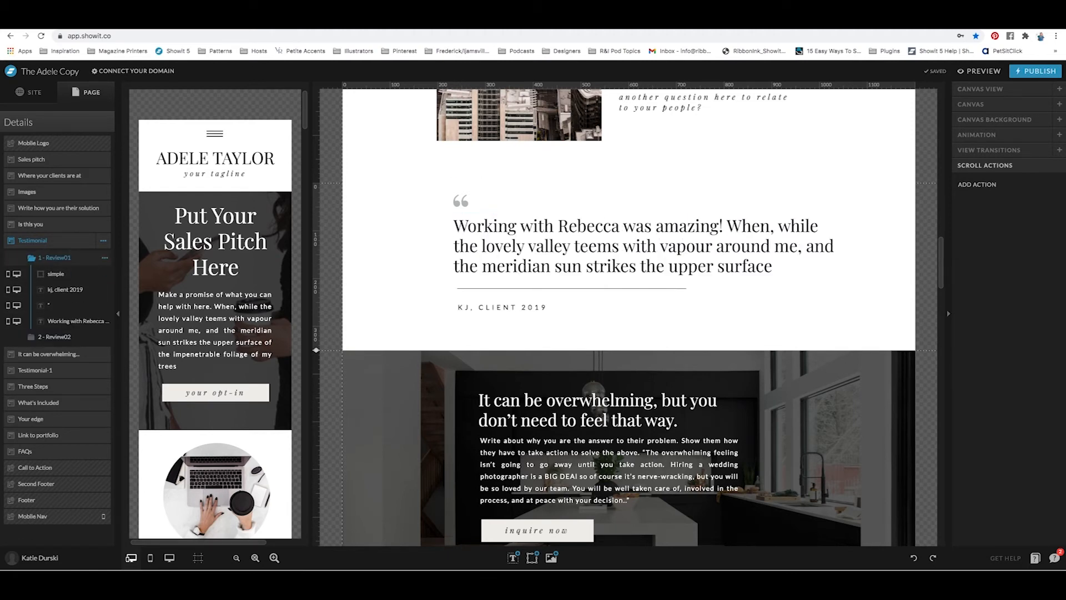
pyautogui.click(55, 337)
pyautogui.click(54, 257)
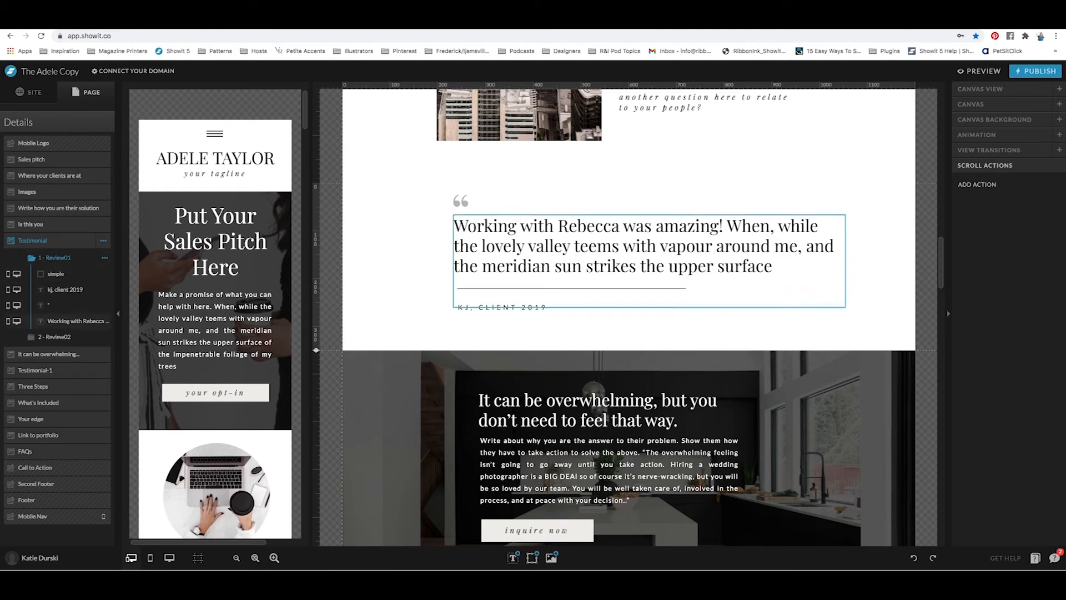
pyautogui.click(54, 337)
pyautogui.click(54, 258)
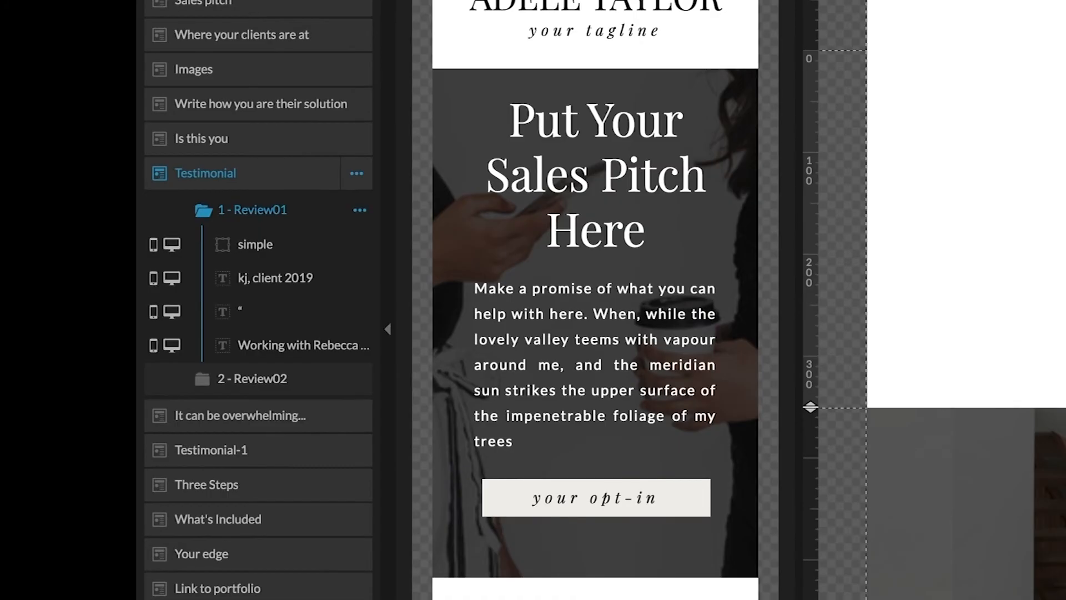
pyautogui.click(54, 337)
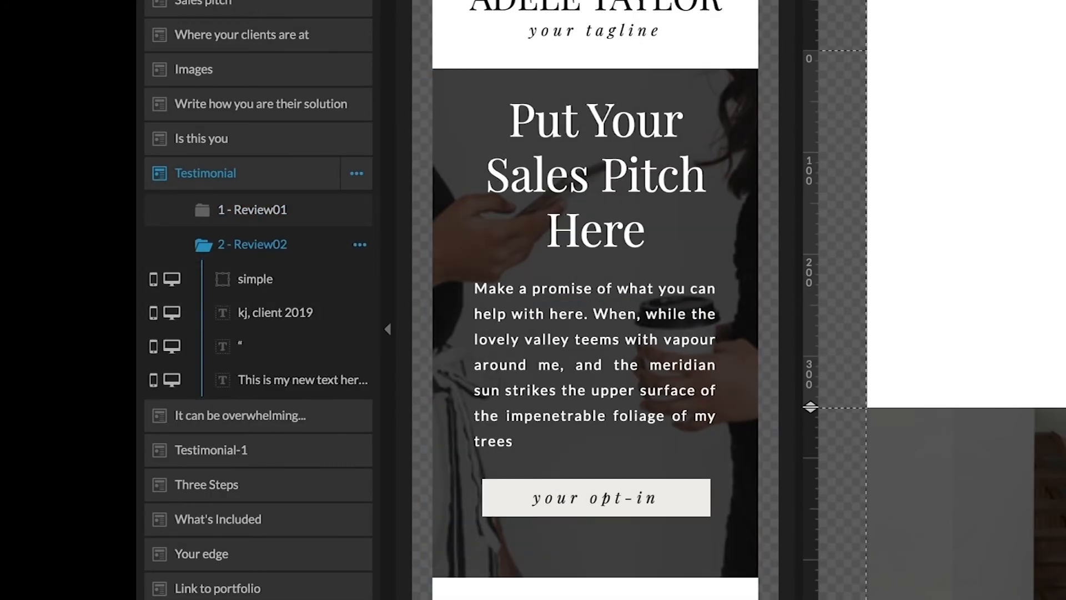
# Step: Duplicate the Review01 view again and reorder the copy so it comes after Review02
pyautogui.click(252, 211)
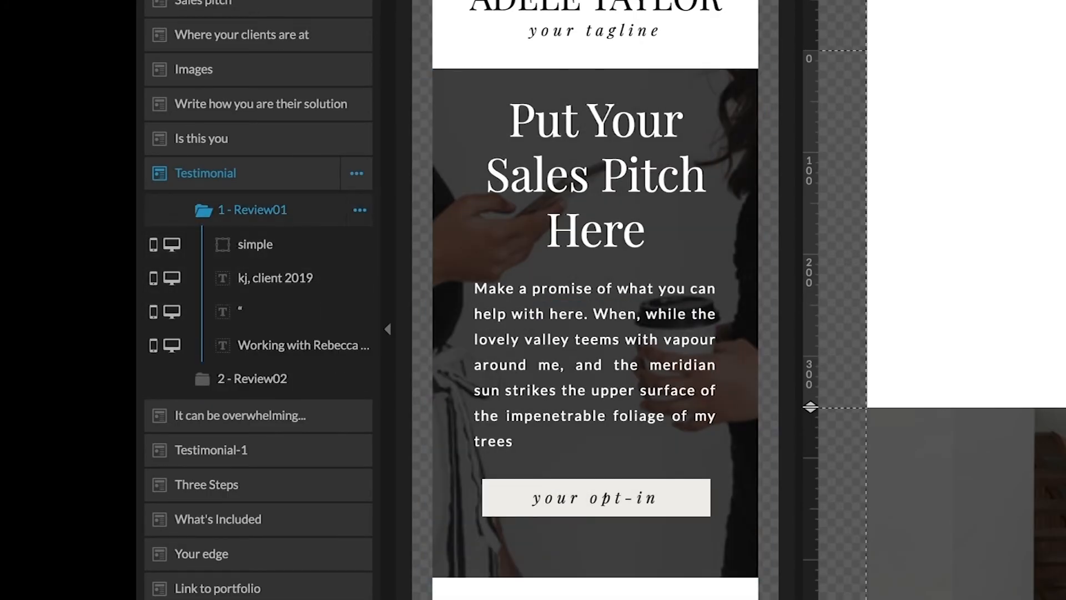
pyautogui.click(360, 209)
pyautogui.click(358, 262)
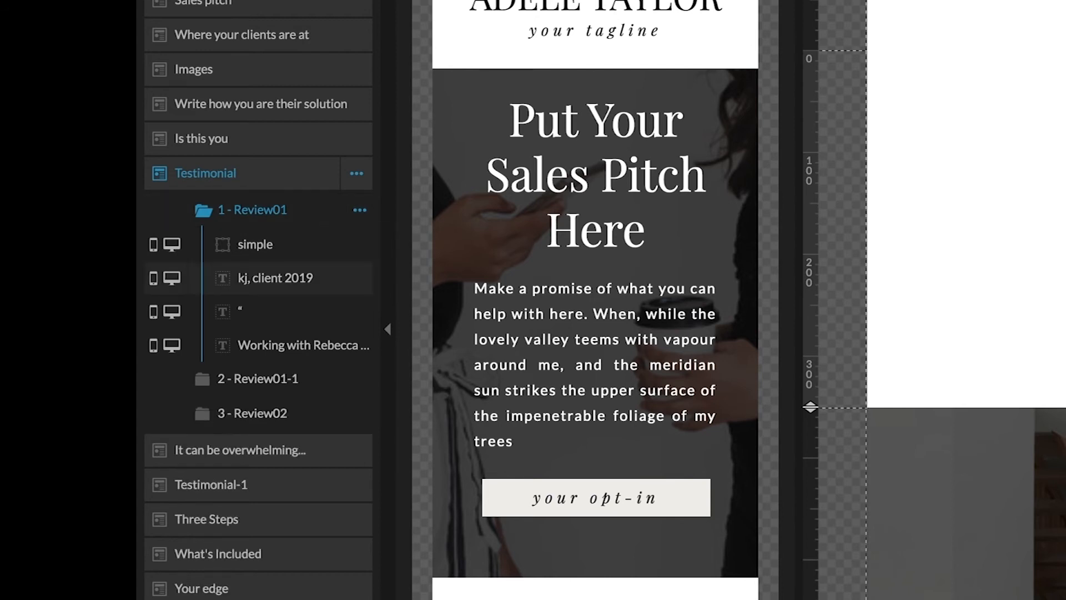
pyautogui.click(257, 378)
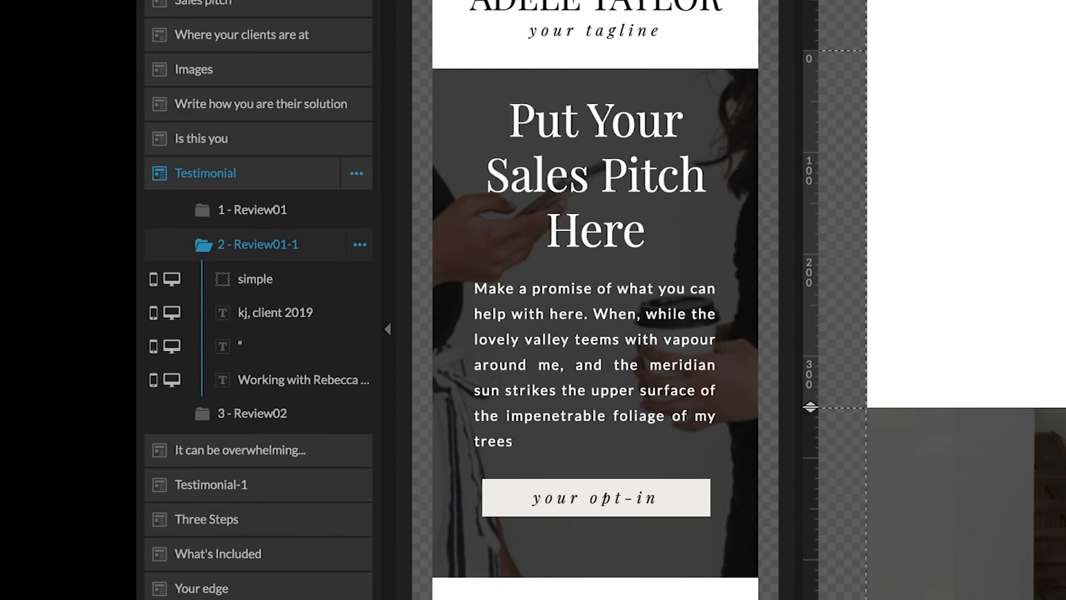
pyautogui.moveTo(258, 244); pyautogui.dragTo(240, 429)
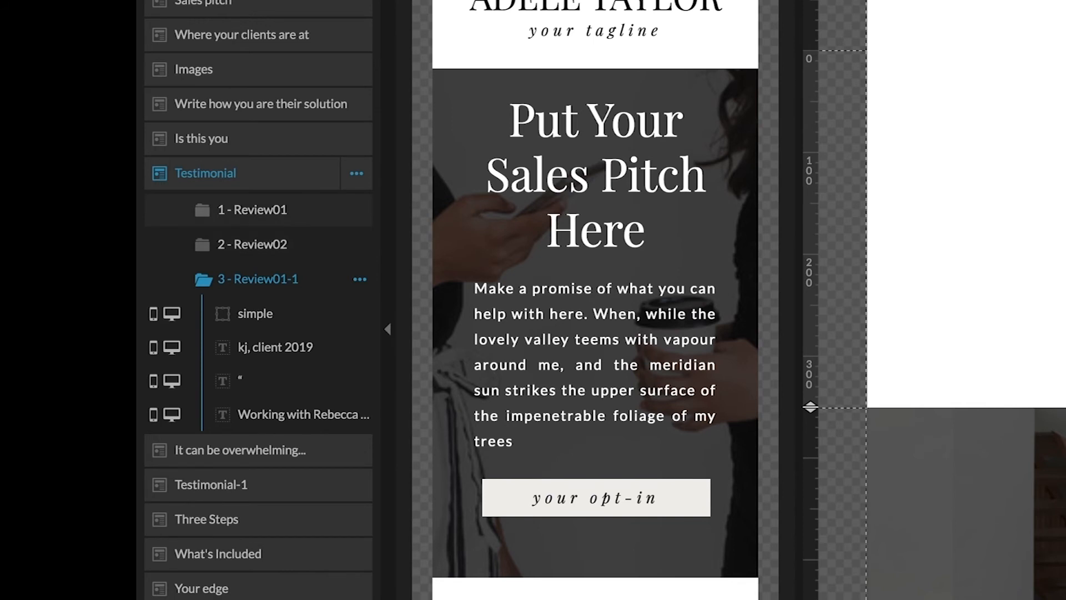
# Step: Rename the Review01-1 view, third in the Testimonial canvas, to Review03
pyautogui.click(252, 209)
pyautogui.click(252, 210)
pyautogui.click(252, 244)
pyautogui.click(252, 244)
pyautogui.click(258, 279)
pyautogui.click(360, 279)
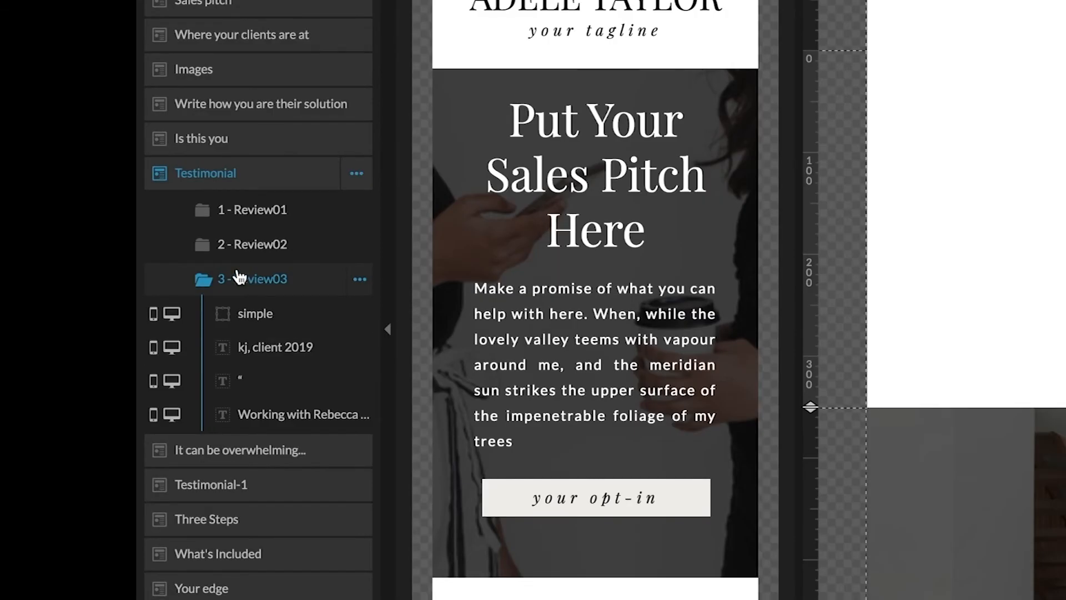
pyautogui.moveTo(237, 278); pyautogui.dragTo(229, 430)
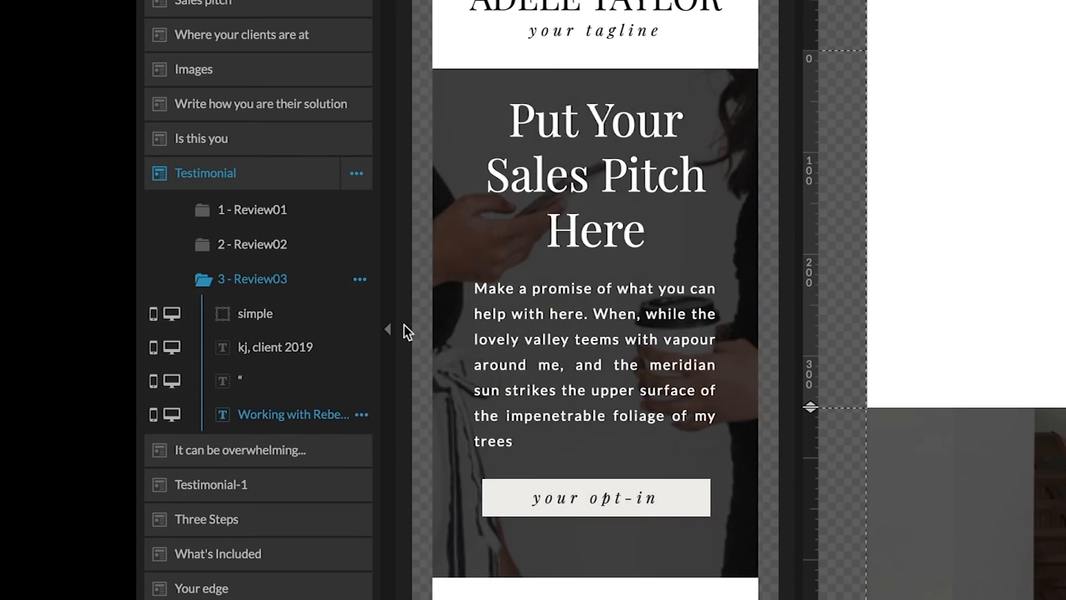
# Step: Duplicate the Review02 view and reorder the copy so it comes after Review03
pyautogui.click(360, 279)
pyautogui.click(292, 253)
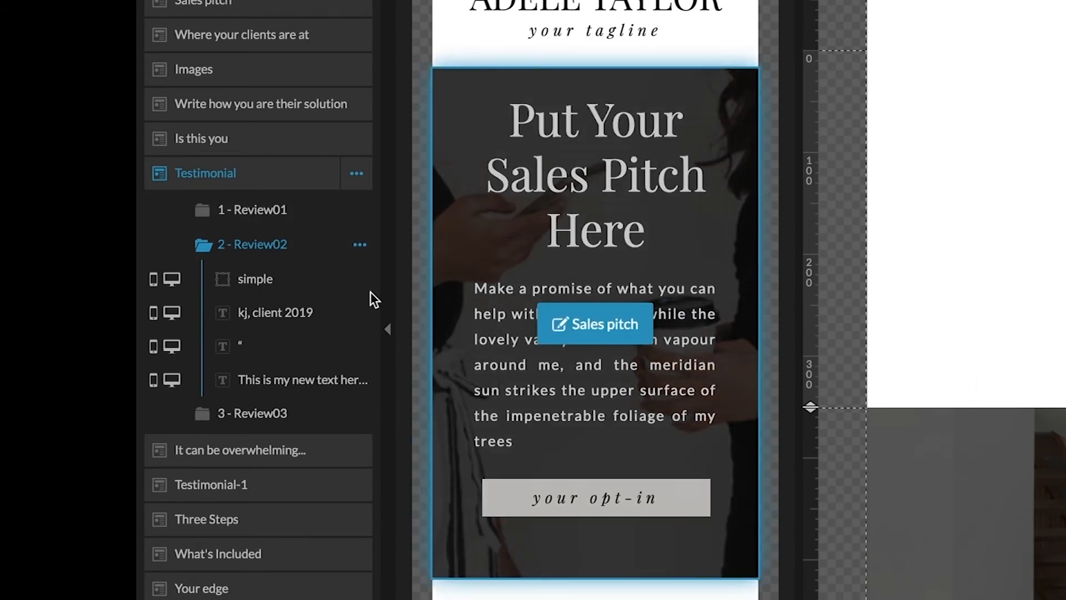
pyautogui.click(284, 417)
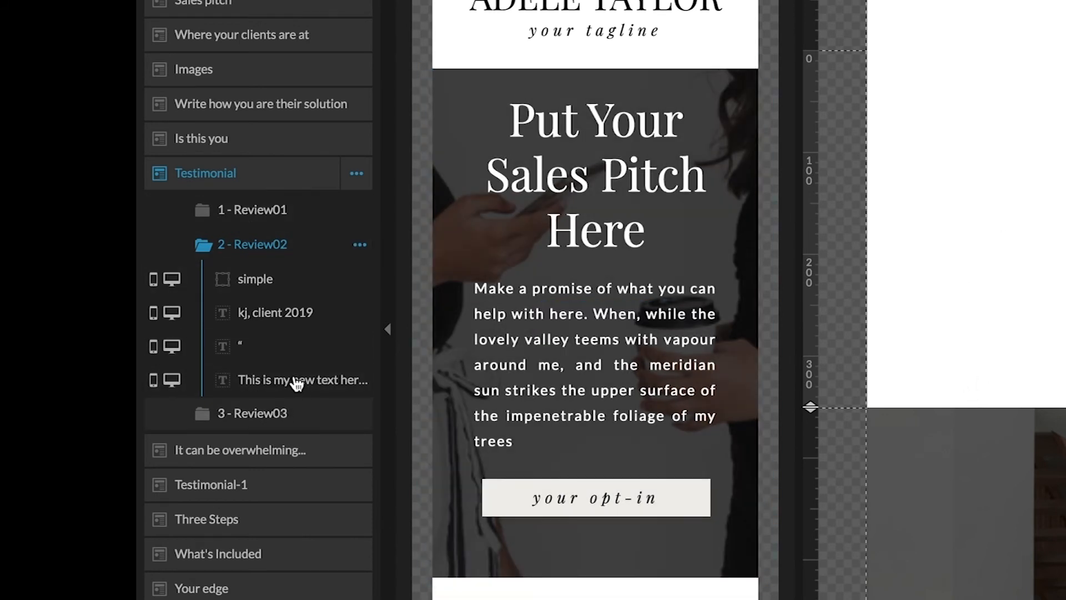
pyautogui.click(289, 254)
pyautogui.click(358, 244)
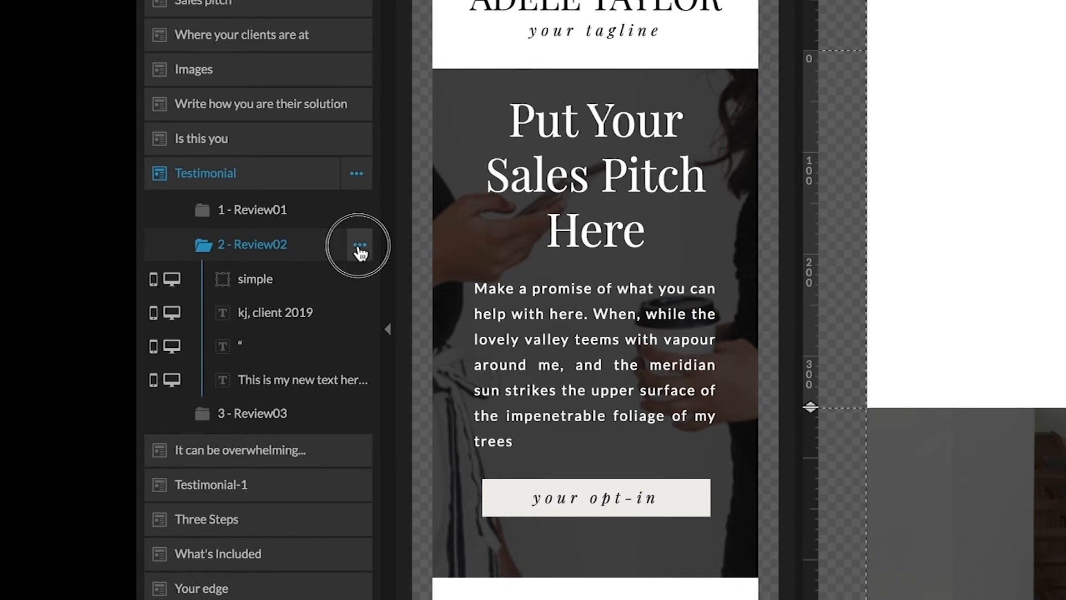
pyautogui.click(357, 299)
pyautogui.moveTo(51, 354); pyautogui.dragTo(53, 374)
# Step: Rename the duplicated fourth view of the Testimonial canvas to Review04
pyautogui.click(103, 306)
pyautogui.click(104, 314)
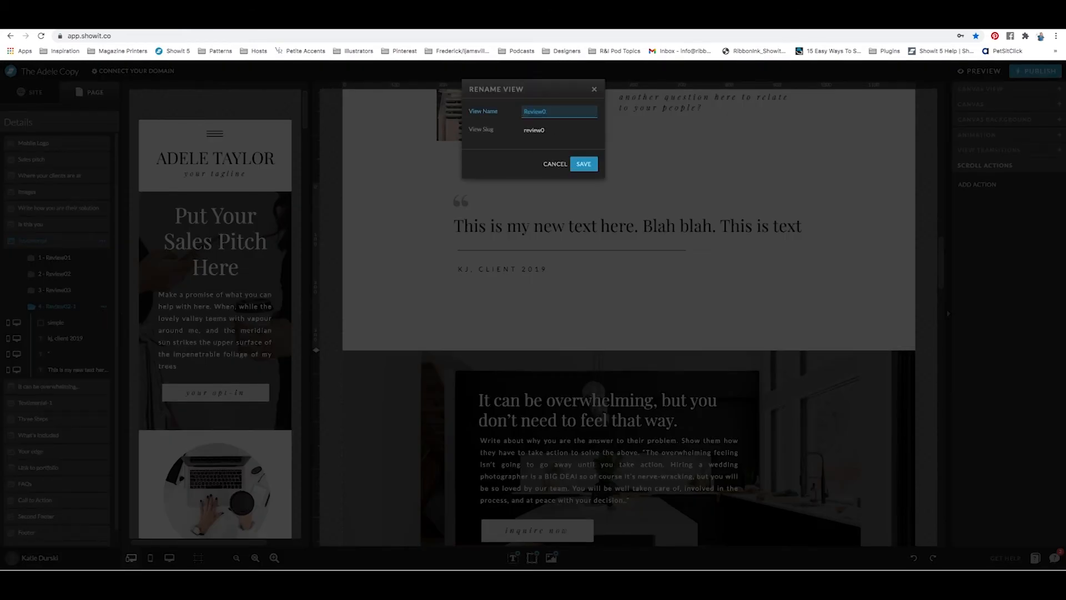
pyautogui.write('Review04')
pyautogui.press('Return')
# Step: Duplicate the Review04 view, keeping the copy last in the Testimonial canvas, and rename it Review05
pyautogui.click(103, 306)
pyautogui.click(99, 344)
pyautogui.click(71, 387)
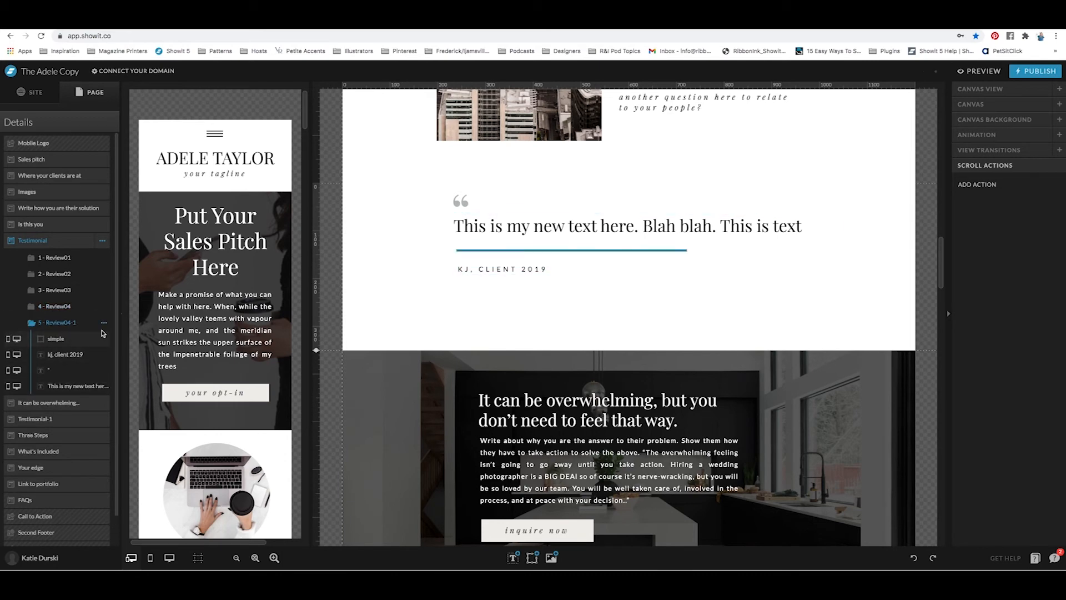
pyautogui.click(104, 322)
pyautogui.click(103, 329)
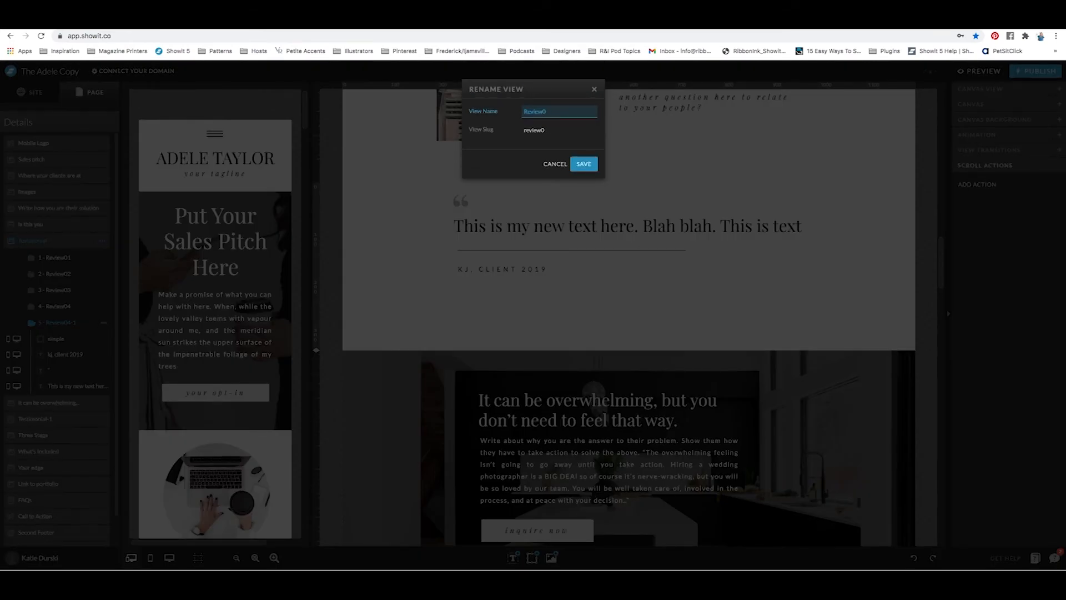
pyautogui.press('Return')
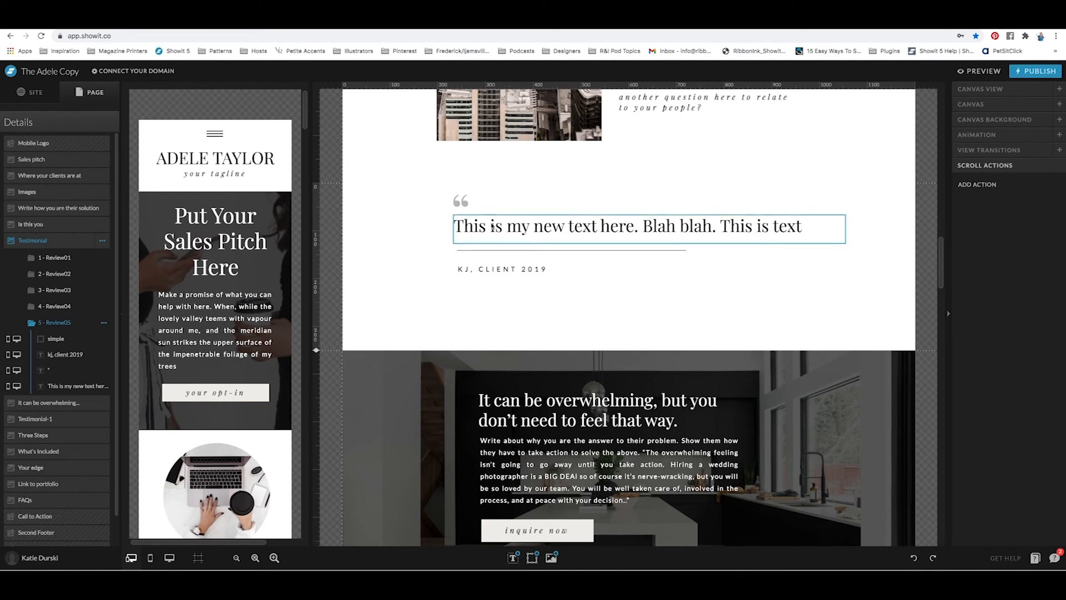
# Step: Lengthen the Review05 quote by copying its text "This is my new text here. Blah blah. This is text" and pasting it again at the end
pyautogui.doubleClick(822, 222)
pyautogui.moveTo(791, 228); pyautogui.dragTo(332, 158)
pyautogui.press('super+c')
pyautogui.press('Right')
pyautogui.press('super+v')
pyautogui.click(396, 297)
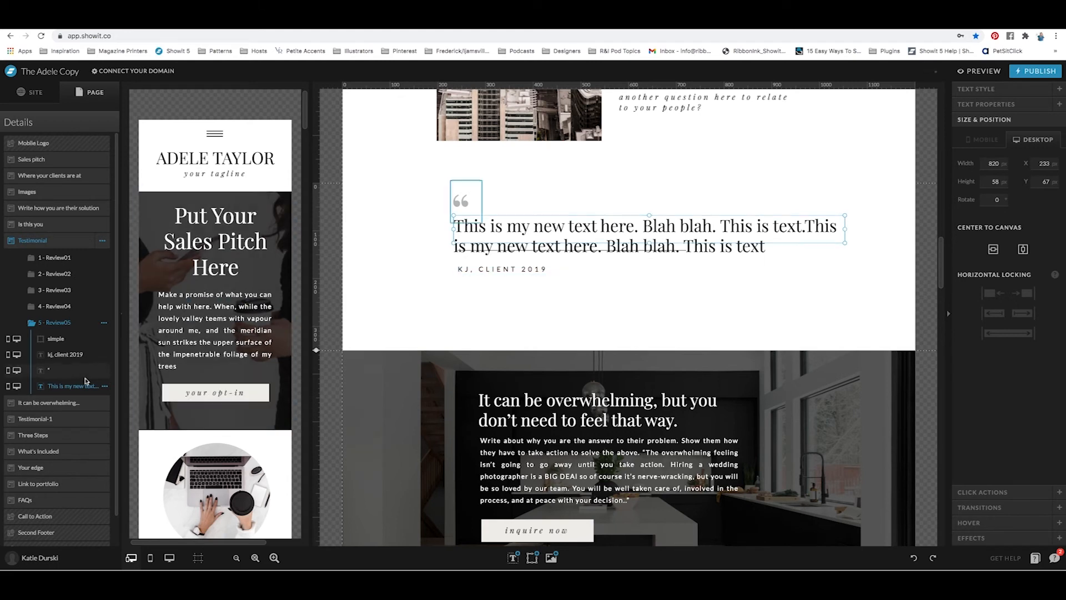
# Step: Move the Review05 view's divider and client line together down about 40 px, below the two-line quote
pyautogui.click(62, 342)
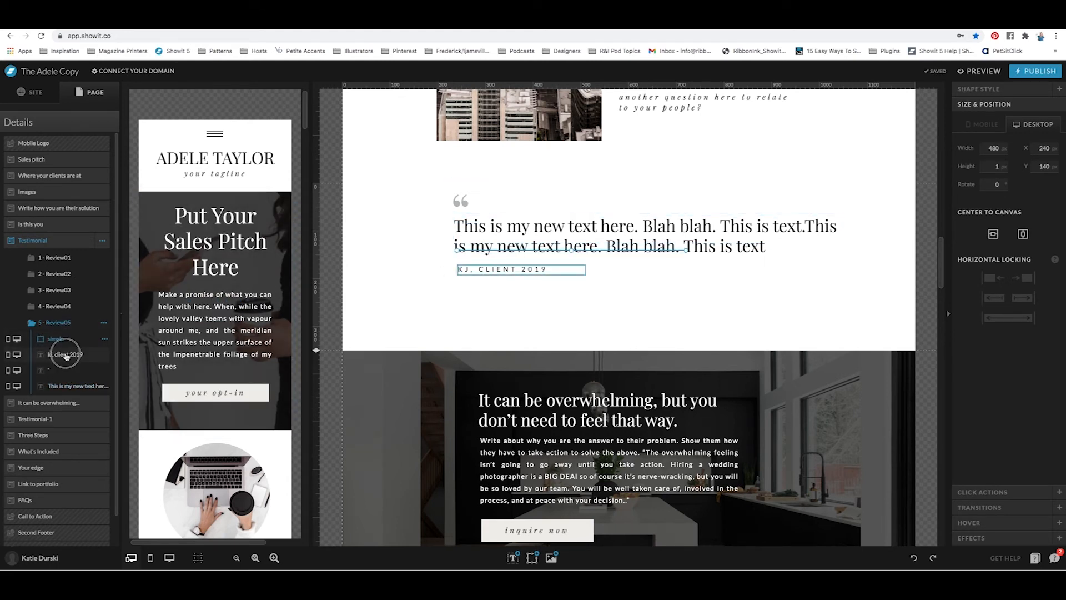
pyautogui.keyDown('shift'); pyautogui.click(58, 355); pyautogui.keyUp('shift')
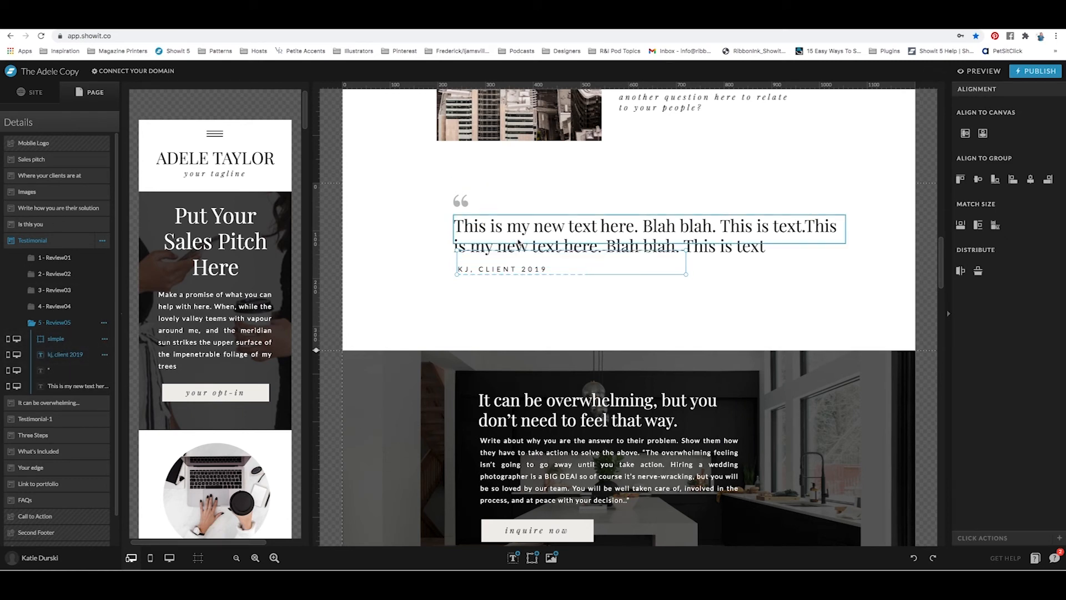
pyautogui.hotkey('shift', 'Down')
pyautogui.hotkey('shift', 'Down')
pyautogui.hotkey('shift', 'Down')
pyautogui.hotkey('shift', 'Down')
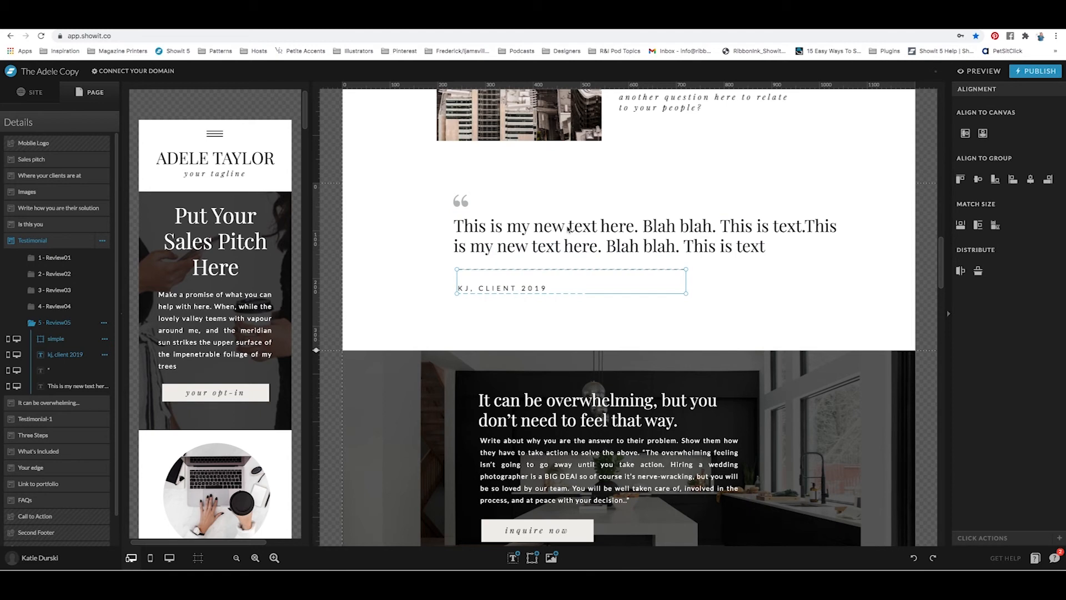
pyautogui.click(327, 292)
# Step: Switch through the Review01, Review03, Review04 and Review05 views to compare their testimonials
pyautogui.click(53, 272)
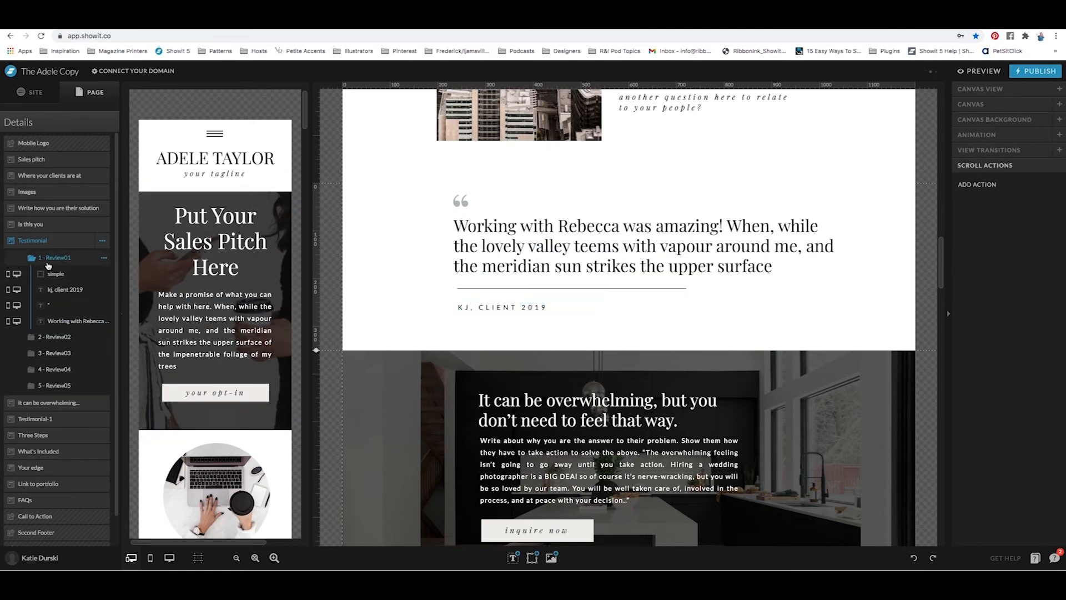
pyautogui.click(52, 353)
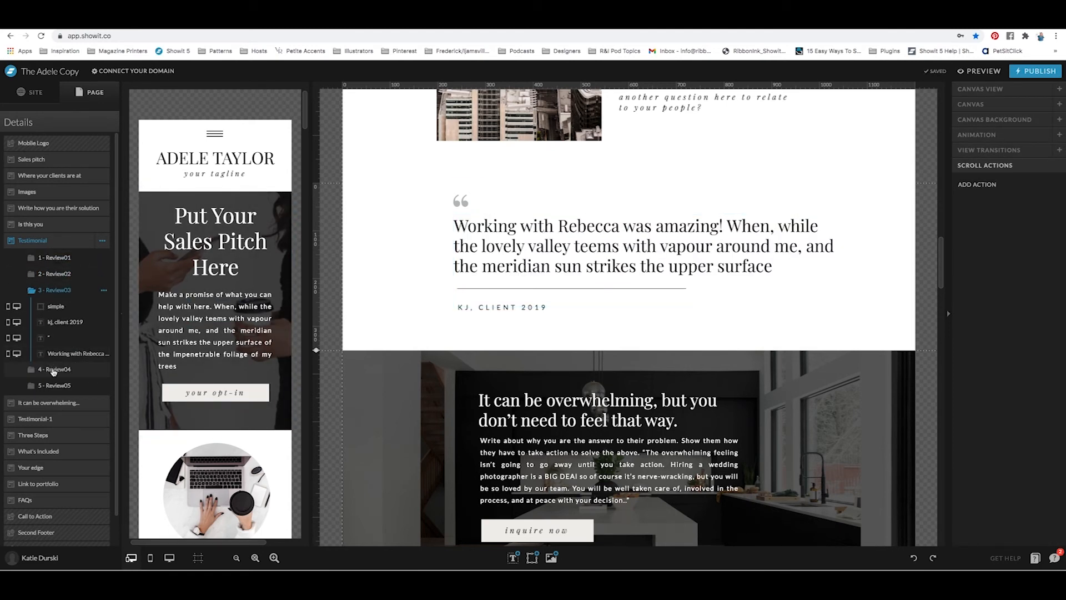
pyautogui.click(53, 370)
pyautogui.click(52, 386)
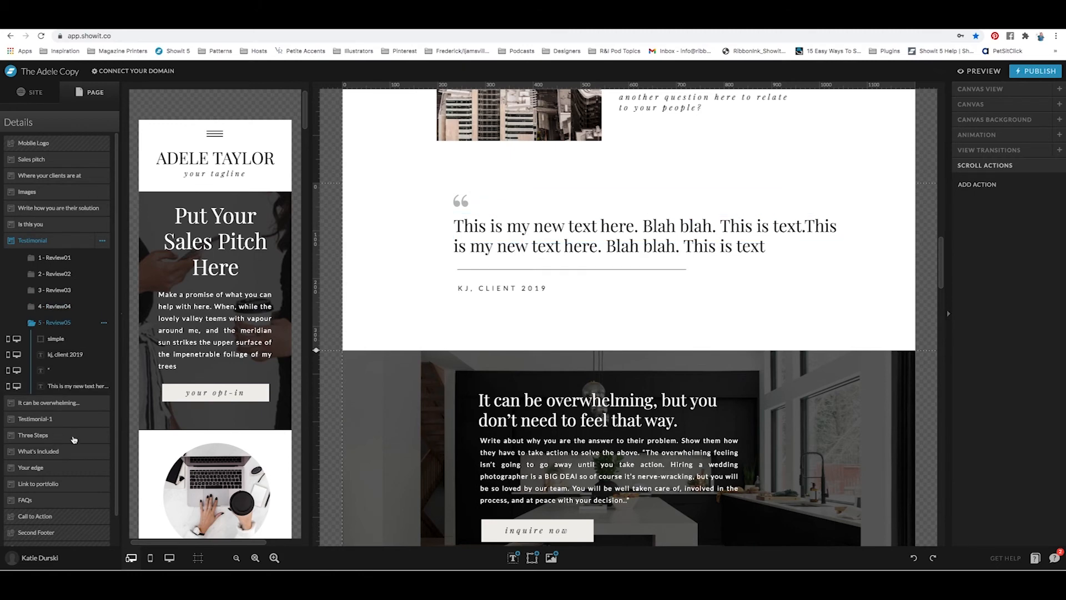
# Step: Add a subheading text to the Review01 view and place it below the quote's right end, at about X 902, Y 267
pyautogui.click(34, 259)
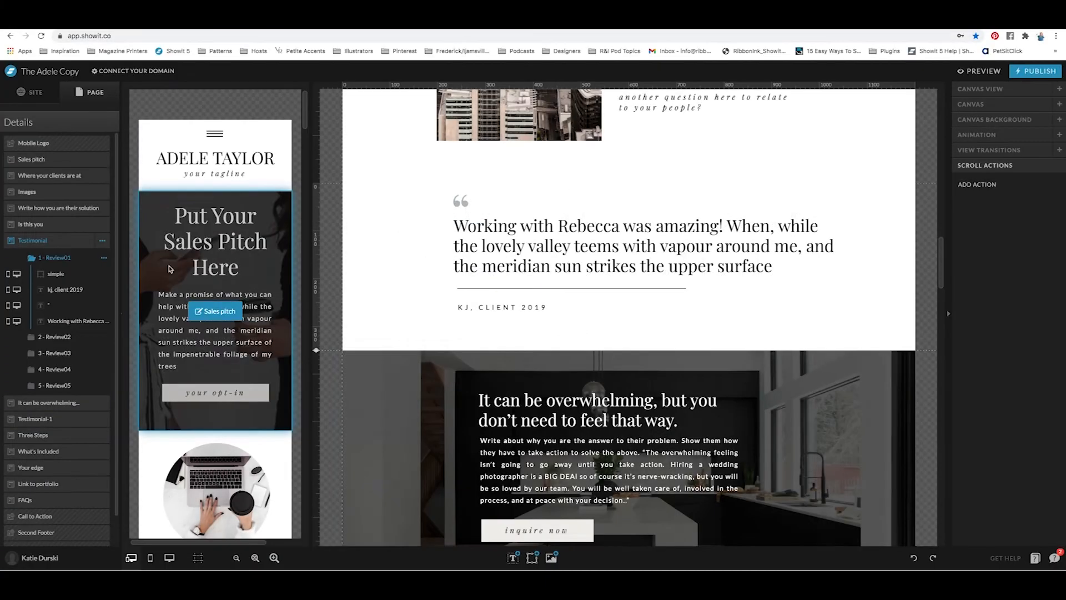
pyautogui.moveTo(509, 551)
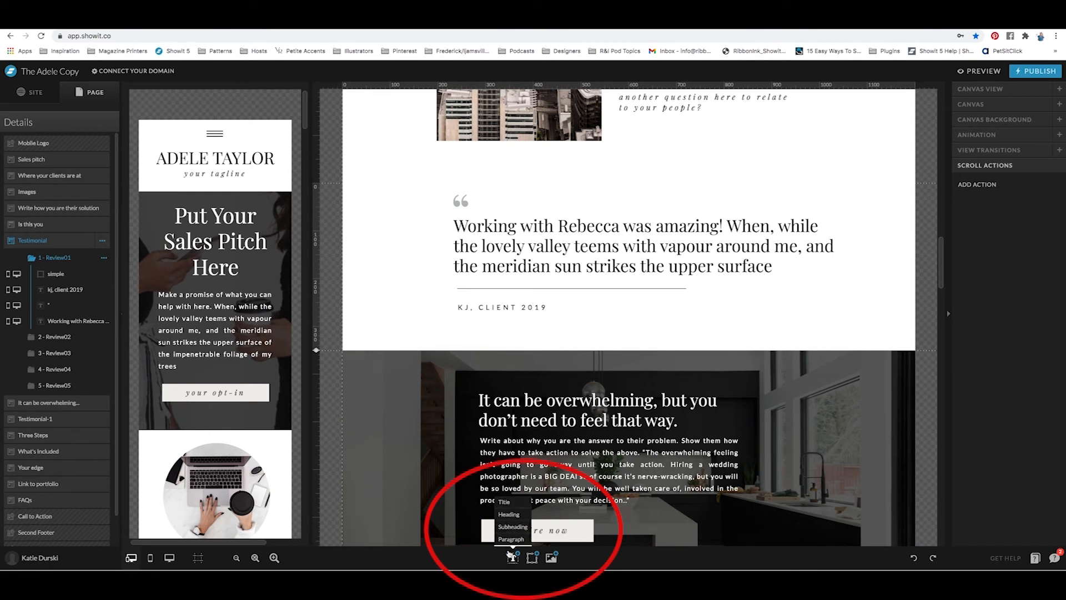
pyautogui.click(513, 526)
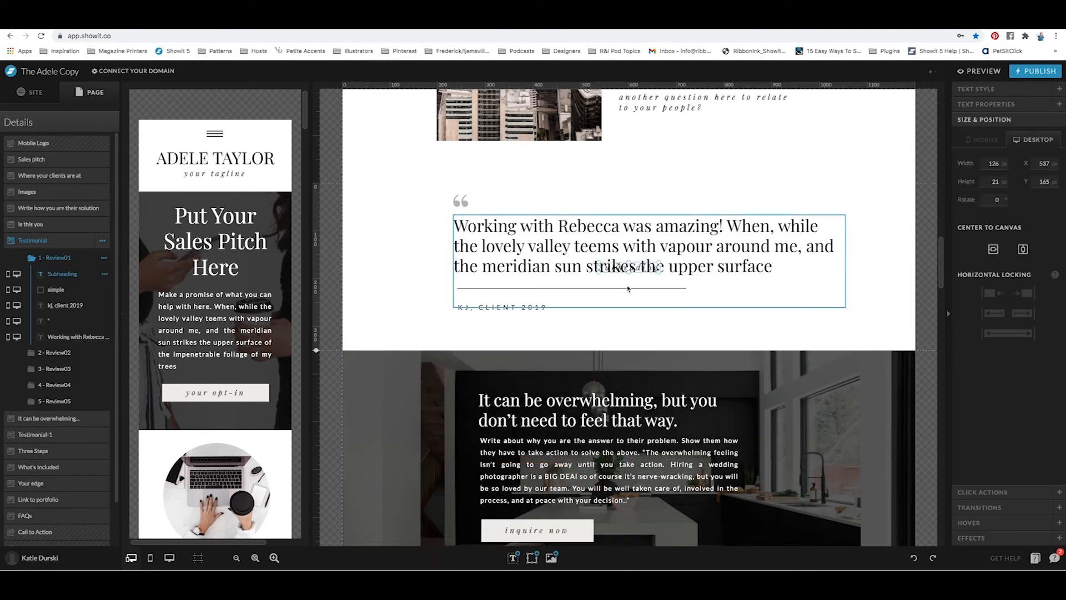
pyautogui.moveTo(628, 266)
pyautogui.mouseDown()
pyautogui.moveTo(713, 284)
pyautogui.moveTo(766, 314)
pyautogui.moveTo(803, 316)
pyautogui.mouseUp()
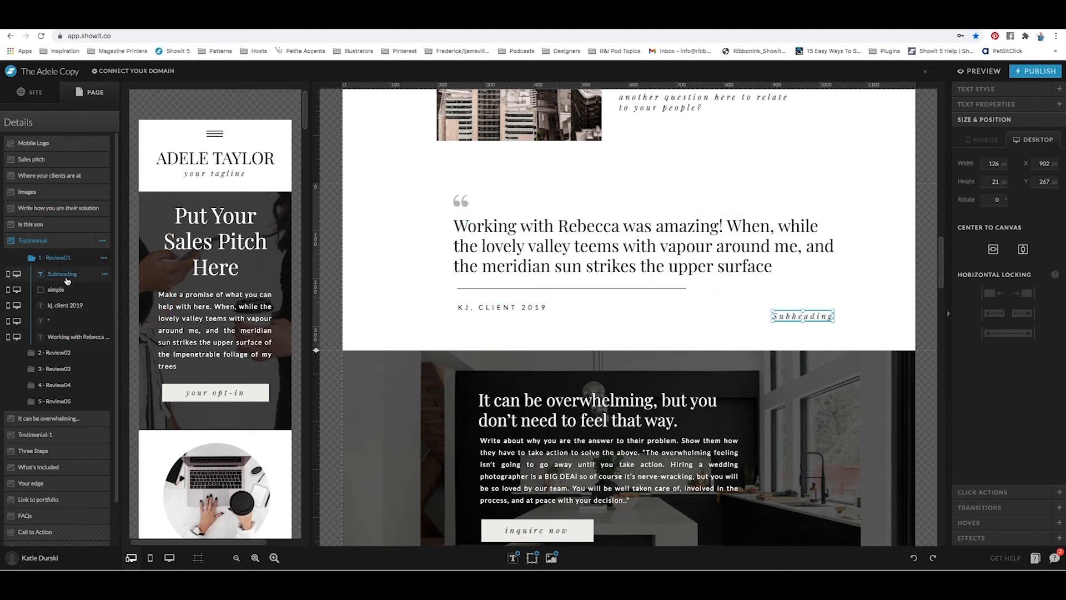
# Step: Change the new subheading's text to "Next"
pyautogui.click(50, 353)
pyautogui.doubleClick(809, 315)
pyautogui.write('Next')
pyautogui.click(737, 322)
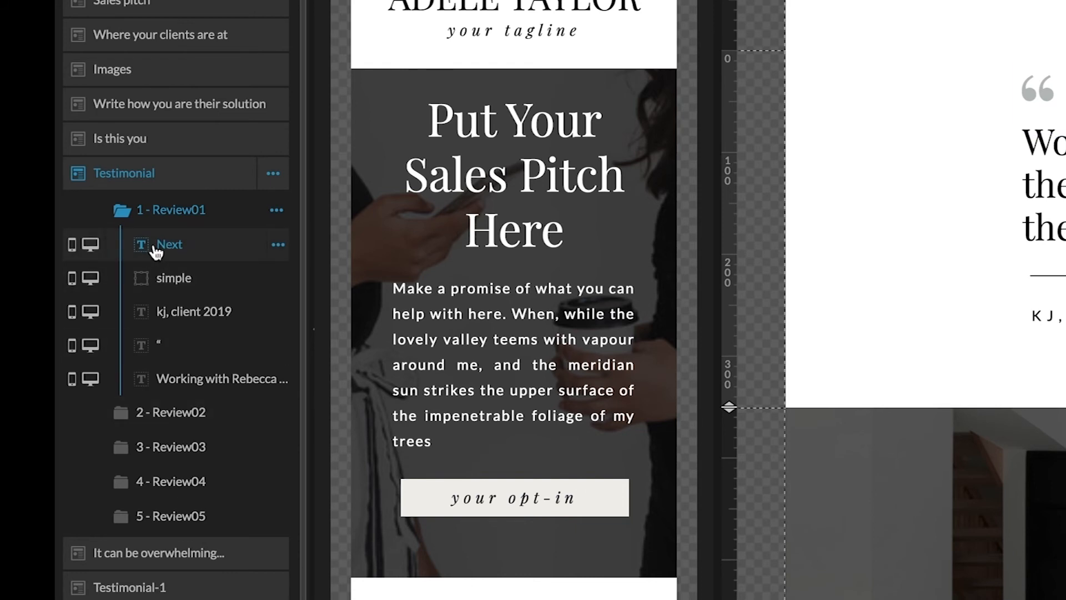
# Step: Move the Next text out of the Review01 view onto the Testimonial canvas itself and collapse that view
pyautogui.moveTo(164, 236); pyautogui.dragTo(224, 174)
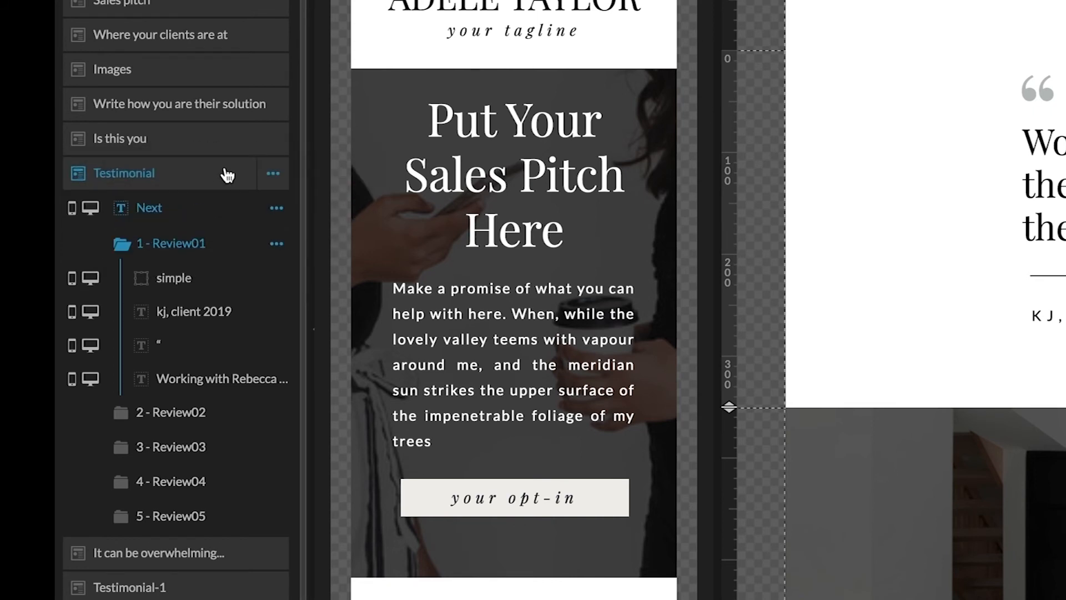
pyautogui.click(169, 256)
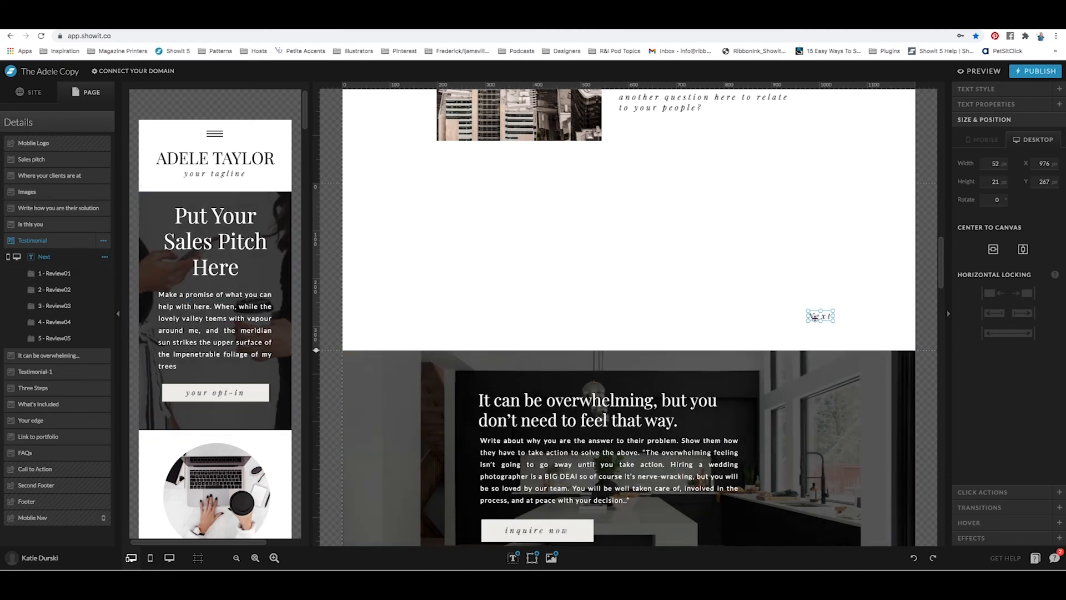
# Step: Give the Next text a Canvas link click action targeting This Canvas with the canvas view set to Next
pyautogui.click(973, 496)
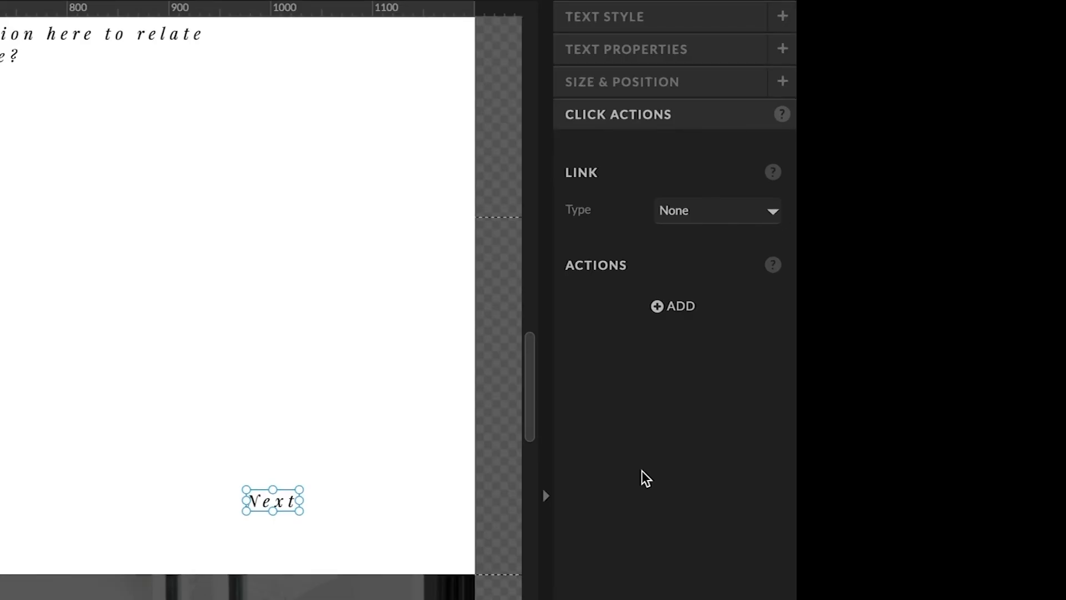
pyautogui.click(698, 219)
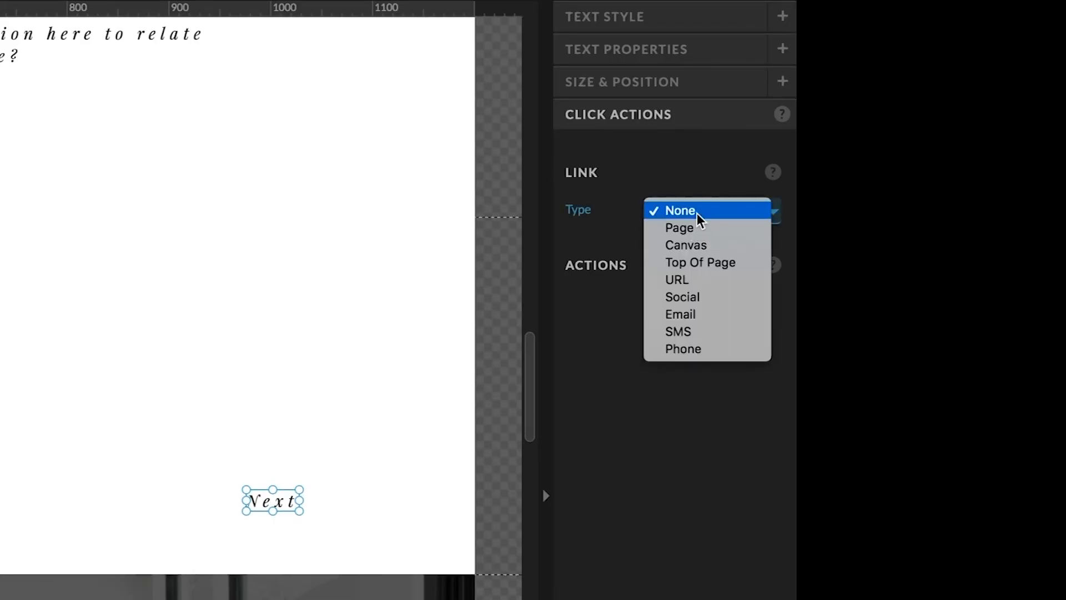
pyautogui.click(687, 246)
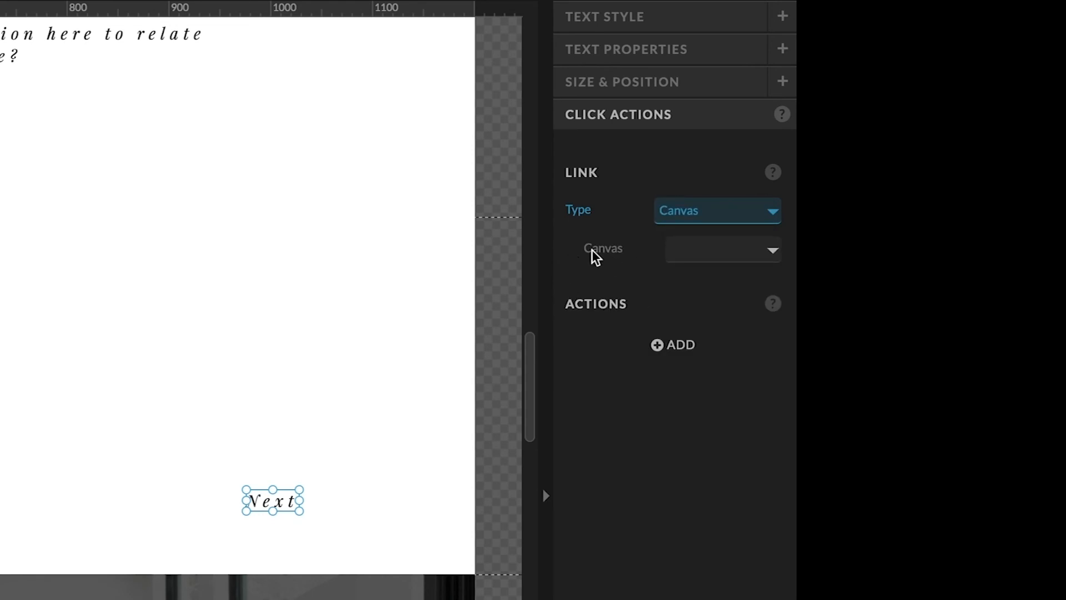
pyautogui.click(691, 251)
pyautogui.click(714, 267)
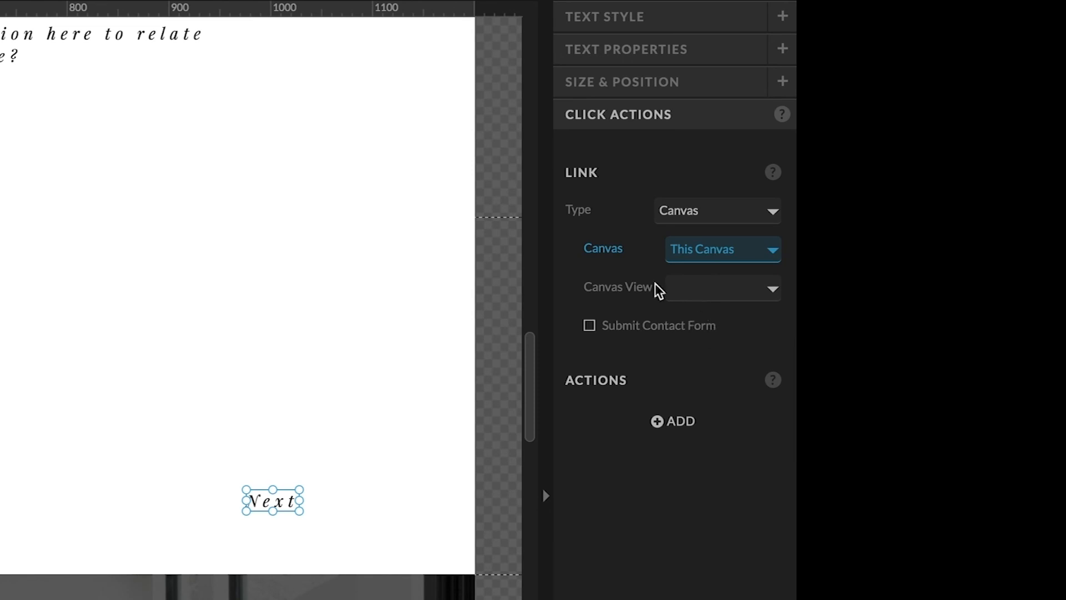
pyautogui.click(698, 288)
pyautogui.click(698, 305)
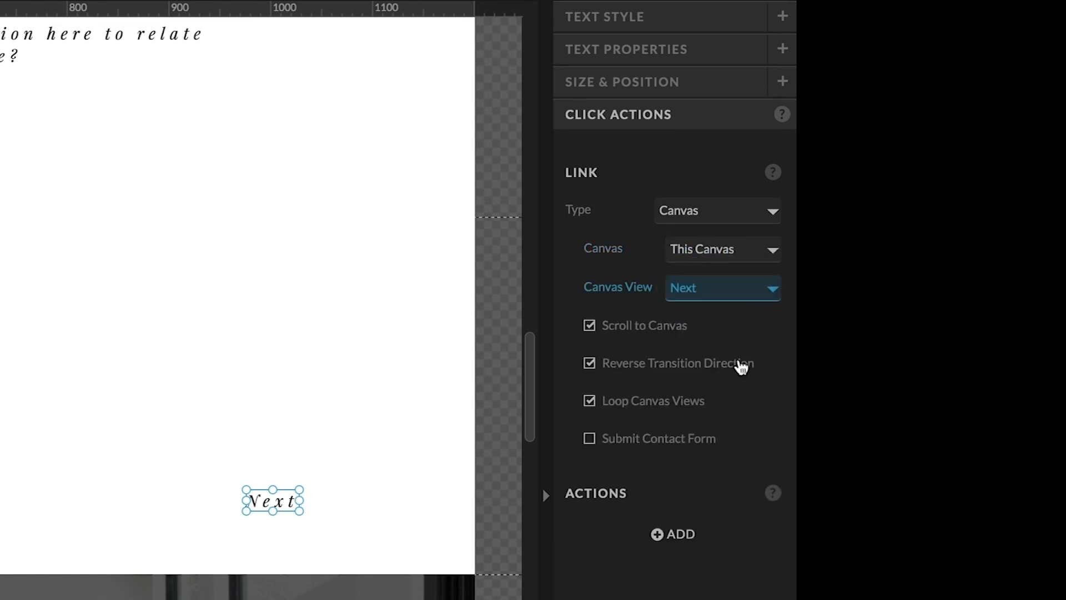
pyautogui.click(719, 303)
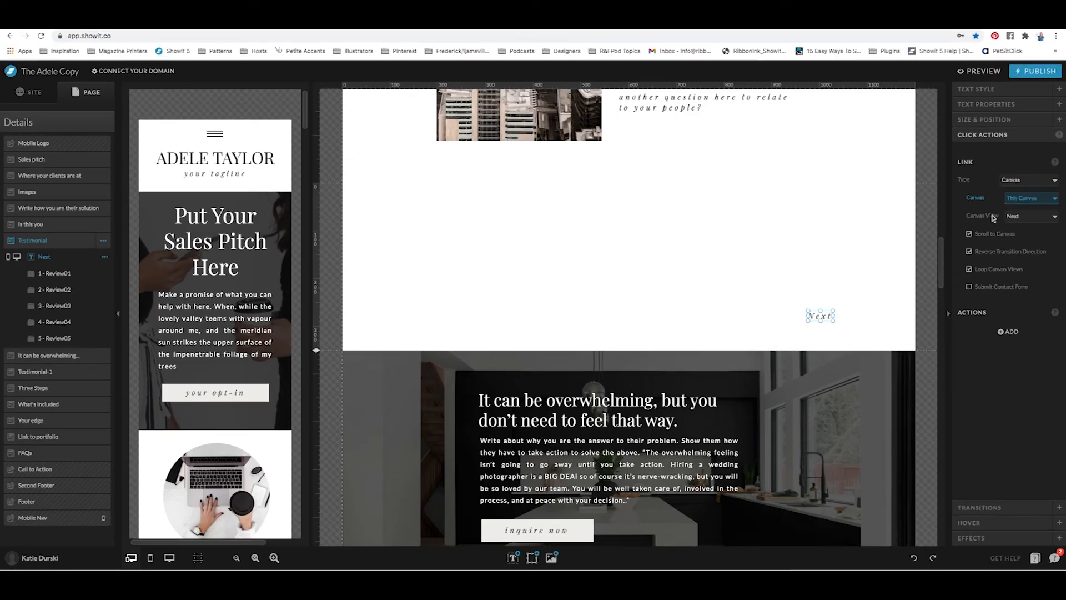
pyautogui.click(1012, 216)
pyautogui.click(1004, 210)
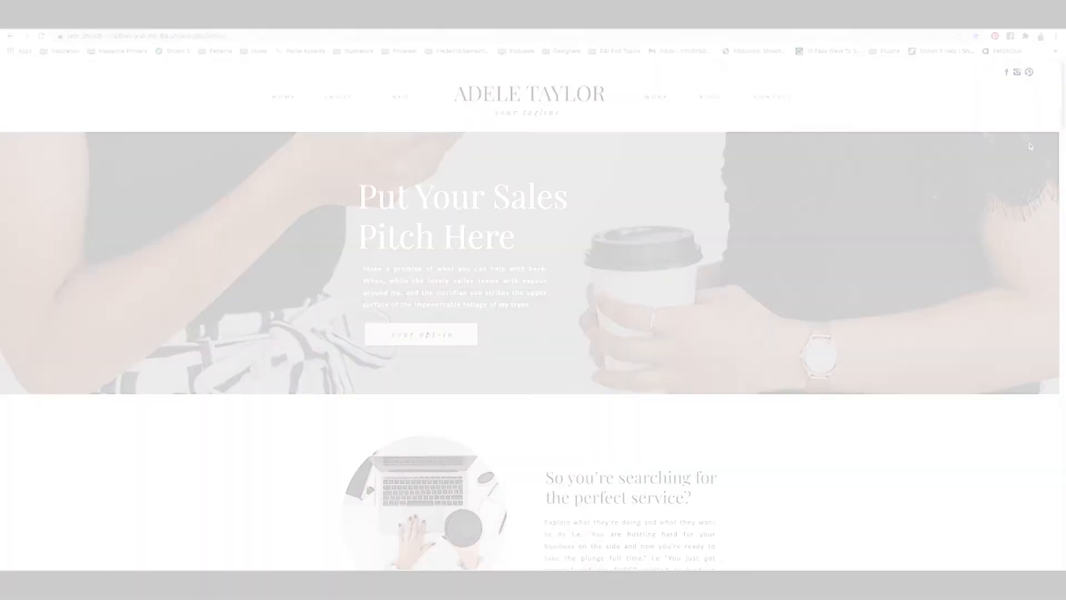
# Step: Test the Next link through the testimonial reviews on the published Details page and reload the page
pyautogui.scroll(-15, 1045, 265)
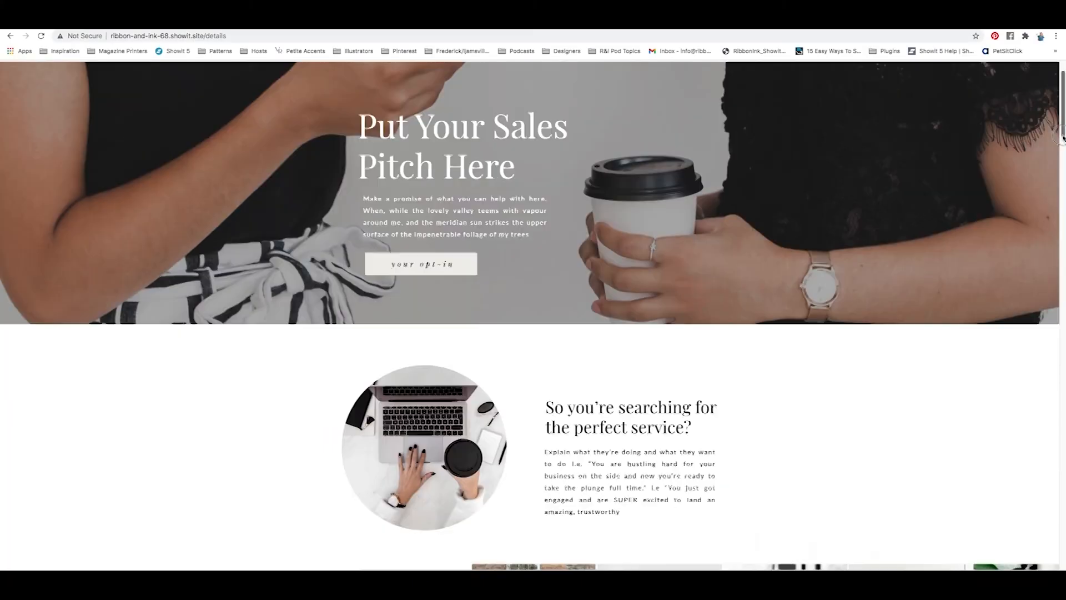
pyautogui.scroll(-5, 1046, 265)
pyautogui.scroll(4, 1032, 311)
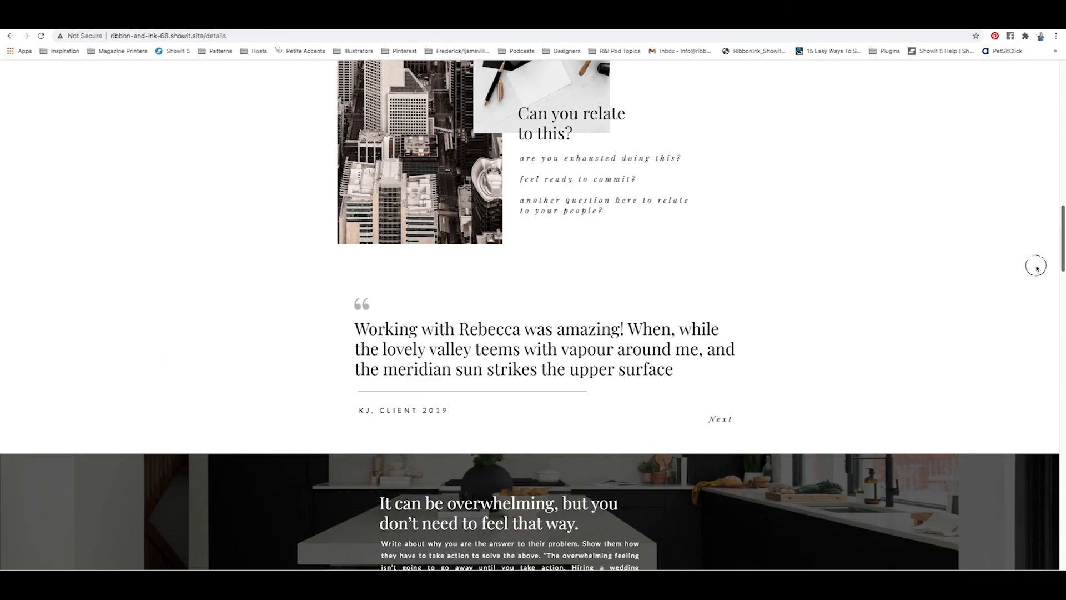
pyautogui.click(719, 419)
pyautogui.scroll(-4, 722, 388)
pyautogui.click(715, 194)
pyautogui.click(714, 193)
pyautogui.click(719, 193)
pyautogui.click(720, 193)
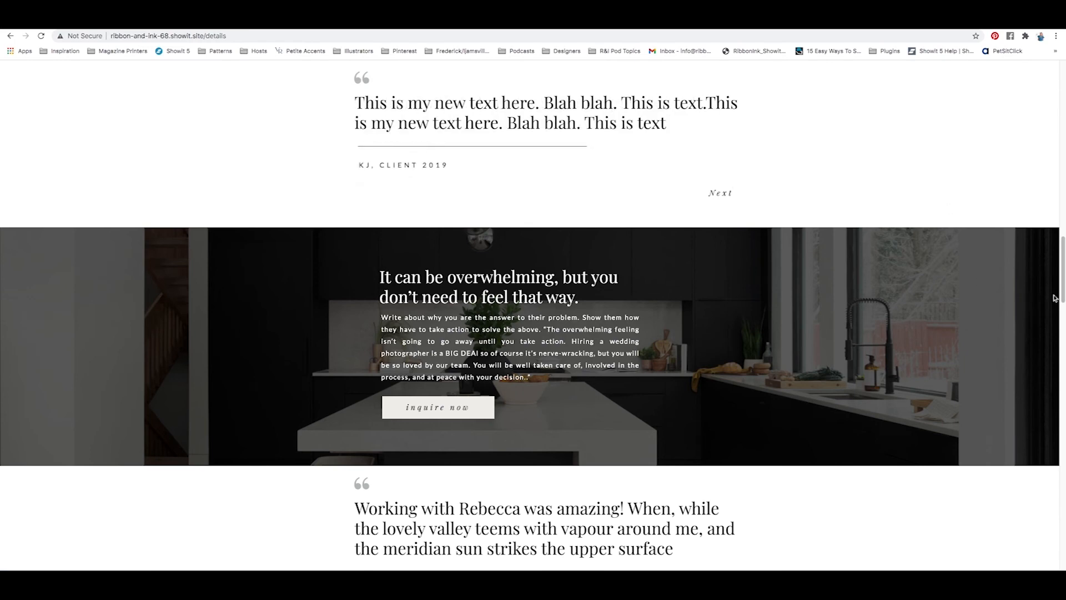
pyautogui.scroll(10, 1054, 298)
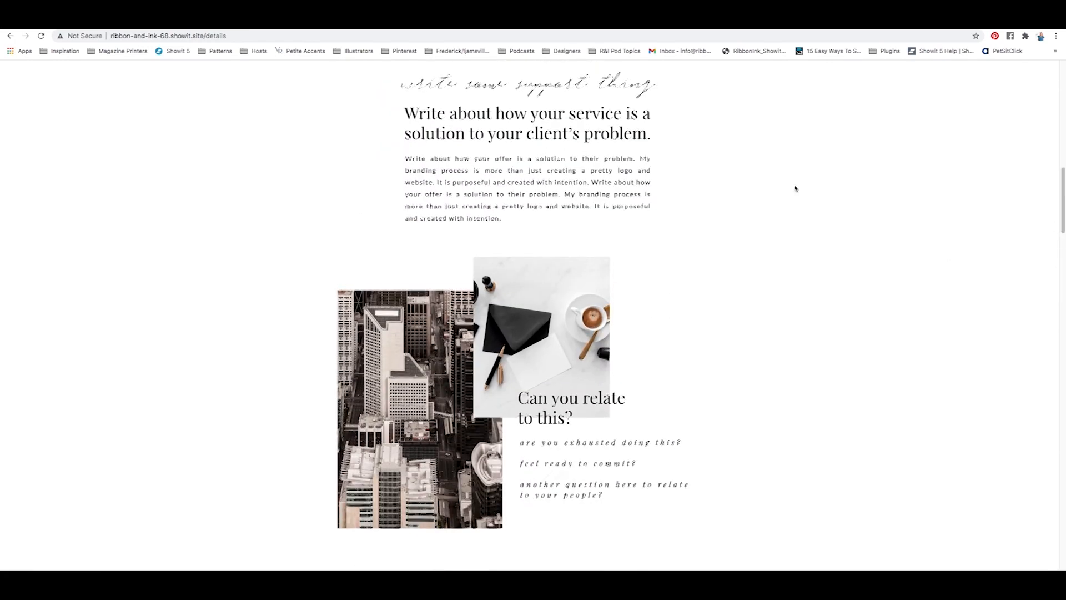
pyautogui.click(41, 37)
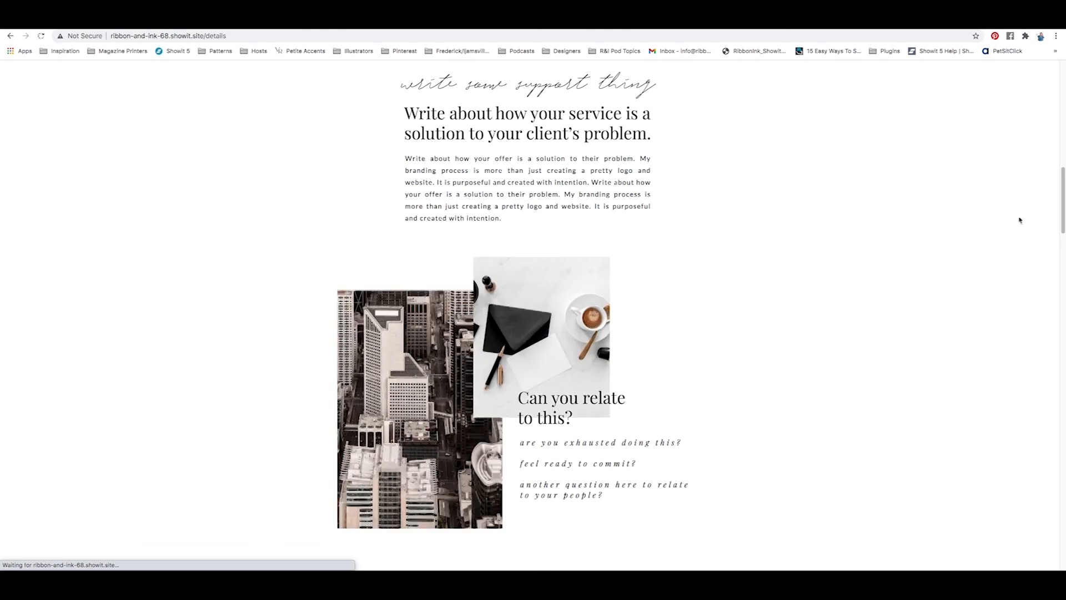
# Step: Find the testimonial section on the published Details page and test its Next link
pyautogui.moveTo(1060, 190); pyautogui.dragTo(1061, 261)
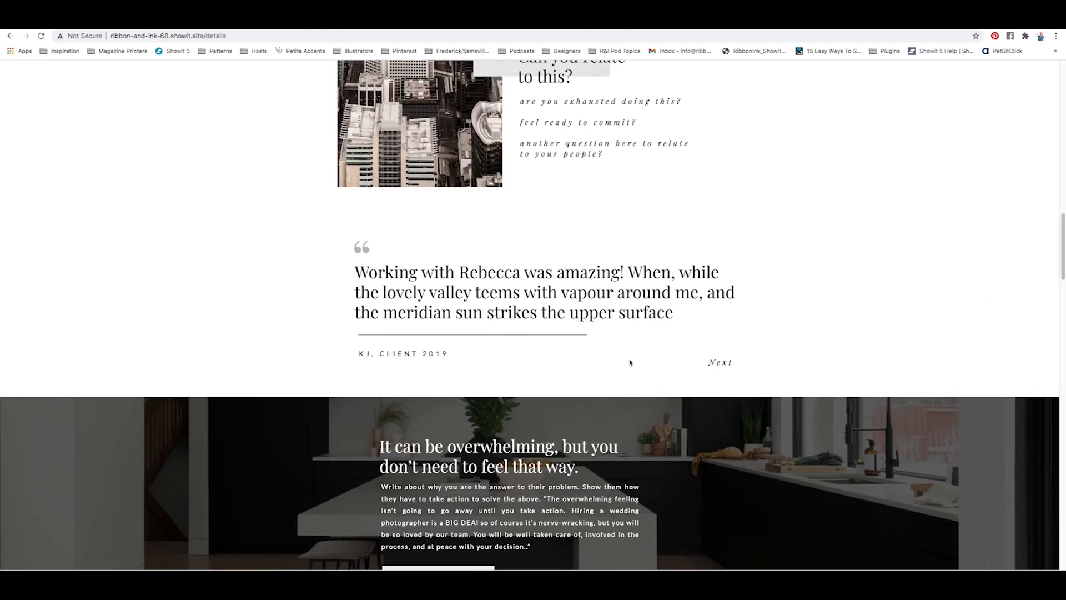
pyautogui.click(720, 363)
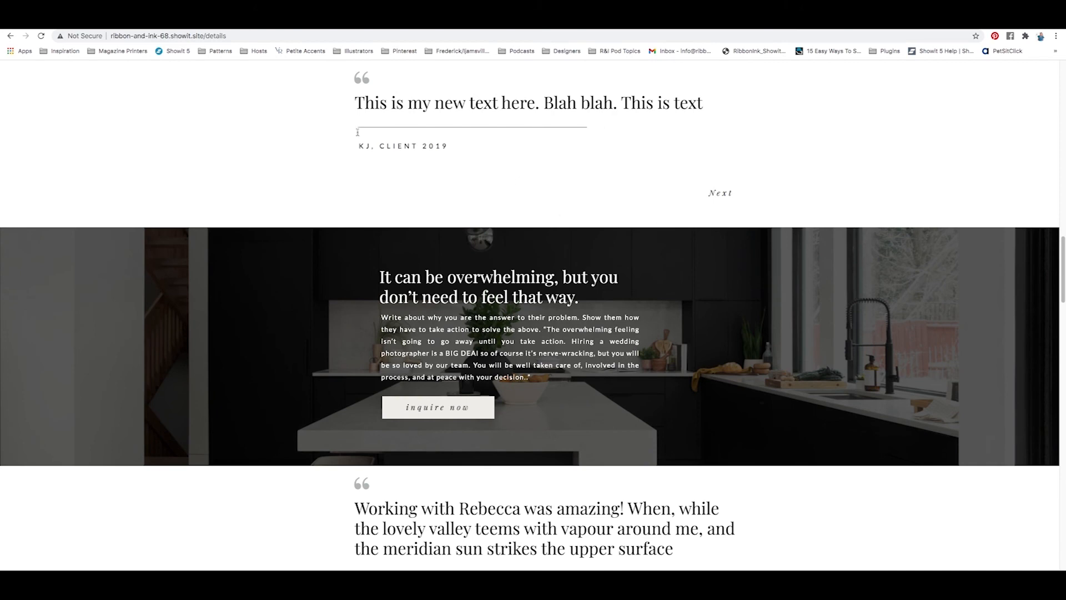
# Step: In the Showit editor, turn off Scroll to Canvas for the Next text's canvas link and publish the site
pyautogui.click(889, 24)
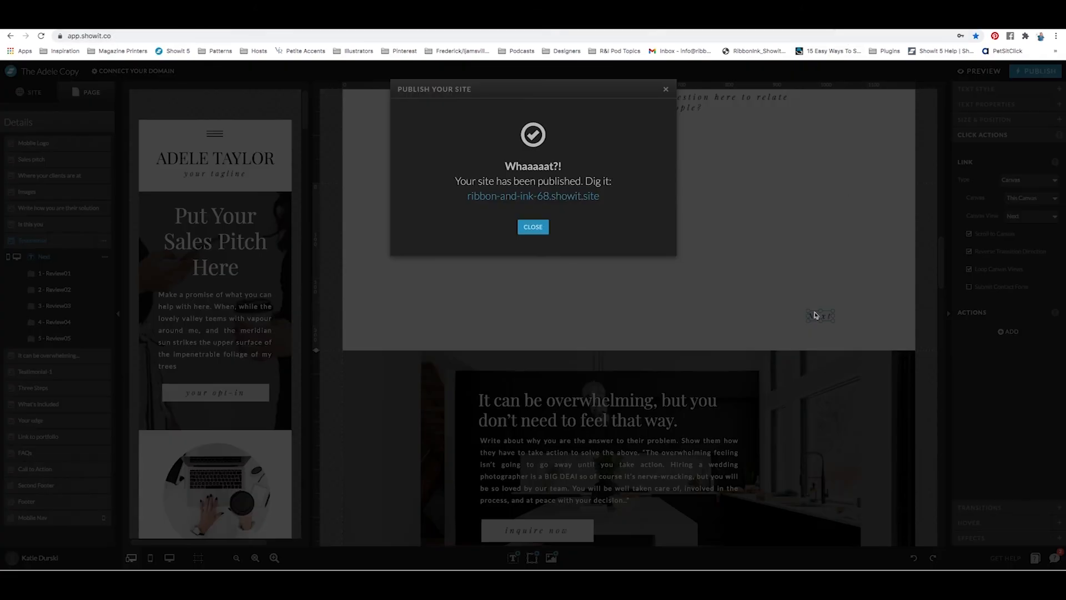
pyautogui.click(532, 229)
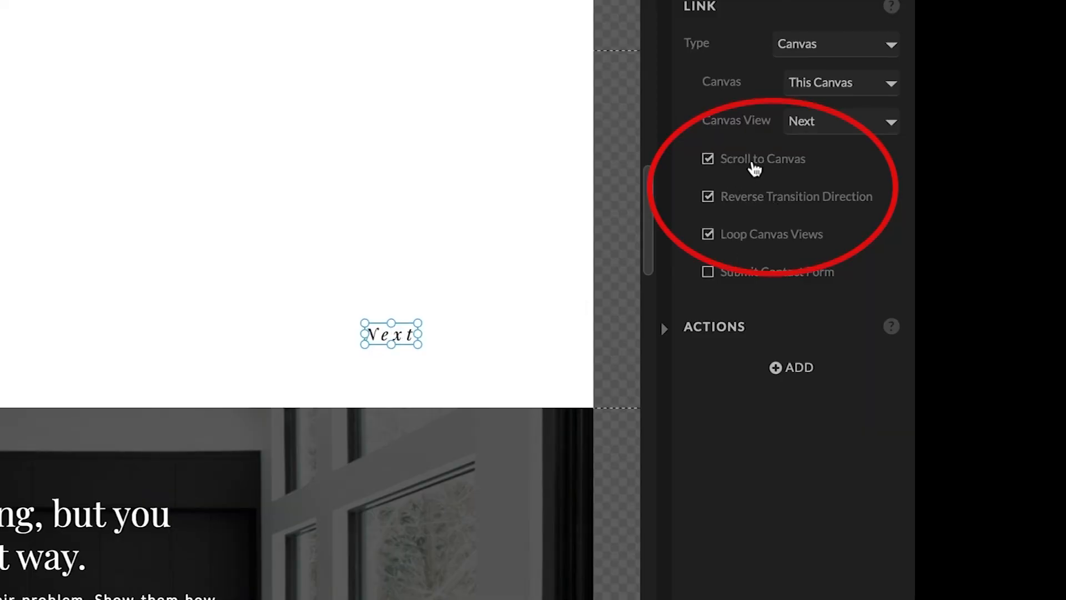
pyautogui.click(720, 161)
pyautogui.click(1035, 71)
pyautogui.click(637, 240)
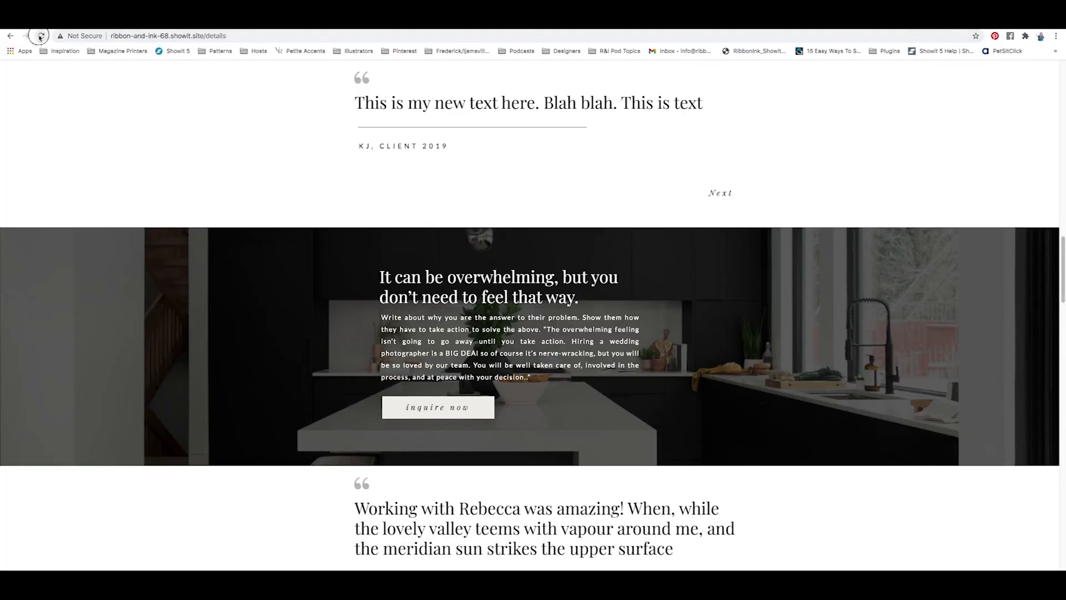
# Step: Reload the published Details page and step through the testimonial reviews with the Next link
pyautogui.click(40, 37)
pyautogui.moveTo(1062, 245); pyautogui.dragTo(1062, 201)
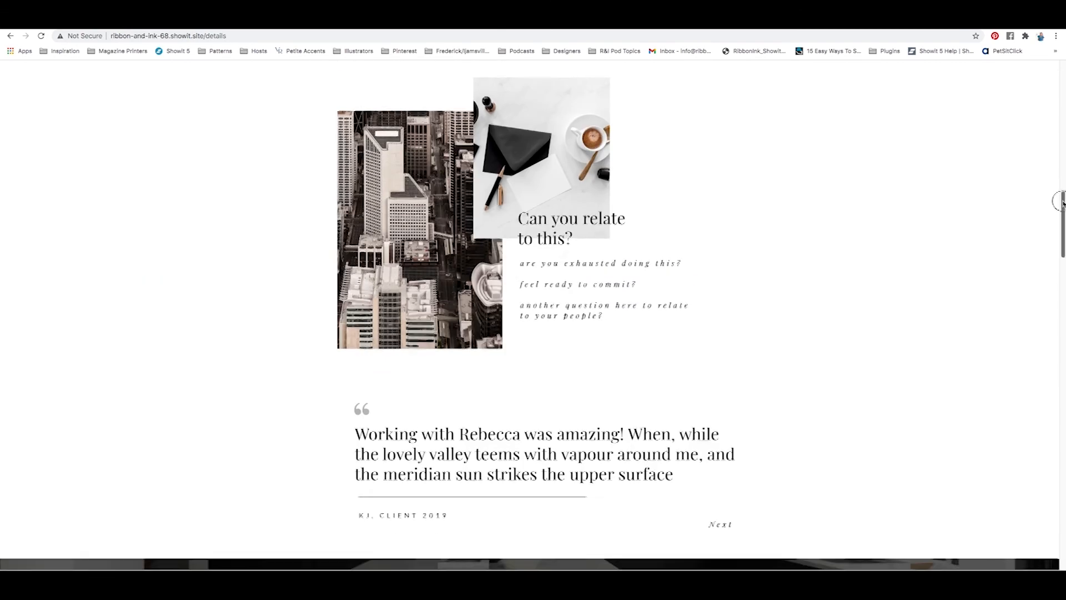
pyautogui.scroll(-3, 681, 363)
pyautogui.click(721, 346)
pyautogui.click(723, 347)
pyautogui.click(723, 348)
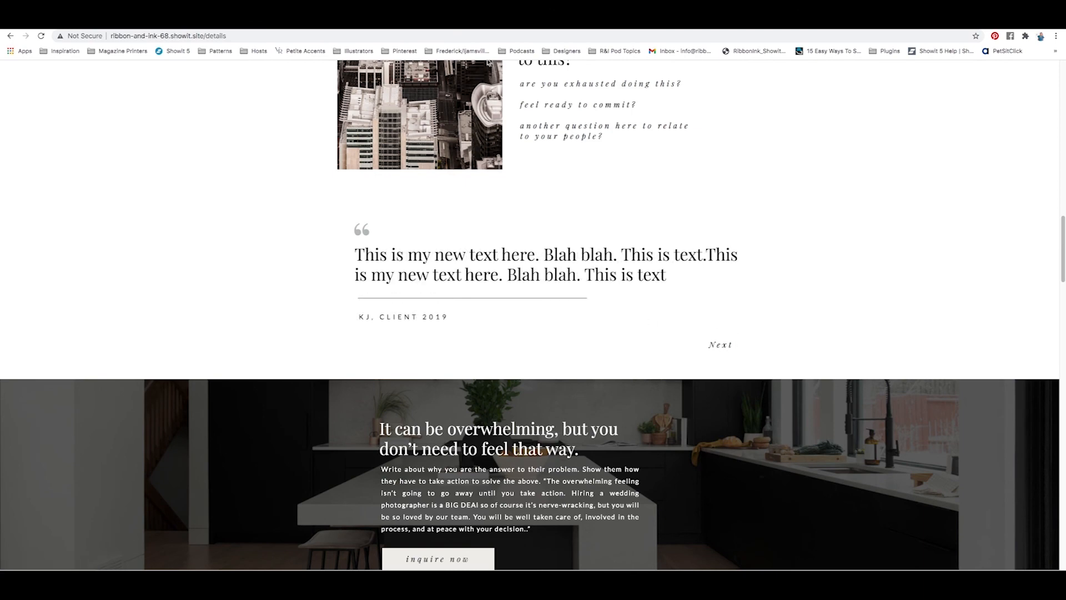
pyautogui.moveTo(1061, 226)
pyautogui.mouseDown()
pyautogui.moveTo(1059, 246)
pyautogui.moveTo(1061, 237)
pyautogui.mouseUp()
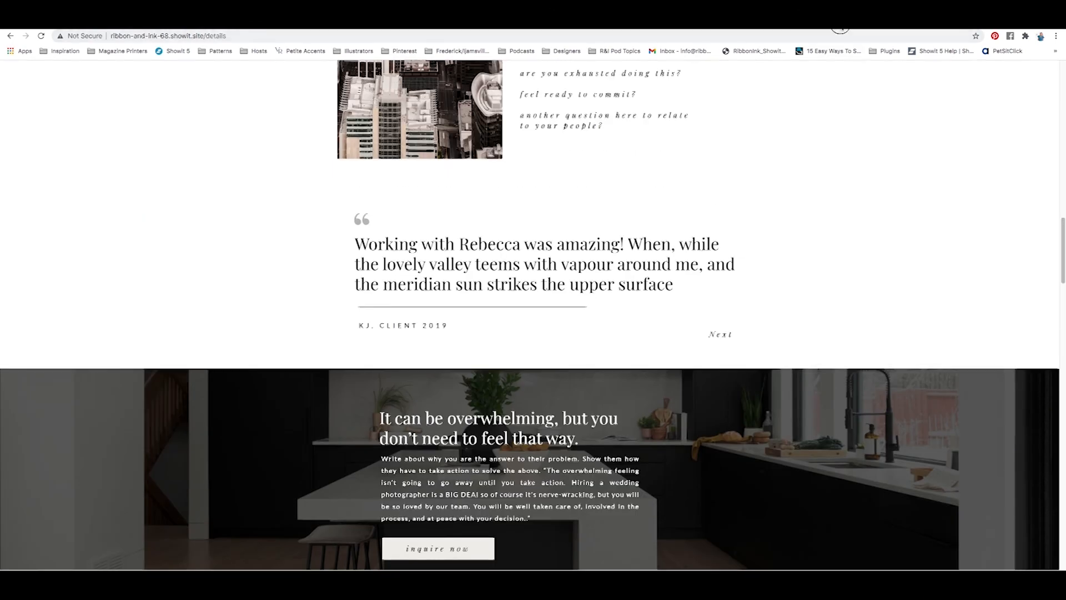
# Step: Return to the Showit editor, dismiss the publish message and compare the Review01 and Review02 canvas views
pyautogui.click(837, 22)
pyautogui.click(534, 228)
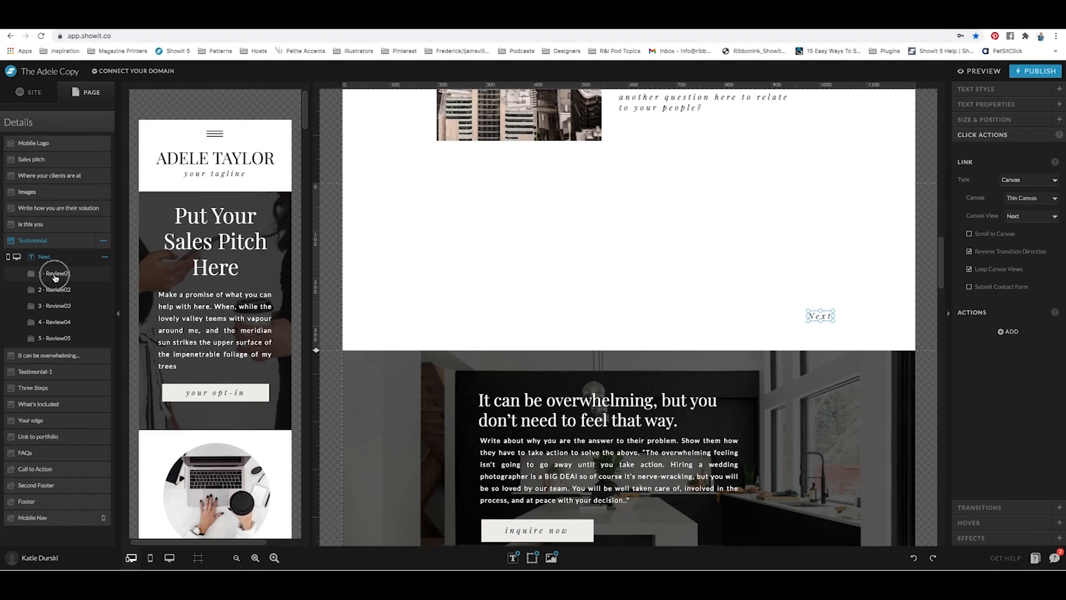
pyautogui.click(56, 272)
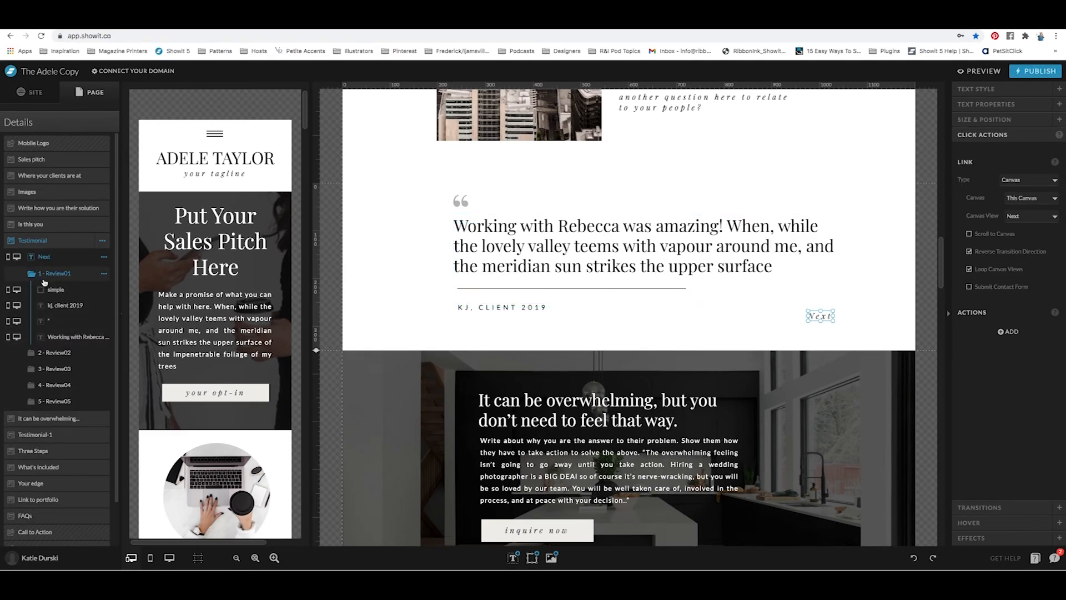
pyautogui.click(63, 356)
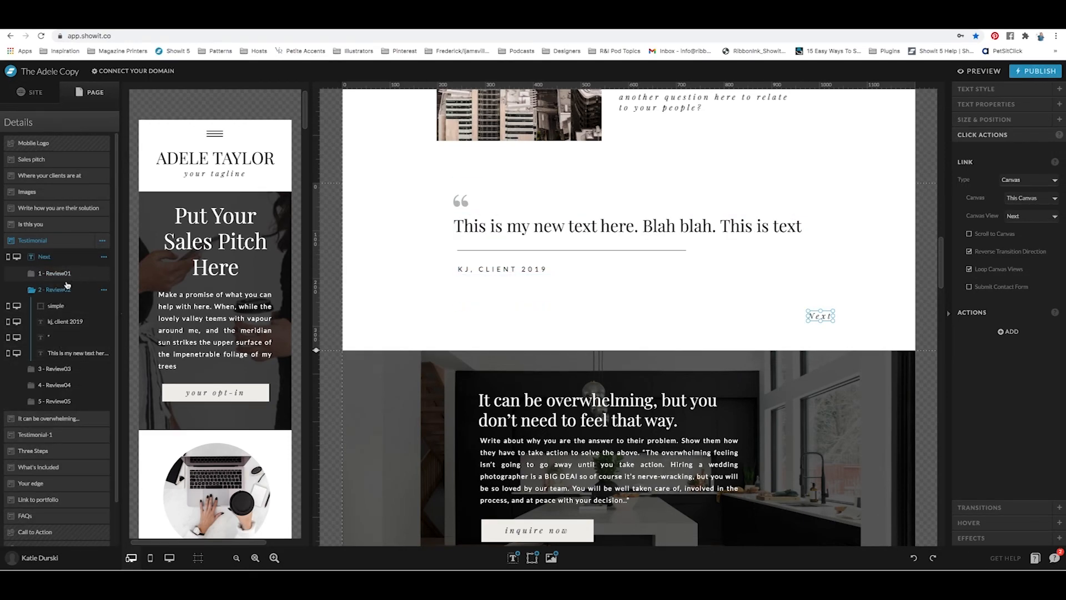
pyautogui.click(63, 273)
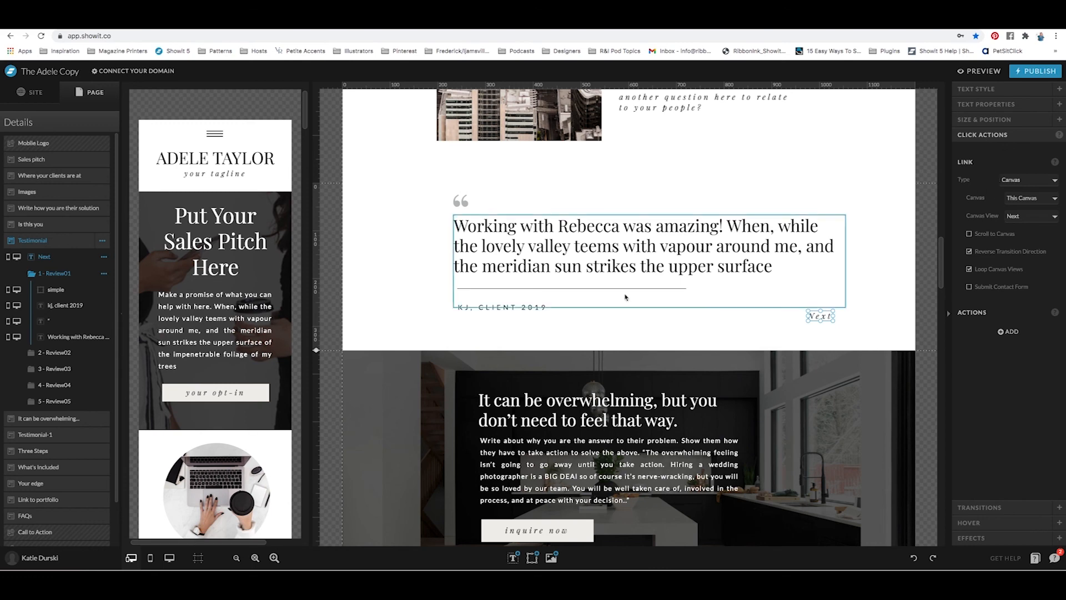
# Step: Give the Review01 canvas view a desktop background of type Color using palette color 2
pyautogui.click(55, 273)
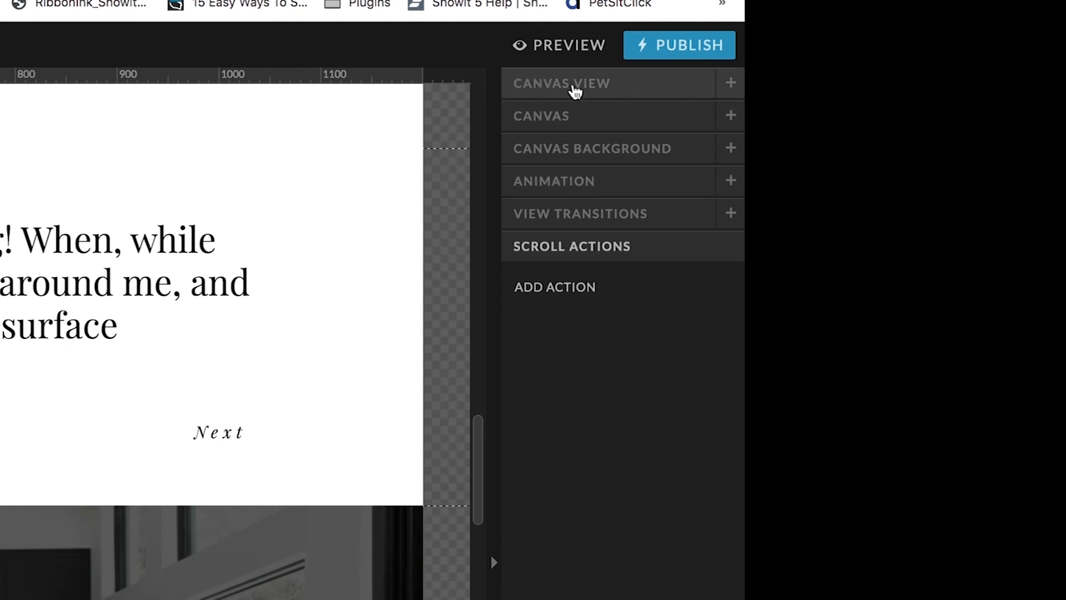
pyautogui.click(555, 86)
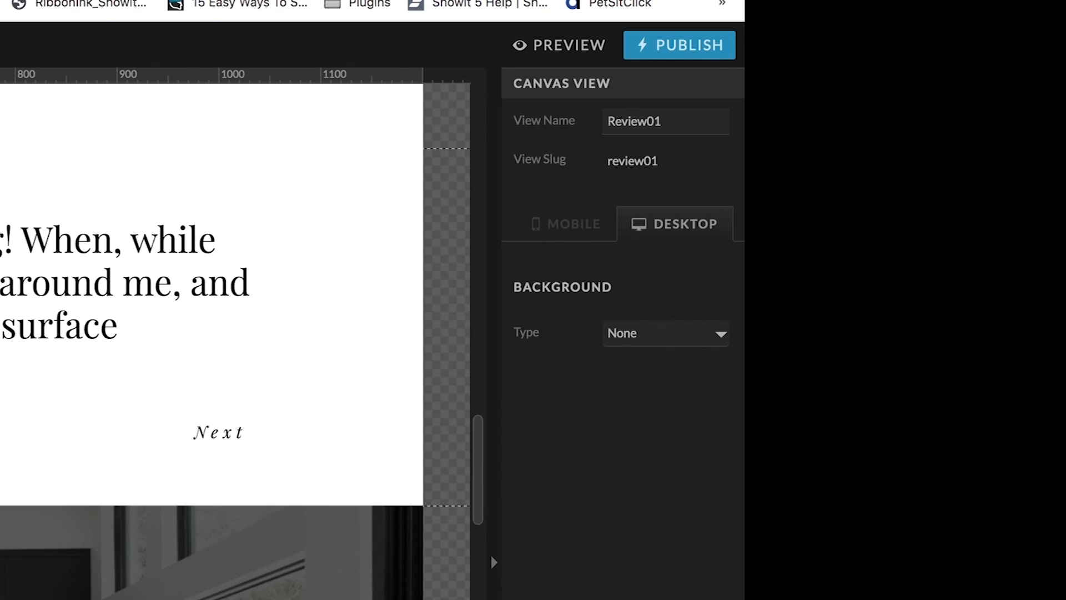
pyautogui.click(683, 333)
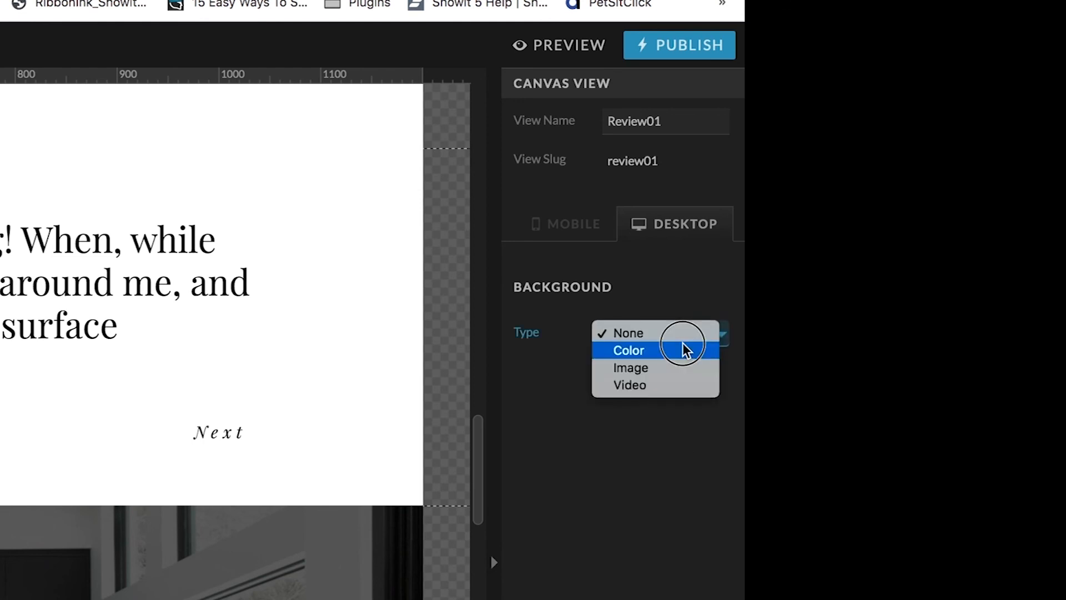
pyautogui.click(681, 351)
pyautogui.click(646, 380)
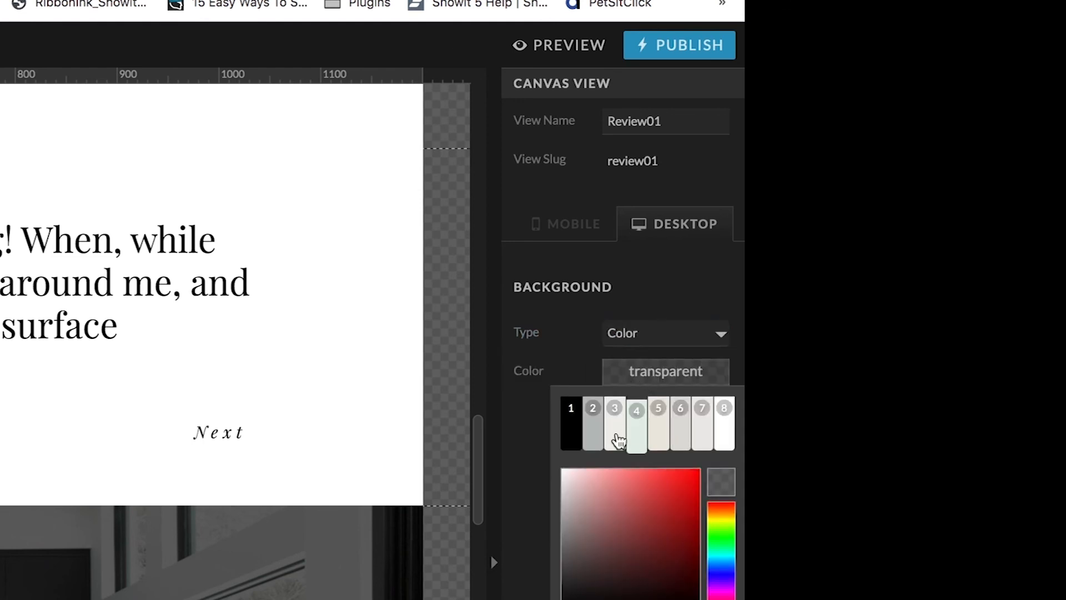
pyautogui.click(587, 436)
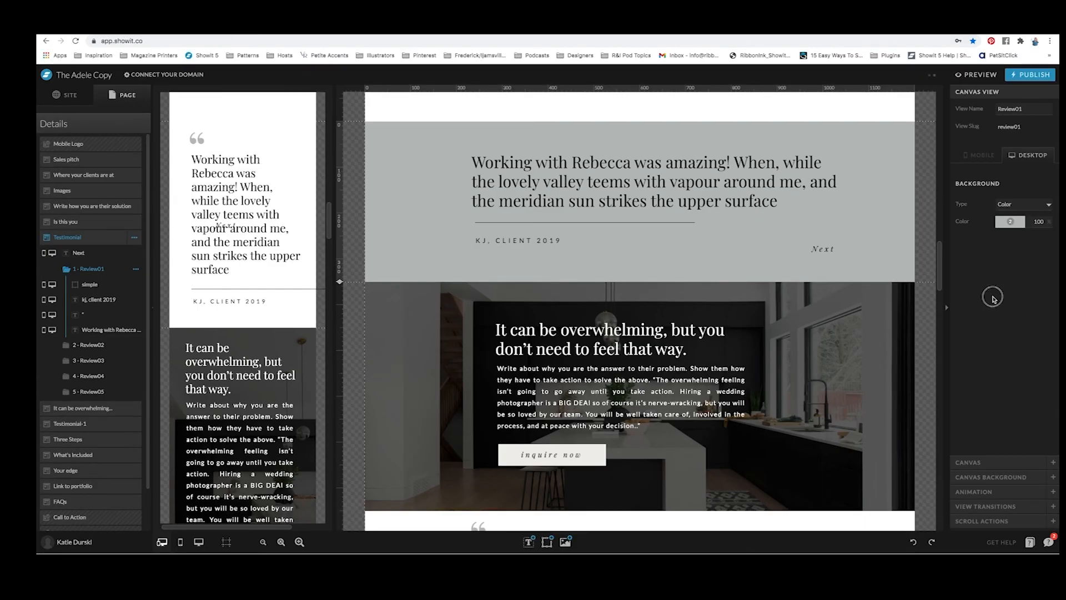
# Step: Give Review01's mobile background the same palette color 2 and compare it with the other review views
pyautogui.click(92, 345)
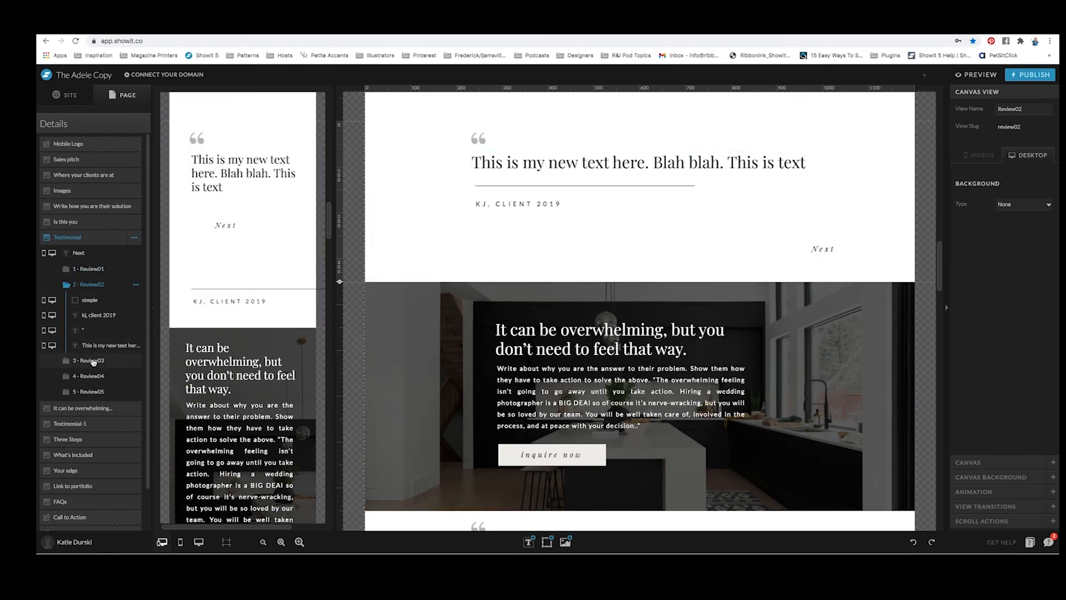
pyautogui.click(88, 268)
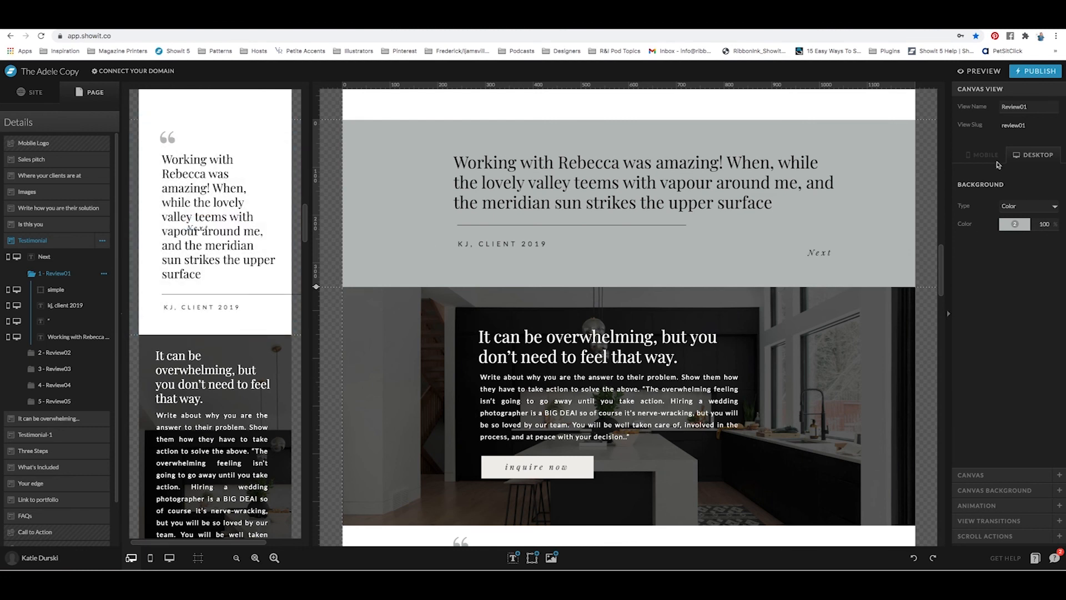
pyautogui.click(984, 155)
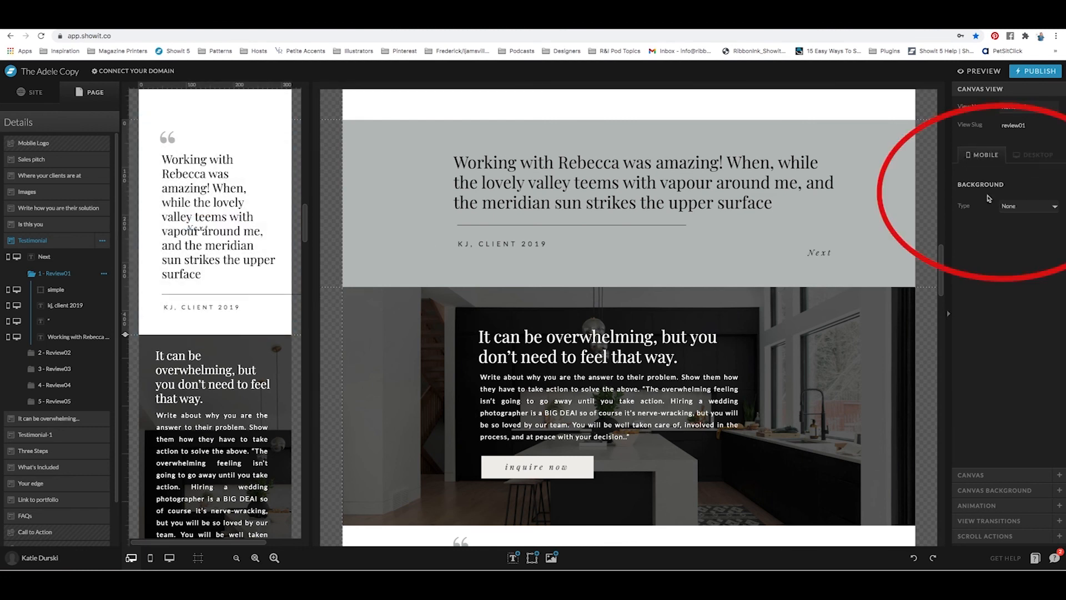
pyautogui.click(1028, 208)
pyautogui.click(1020, 215)
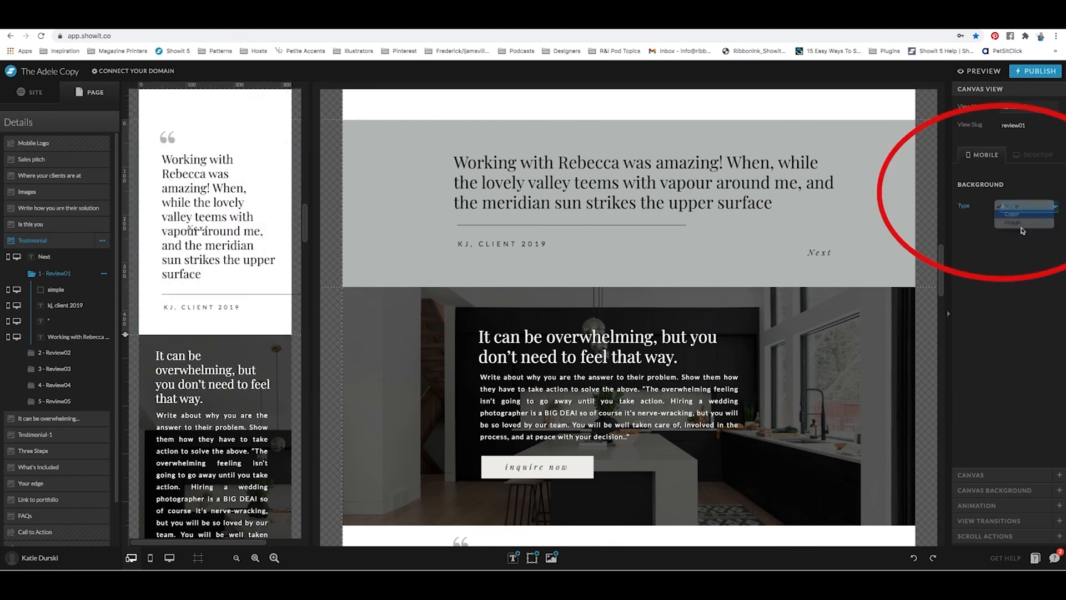
pyautogui.click(1015, 227)
pyautogui.click(993, 241)
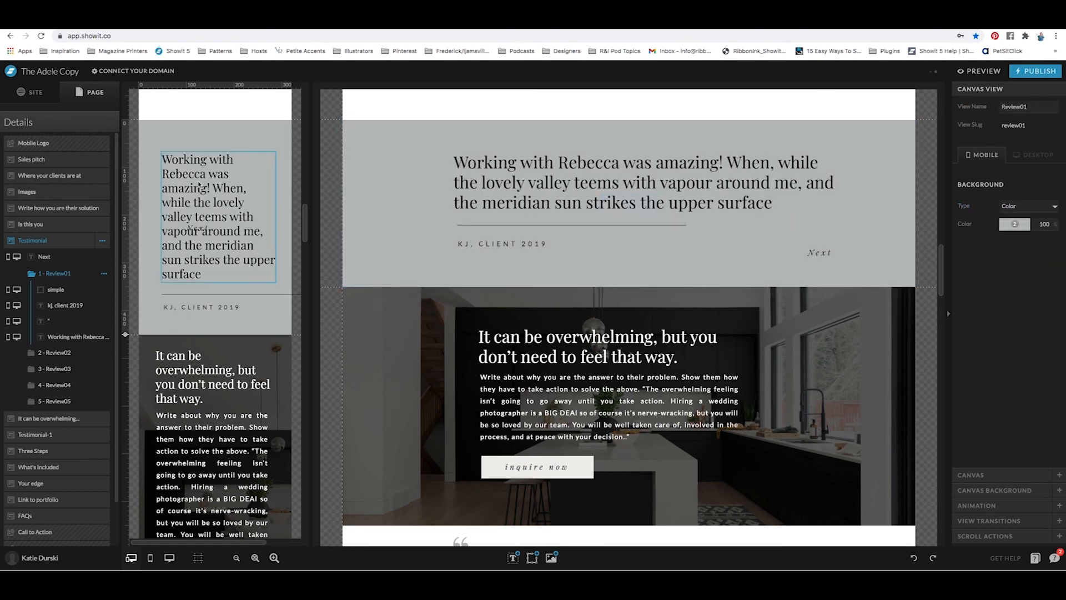
pyautogui.click(53, 352)
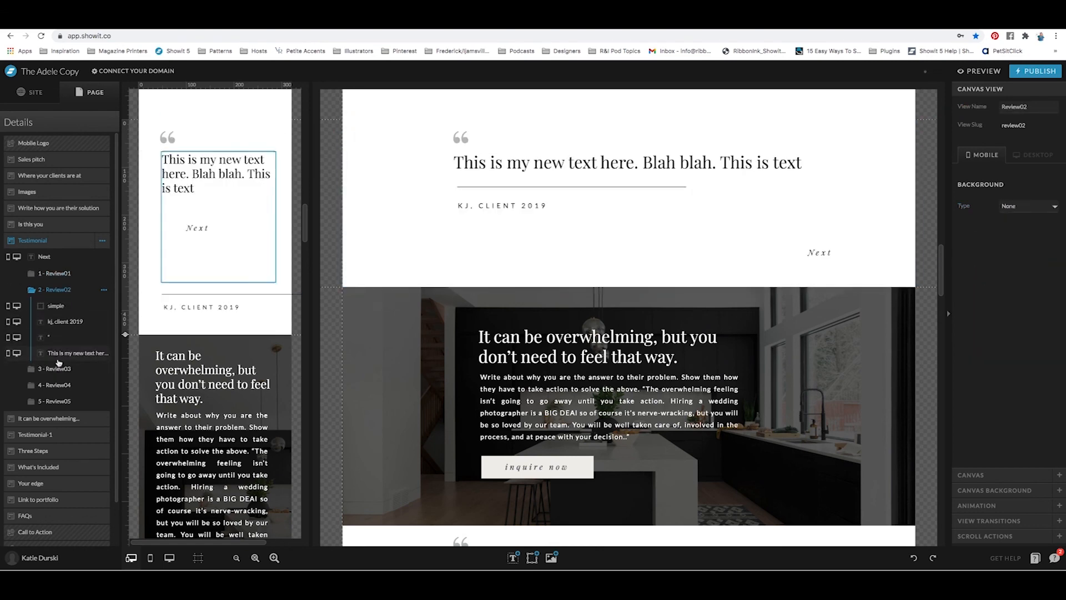
pyautogui.click(59, 383)
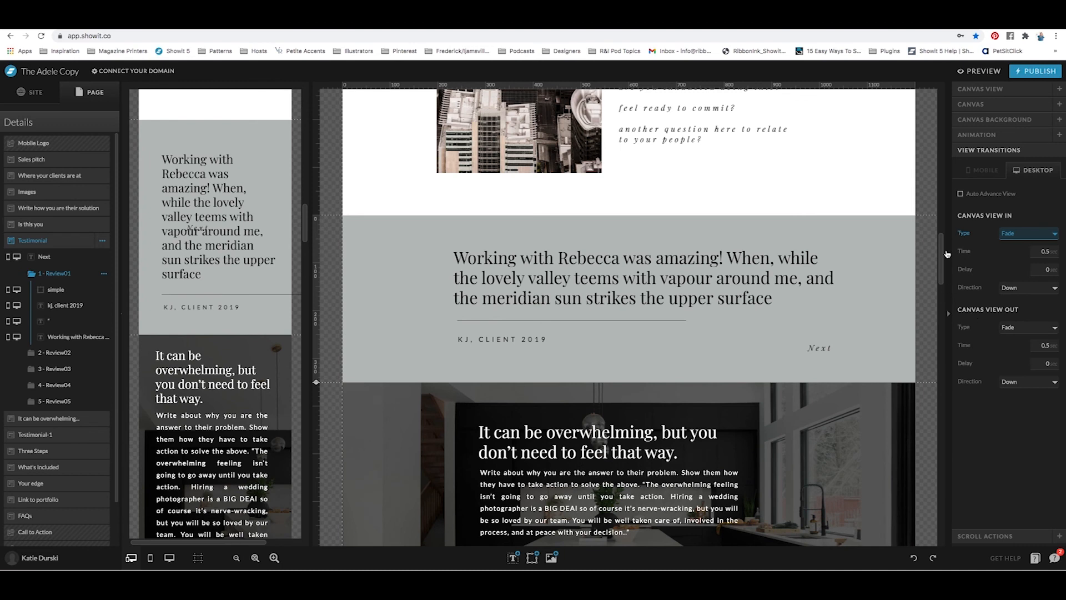
pyautogui.click(681, 352)
pyautogui.click(516, 305)
pyautogui.click(404, 303)
pyautogui.click(822, 350)
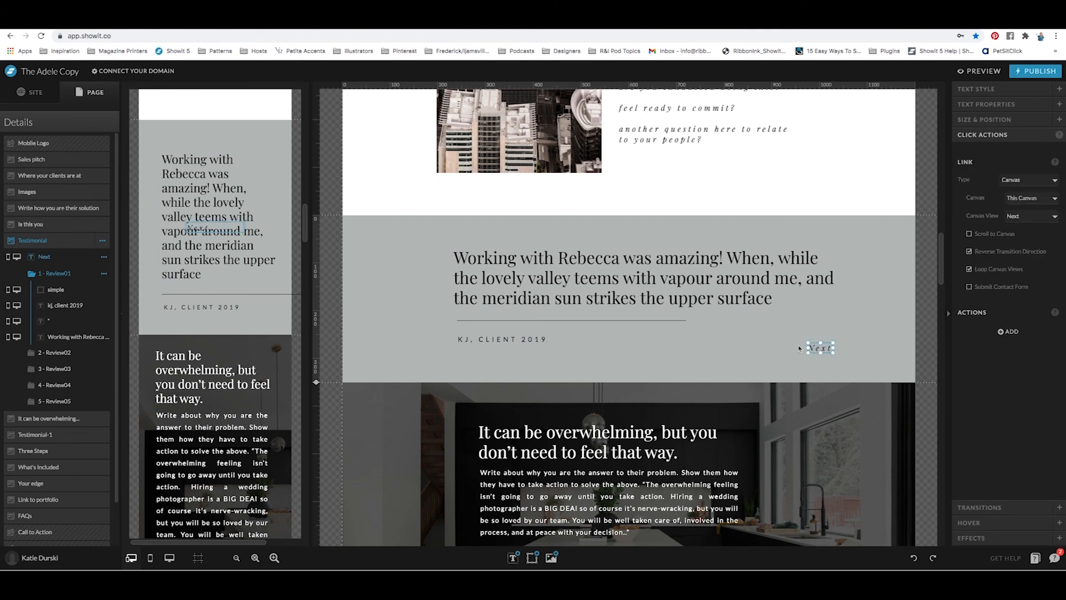
pyautogui.click(806, 343)
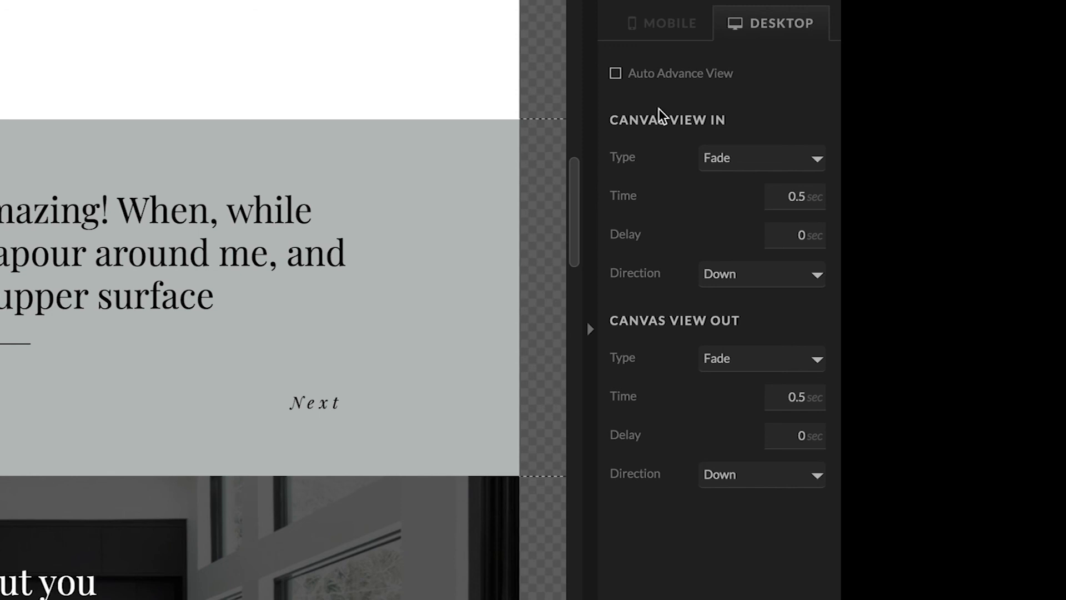
# Step: Turn on Auto Advance View in the Testimonial canvas's view transitions for both desktop and mobile, and publish the site
pyautogui.click(638, 74)
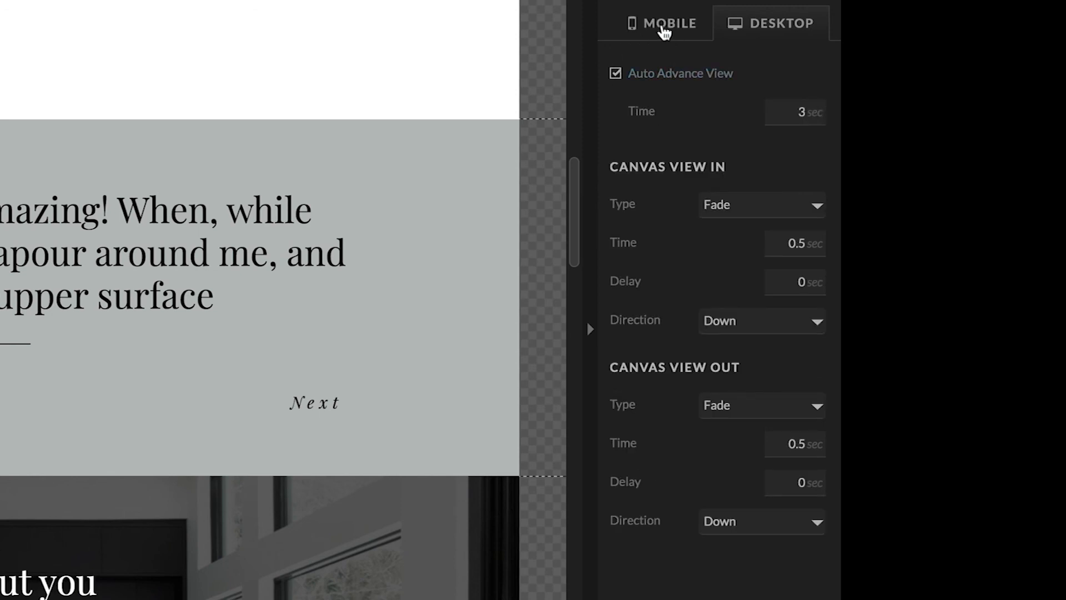
pyautogui.click(666, 30)
pyautogui.click(774, 24)
pyautogui.click(660, 27)
pyautogui.click(617, 74)
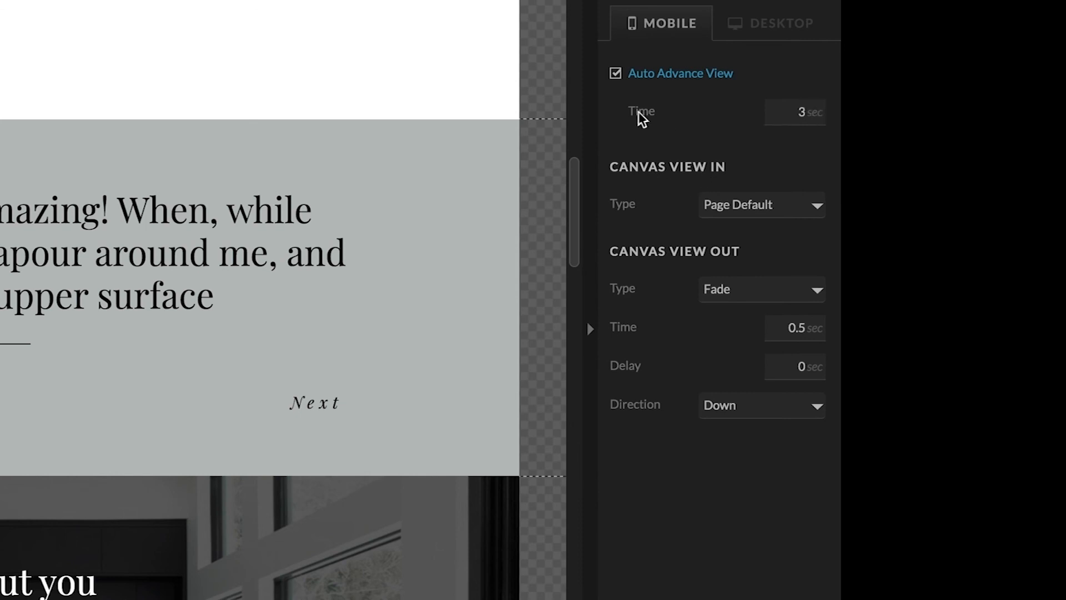
pyautogui.click(778, 108)
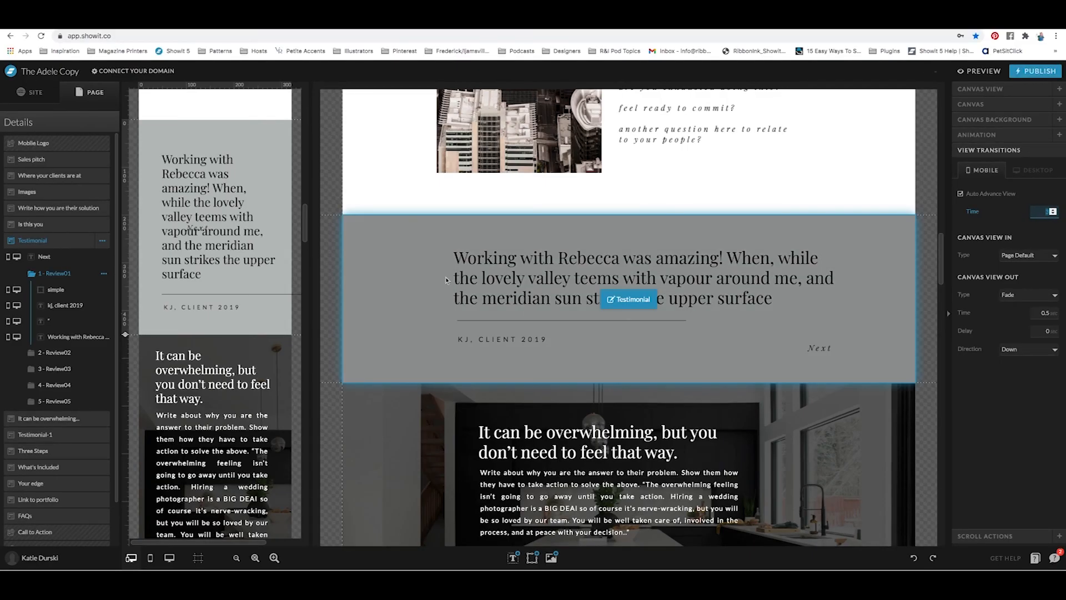
pyautogui.click(1035, 71)
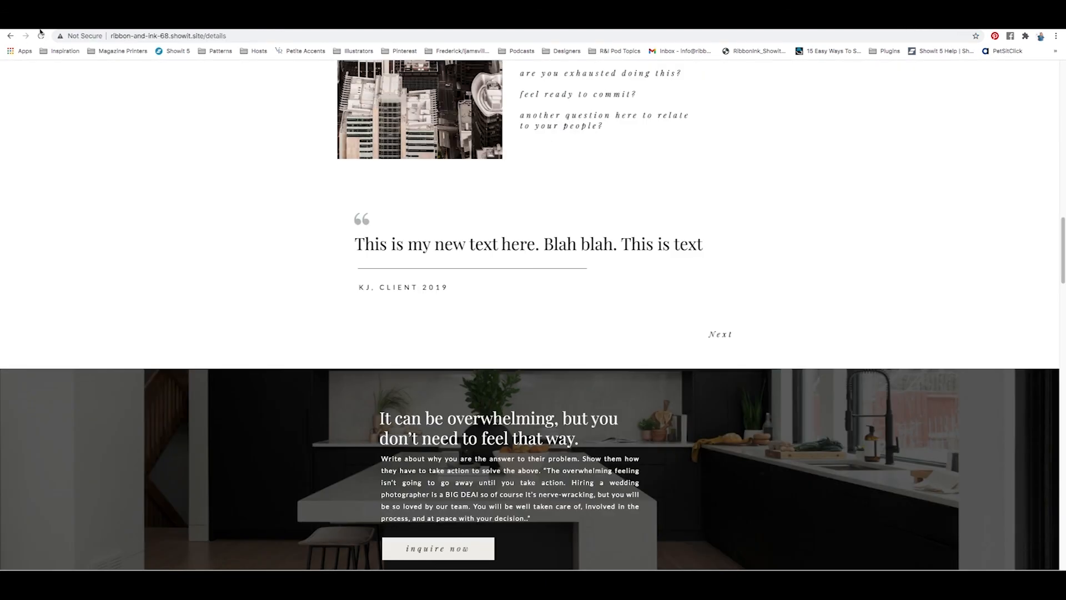
# Step: Reload the published Details page and test the testimonials' auto-advance together with the Next link
pyautogui.click(41, 34)
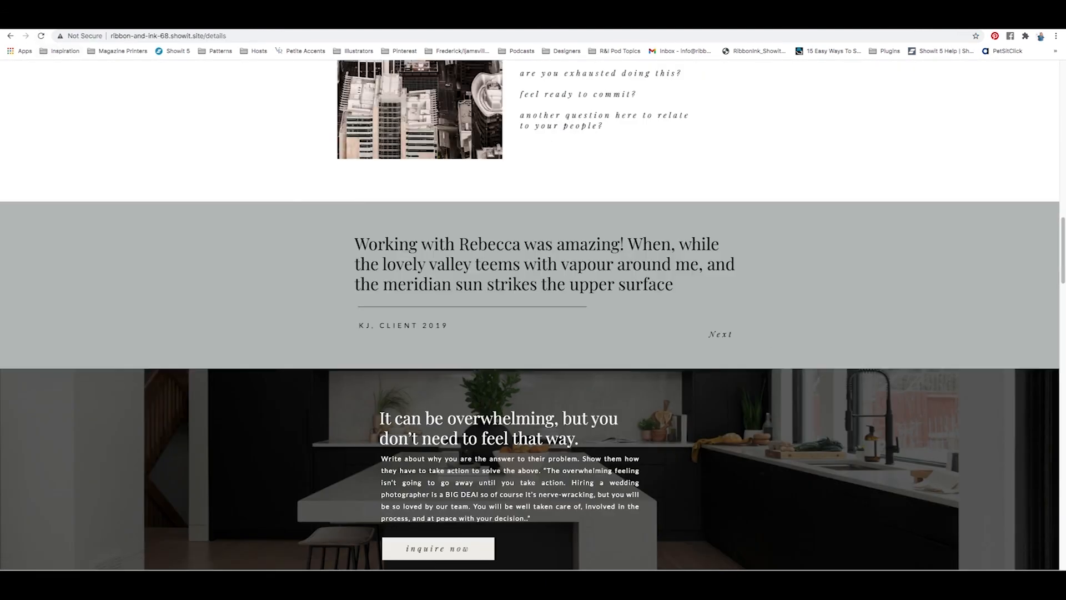
pyautogui.click(709, 344)
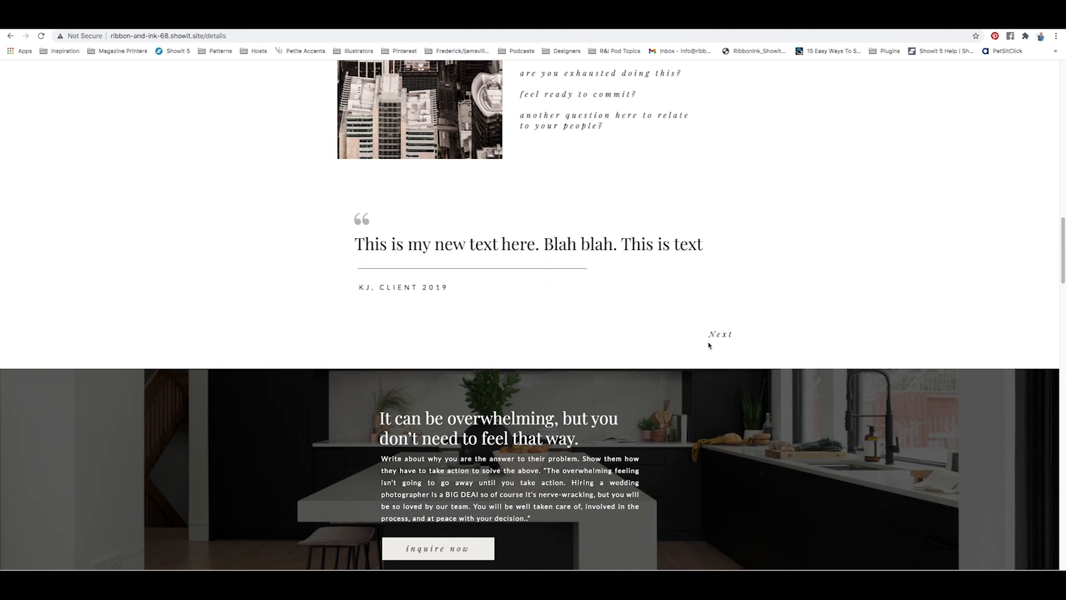
pyautogui.click(709, 343)
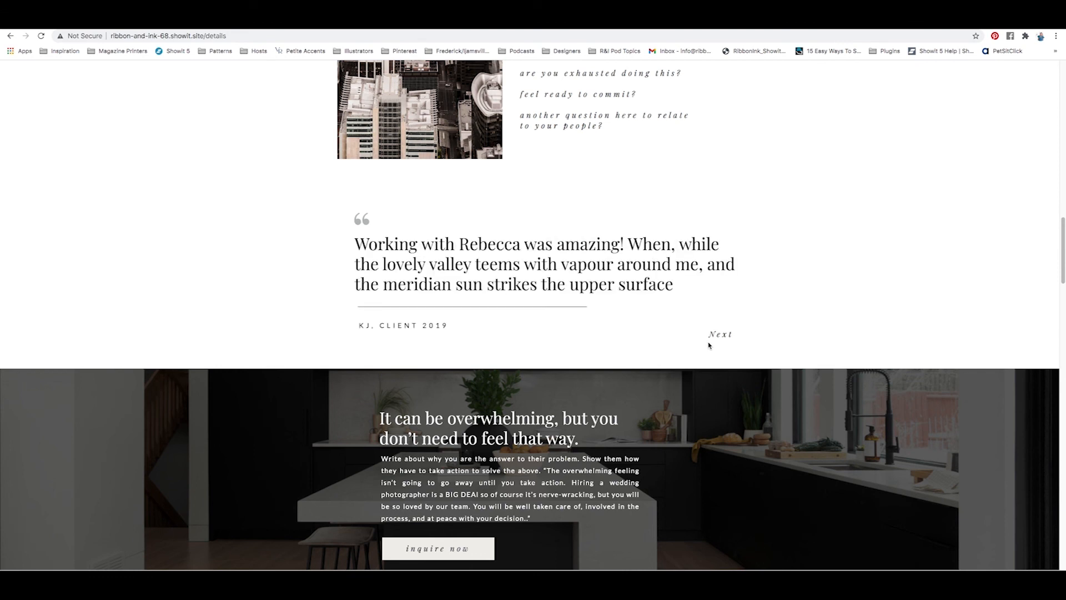
pyautogui.click(708, 343)
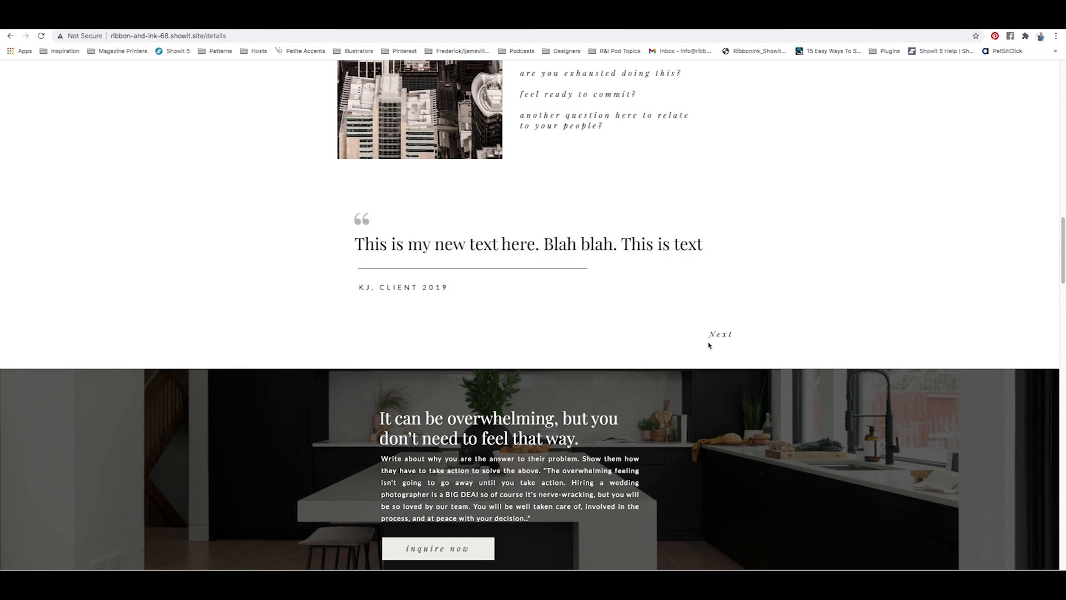
pyautogui.click(709, 343)
pyautogui.click(720, 345)
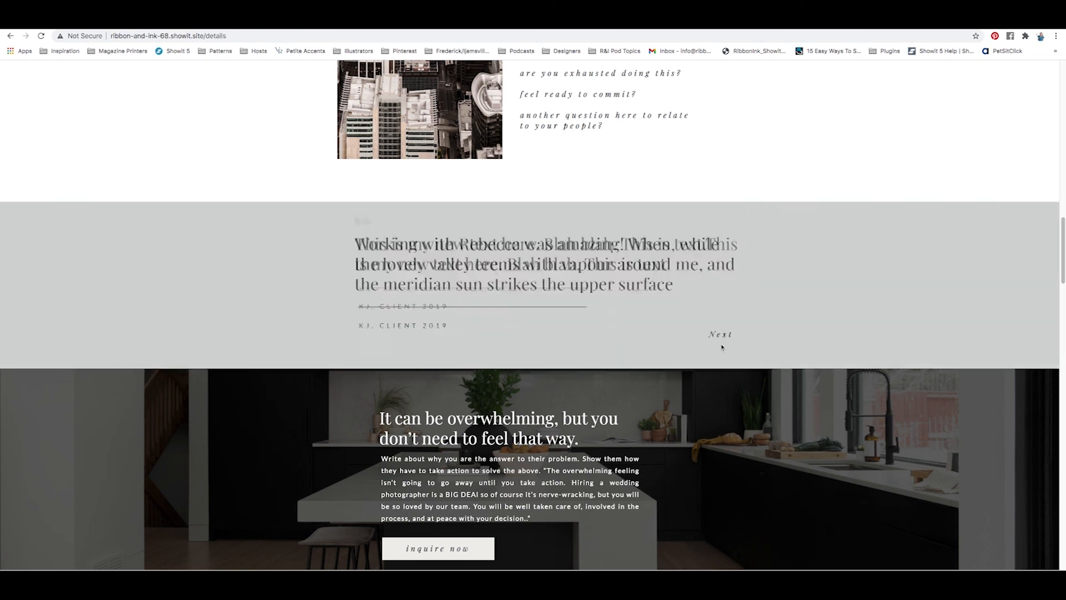